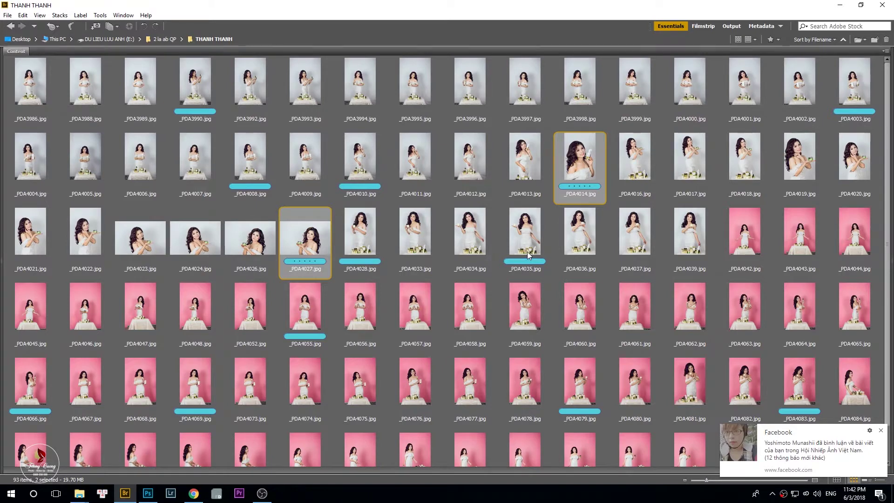
Open the selected photos _PDA4014.jpg and _PDA4027.jpg in Photoshop, and check the Facebook live-stream page in Chrome
key(Return)
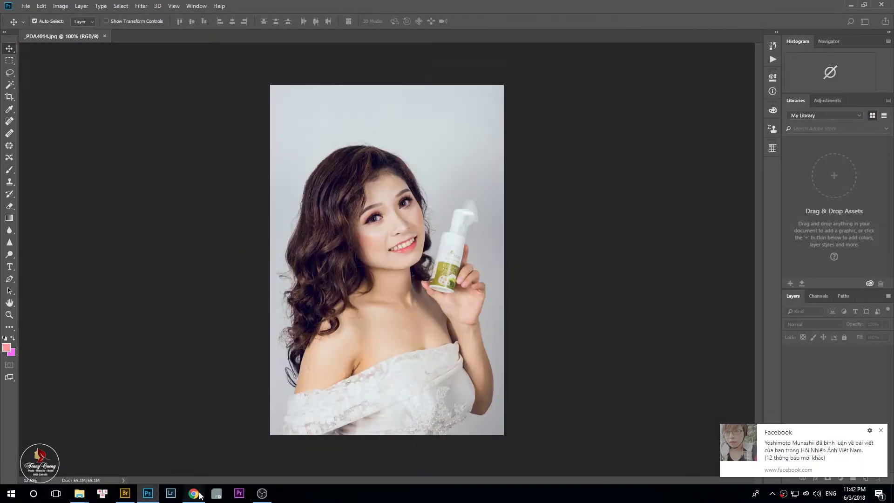
click(194, 492)
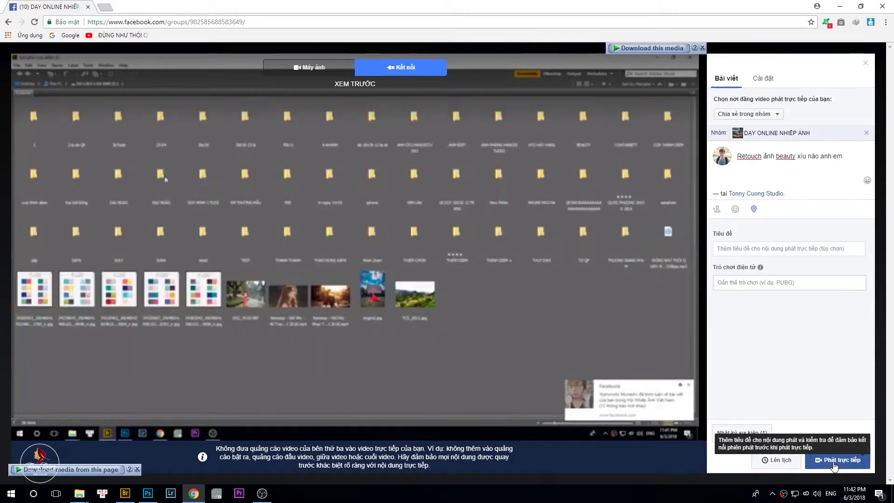
click(847, 6)
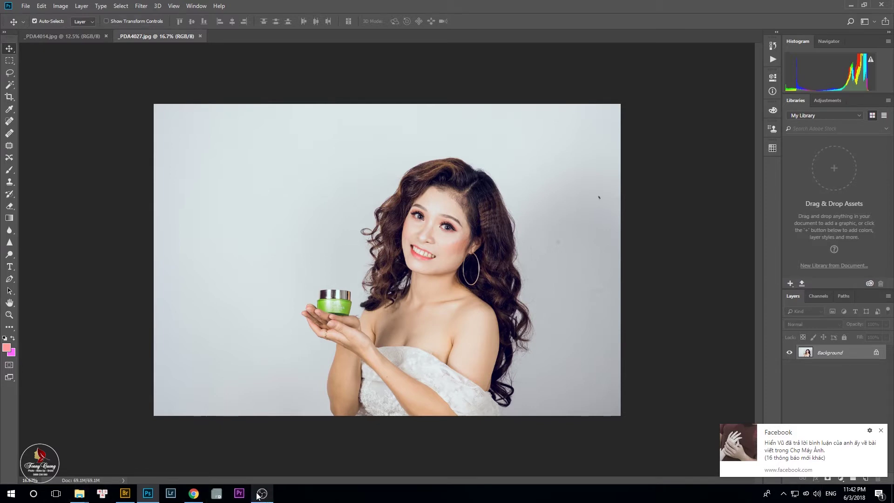
Lower the system speaker volume to about 30
click(817, 493)
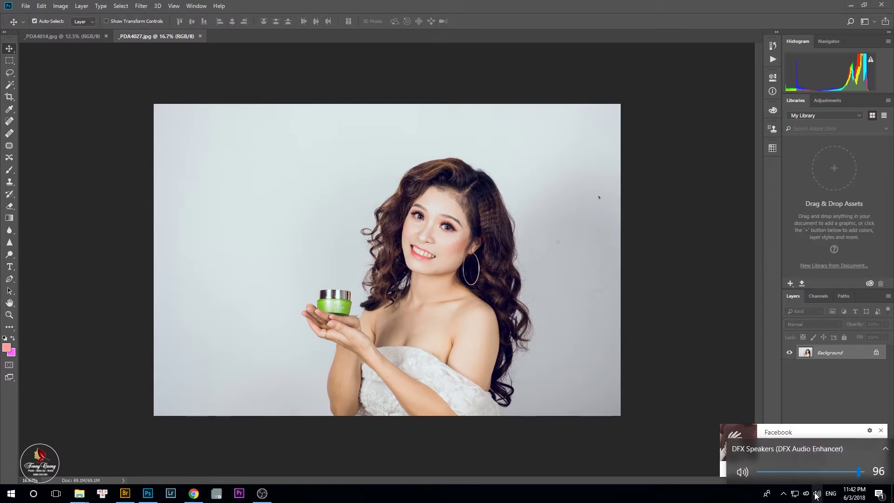
scroll(763, 471, down, 13)
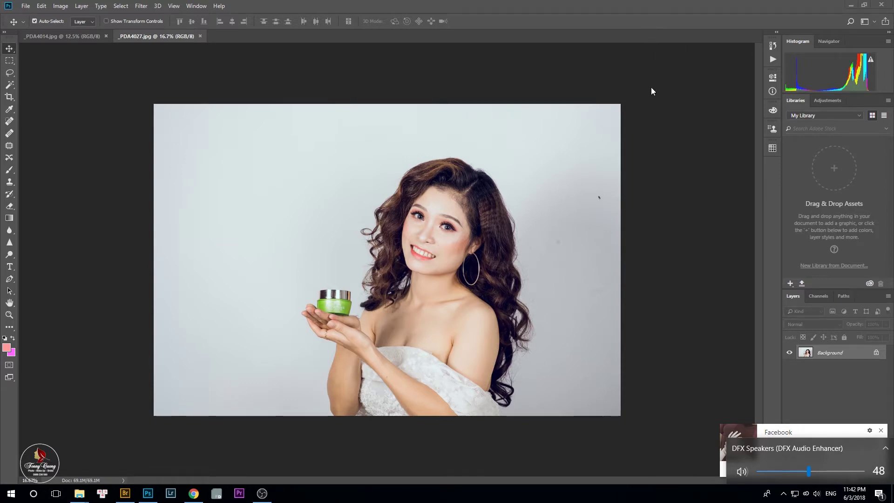
scroll(627, 82, down, 9)
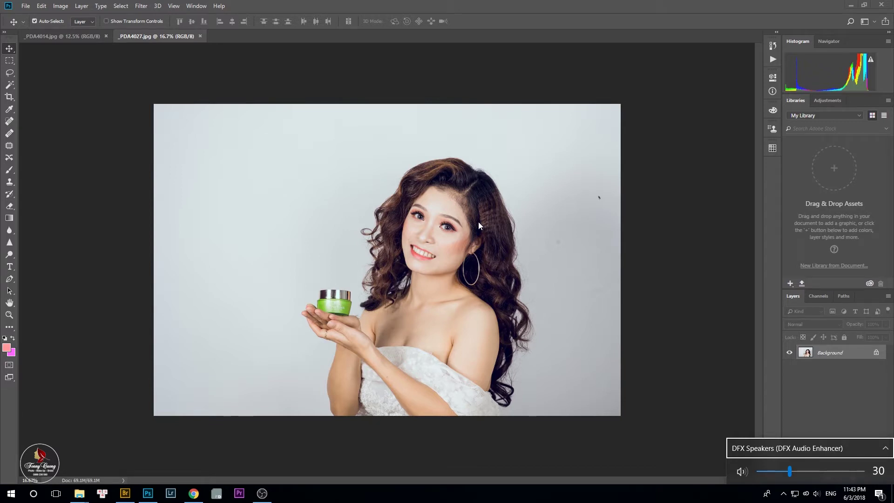
key(XF86AudioRaiseVolume)
key(XF86AudioLowerVolume)
key(XF86AudioLowerVolume)
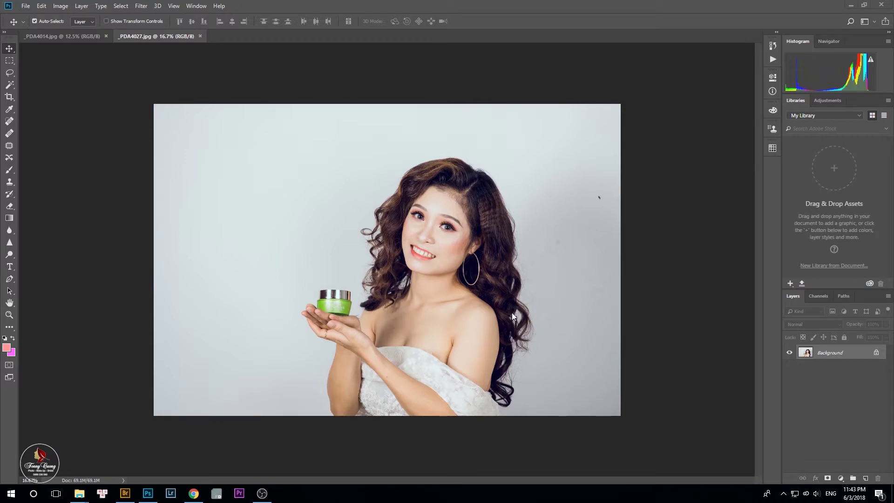
Examine the portrait's face and skin close up, and view the photo's camera and exposure data
scroll(593, 233, up, 2)
key(super+1)
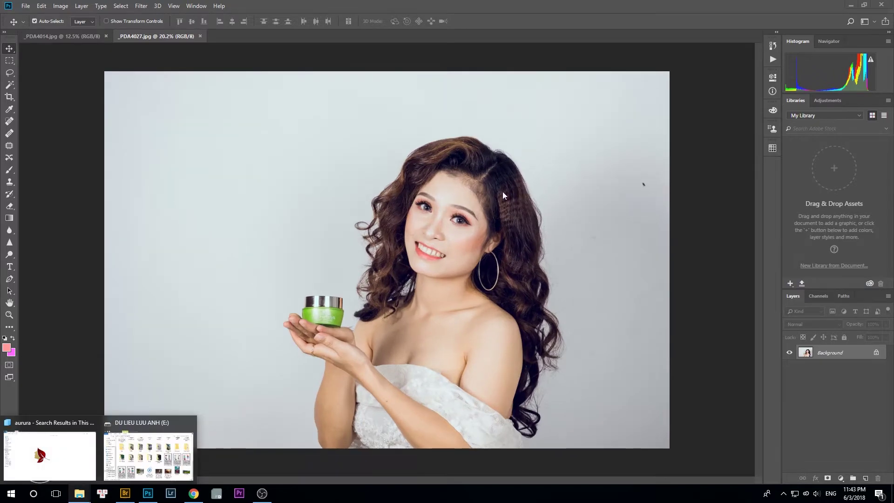
scroll(504, 232, up, 2)
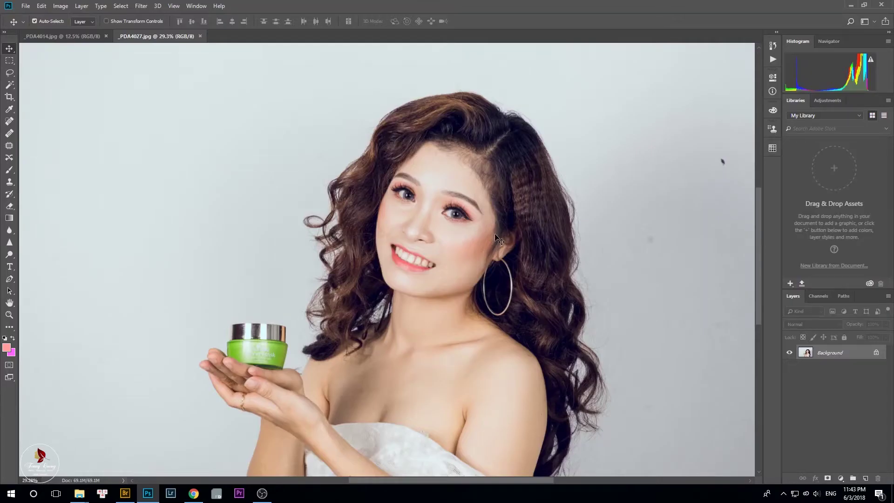
scroll(465, 237, up, 3)
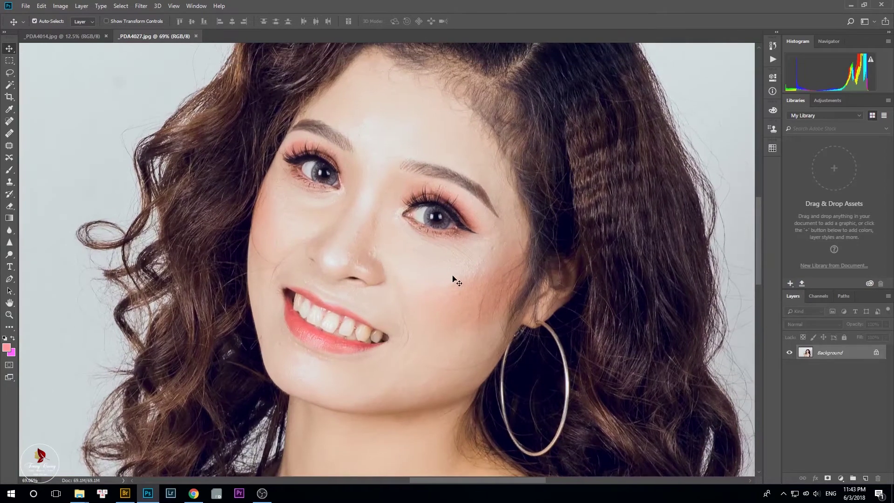
scroll(456, 278, down, 3)
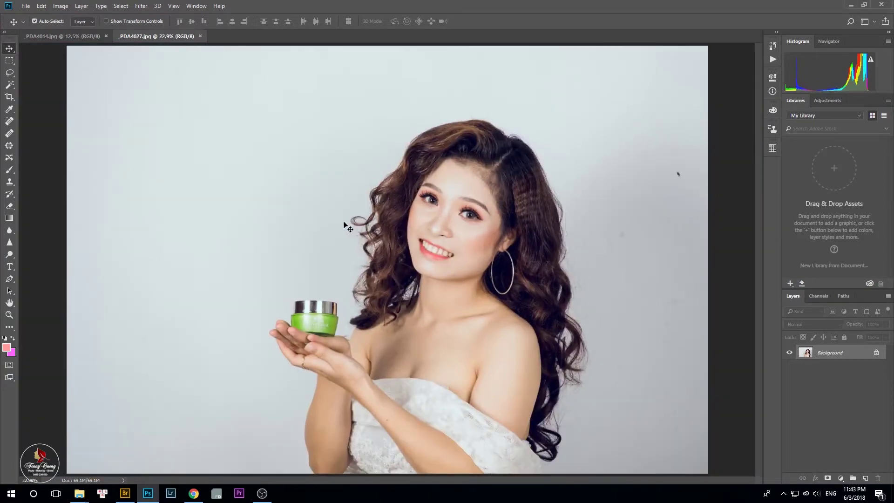
key(ctrl+alt+shift+i)
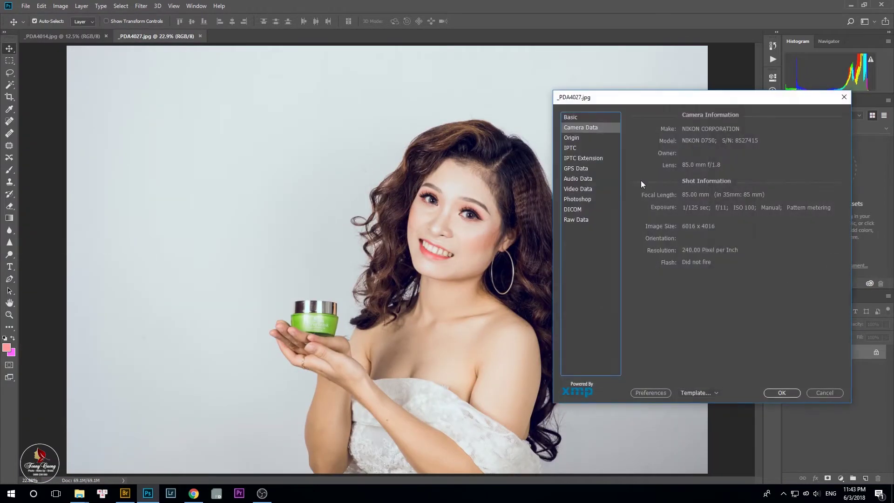
click(843, 97)
scroll(368, 234, up, 1)
scroll(368, 234, up, 5)
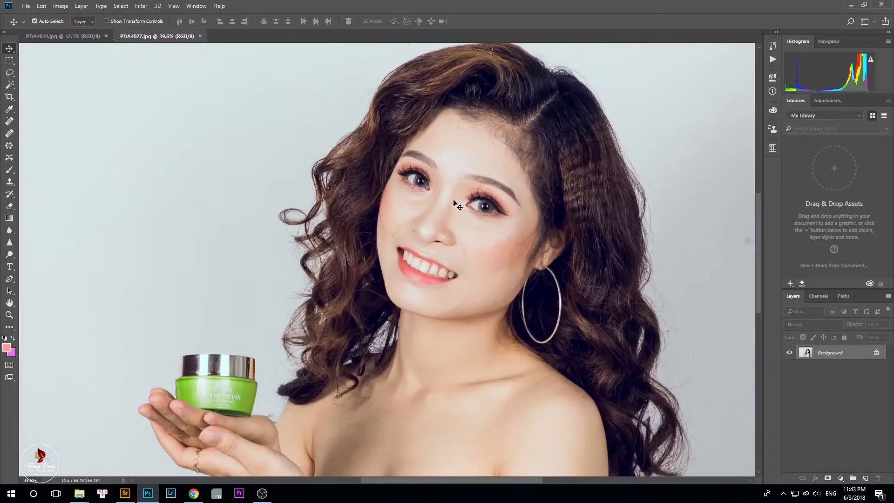
drag(335, 282, 316, 296)
drag(472, 285, 462, 359)
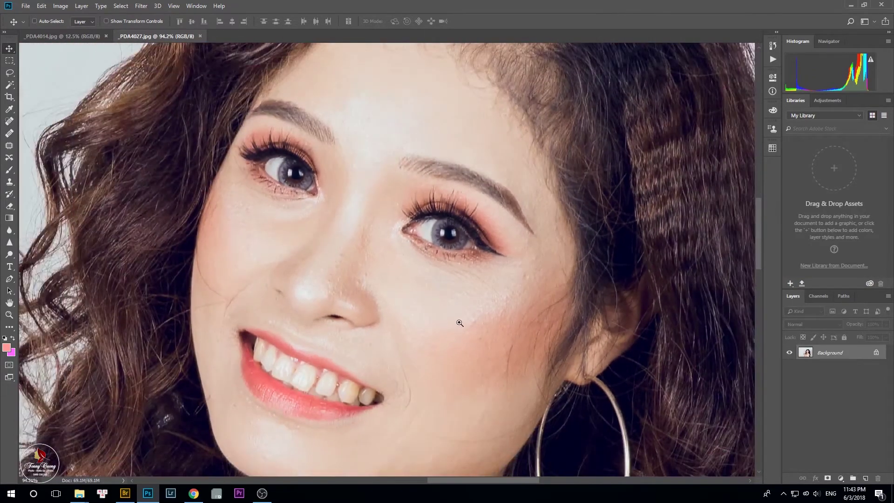
Apply the Custom filter to the portrait's Background layer
key(alt+t)
mouse_move(200, 191)
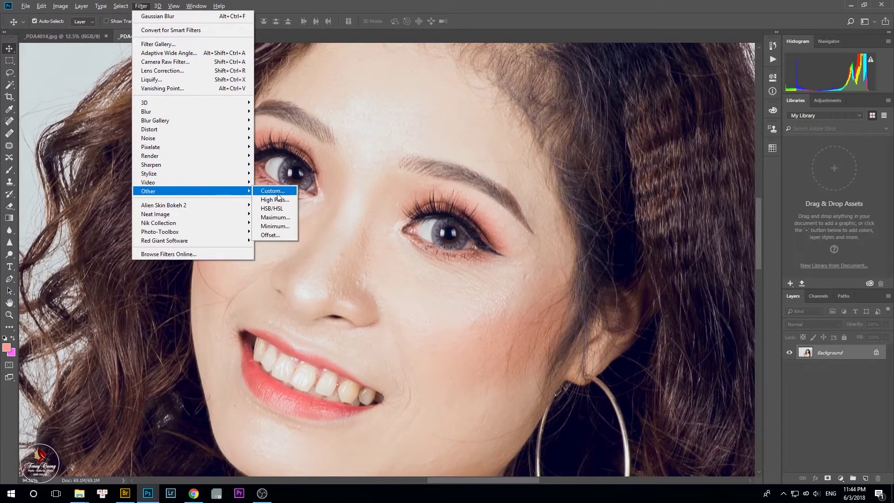
click(270, 192)
drag(360, 167, 389, 209)
mouse_move(339, 184)
mouse_down()
mouse_move(352, 159)
mouse_move(337, 191)
mouse_up()
click(584, 125)
Fade the Custom filter effect to 30% opacity
key(ctrl+shift+f)
drag(400, 164, 404, 164)
text(30)
key(Return)
Try to crop the photo to a landscape format of 18 × 12.7 cm at 300 px/in, and undo it
scroll(395, 171, down, 4)
scroll(399, 175, down, 4)
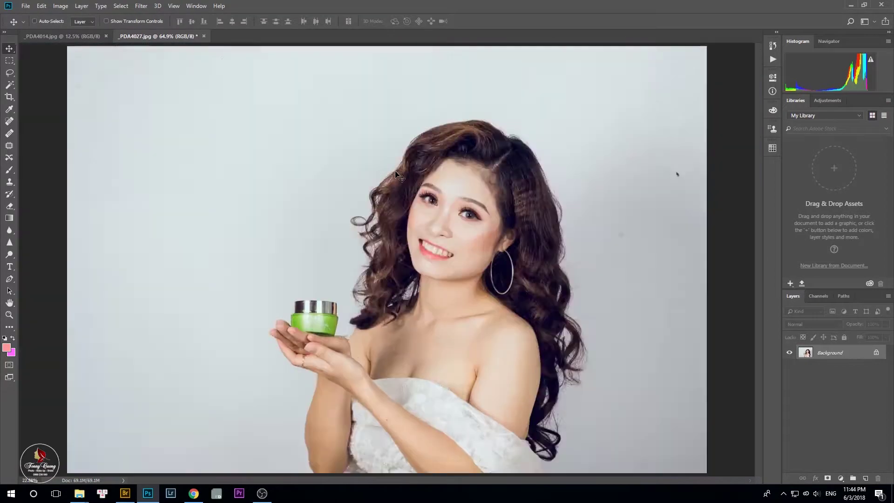
key(c)
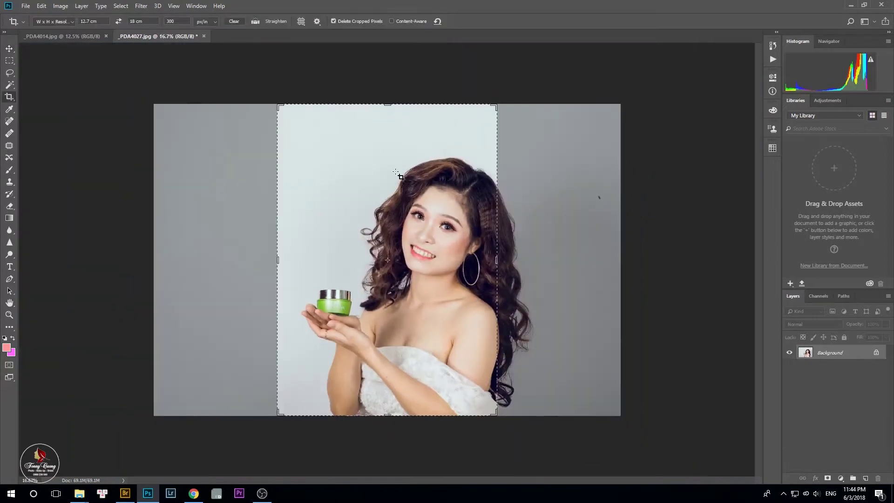
click(118, 22)
key(Return)
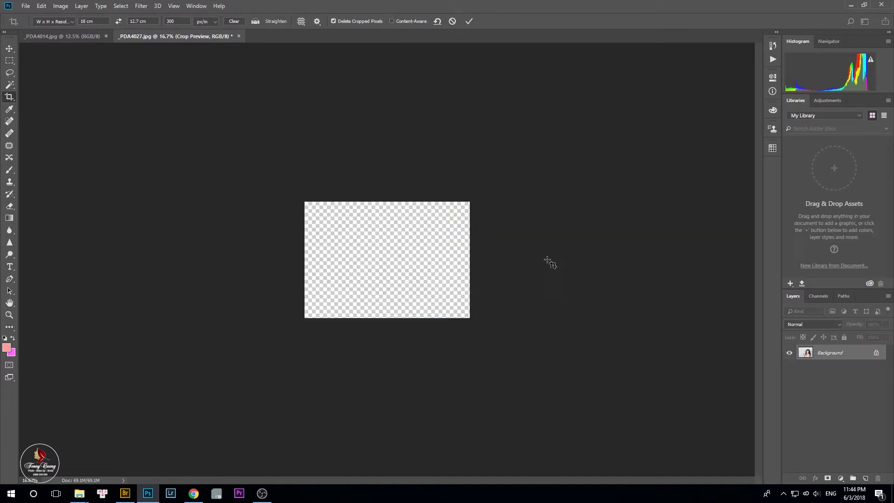
drag(401, 244, 495, 228)
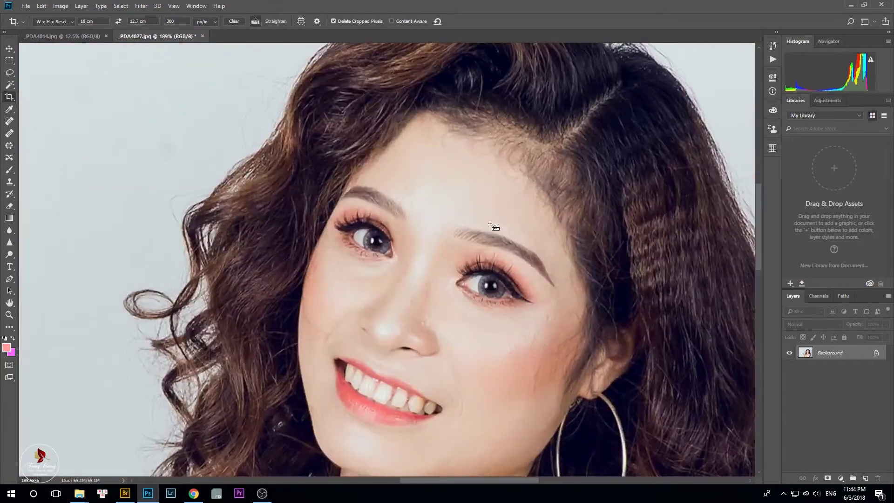
key(ctrl+z)
Set the crop size to 30 cm wide by 20 cm high at a resolution of 300 px/in
click(86, 21)
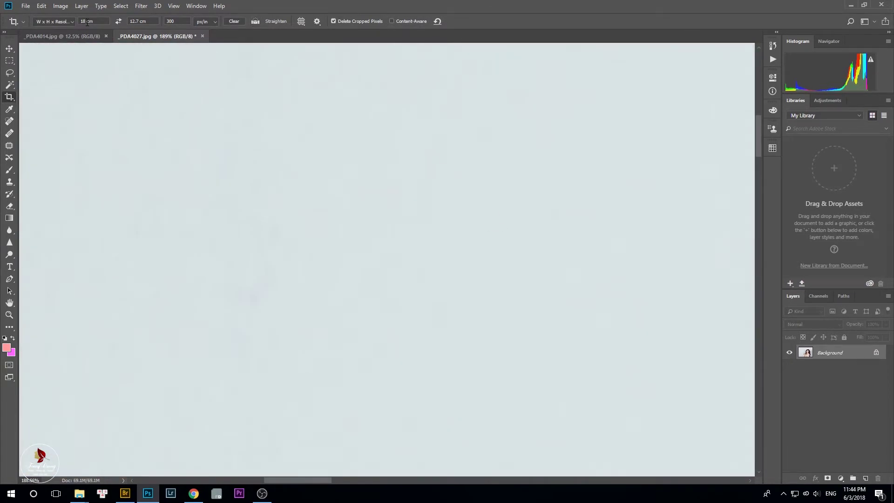
text(30)
key(Tab)
text(20)
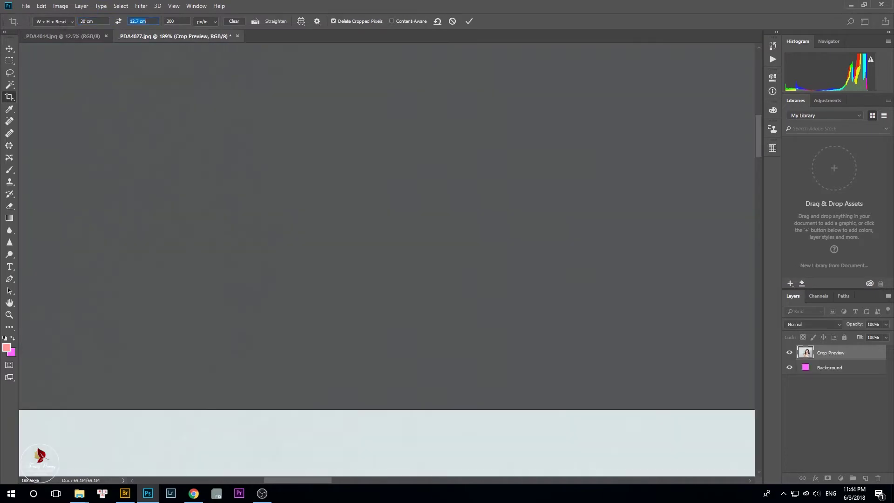
key(Tab)
text(300)
key(ctrl+0)
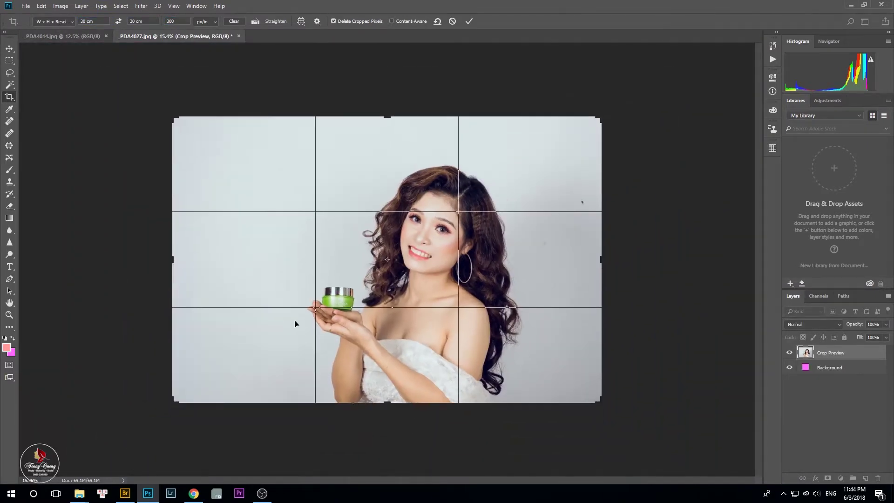
Tighten the crop frame around the woman and the cream jar, and apply the crop
drag(173, 401, 207, 378)
drag(207, 140, 217, 147)
drag(483, 343, 491, 336)
key(Return)
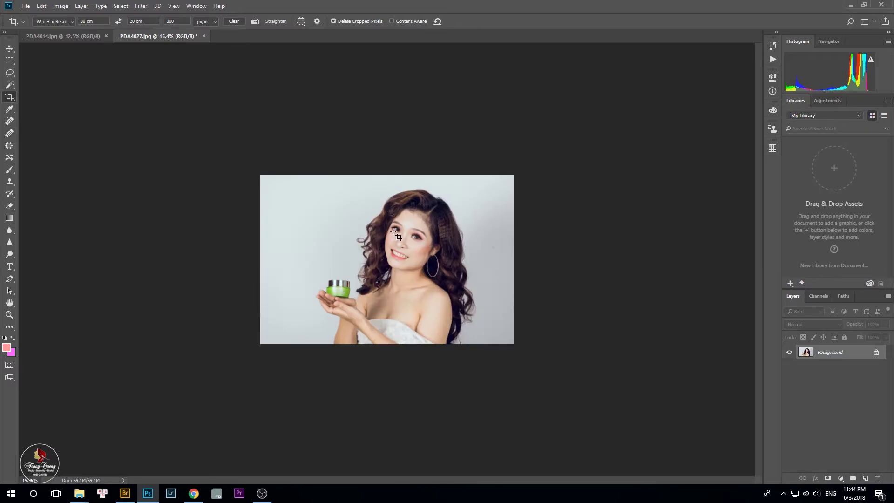
Inspect the cropped portrait's face up close, and check the stream and recording status in OBS
scroll(393, 232, up, 7)
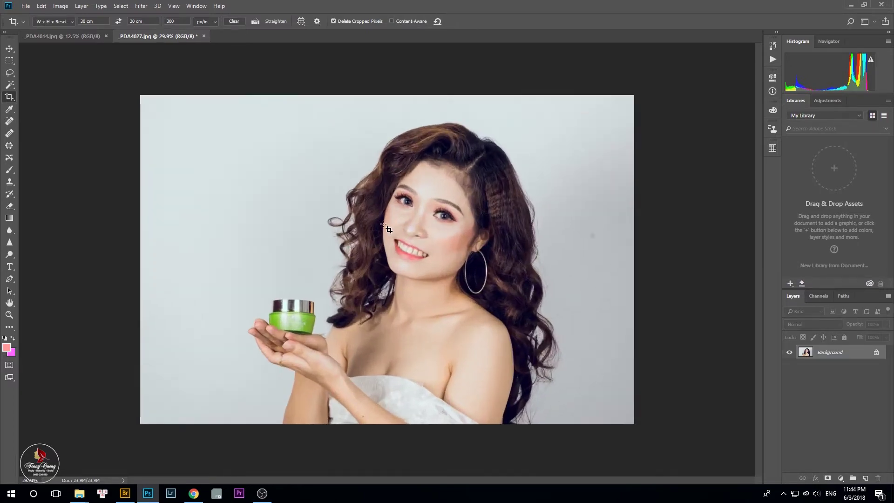
scroll(447, 235, up, 7)
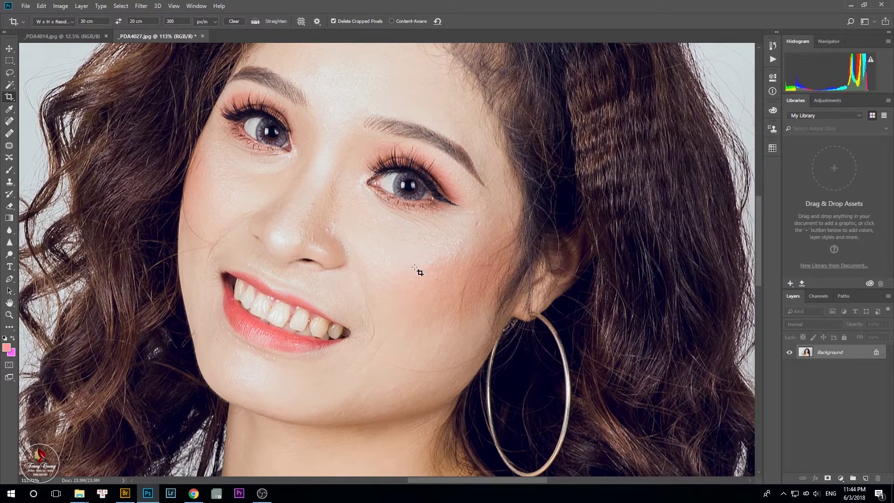
click(267, 497)
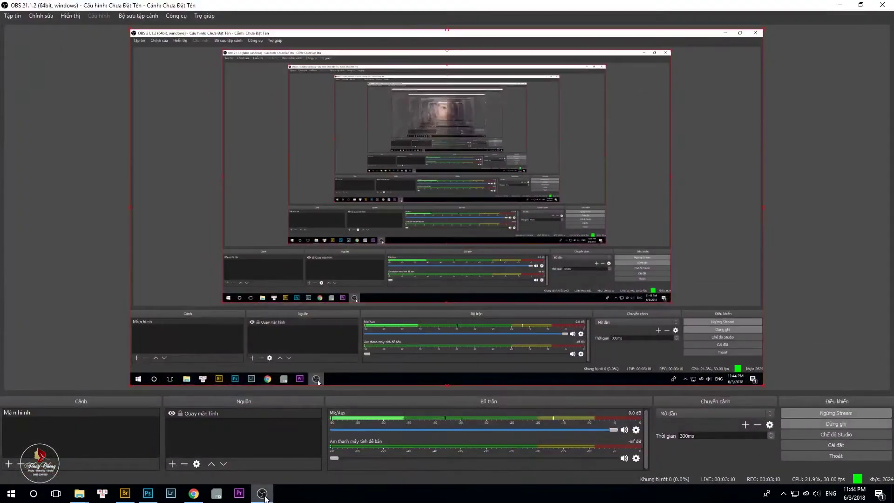
click(834, 3)
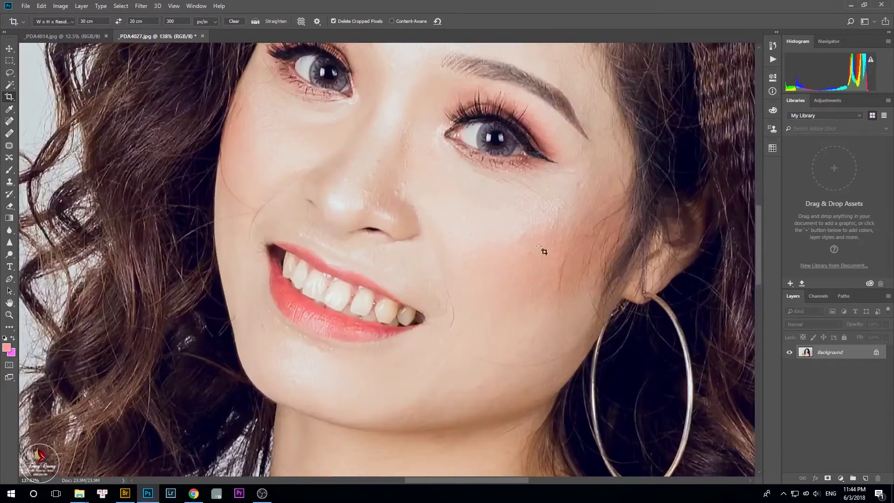
drag(397, 177, 419, 241)
scroll(456, 256, up, 3)
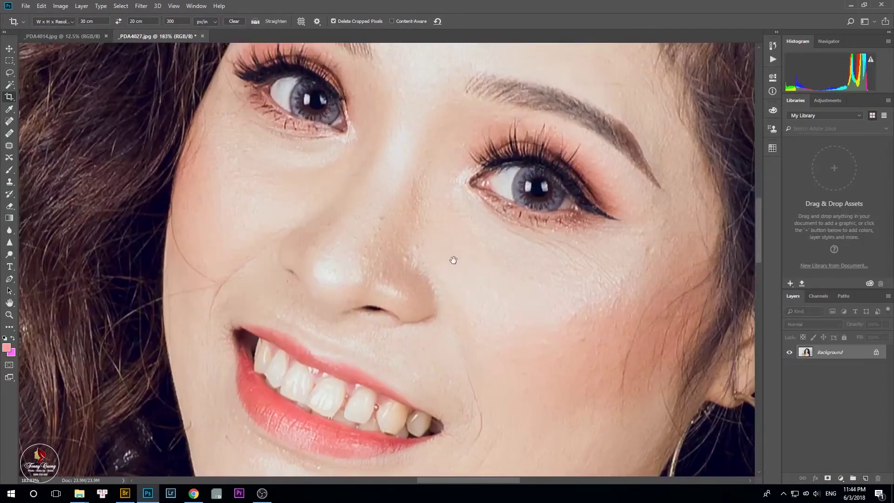
scroll(453, 259, down, 5)
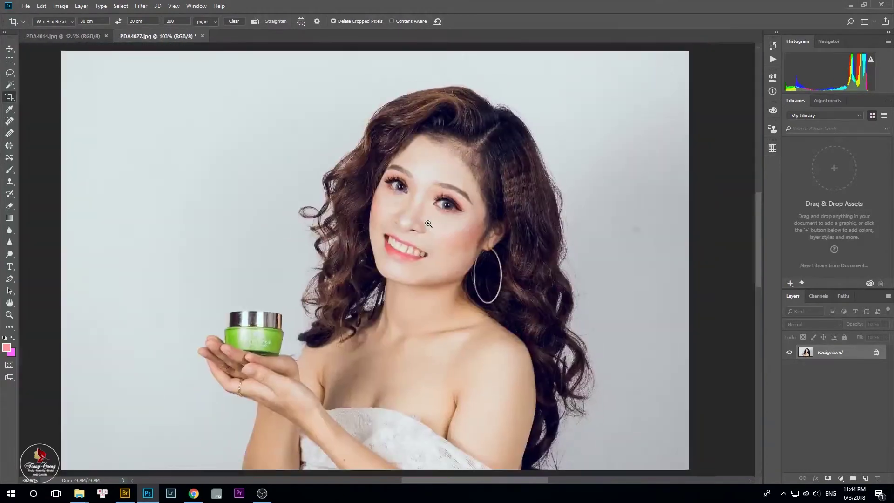
scroll(433, 218, up, 3)
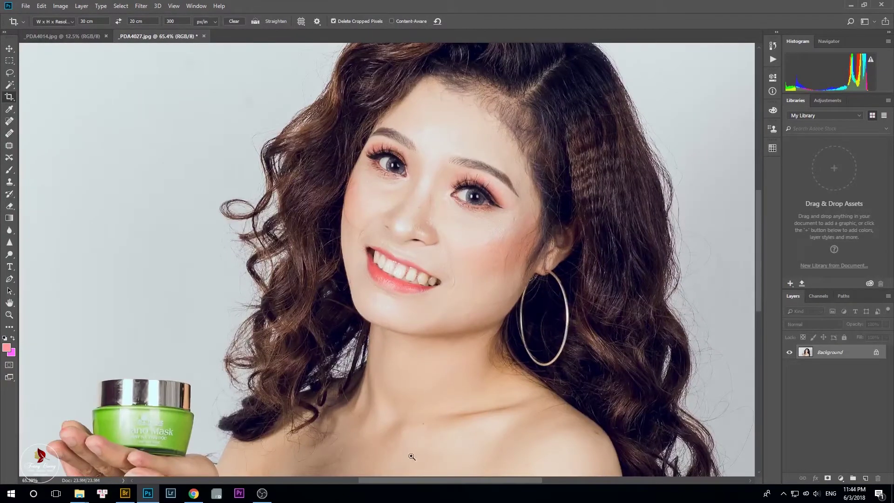
Remove the small blemishes on the neck and upper chest with the Patch tool
drag(465, 431, 459, 289)
scroll(433, 253, up, 5)
scroll(482, 252, up, 2)
key(j)
drag(409, 353, 406, 334)
drag(413, 345, 453, 340)
key(ctrl+d)
mouse_move(556, 342)
mouse_down()
mouse_move(498, 332)
mouse_move(545, 348)
mouse_up()
key(ctrl+d)
mouse_move(371, 336)
mouse_down()
mouse_move(360, 354)
mouse_move(383, 342)
mouse_up()
drag(377, 351, 436, 333)
mouse_move(211, 331)
mouse_down()
mouse_move(339, 331)
mouse_move(303, 340)
mouse_move(308, 322)
mouse_up()
drag(305, 331, 365, 282)
key(ctrl+d)
Patch out the small dark mole just above the armpit crease
scroll(363, 282, down, 5)
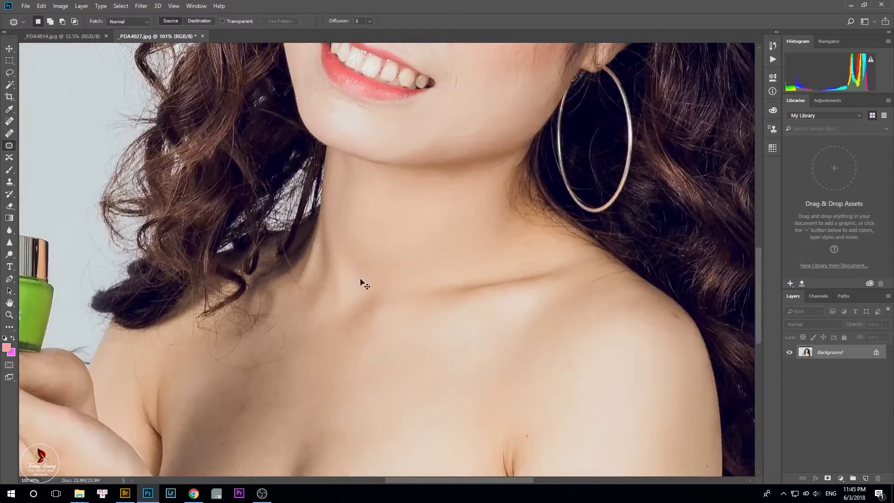
drag(577, 393, 419, 255)
drag(381, 284, 410, 288)
mouse_move(365, 300)
mouse_down()
mouse_move(369, 320)
mouse_move(367, 301)
mouse_up()
drag(364, 309, 401, 304)
key(ctrl+d)
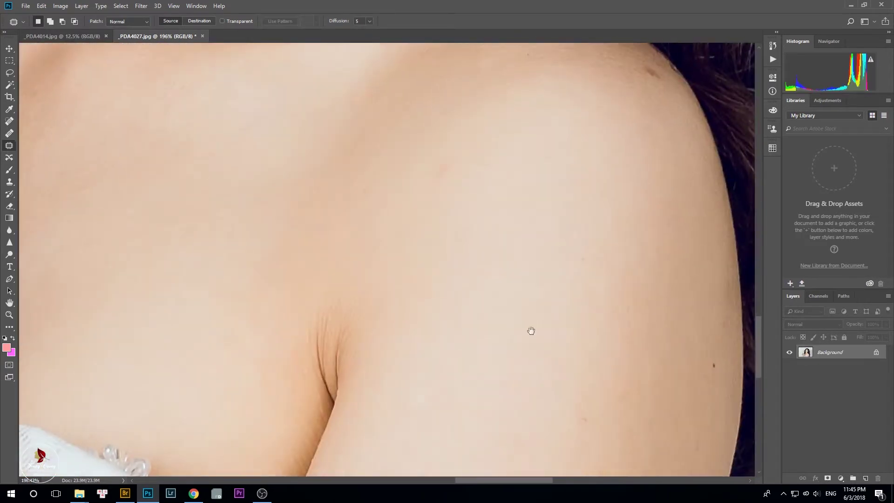
Patch out the dark mole and the small spots on the upper arm with nearby clean skin
drag(500, 335, 299, 249)
drag(518, 272, 505, 272)
drag(511, 278, 484, 284)
key(ctrl+d)
mouse_move(399, 330)
mouse_down()
mouse_move(395, 323)
mouse_move(409, 329)
mouse_up()
key(ctrl+d)
drag(370, 158, 371, 159)
drag(372, 171, 373, 194)
key(ctrl+d)
mouse_move(463, 123)
mouse_down()
mouse_move(481, 139)
mouse_move(399, 175)
mouse_move(386, 164)
mouse_move(354, 200)
mouse_up()
key(ctrl+d)
key(ctrl+d)
Patch out the dark spot near the shoulder's outer edge and the small marks around it
drag(355, 200, 525, 408)
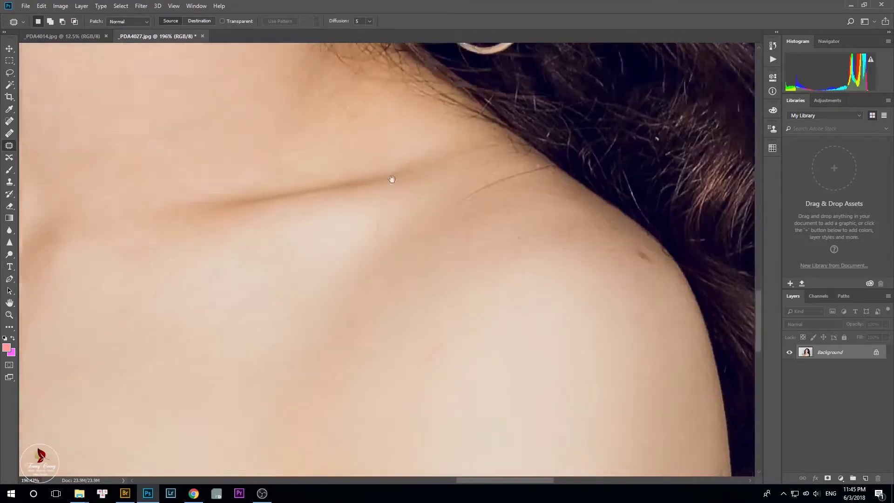
drag(393, 180, 381, 152)
mouse_move(638, 203)
mouse_down()
mouse_move(601, 184)
mouse_move(600, 219)
mouse_up()
key(ctrl+d)
mouse_move(573, 177)
mouse_down()
mouse_move(596, 199)
mouse_move(582, 185)
mouse_up()
drag(589, 191, 570, 214)
key(ctrl+d)
mouse_move(394, 281)
mouse_down()
mouse_move(433, 294)
mouse_move(394, 281)
mouse_up()
drag(414, 291, 451, 379)
key(ctrl+d)
Patch out another small skin blemish using clean skin beside it
scroll(419, 214, down, 10)
drag(419, 214, 520, 162)
drag(379, 288, 418, 270)
mouse_move(375, 244)
mouse_down()
mouse_move(396, 250)
mouse_move(378, 244)
mouse_up()
key(ctrl+d)
mouse_move(391, 256)
mouse_down()
mouse_move(409, 267)
mouse_move(395, 293)
mouse_move(335, 273)
mouse_up()
key(ctrl+d)
Set up the Clone Stamp in Lighten mode with a 25 px brush and 45% opacity for the skin beside the outer eye corner
drag(405, 210, 488, 200)
drag(607, 216, 378, 199)
scroll(468, 231, up, 3)
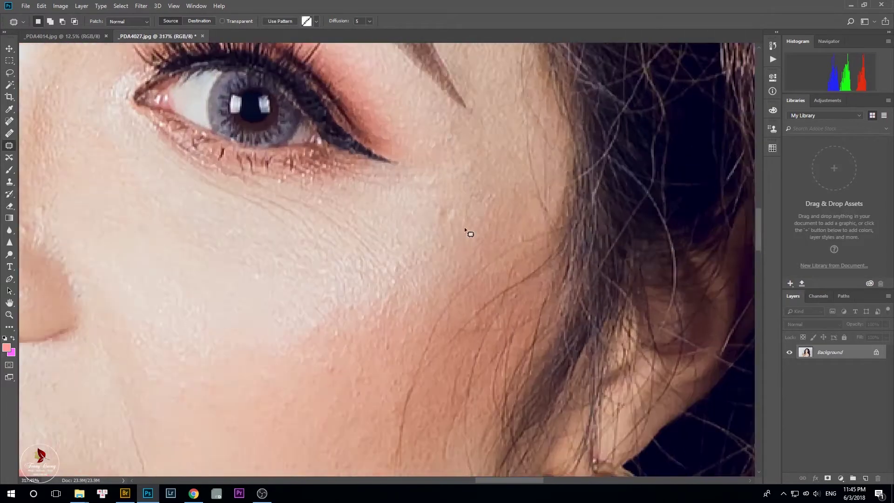
key(s)
right_click(446, 222)
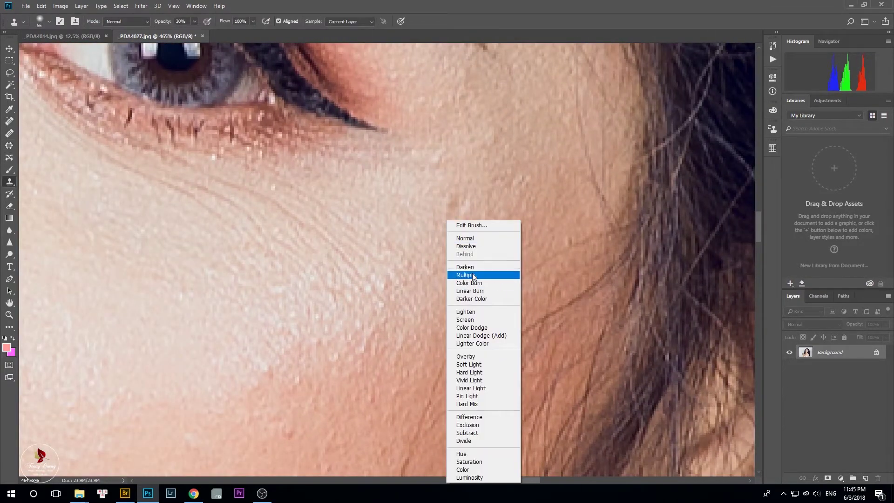
click(482, 317)
right_click(509, 255)
drag(564, 280, 562, 273)
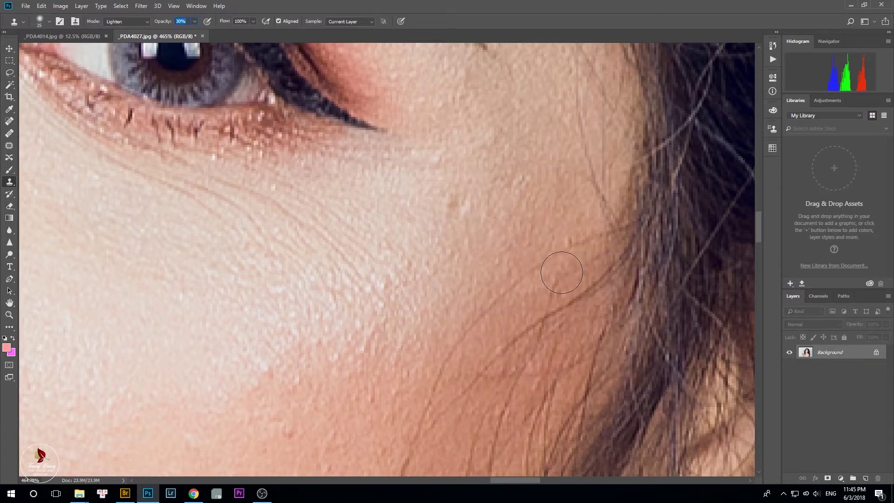
Clone nearby clean skin over the small brown blemish below the outer corner of the eye
alt+click(446, 233)
click(453, 206)
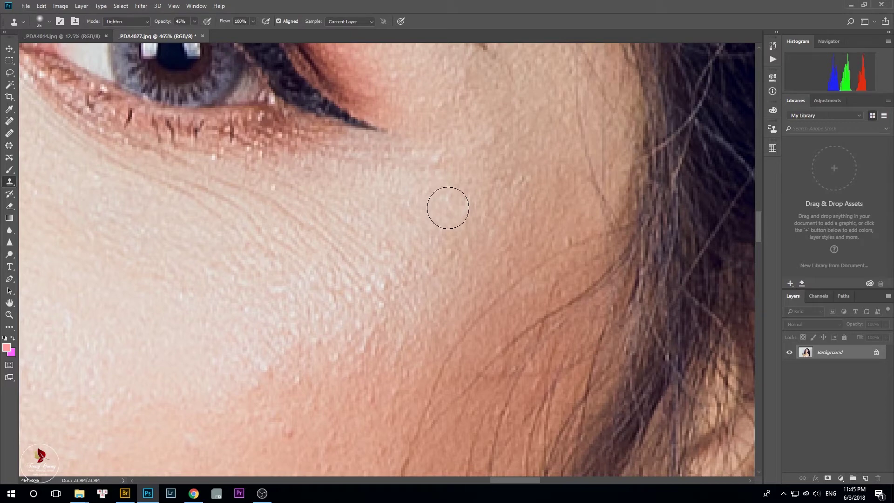
click(433, 213)
alt+click(437, 210)
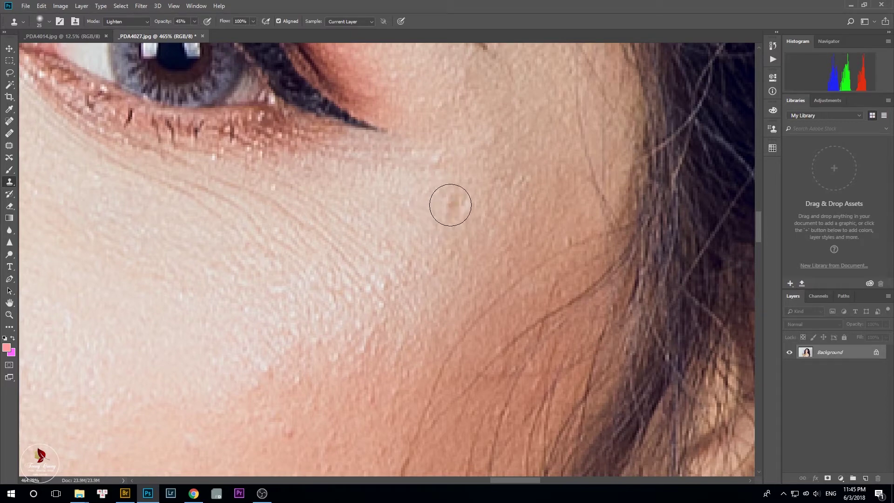
alt+click(420, 208)
drag(437, 178, 431, 164)
alt+click(438, 195)
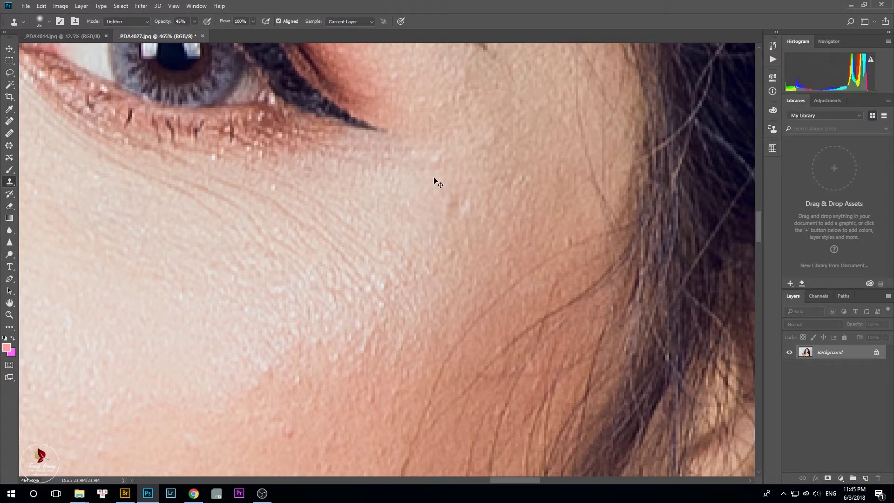
alt+click(405, 261)
click(432, 222)
click(451, 203)
alt+click(441, 208)
Enlarge the clone brush to 62 px and lighten the dark spots on the shaded chest beside the armpit crease
scroll(418, 192, down, 5)
drag(352, 317, 370, 228)
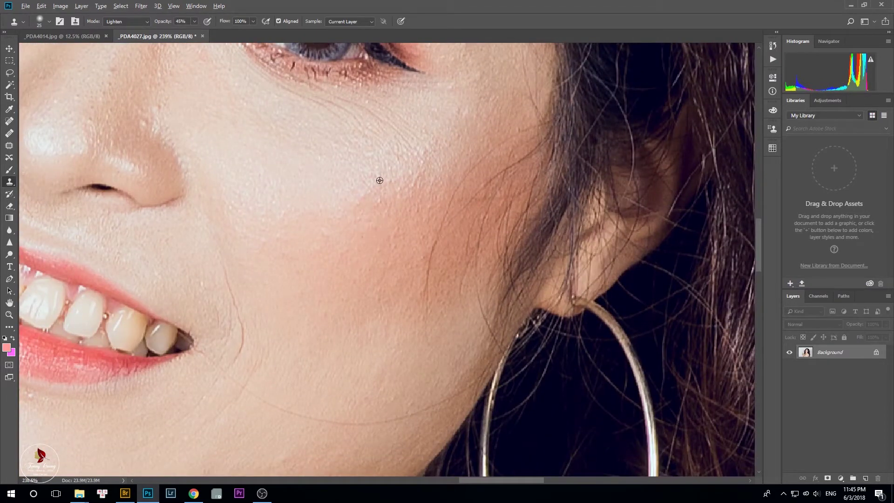
key(ctrl+0)
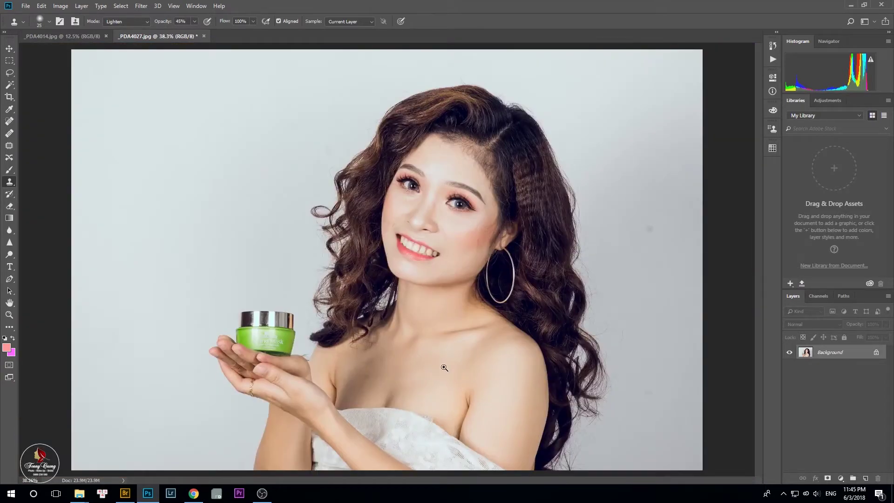
drag(329, 399, 423, 343)
right_click(446, 318)
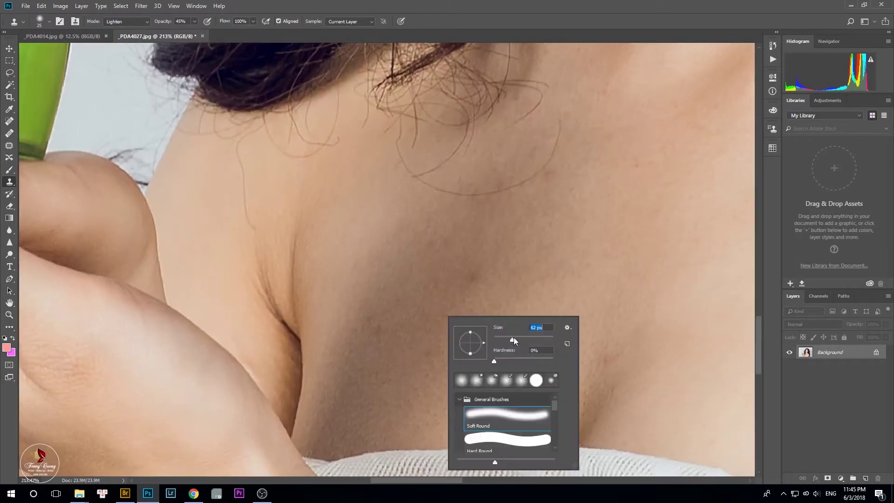
key(Return)
alt+click(368, 348)
click(377, 320)
alt+click(429, 291)
click(487, 268)
alt+click(520, 267)
click(467, 281)
alt+click(428, 333)
click(483, 274)
Clone away the remaining small dark spots across the middle of the upper chest using skin sampled nearby
alt+click(580, 196)
click(547, 181)
mouse_move(680, 154)
mouse_down()
mouse_move(489, 283)
mouse_move(401, 291)
mouse_up()
alt+click(434, 311)
click(433, 298)
alt+click(498, 259)
click(519, 234)
Reduce the Clone Stamp brush to 15 px for the small marks along the nose bridge
drag(482, 95, 409, 248)
drag(440, 184, 396, 339)
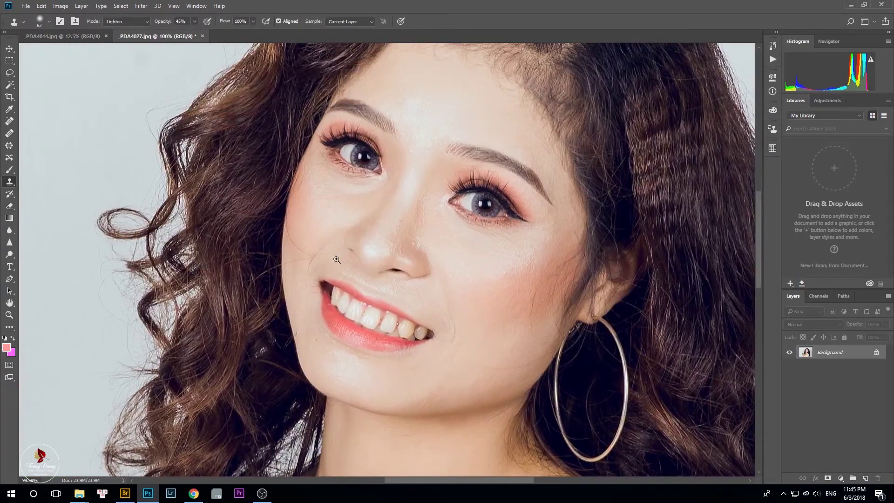
drag(405, 193, 432, 183)
drag(379, 252, 399, 257)
right_click(423, 285)
click(470, 309)
click(419, 253)
right_click(416, 268)
click(465, 292)
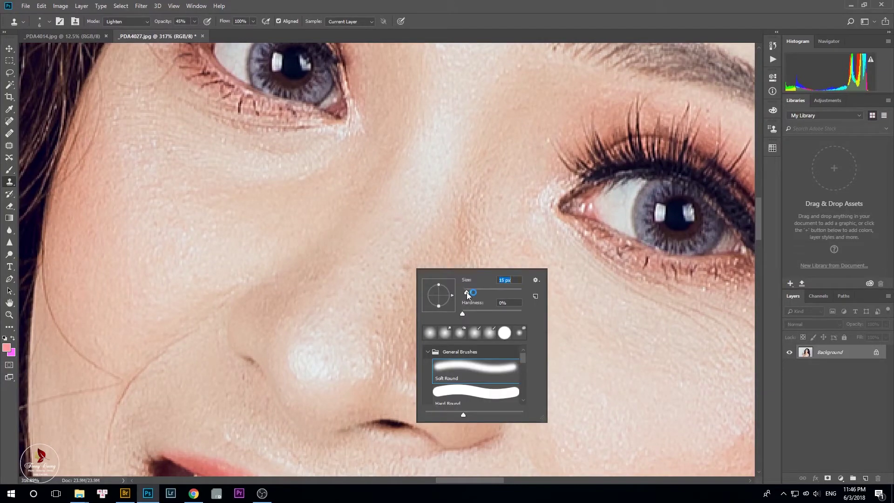
key(Return)
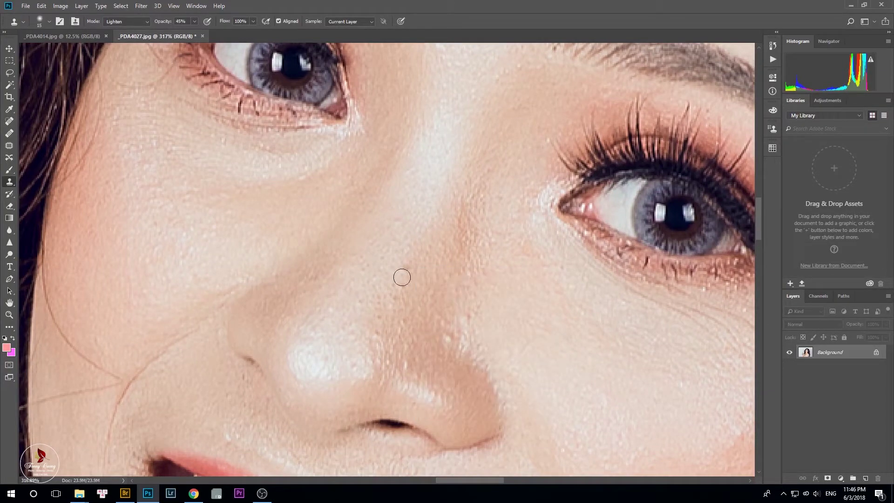
Enlarge the clone brush to 37 px and clone out the small dark spot on the upper forehead
drag(439, 187, 451, 272)
right_click(488, 230)
key(Return)
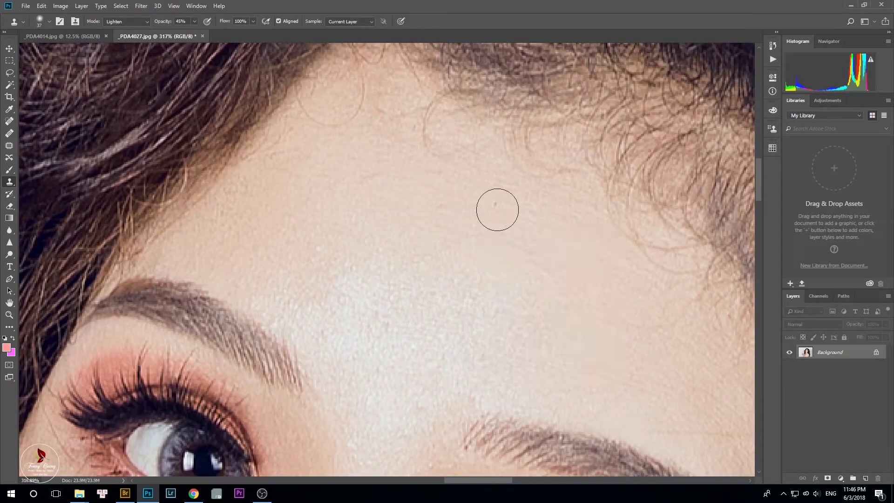
alt+click(448, 211)
click(477, 211)
drag(426, 190, 437, 212)
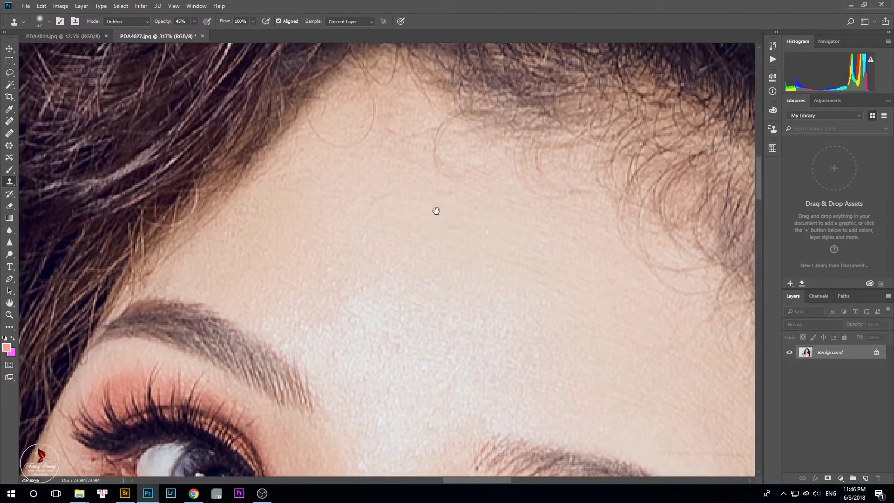
Clone clean skin over the small marks on the forehead just below the hairline
click(290, 181)
alt+click(356, 164)
click(388, 139)
alt+click(419, 161)
click(421, 148)
alt+click(380, 158)
click(392, 138)
Inspect the face, mouth, jaw and chin closely for remaining blemishes and stray hairs
drag(471, 213, 430, 213)
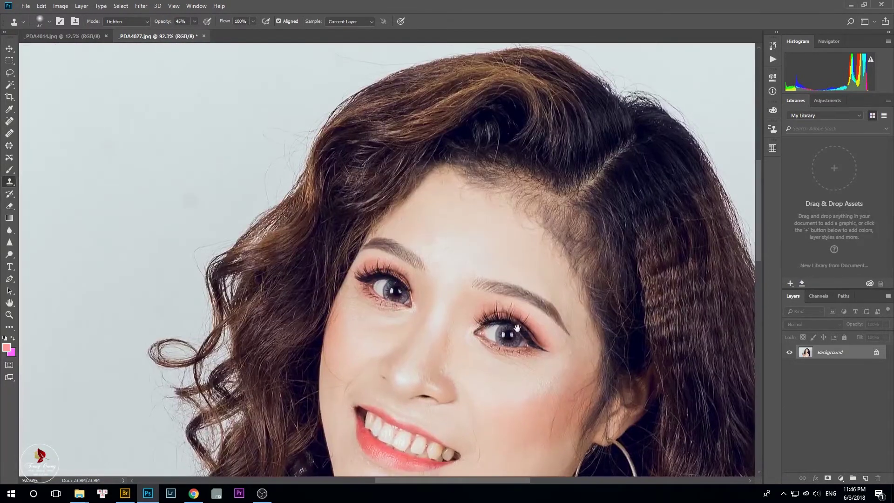
drag(605, 215, 525, 48)
drag(389, 212, 423, 213)
scroll(457, 360, up, 3)
drag(459, 363, 453, 249)
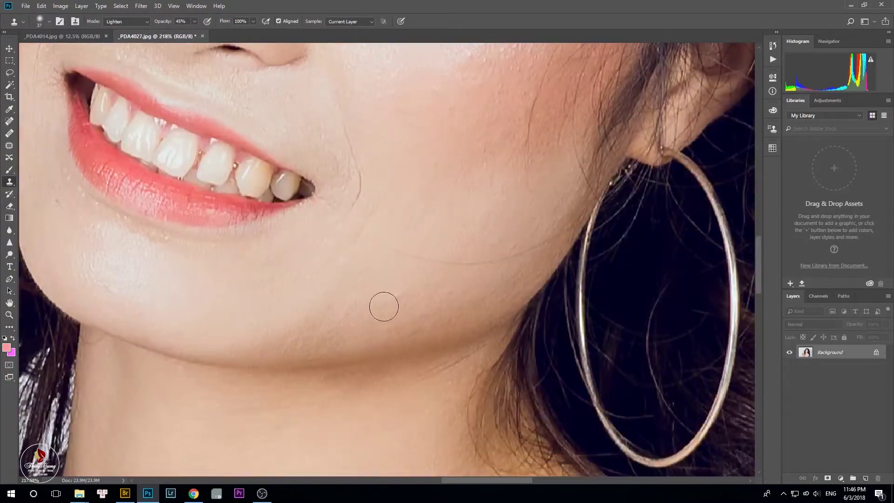
scroll(382, 305, up, 4)
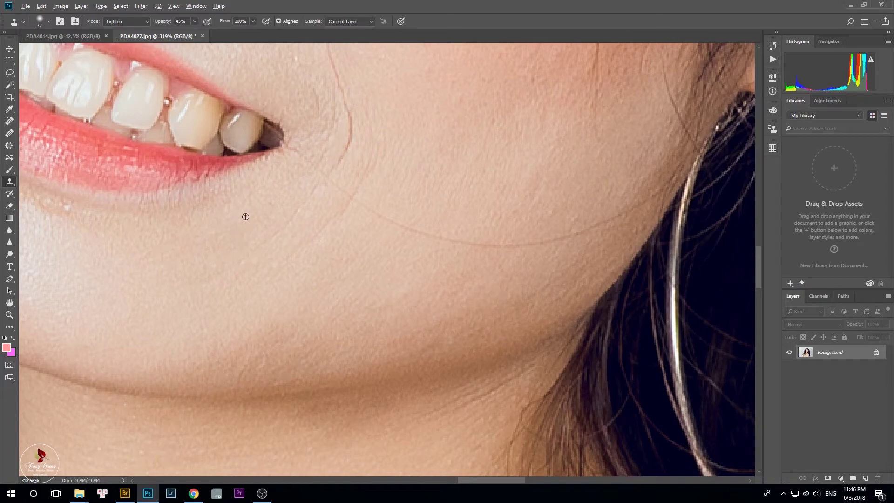
scroll(280, 233, down, 2)
scroll(280, 233, down, 3)
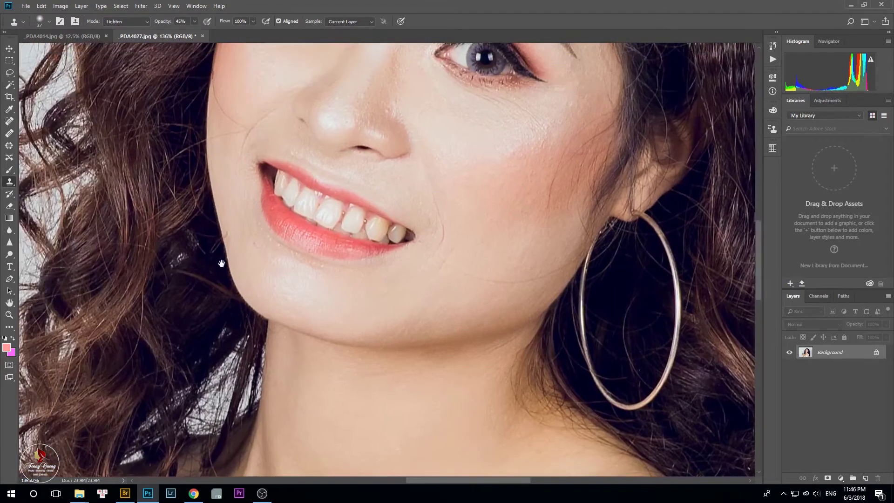
scroll(221, 264, up, 5)
scroll(216, 304, up, 2)
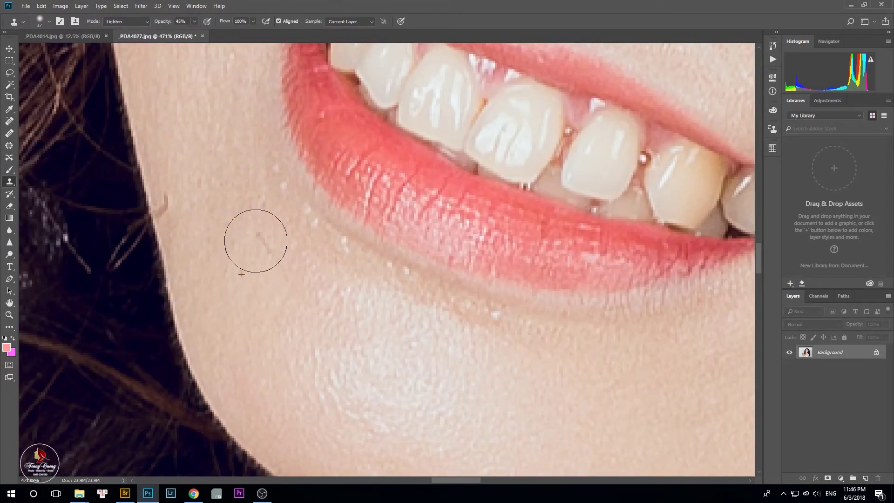
Switch to Chrome and open the uploaded videos list of the signed-in YouTube channel
click(193, 493)
click(106, 7)
click(115, 35)
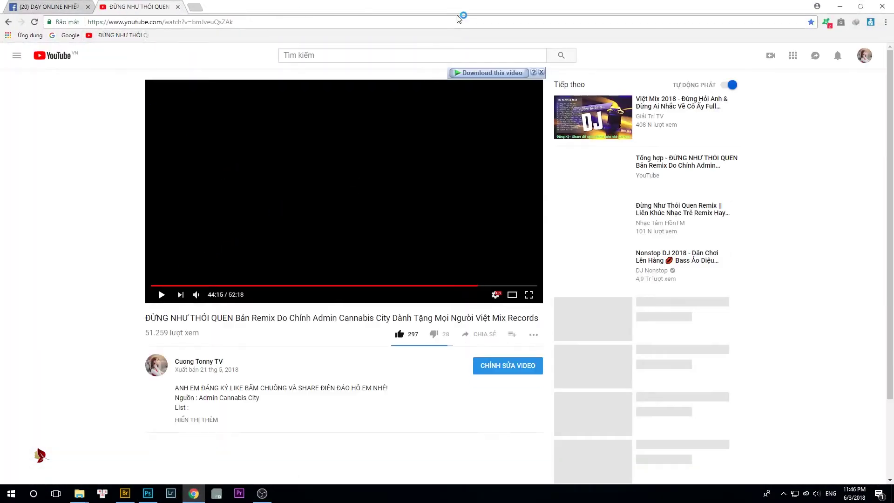
click(863, 55)
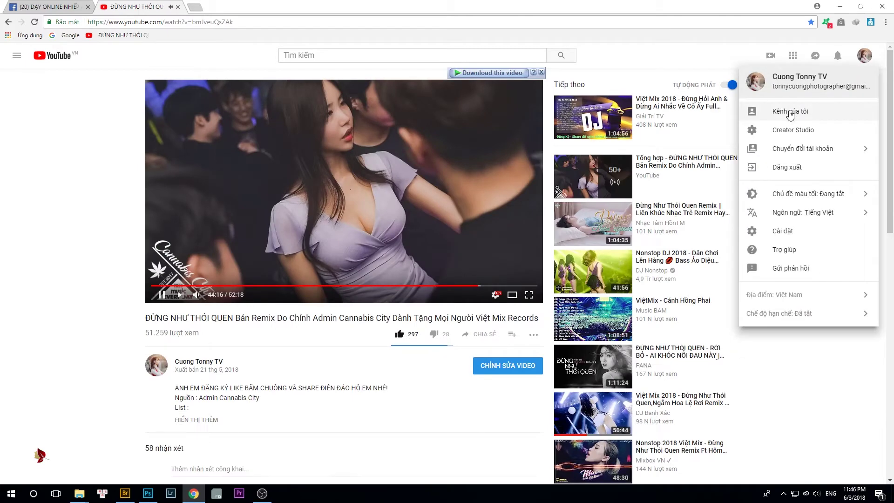
click(782, 108)
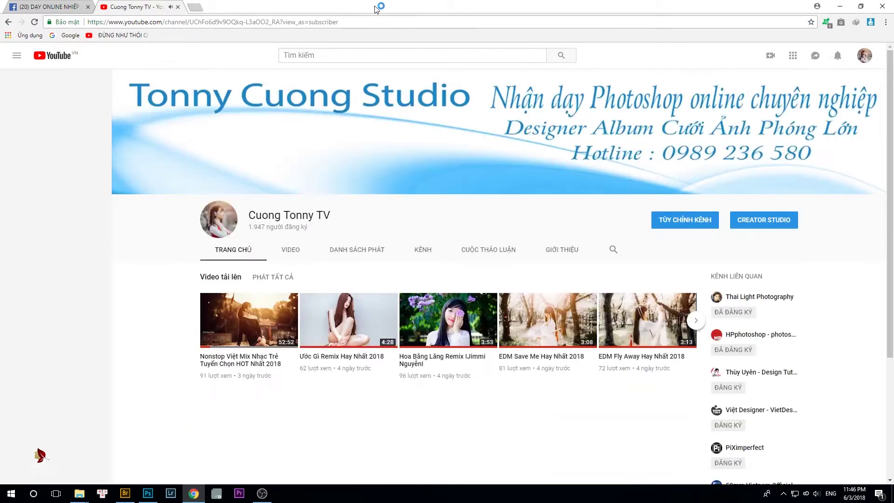
click(291, 252)
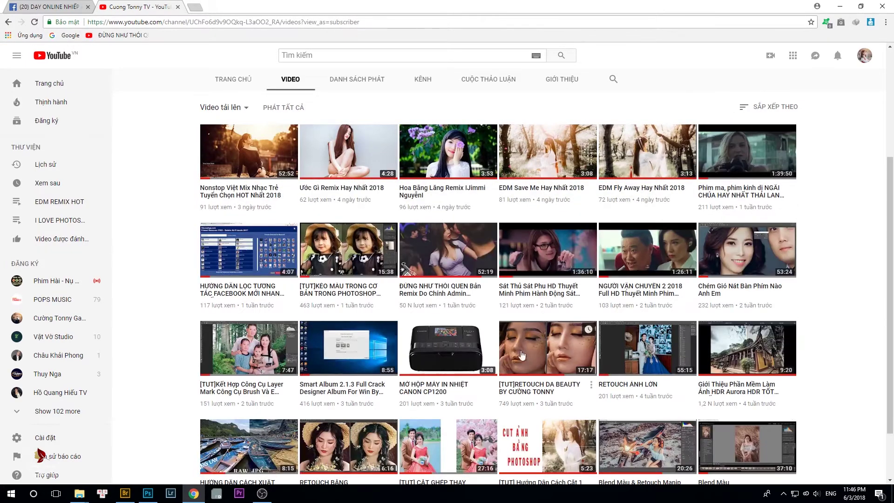
Find and open the video "Hướng Dẫn Chi Tiết Cài Đặt Phần Mềm SkinFiner 2.0 x64" in the channel's uploads
scroll(521, 326, down, 2)
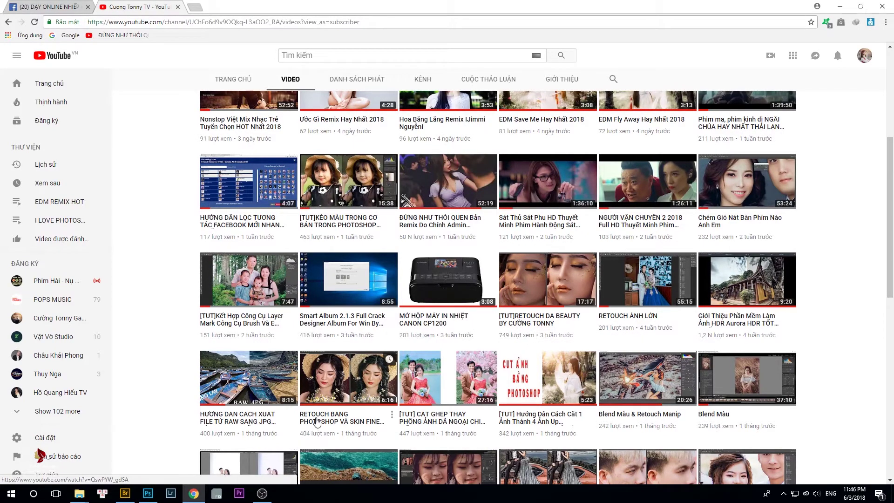
scroll(321, 419, down, 4)
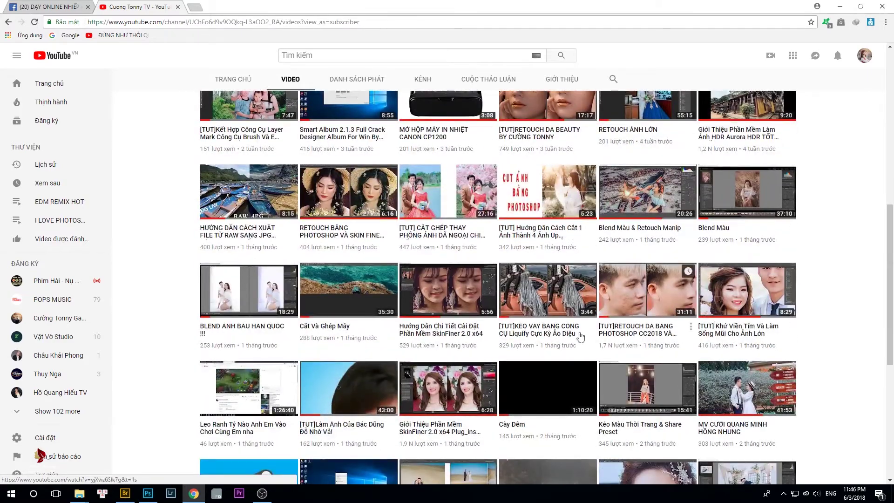
click(444, 332)
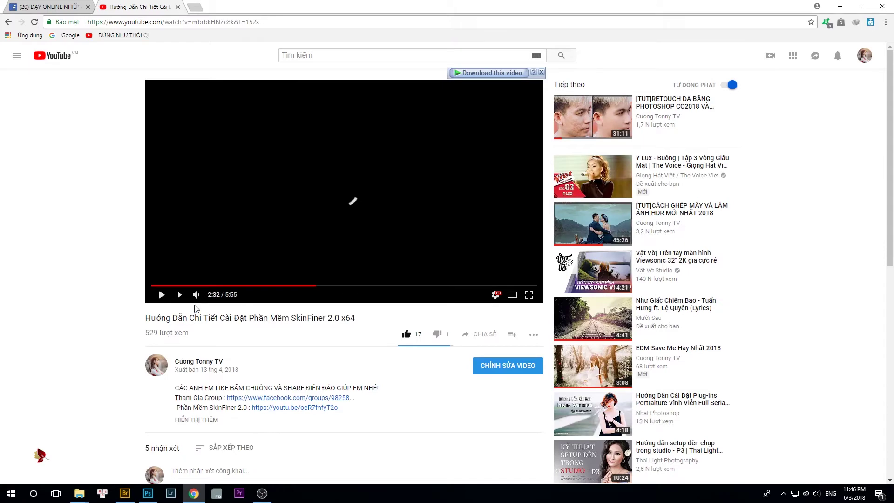
Copy the share link of the SkinFiner installation video
click(484, 334)
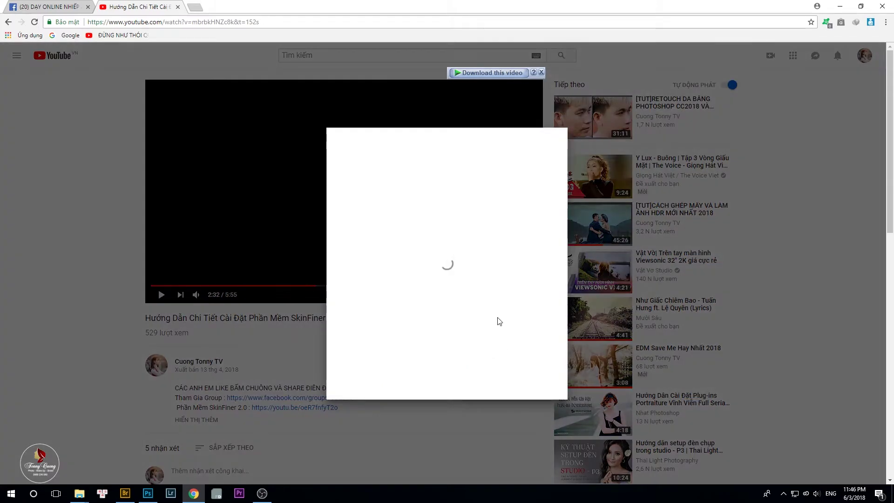
click(409, 345)
click(530, 346)
Post the copied video link as a comment on the Facebook live stream and like a viewer's "Hello a" comment
click(45, 7)
click(771, 433)
key(Return)
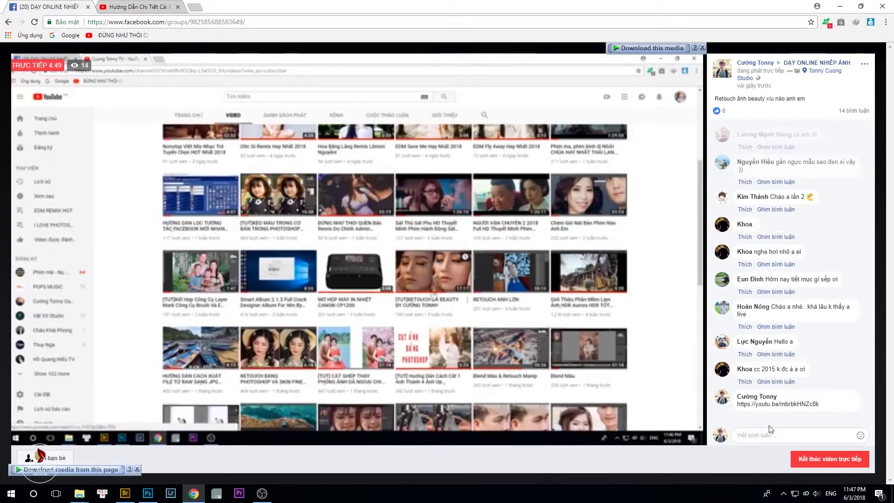
click(745, 354)
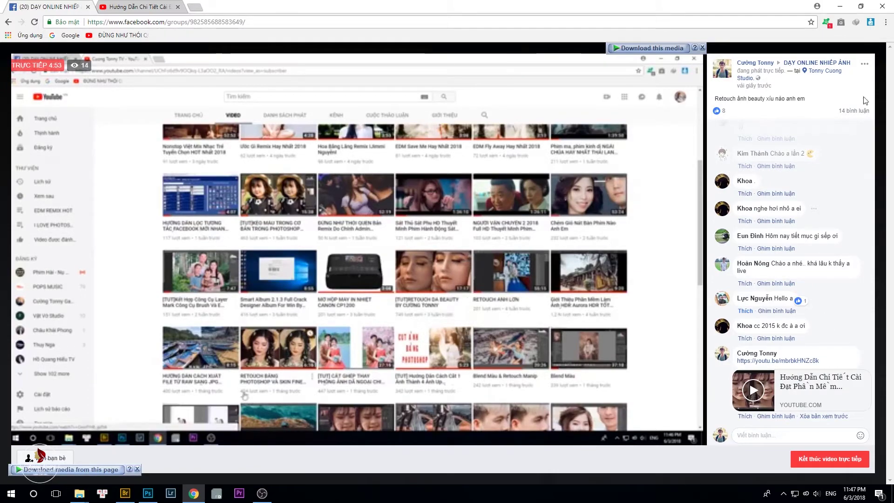
Switch back to Photoshop and hide the panels to enlarge the portrait's work area around the mouth
click(836, 6)
scroll(389, 225, down, 4)
key(Tab)
scroll(413, 339, up, 2)
Set the Clone Stamp to an 18 px brush in Normal mode
right_click(444, 278)
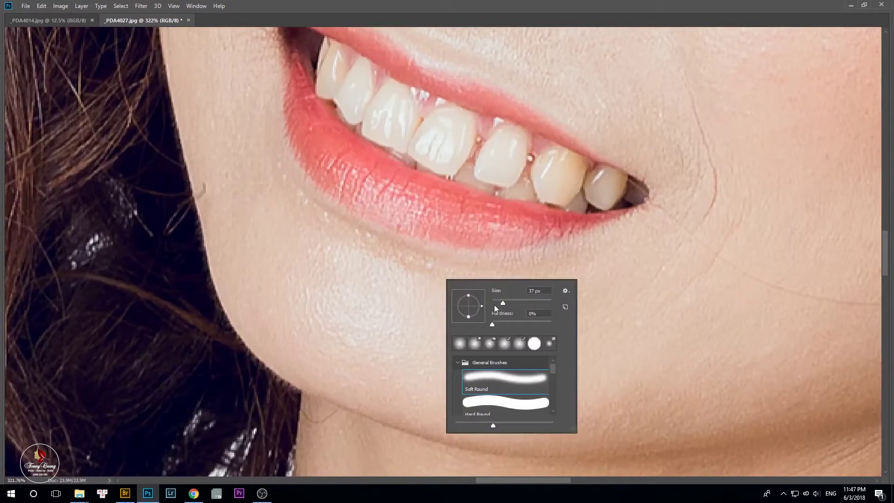
drag(498, 303, 497, 302)
key(Return)
key(Return)
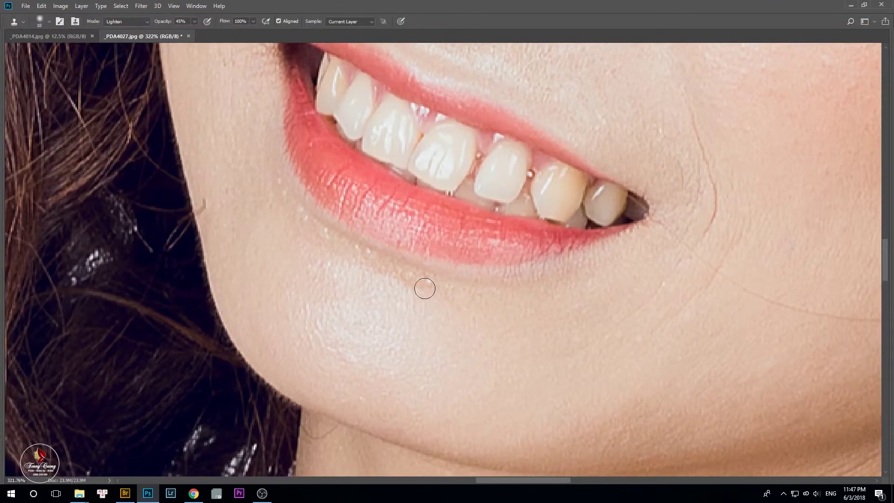
shift+right_click(401, 251)
click(435, 241)
Patch out the stray hair curving across the lower cheek and jaw with nearby clean skin, and clear the selection
scroll(421, 156, down, 6)
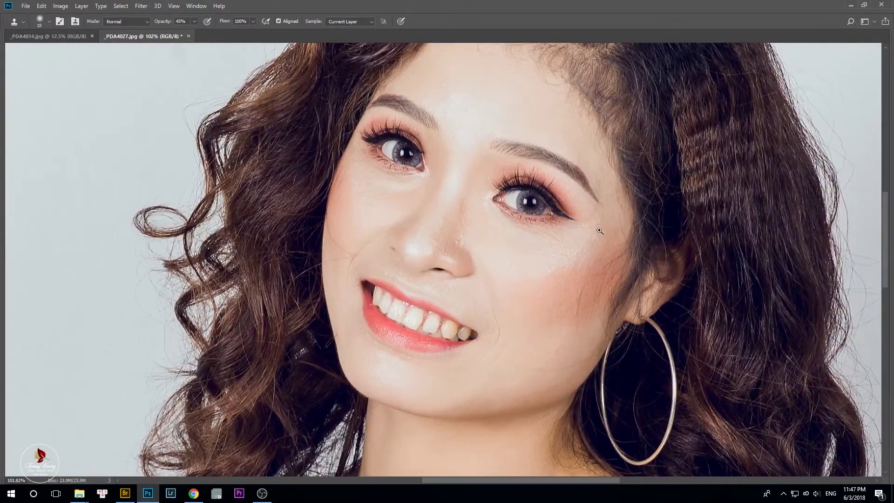
drag(599, 198, 617, 226)
drag(552, 346, 543, 331)
drag(558, 370, 600, 370)
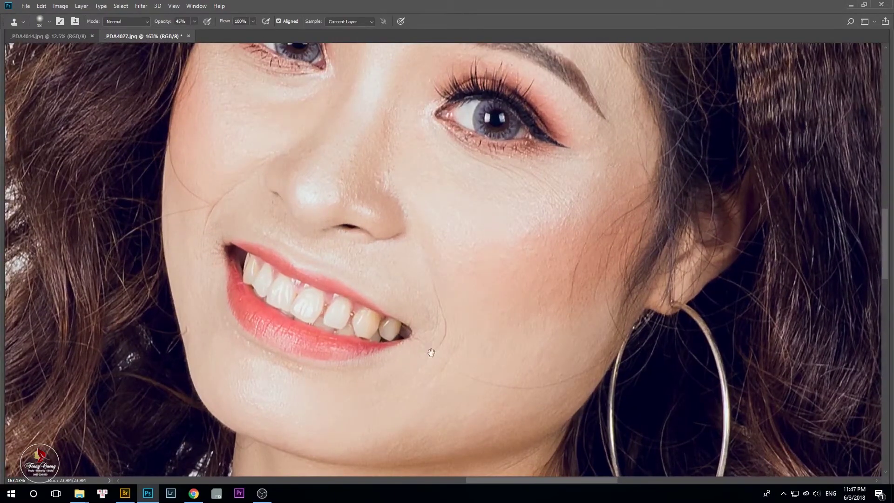
scroll(463, 360, up, 2)
key(j)
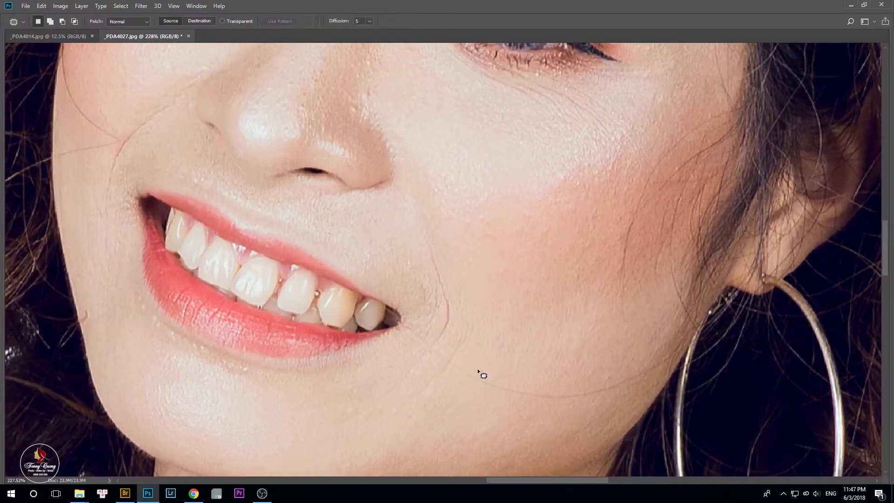
drag(535, 399, 505, 379)
drag(500, 389, 495, 409)
click(551, 393)
mouse_move(583, 398)
mouse_down()
mouse_move(630, 363)
mouse_move(607, 363)
mouse_up()
key(ctrl+d)
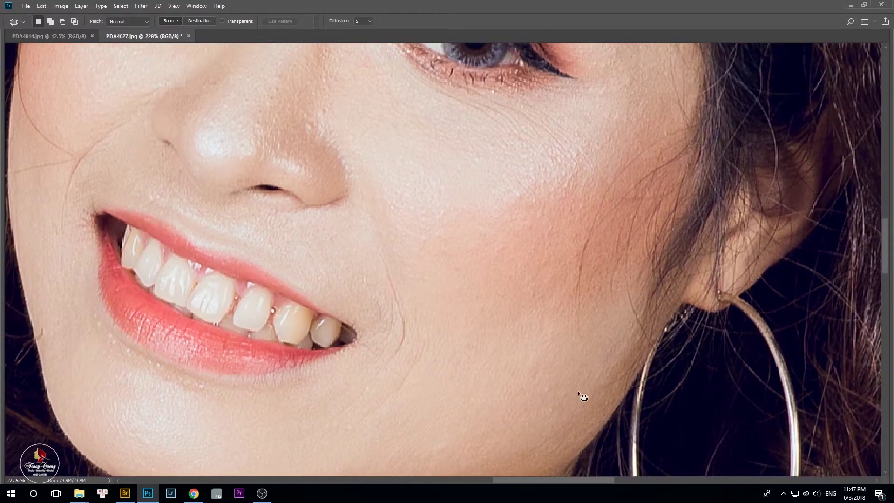
Patch out the thin stray hair crossing the lower cheek toward the jaw edge with clean skin, and clear the selection
key(ctrl+d)
scroll(559, 410, up, 4)
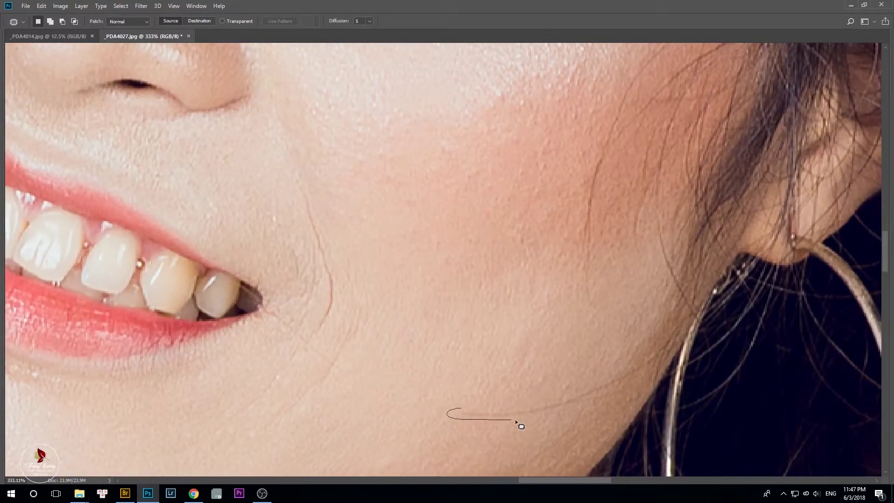
drag(515, 407, 514, 408)
drag(562, 396, 551, 399)
drag(557, 413, 561, 423)
drag(640, 386, 547, 397)
key(ctrl+d)
Clone clean skin over the hair remnant and smudged patch mark near the jaw edge with the Clone Stamp
key(s)
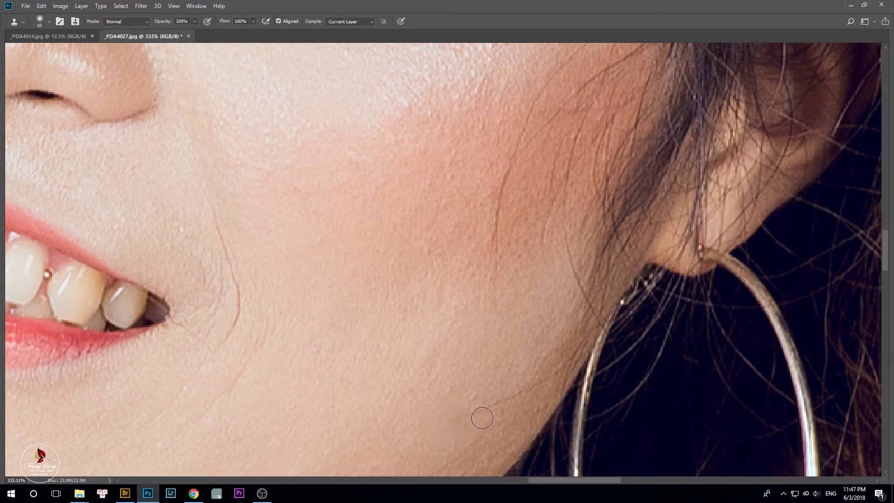
drag(510, 389, 492, 404)
alt+click(440, 417)
click(468, 415)
scroll(545, 354, down, 5)
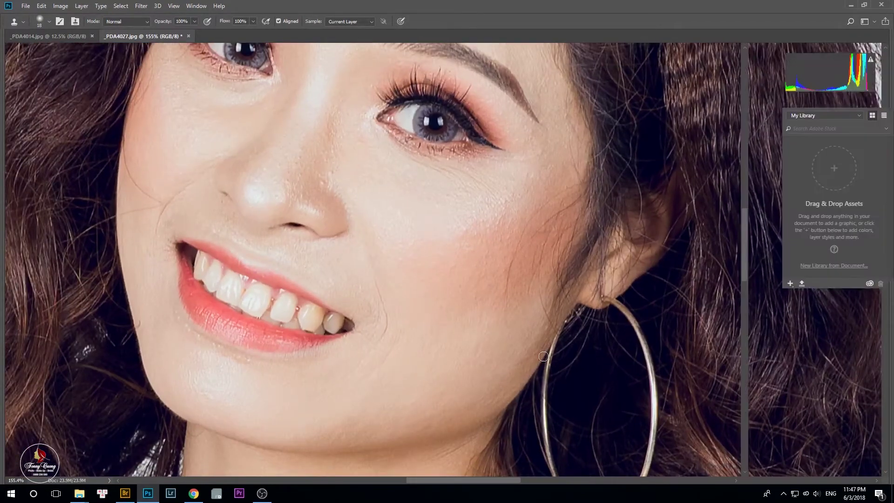
Duplicate the portrait onto a new layer, select the Background layer, and browse the History back to its earliest states
key(Tab)
key(Tab)
key(Tab)
click(823, 367)
click(774, 46)
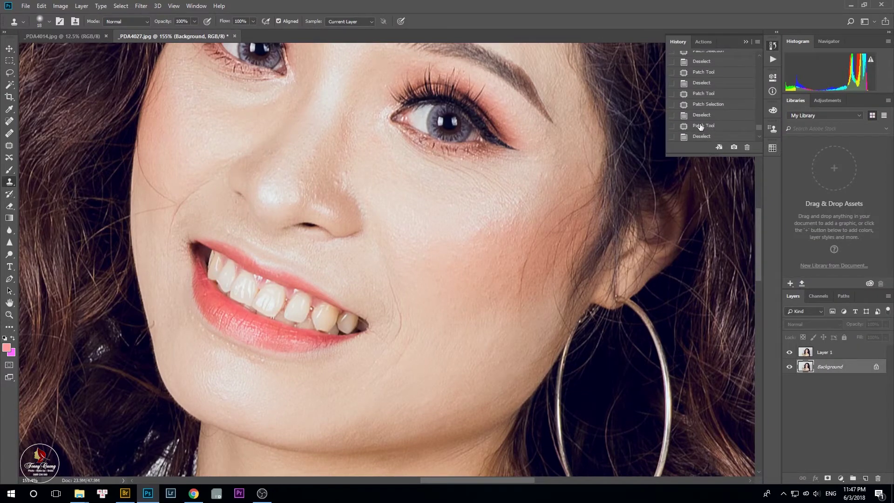
drag(760, 102, 758, 52)
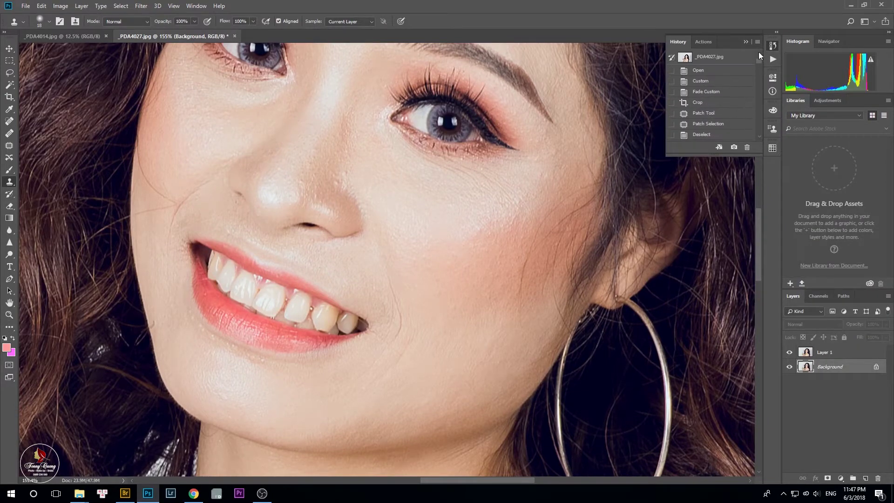
Make Layer 1 the active layer and hide the panels to enlarge the work area
key(Tab)
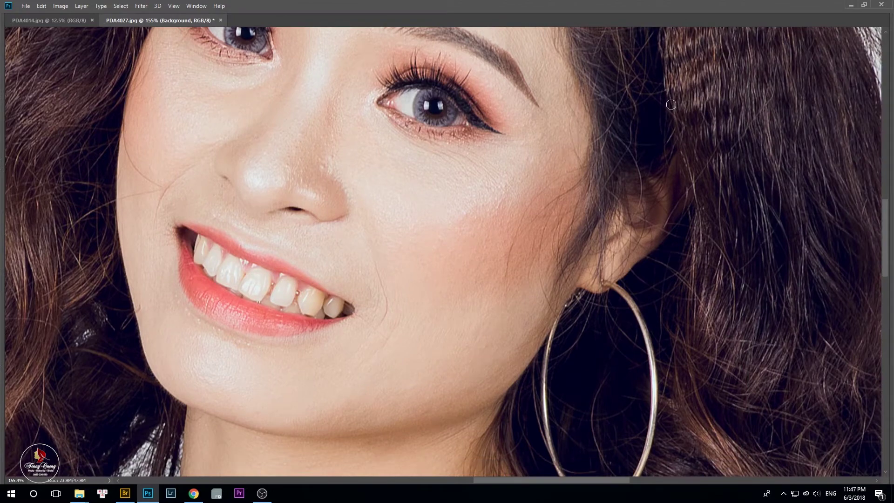
key(Tab)
click(819, 354)
key(Tab)
scroll(330, 275, up, 3)
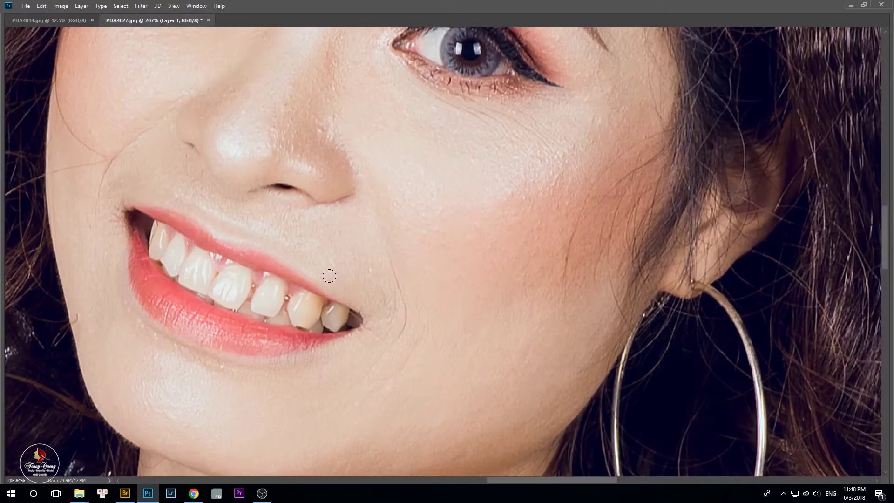
Patch the fine creases just below the mouth corner on the earring side with nearby smooth skin
scroll(419, 368, up, 8)
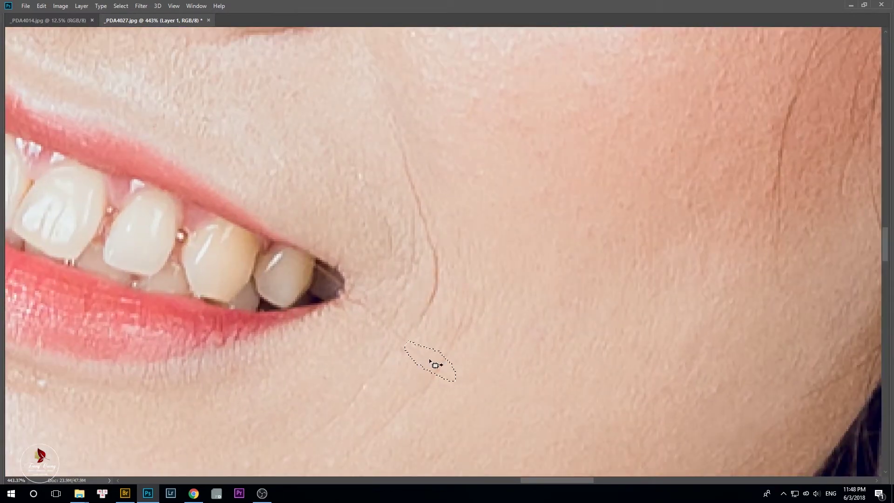
drag(424, 364, 415, 380)
key(ctrl+d)
key(ctrl+d)
mouse_move(370, 320)
mouse_down()
mouse_move(356, 342)
mouse_move(404, 347)
mouse_move(391, 323)
mouse_move(379, 354)
mouse_move(355, 331)
mouse_up()
key(ctrl+d)
Patch out the nearly straight stray hair crossing the far cheek between the face edge and the smile line
drag(226, 223, 356, 291)
scroll(355, 291, up, 3)
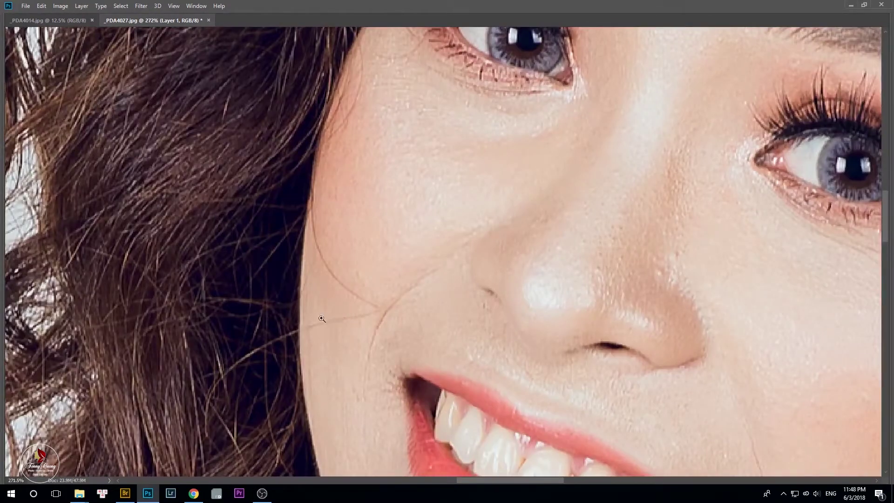
scroll(321, 318, up, 3)
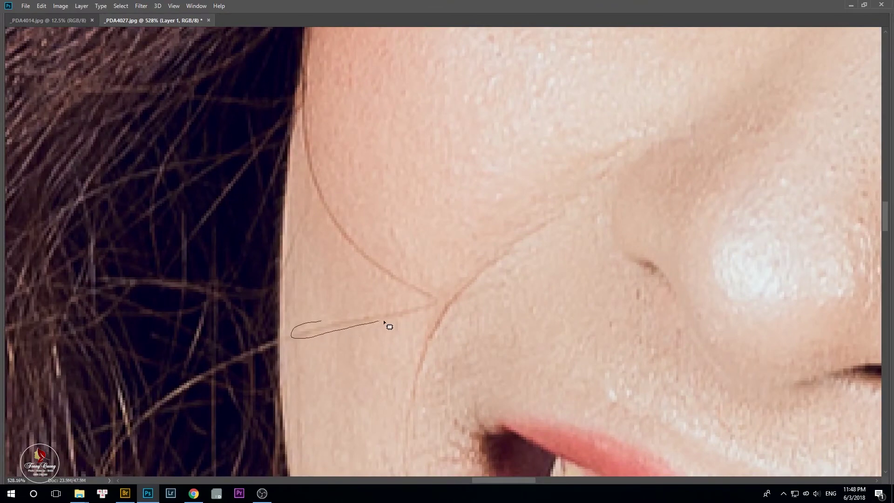
drag(325, 326, 328, 327)
drag(334, 327, 340, 364)
key(ctrl+d)
mouse_move(439, 302)
mouse_down()
mouse_move(402, 300)
mouse_move(378, 332)
mouse_up()
key(ctrl+d)
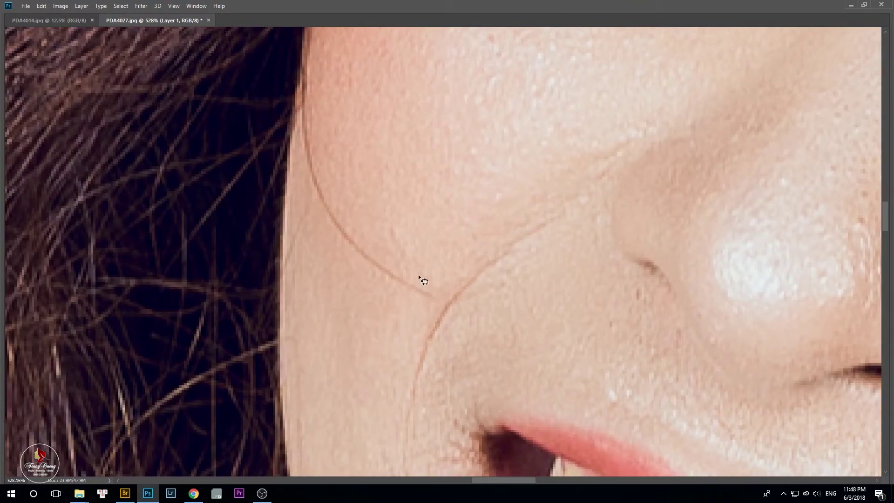
Patch out the lower part of the curved stray hair on the far cheek with surrounding skin
drag(416, 283, 368, 309)
key(ctrl+d)
drag(349, 250, 316, 352)
key(ctrl+d)
drag(359, 242, 361, 277)
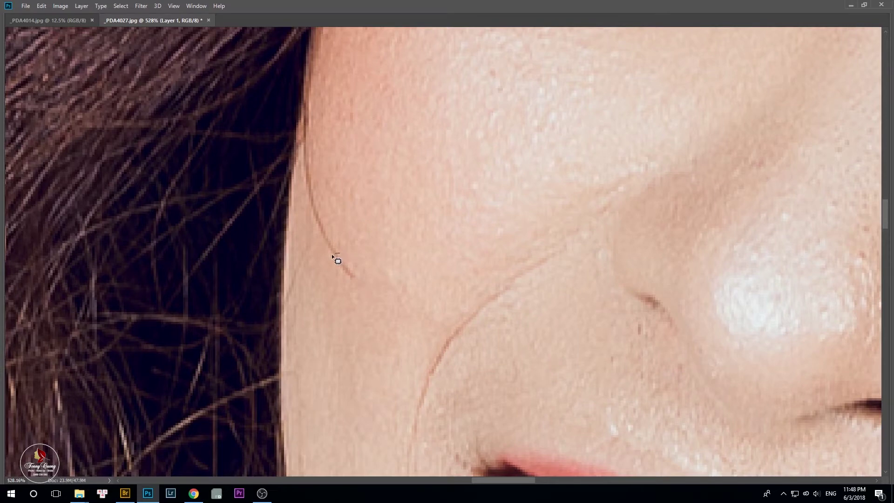
key(ctrl+d)
drag(342, 267, 315, 293)
mouse_move(307, 239)
mouse_down()
mouse_move(328, 278)
mouse_move(306, 210)
mouse_move(328, 233)
mouse_up()
key(ctrl+d)
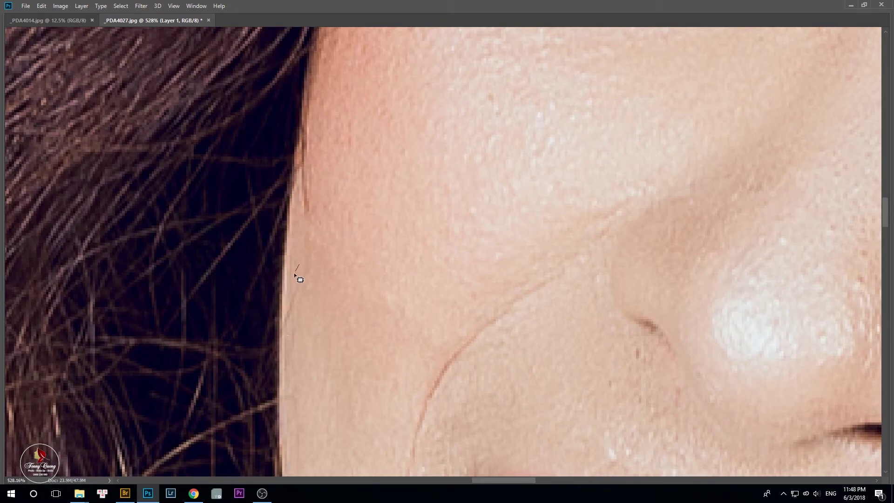
Patch the rest of the curved hair along the far cheek's edge up toward the hairline, and clear the selection
drag(307, 269, 310, 271)
scroll(320, 289, up, 1)
drag(304, 309, 313, 311)
key(ctrl+d)
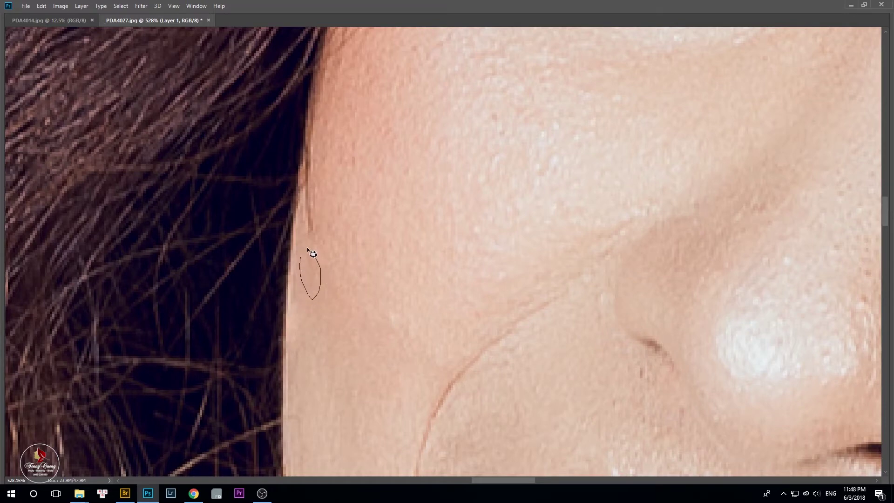
drag(308, 262, 309, 265)
mouse_move(311, 270)
mouse_down()
mouse_move(330, 273)
mouse_move(333, 323)
mouse_up()
key(ctrl+d)
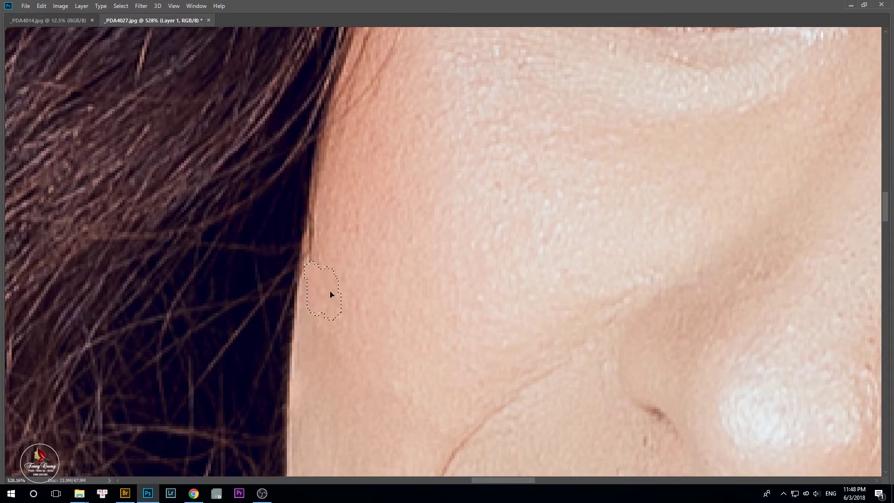
Smooth the skin along the side and bridge of the nose with the Clone Stamp at 45% opacity
scroll(377, 299, down, 5)
scroll(376, 300, down, 2)
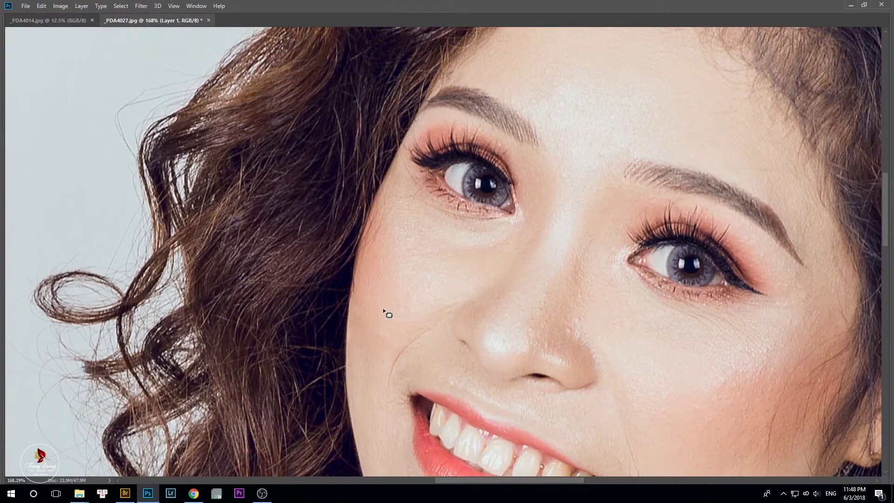
scroll(551, 308, up, 1)
drag(500, 328, 455, 318)
scroll(454, 318, up, 2)
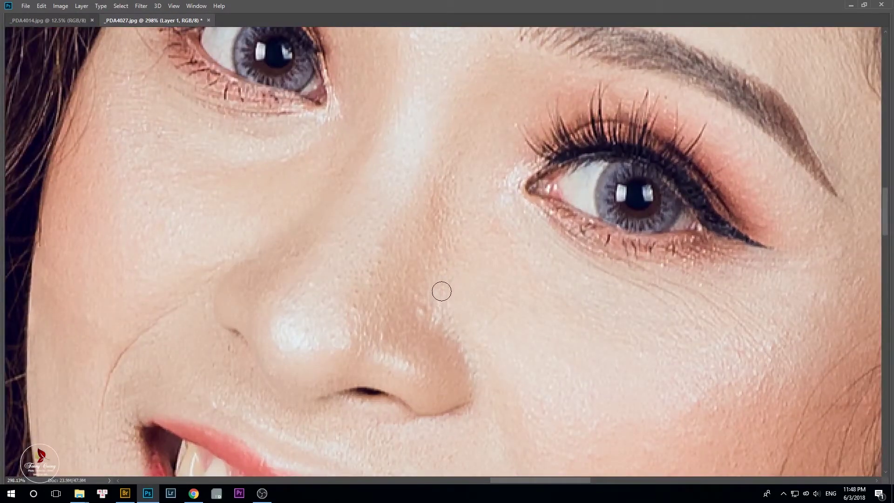
click(423, 310)
scroll(389, 240, up, 1)
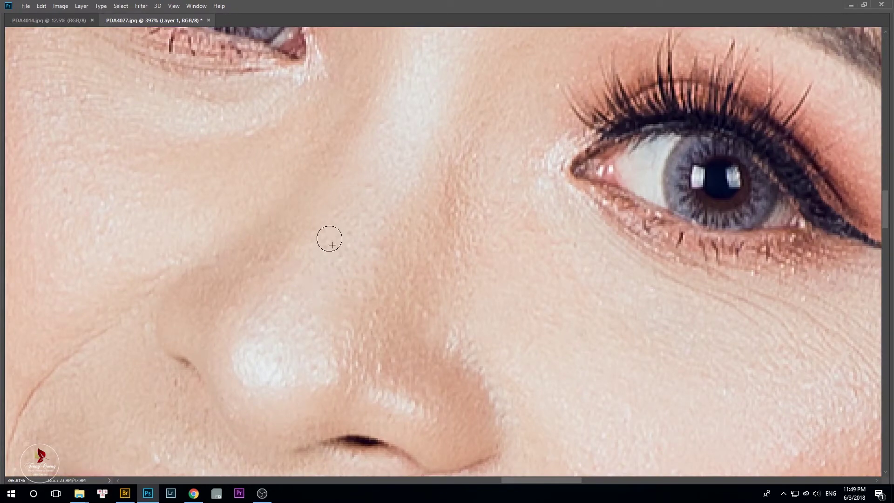
scroll(346, 243, up, 4)
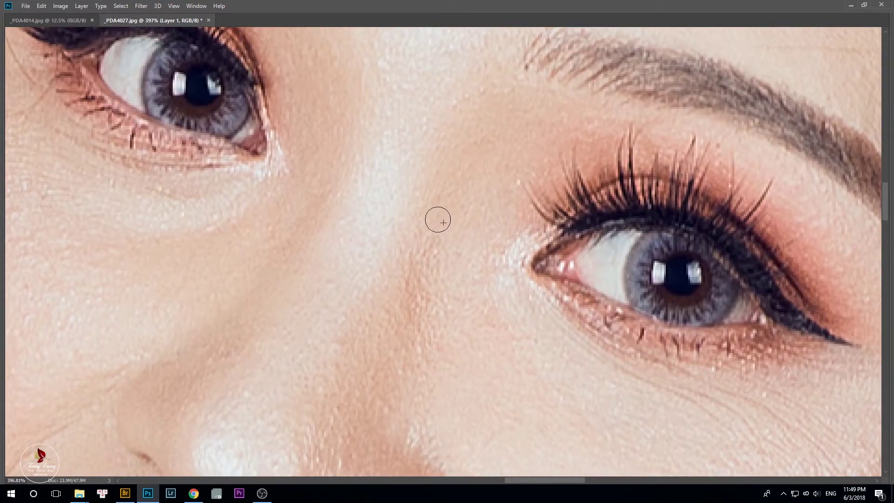
mouse_move(451, 91)
mouse_down()
mouse_move(417, 232)
mouse_move(363, 231)
mouse_up()
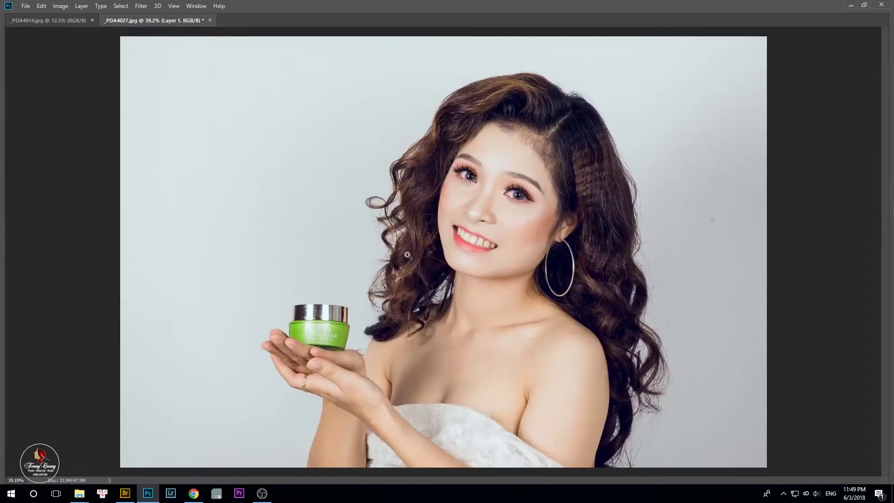
Compare the portrait before and after retouching by toggling Layer 1's visibility, leaving the layer visible
drag(501, 232, 539, 233)
key(Tab)
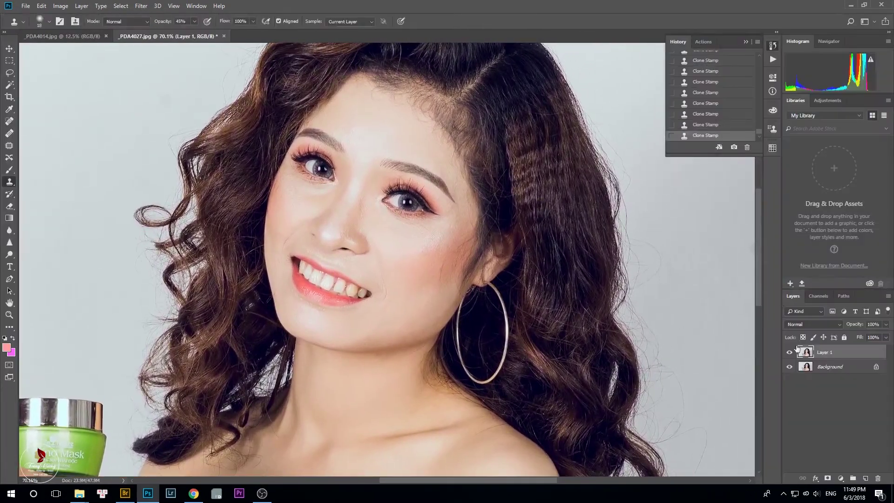
click(787, 353)
click(787, 353)
click(788, 353)
click(787, 354)
click(787, 355)
click(787, 355)
scroll(421, 247, up, 3)
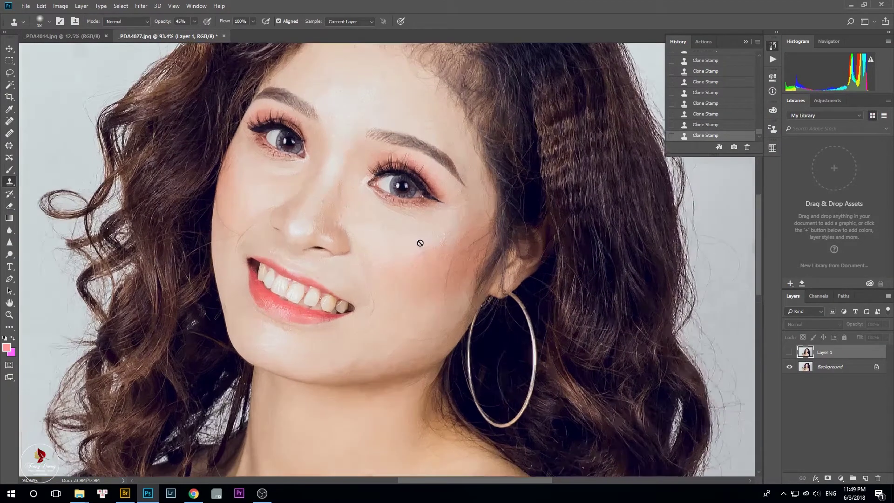
click(789, 352)
Patch the fine crease on the cheek just below the mouth corner on the earring side
drag(279, 240, 533, 216)
drag(600, 276, 473, 261)
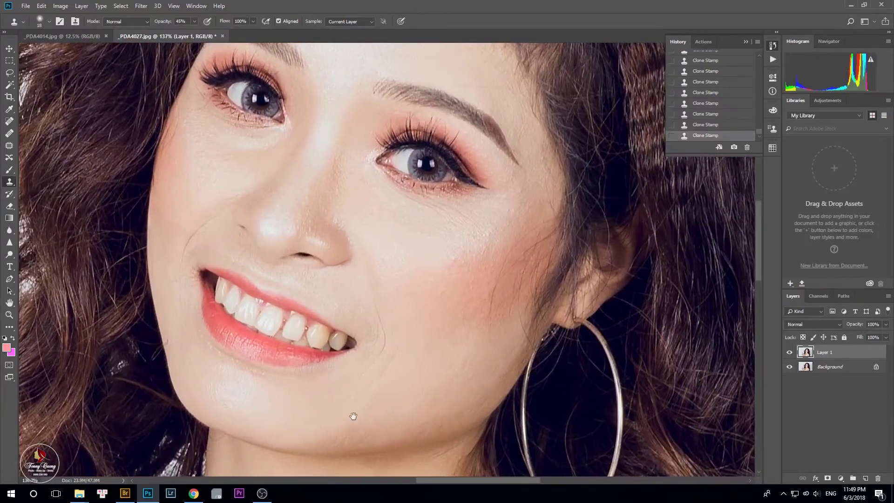
drag(355, 405, 355, 315)
scroll(367, 264, up, 5)
key(j)
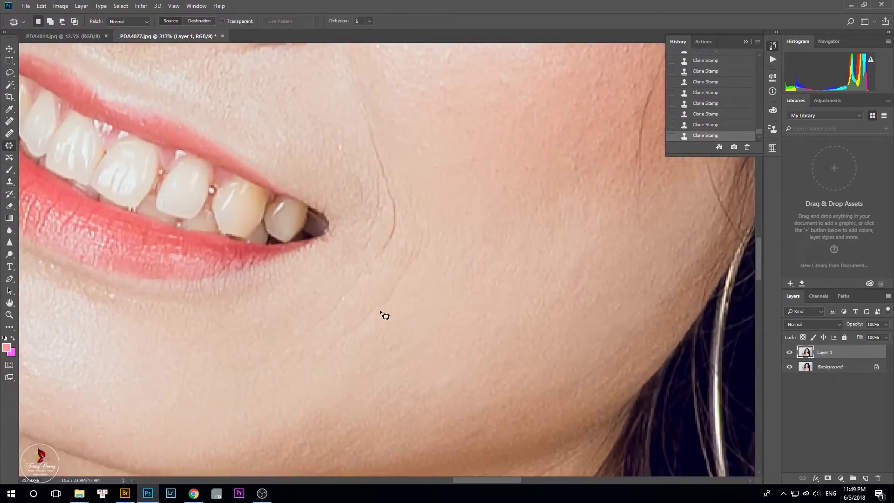
mouse_move(403, 264)
mouse_down()
mouse_move(381, 289)
mouse_move(404, 310)
mouse_up()
key(ctrl+d)
Patch the smile line beside the mouth corner, fade the patch to soften its effect, and clear the selection
drag(276, 328, 267, 360)
mouse_move(377, 295)
mouse_down()
mouse_move(407, 247)
mouse_move(408, 207)
mouse_up()
drag(288, 337, 287, 337)
drag(288, 337, 400, 307)
key(ctrl+shift+f)
drag(460, 158, 423, 158)
key(Return)
key(ctrl+d)
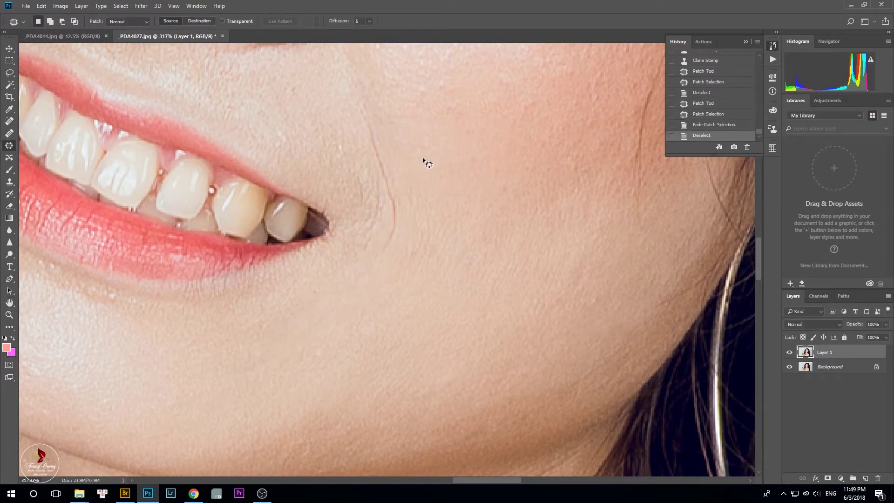
Patch the small remaining skin lines right beside the mouth corner and clear the selection
scroll(357, 197, up, 1)
mouse_move(360, 213)
mouse_down()
mouse_move(367, 175)
mouse_move(354, 162)
mouse_move(329, 185)
mouse_up()
key(ctrl+d)
scroll(323, 197, down, 4)
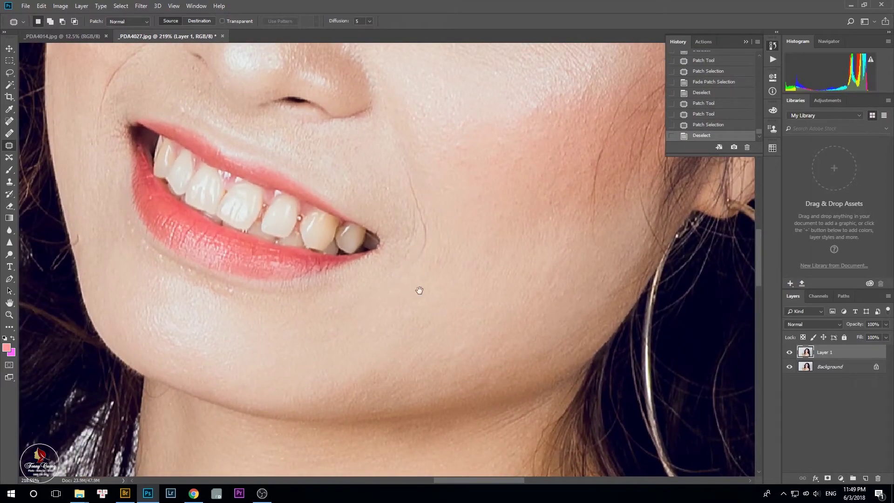
Patch the uneven skin on the forehead above the inner eyebrow with nearby clean skin, and clear the selection
drag(499, 250, 426, 398)
drag(508, 250, 463, 337)
drag(92, 291, 489, 397)
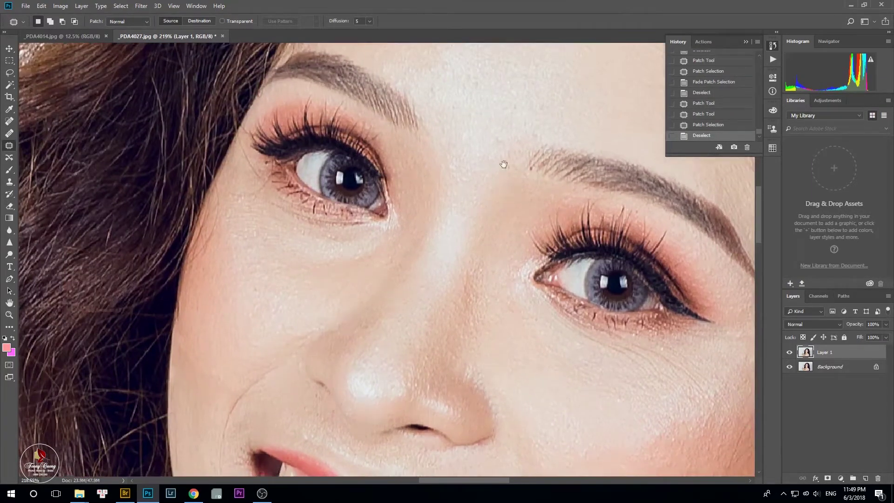
drag(457, 187, 330, 344)
scroll(363, 245, up, 2)
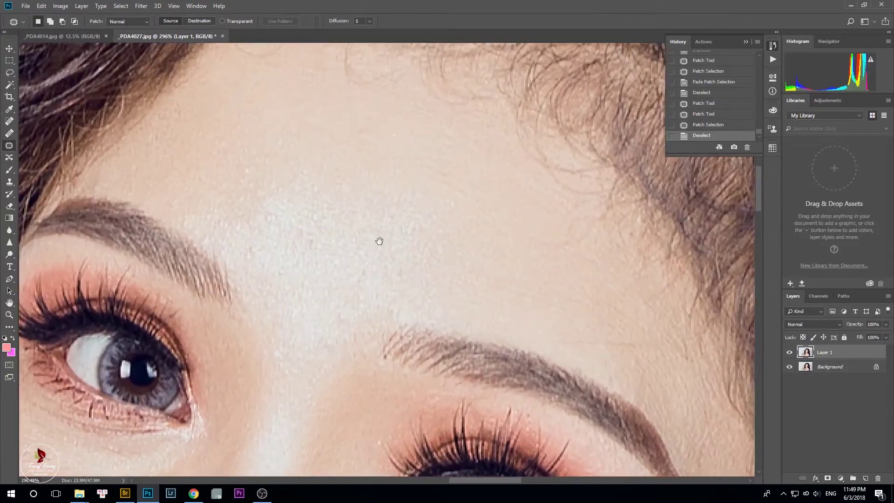
drag(379, 240, 392, 347)
scroll(321, 335, up, 1)
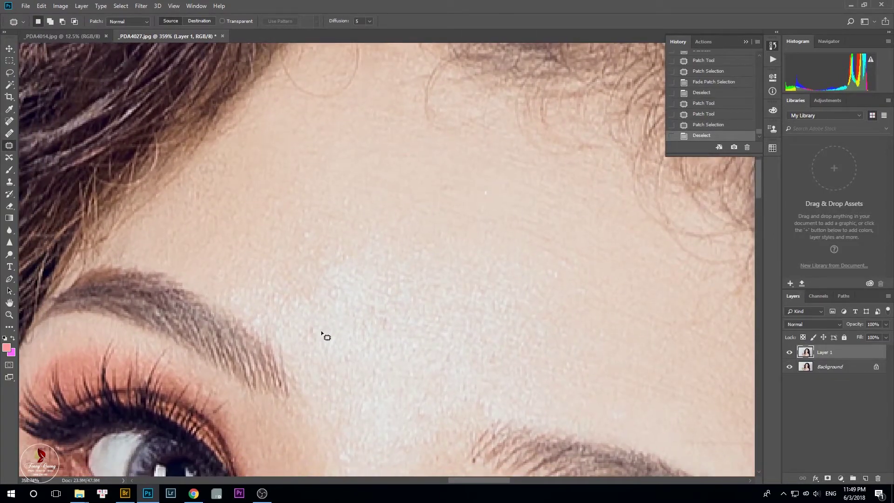
drag(327, 325, 317, 321)
drag(319, 332, 383, 283)
key(ctrl+d)
Examine the face, neck, chest, arms and hands for remaining flaws
scroll(383, 282, down, 4)
drag(383, 398, 387, 132)
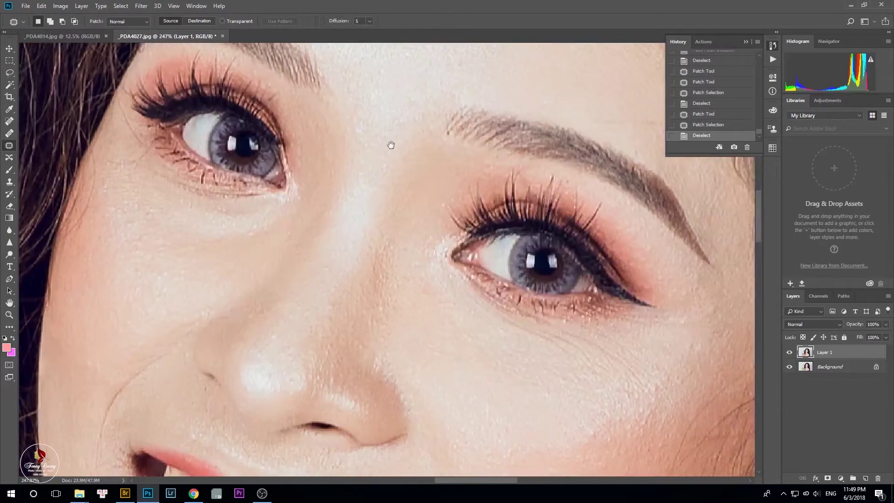
drag(516, 266, 408, 109)
scroll(344, 199, down, 12)
scroll(305, 317, up, 4)
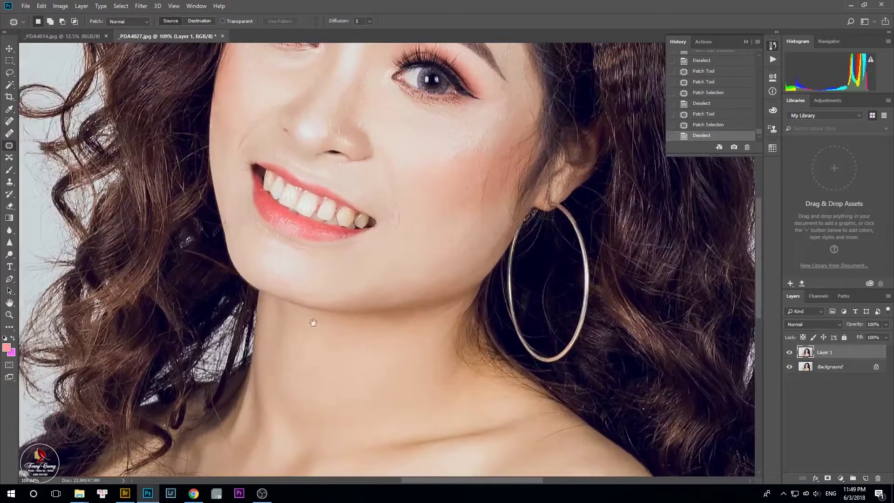
drag(362, 338, 457, 77)
drag(554, 323, 474, 235)
drag(255, 312, 650, 265)
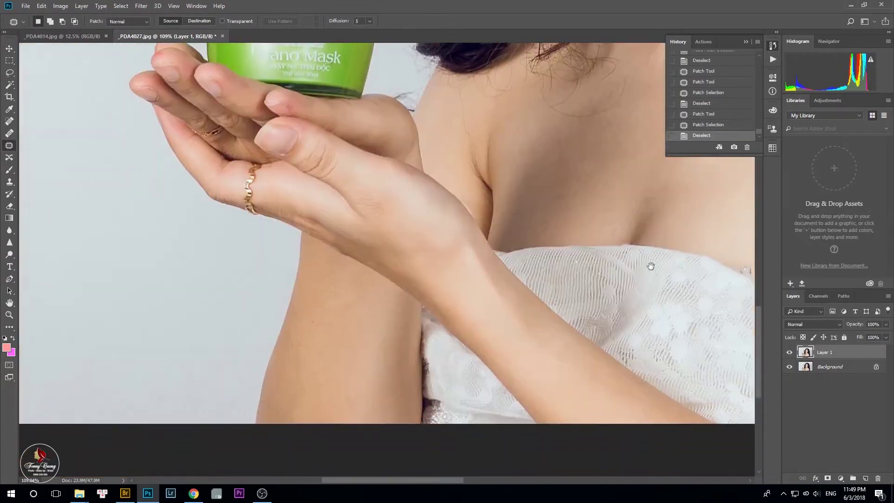
drag(496, 203, 403, 372)
drag(512, 154, 280, 386)
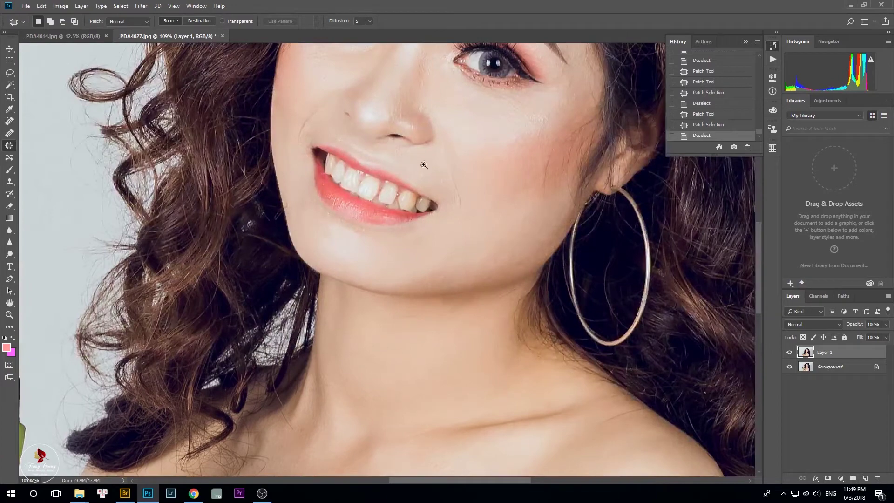
Clone out the stain between the two central front teeth using a soft 10 px Clone Stamp at 60% opacity
drag(424, 165, 444, 196)
scroll(407, 293, up, 2)
scroll(409, 295, down, 2)
scroll(331, 281, up, 2)
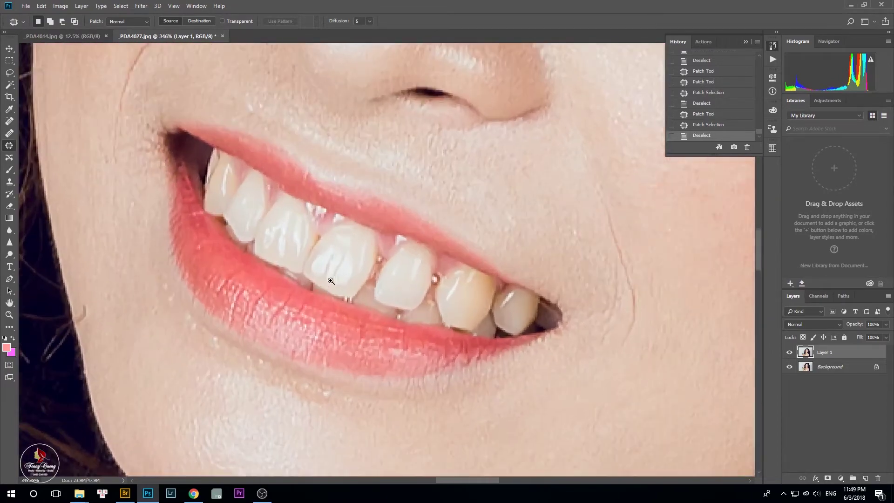
scroll(369, 266, up, 2)
key(s)
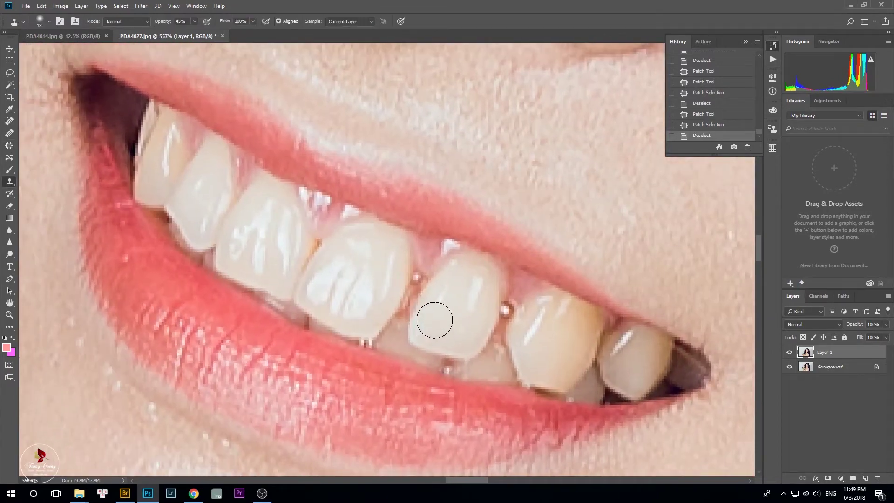
click(150, 21)
click(118, 31)
right_click(469, 293)
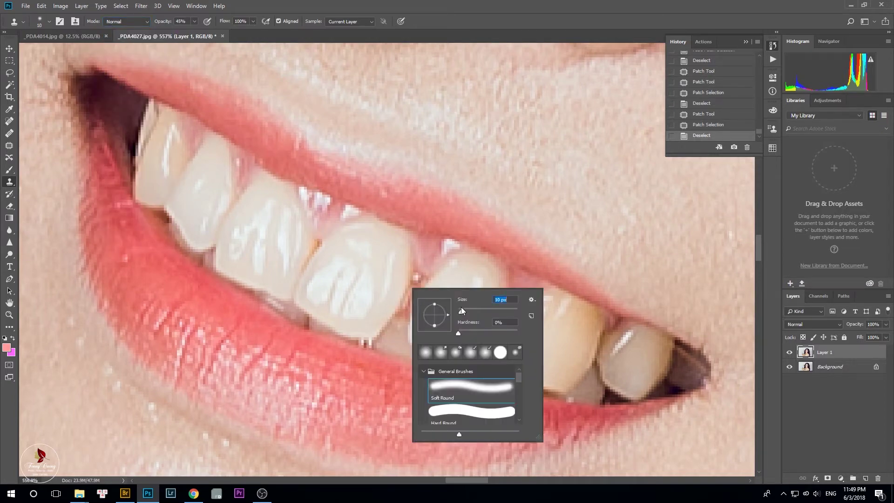
key(Return)
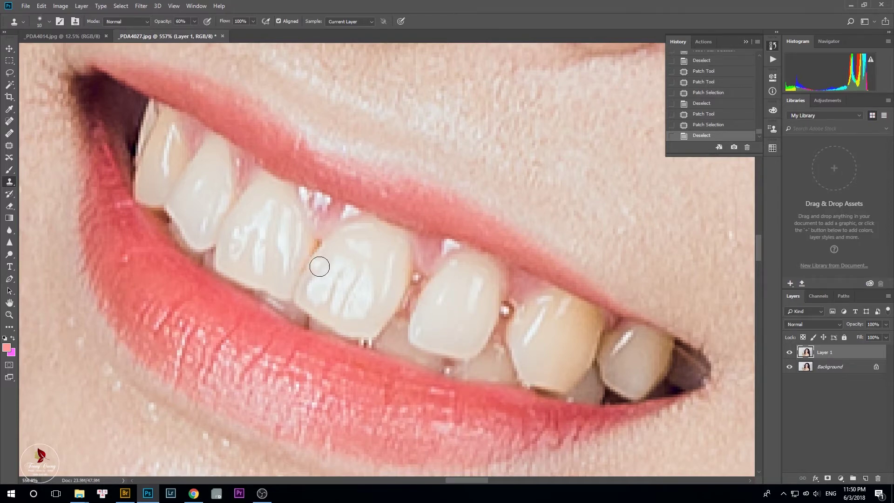
click(329, 249)
click(291, 249)
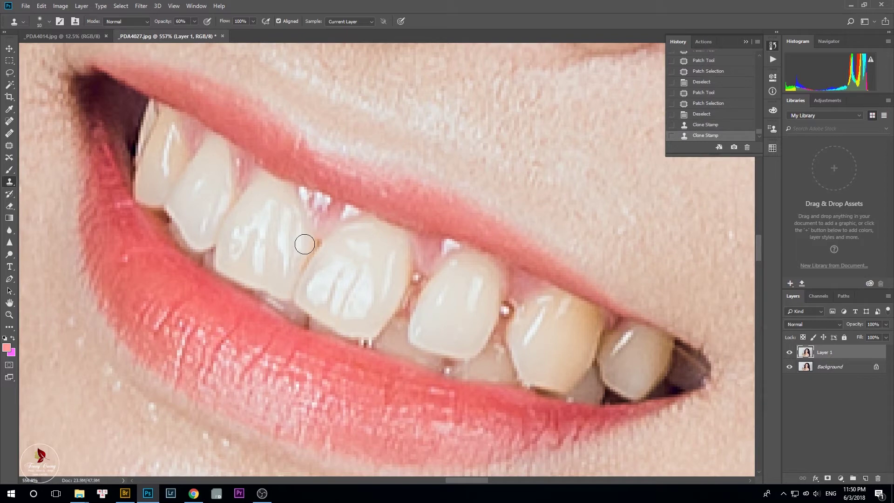
click(320, 255)
click(322, 269)
Clone clean enamel over the dark marks between the central front tooth and the neighbouring incisor, undoing the stray stroke
mouse_move(445, 279)
mouse_down()
mouse_move(416, 296)
mouse_move(414, 338)
mouse_up()
key(ctrl+z)
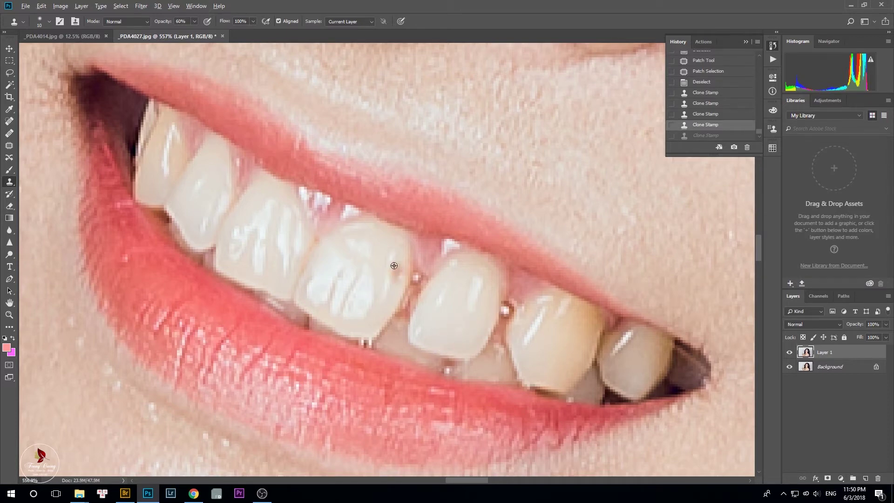
mouse_move(412, 327)
mouse_down()
mouse_move(432, 291)
mouse_move(461, 273)
mouse_move(414, 306)
mouse_move(412, 331)
mouse_move(446, 350)
mouse_up()
alt+click(439, 281)
mouse_move(494, 295)
mouse_down()
mouse_move(475, 345)
mouse_move(431, 347)
mouse_up()
scroll(464, 308, down, 3)
scroll(464, 308, down, 1)
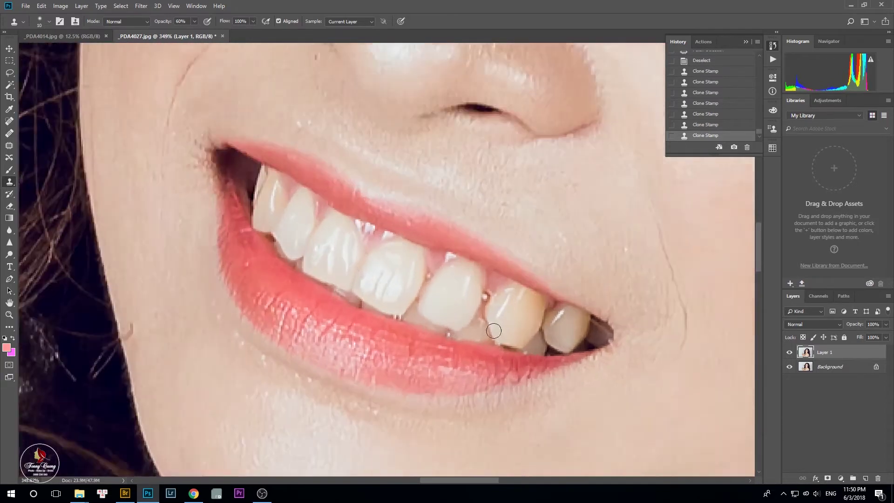
Clone over the spots and rough edges between the lateral incisor and the yellowish canine, undoing unwanted strokes
scroll(484, 300, up, 4)
mouse_move(477, 291)
mouse_down()
mouse_move(467, 336)
mouse_move(503, 342)
mouse_move(492, 347)
mouse_move(481, 338)
mouse_move(480, 310)
mouse_move(475, 334)
mouse_move(502, 339)
mouse_move(476, 338)
mouse_up()
alt+click(478, 311)
alt+click(504, 340)
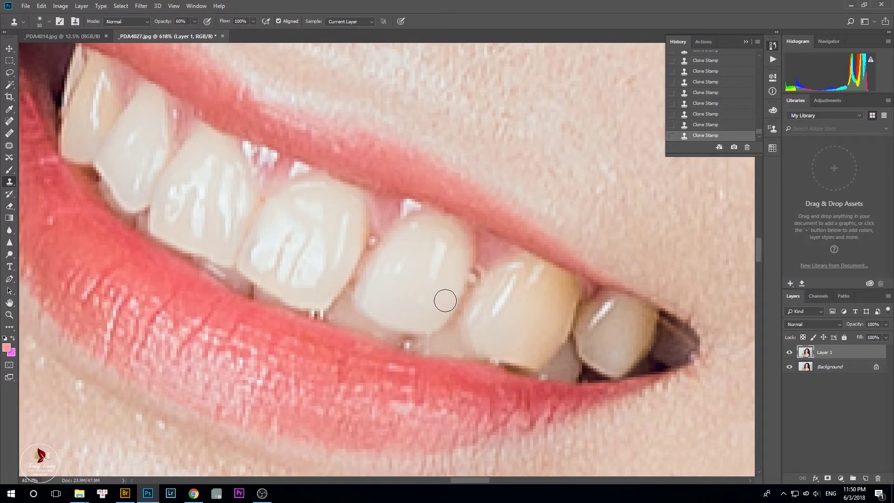
alt+click(461, 253)
mouse_move(467, 273)
mouse_down()
mouse_move(426, 309)
mouse_move(442, 302)
mouse_move(458, 259)
mouse_up()
key(ctrl+alt+z)
alt+click(437, 305)
key(ctrl+alt+z)
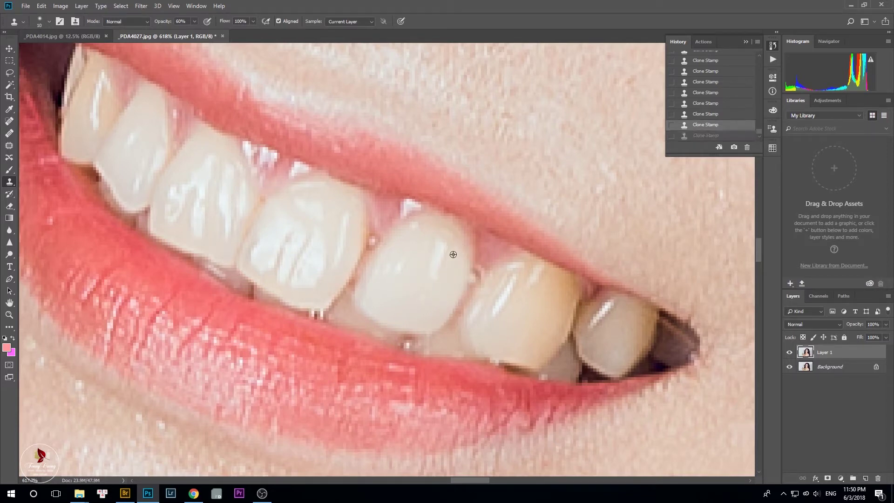
click(455, 281)
key(ctrl+alt+z)
click(333, 282)
mouse_move(334, 287)
mouse_down()
mouse_move(301, 288)
mouse_move(347, 263)
mouse_move(328, 311)
mouse_up()
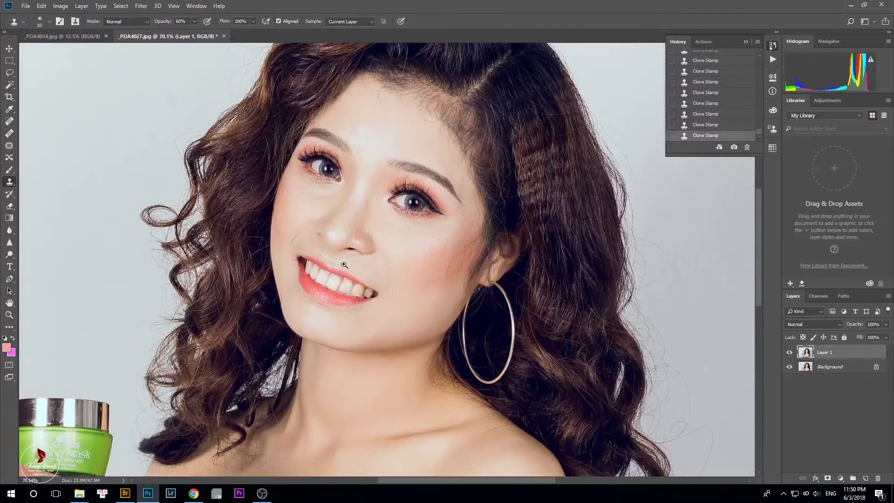
Compare the retouched face with the original by toggling the visibility of Layer 1 repeatedly
scroll(344, 264, up, 5)
click(789, 354)
click(789, 354)
click(789, 354)
click(789, 354)
click(789, 354)
click(789, 354)
click(789, 354)
click(789, 353)
scroll(380, 284, up, 3)
scroll(380, 285, down, 5)
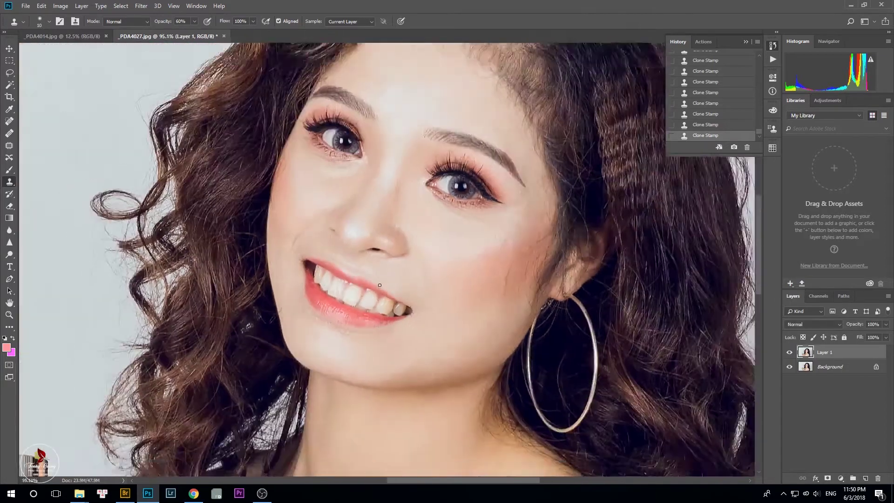
Patch the fine line on the cheek beside the mouth corner, fade the patch to 64% opacity, and clear the selection
scroll(506, 260, up, 7)
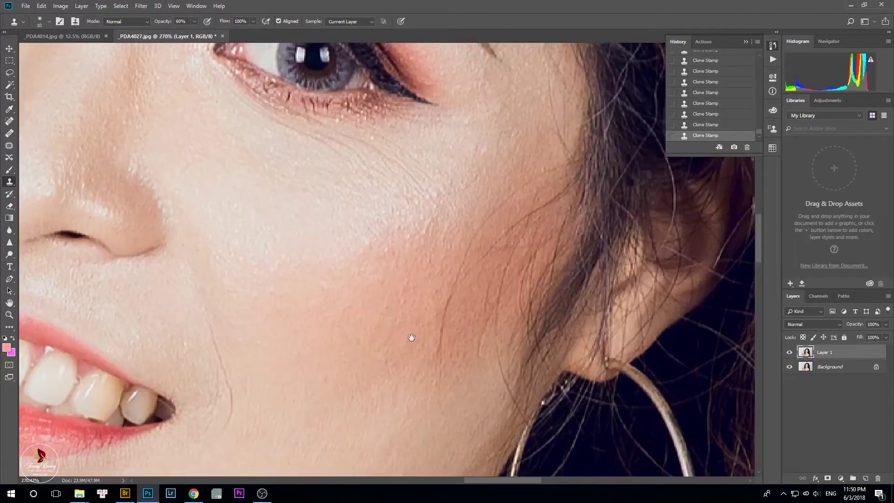
key(j)
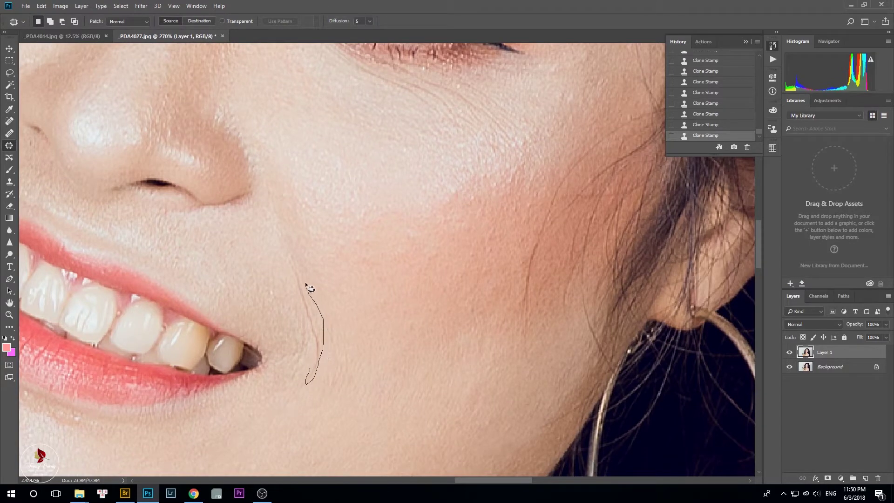
mouse_move(326, 335)
mouse_down()
mouse_move(352, 333)
mouse_move(325, 327)
mouse_move(366, 330)
mouse_up()
key(Escape)
key(ctrl+shift+f)
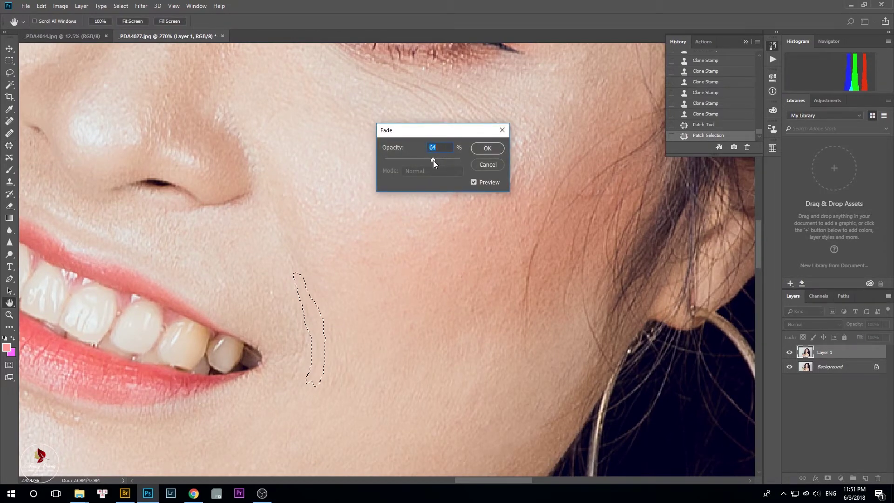
key(Return)
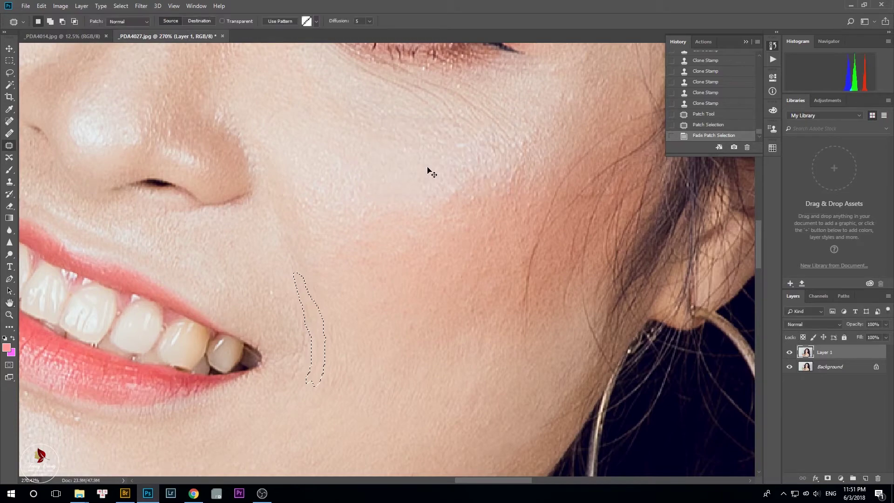
key(ctrl+d)
Patch the curved smile line on the opposite cheek, fade the patch to 60% opacity, and clear the selection
scroll(440, 195, down, 5)
scroll(187, 195, down, 2)
scroll(245, 322, up, 5)
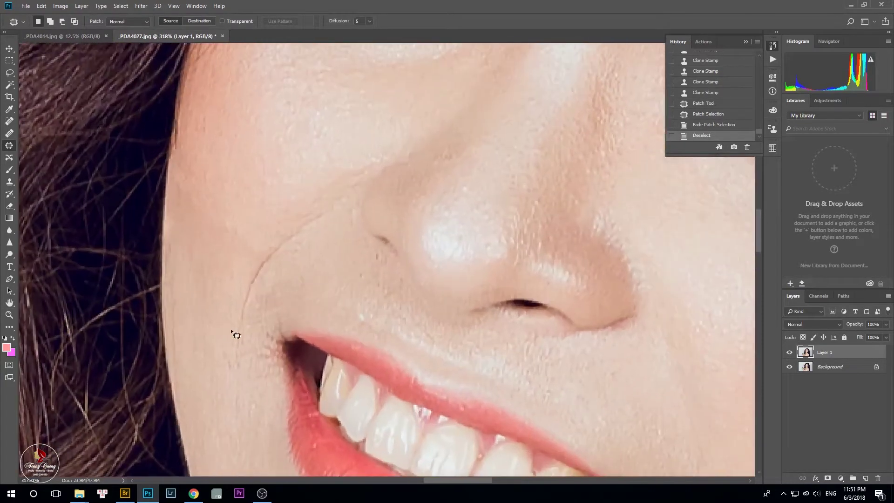
mouse_move(227, 345)
mouse_down()
mouse_move(233, 367)
mouse_move(256, 348)
mouse_up()
mouse_move(337, 204)
mouse_down()
mouse_move(277, 228)
mouse_move(249, 270)
mouse_up()
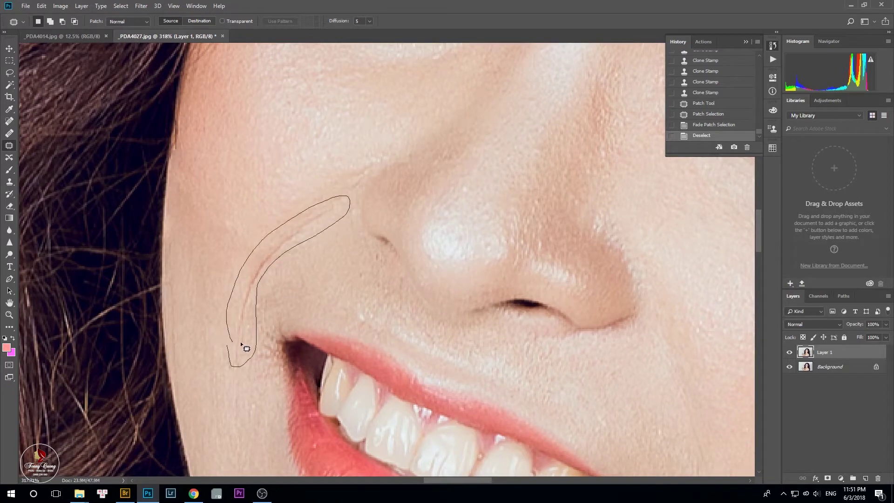
drag(238, 348, 233, 347)
mouse_move(240, 280)
mouse_down()
mouse_move(221, 274)
mouse_move(215, 242)
mouse_up()
key(ctrl+shift+f)
click(421, 159)
drag(429, 158, 432, 158)
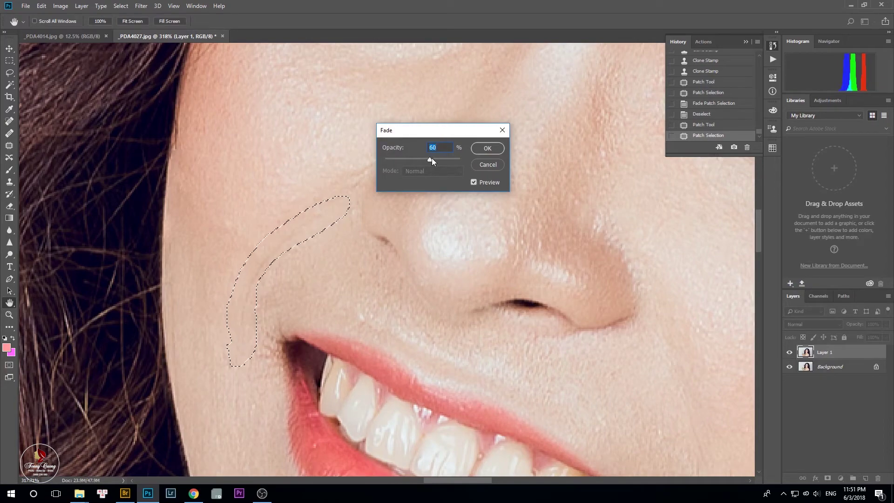
key(Return)
key(ctrl+0)
key(ctrl+d)
Patch the dark crease at the base of the neck along the collarbone, fade it to 50%, and clear the selection
key(ctrl+minus)
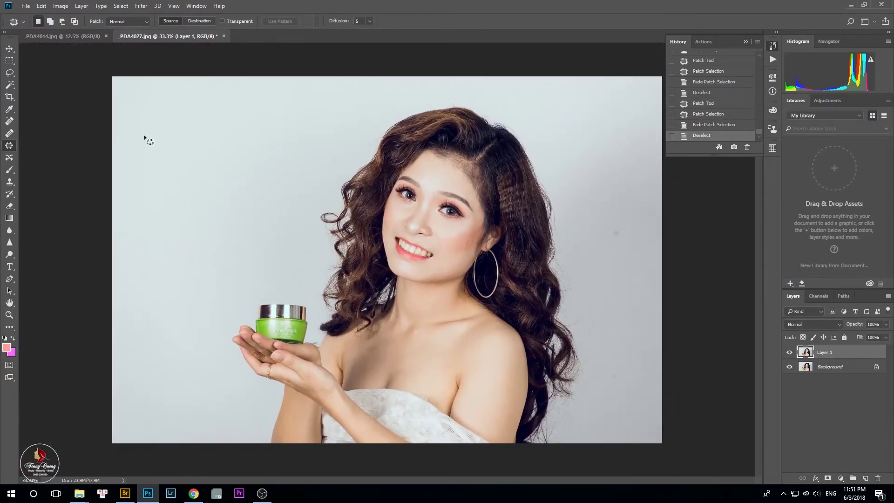
scroll(459, 311, up, 5)
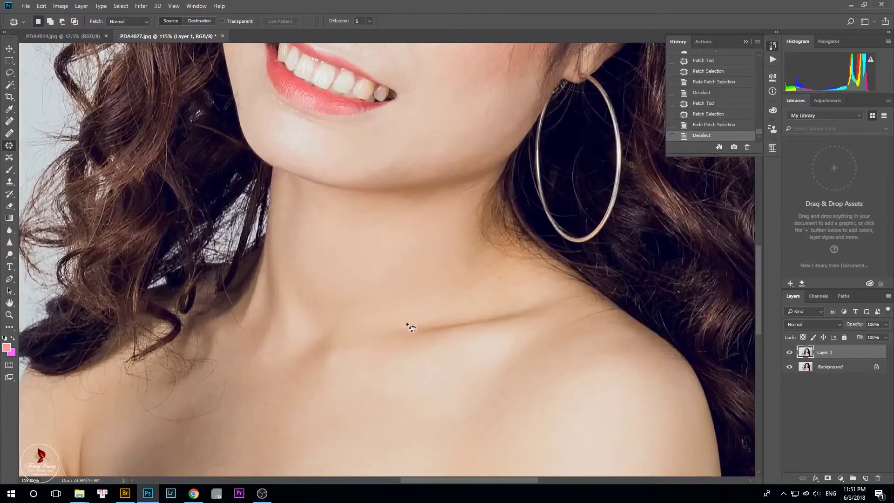
mouse_move(410, 313)
mouse_down()
mouse_move(360, 338)
mouse_move(373, 362)
mouse_move(508, 325)
mouse_up()
drag(555, 302, 428, 305)
mouse_move(423, 340)
mouse_down()
mouse_move(416, 373)
mouse_move(429, 404)
mouse_up()
key(ctrl+shift+f)
text(50)
key(Return)
key(ctrl+d)
Patch the shadowed hollow between the collarbones with nearby skin, fade it to 50%, and clear the selection
scroll(363, 331, up, 2)
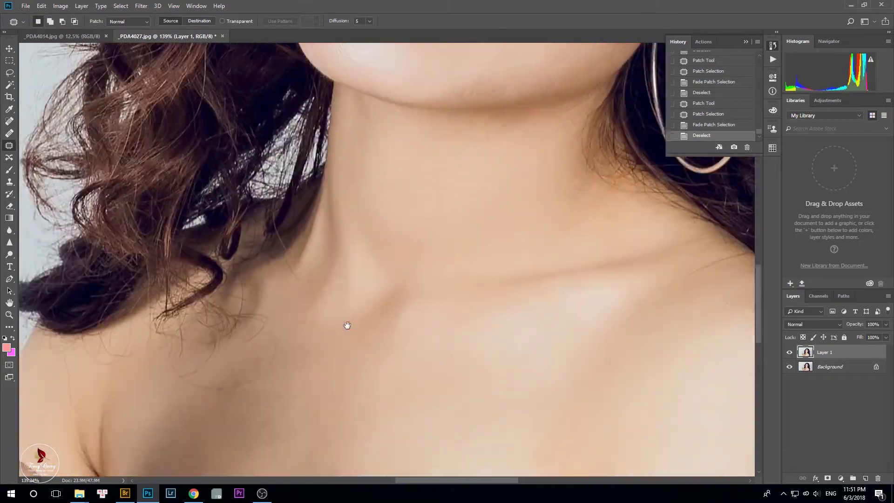
drag(347, 325, 349, 333)
drag(413, 280, 340, 345)
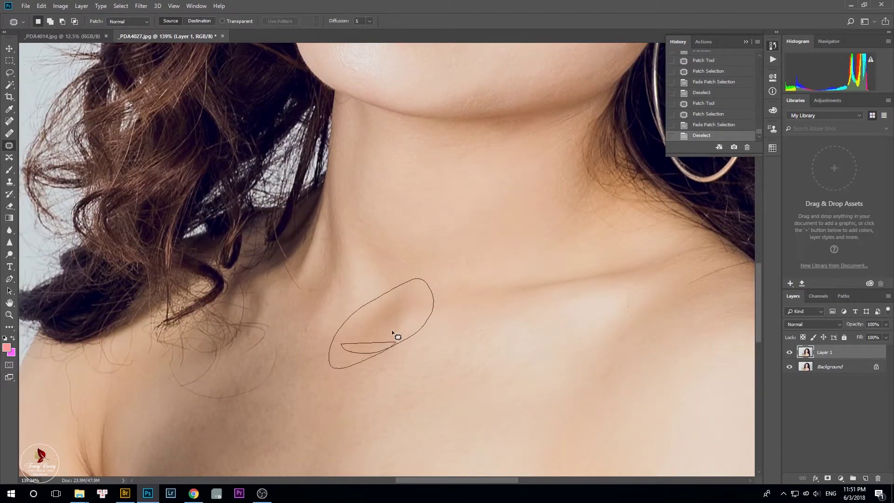
drag(393, 335, 437, 363)
key(ctrl+shift+f)
text(50)
key(ctrl+d)
scroll(403, 299, down, 8)
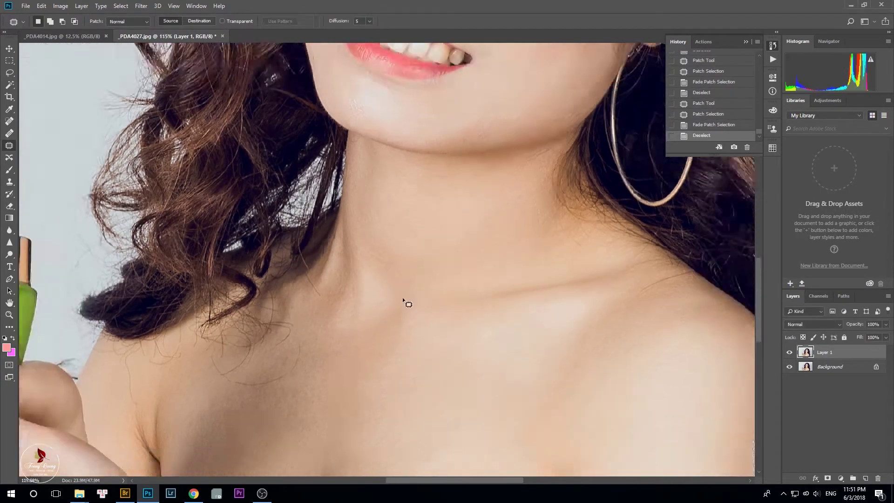
Patch the small blemish above the cleavage with nearby clean skin and clear the selection
scroll(593, 389, up, 8)
drag(592, 389, 572, 340)
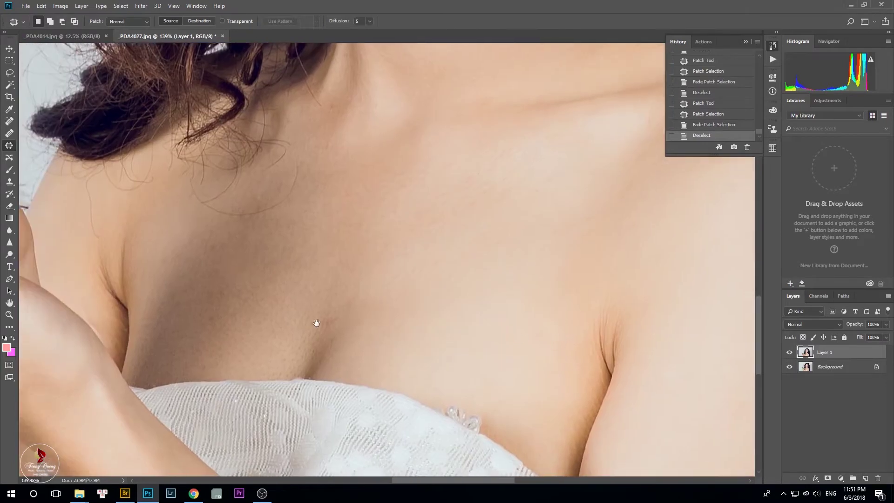
scroll(315, 323, up, 6)
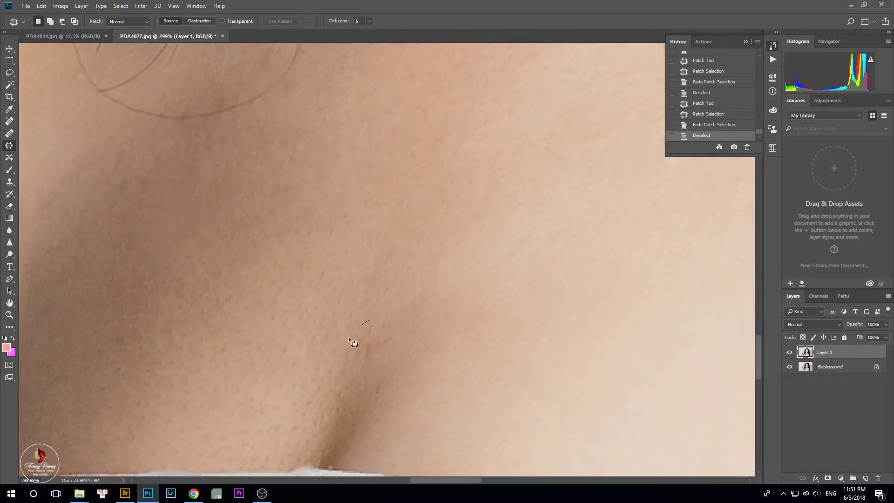
mouse_move(354, 343)
mouse_down()
mouse_move(391, 319)
mouse_move(413, 286)
mouse_up()
key(ctrl+d)
scroll(409, 284, down, 15)
Start a Color Range selection based on sampled colors and sample the shadowed skin on the chest
scroll(405, 275, up, 4)
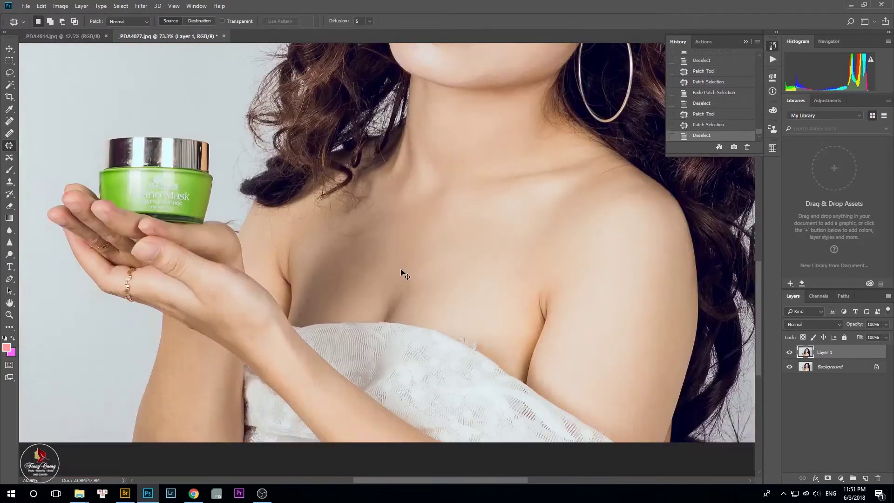
scroll(329, 278, up, 1)
key(alt+s)
key(c)
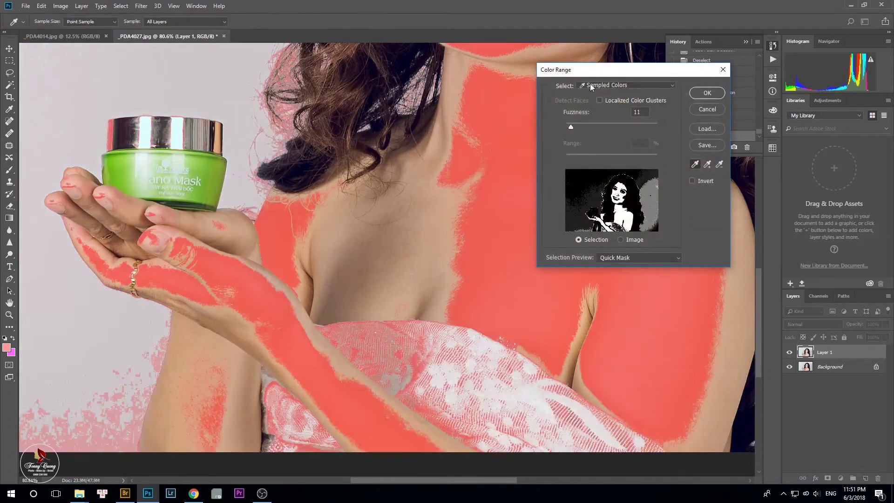
click(602, 93)
click(608, 94)
click(608, 94)
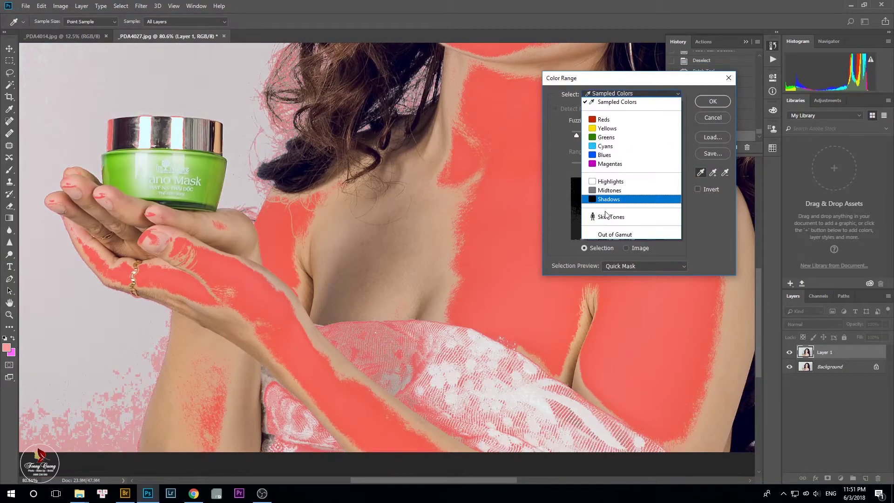
click(563, 141)
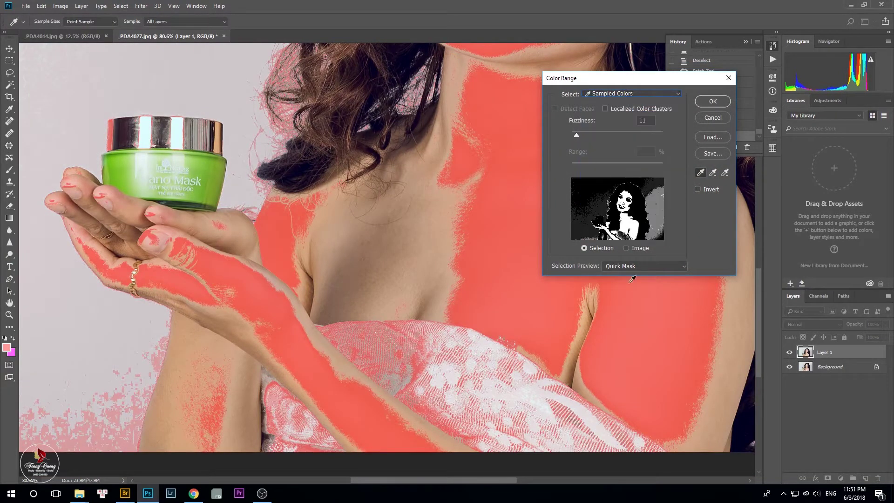
click(351, 236)
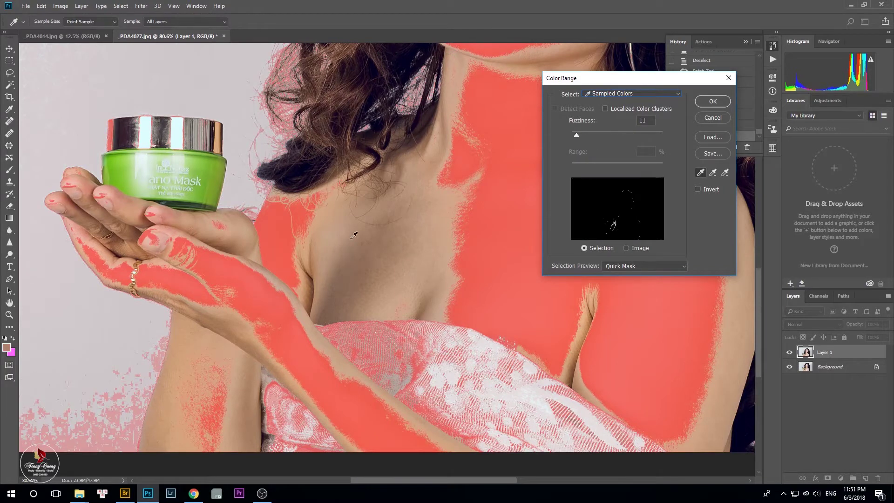
click(349, 287)
Add more shadow tones from the chest up to the neck to the sampled color range and apply the selection
shift+click(332, 308)
shift+click(374, 256)
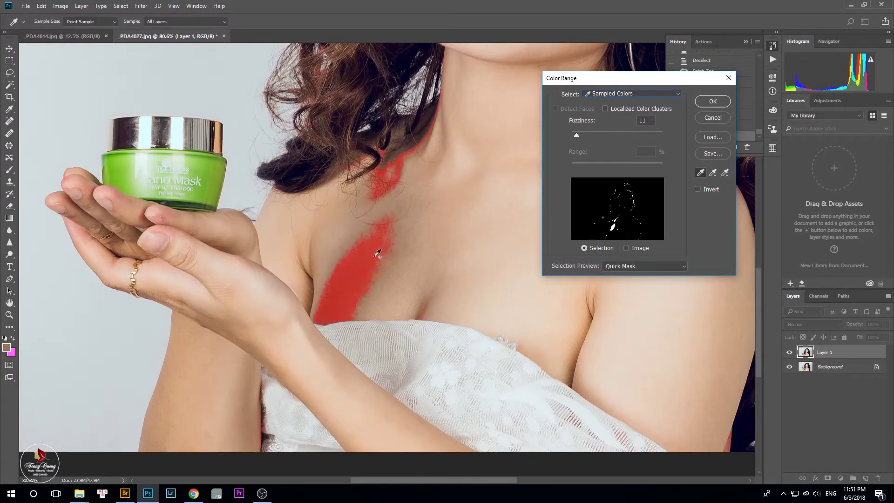
shift+click(360, 267)
click(713, 172)
click(399, 172)
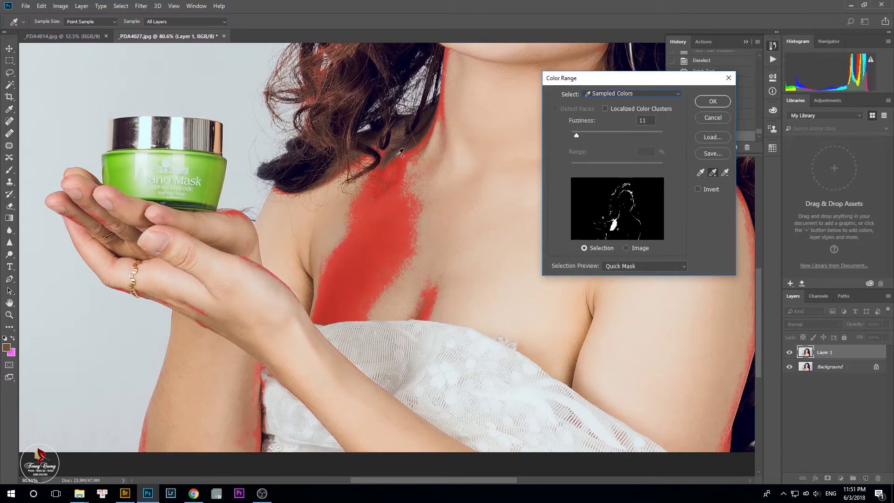
click(713, 100)
Feather the chest shadow selection by 20 pixels
key(shift+F6)
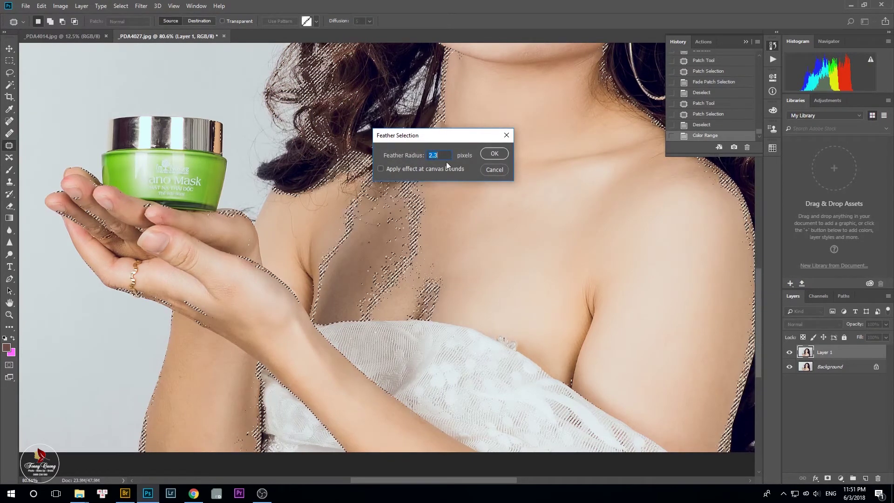
text(20)
key(Return)
scroll(432, 186, down, 3)
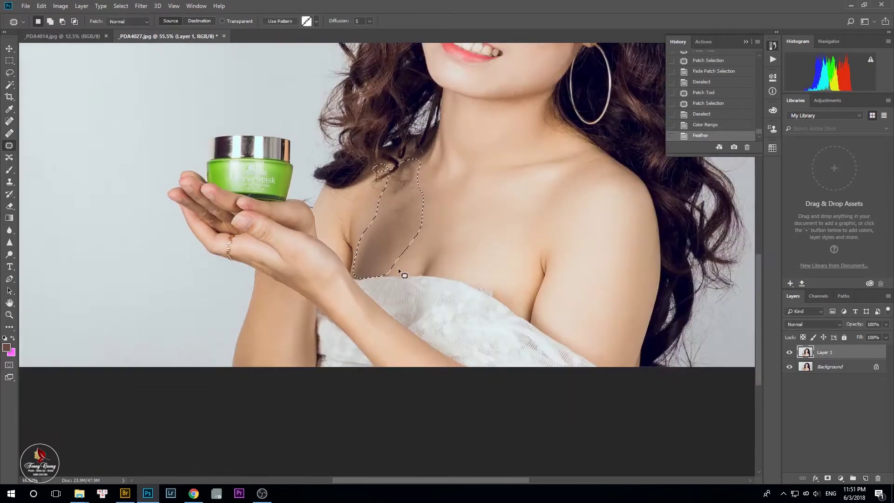
drag(491, 112, 432, 225)
scroll(432, 225, up, 3)
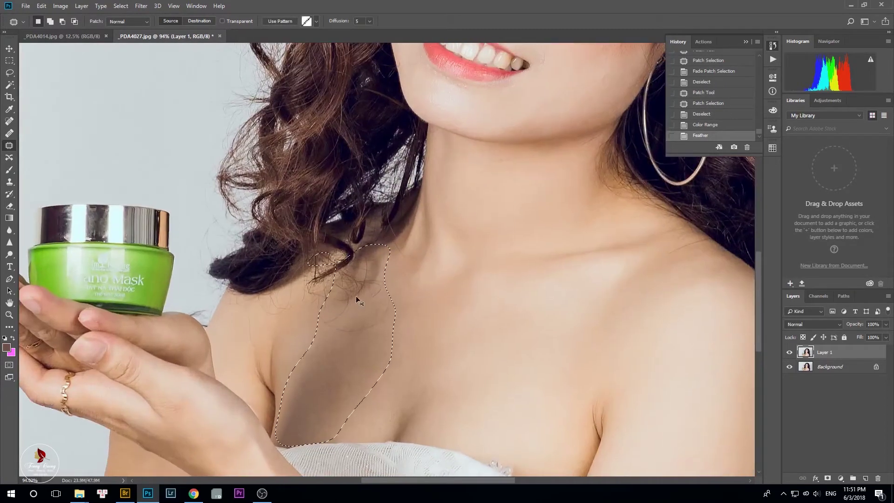
Brighten the selected chest shadow with Levels by setting the midtone input to 1.09, and clear the selection
key(ctrl+l)
drag(621, 169, 622, 167)
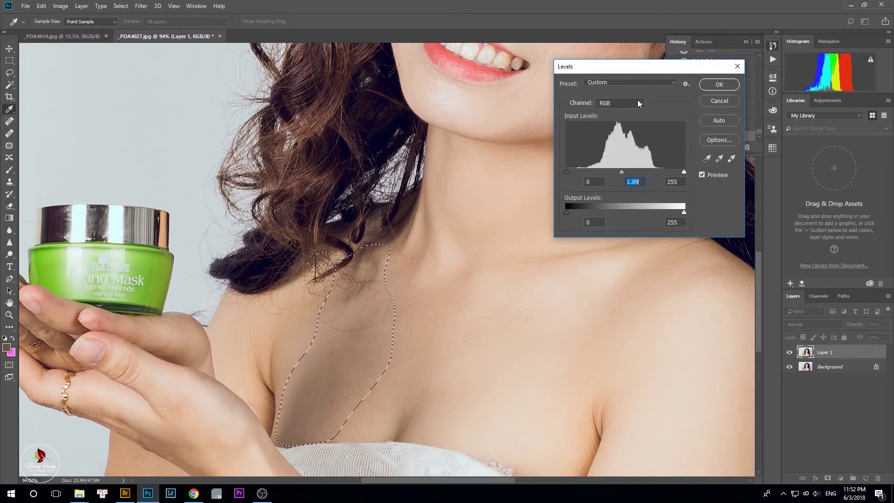
key(Return)
key(ctrl+d)
key(ctrl+0)
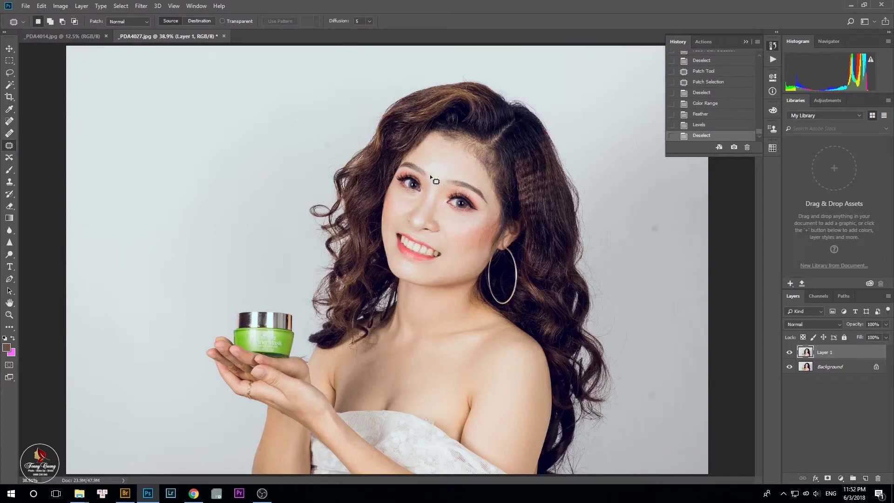
Paint a Quick Mask over the chest shadow with a soft brush at 100% opacity and convert it to a selection
scroll(421, 319, up, 3)
drag(454, 235, 493, 126)
scroll(371, 356, up, 3)
key(q)
key(b)
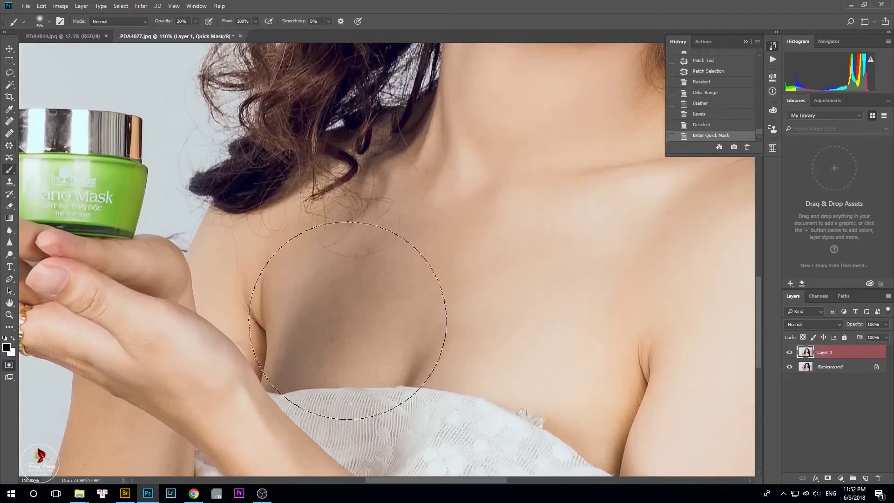
right_click(376, 303)
click(472, 323)
mouse_move(370, 228)
mouse_down()
mouse_move(319, 354)
mouse_move(381, 198)
mouse_move(316, 339)
mouse_up()
key(q)
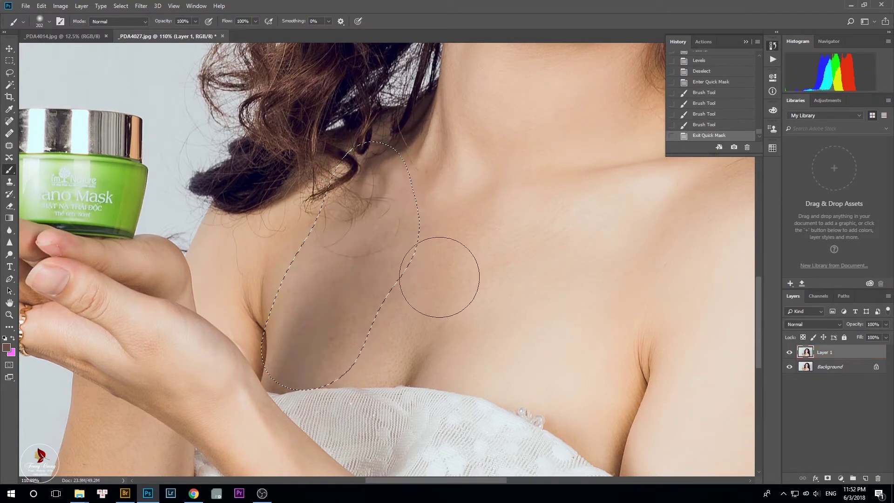
Adjust the midtone Color Balance of the selected chest shadow to match the surrounding skin, keeping Preserve Luminosity on
key(ctrl+b)
drag(730, 23, 434, 168)
drag(523, 161, 580, 163)
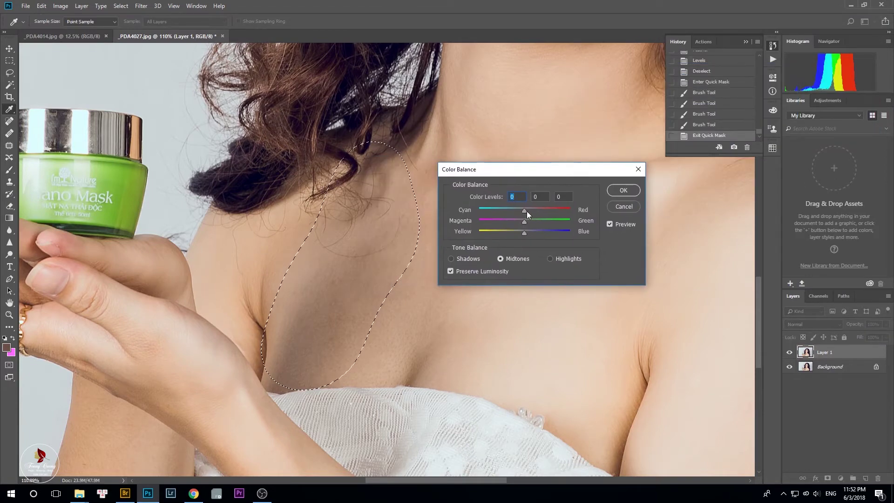
drag(529, 211, 521, 231)
key(Return)
Slightly shift the saturation of the selected chest shadow, fade the Hue/Saturation change to 50%, and clear the selection
key(ctrl+u)
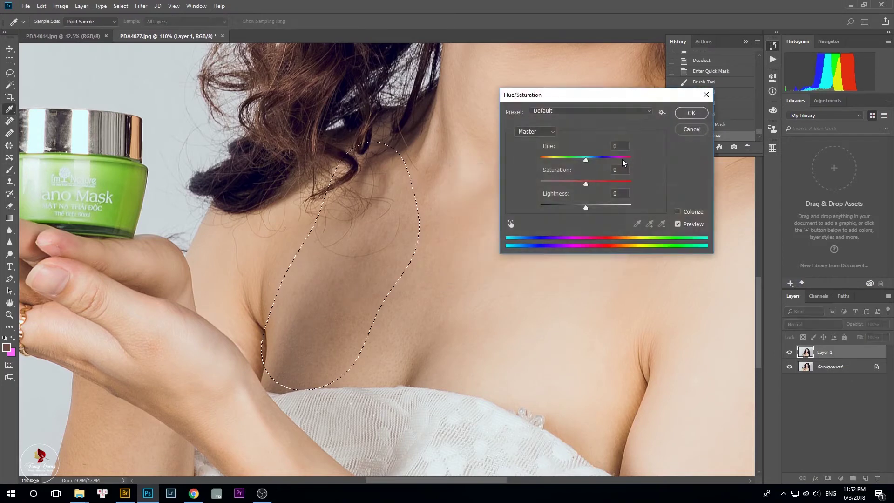
drag(588, 186, 589, 186)
key(Return)
key(ctrl+shift+f)
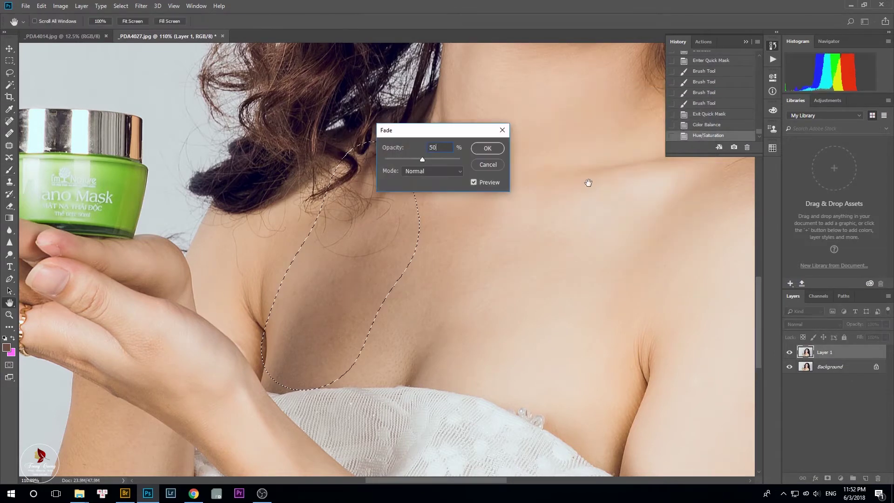
key(Return)
key(ctrl+d)
scroll(480, 256, down, 5)
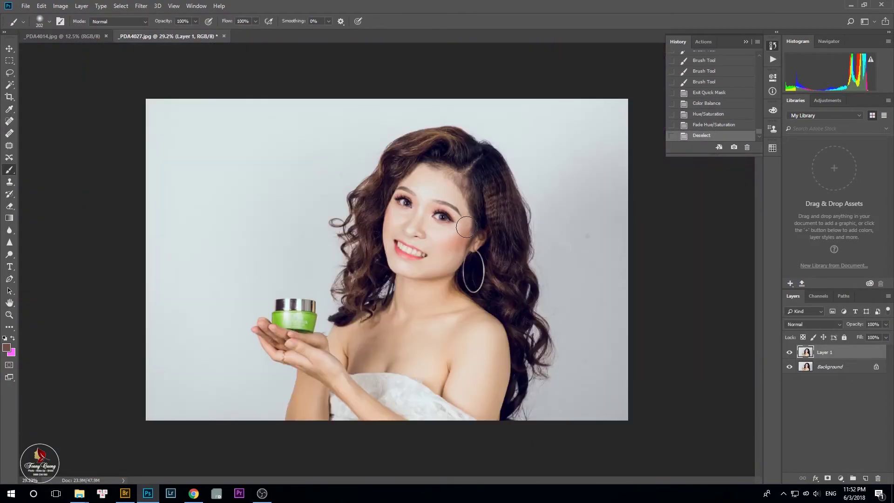
Make a rectangular selection around the model's head and upper body and shift it to frame the figure
scroll(442, 245, up, 3)
scroll(443, 245, down, 2)
key(m)
drag(306, 87, 648, 438)
drag(511, 317, 462, 291)
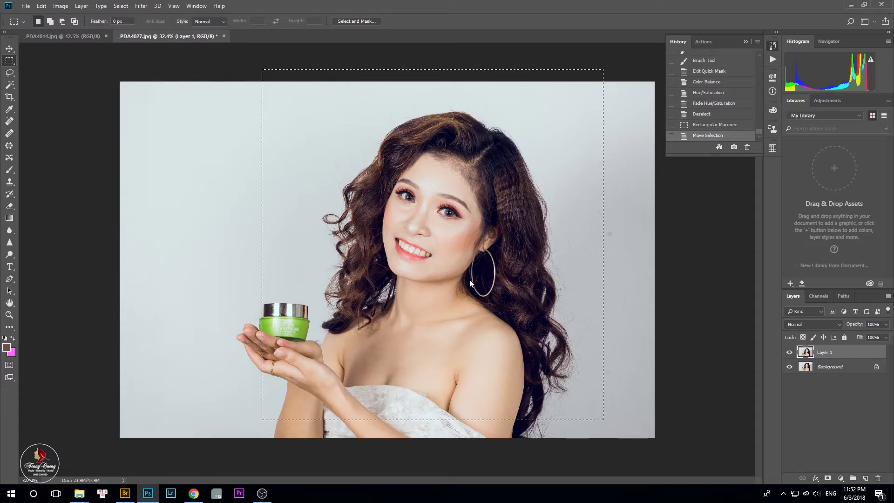
Apply face-aware Liquify: nose width -52, smile 25, upper lip -17, lower lip 41, mouth width -38, jawline -61, face width -32
key(shift+ctrl+x)
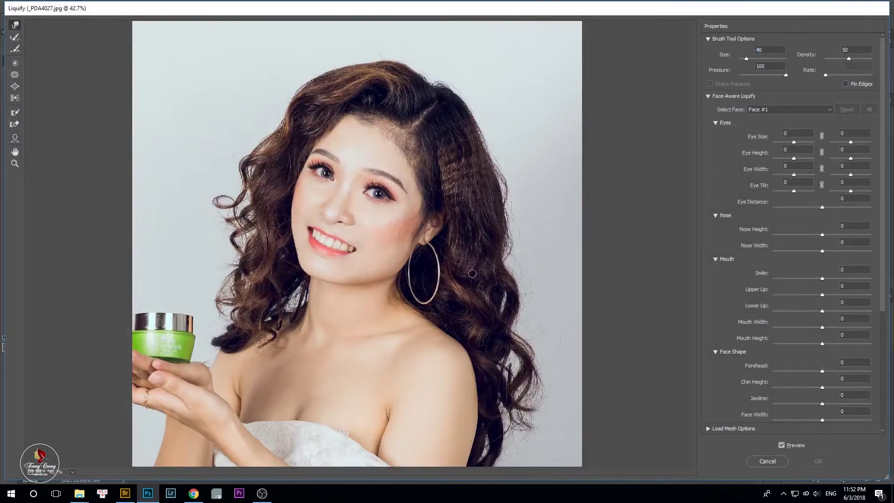
scroll(472, 273, up, 2)
click(15, 139)
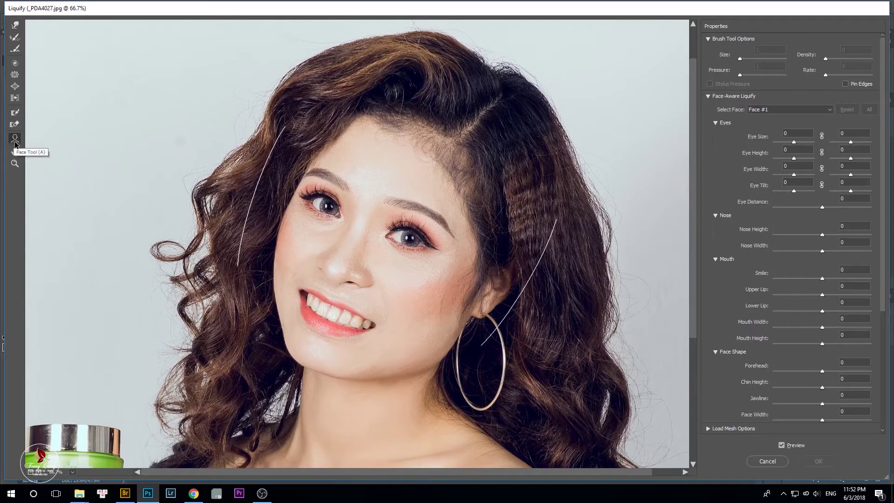
scroll(446, 339, up, 2)
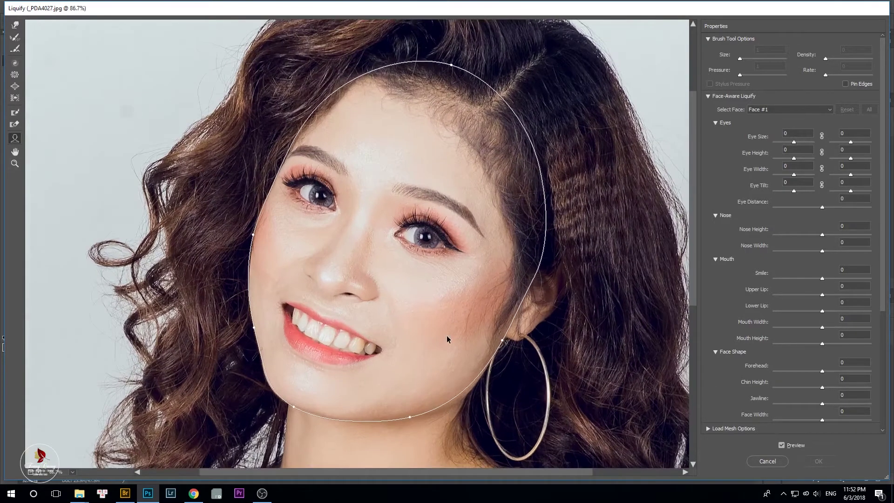
drag(403, 402, 382, 396)
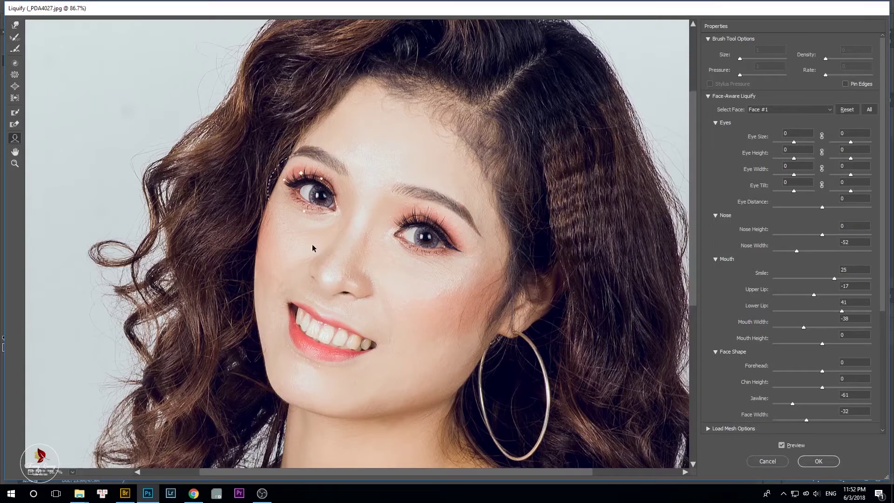
scroll(419, 363, down, 2)
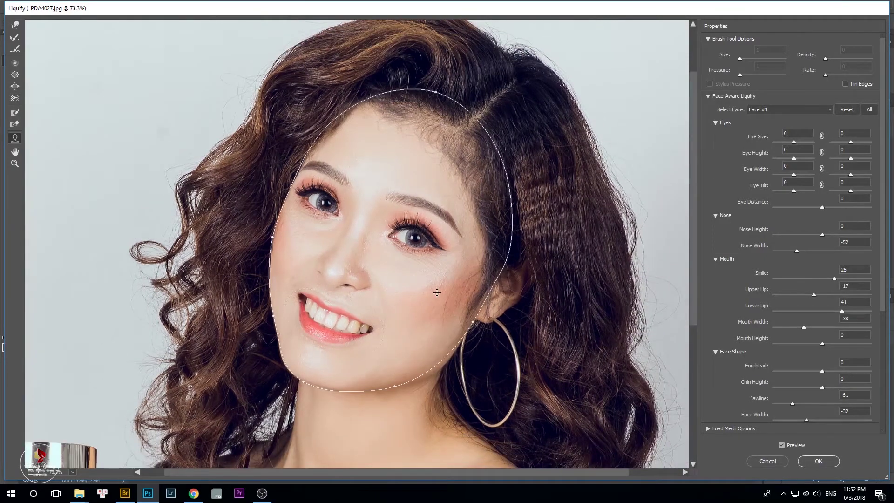
scroll(436, 292, up, 1)
scroll(437, 292, down, 1)
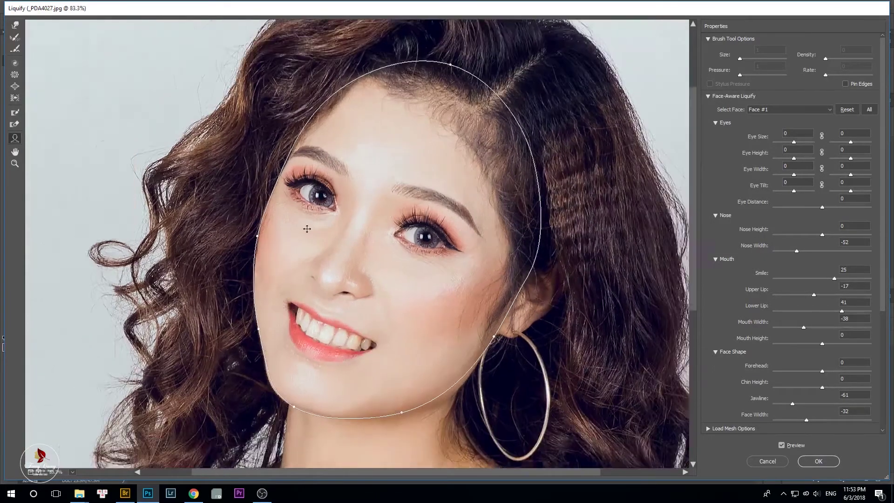
key(Return)
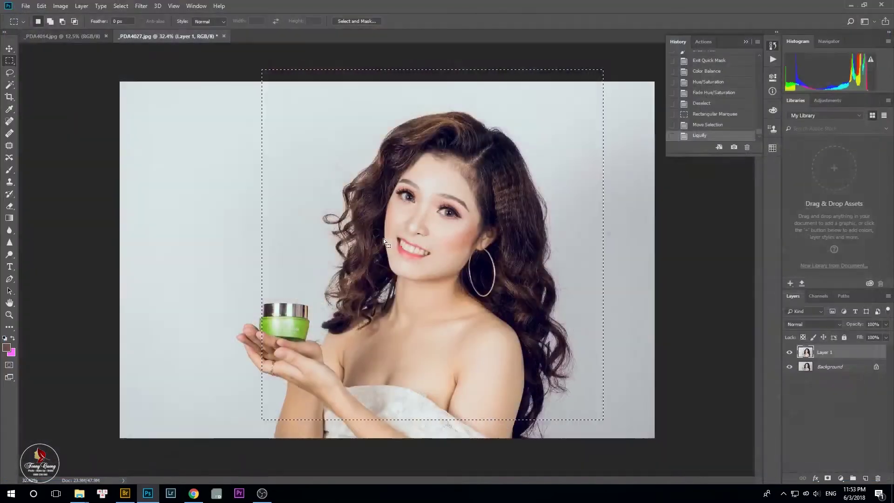
Compare the face before and after the Liquify change by repeatedly undoing and restoring it
scroll(410, 235, up, 5)
key(ctrl+z)
key(ctrl+z)
scroll(474, 239, down, 4)
scroll(475, 239, down, 1)
key(ctrl+z)
key(ctrl+z)
key(ctrl+z)
key(ctrl+z)
key(ctrl+z)
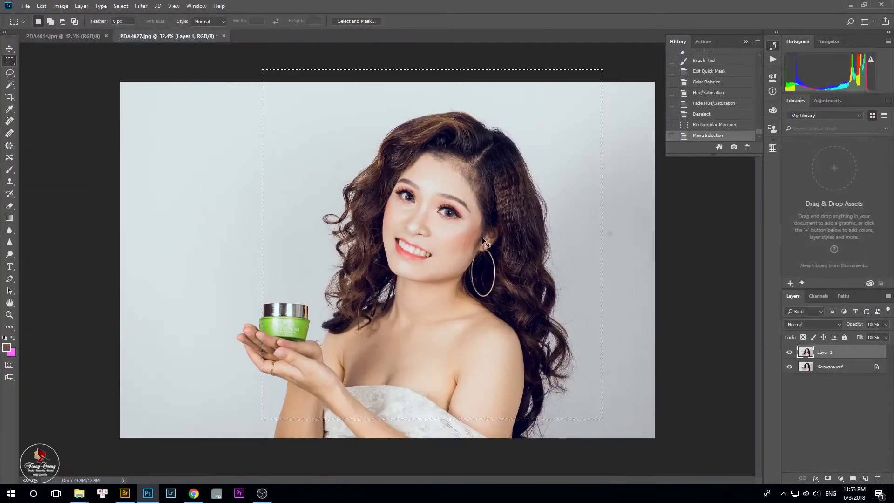
key(ctrl+z)
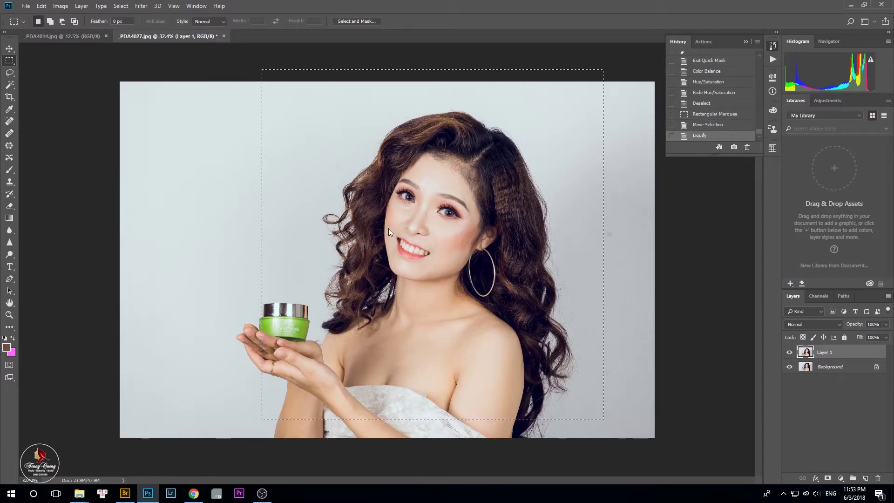
Reopen Liquify on the selected area and reshape the jawline near the earring with a Forward Warp brush sized 400
key(ctrl+shift+x)
scroll(346, 205, up, 3)
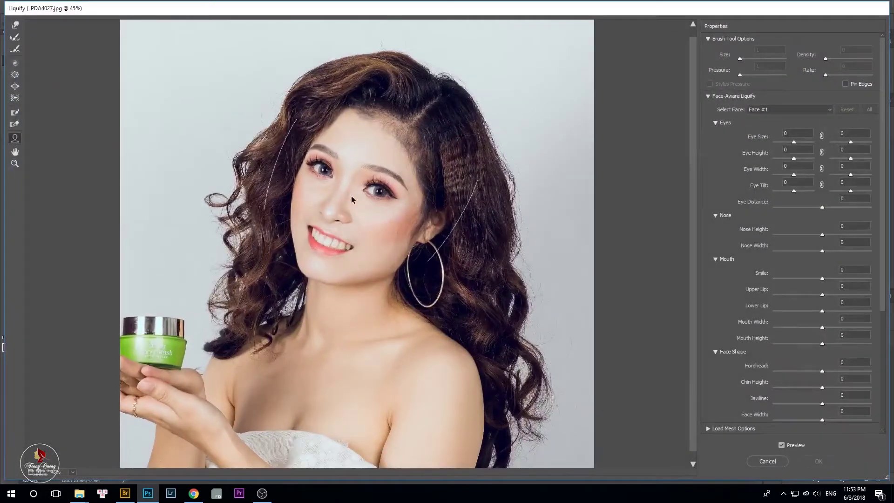
scroll(345, 205, up, 1)
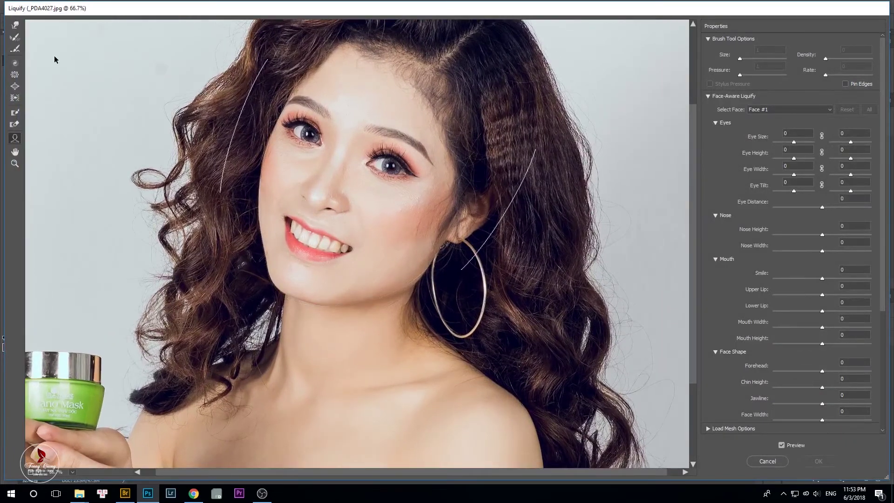
click(14, 24)
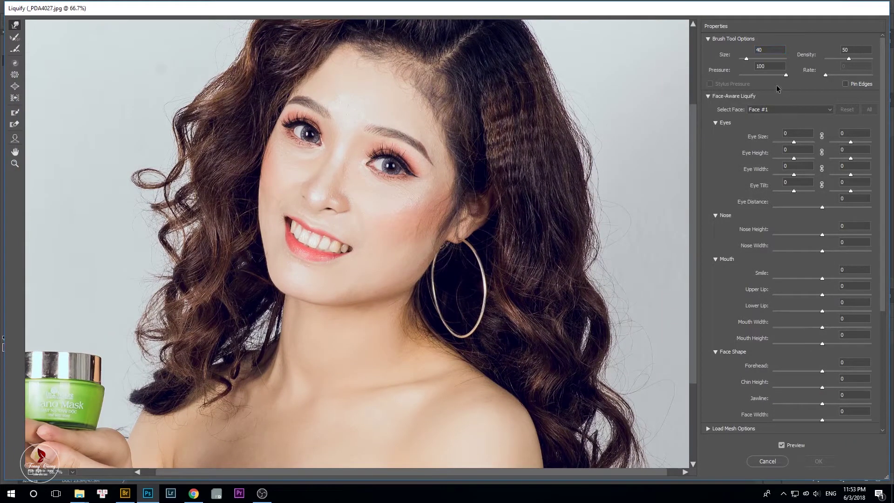
drag(757, 59, 751, 59)
key(bracketright)
key(bracketright)
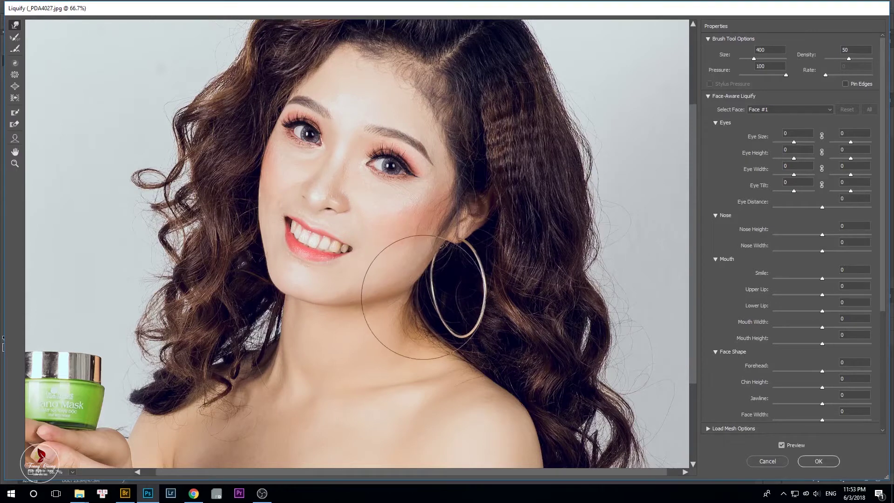
Refine the underside of the jaw and the neck edge with a Forward Warp brush sized 250
ctrl+click(417, 296)
drag(351, 257, 398, 302)
key(bracketleft)
key(bracketleft)
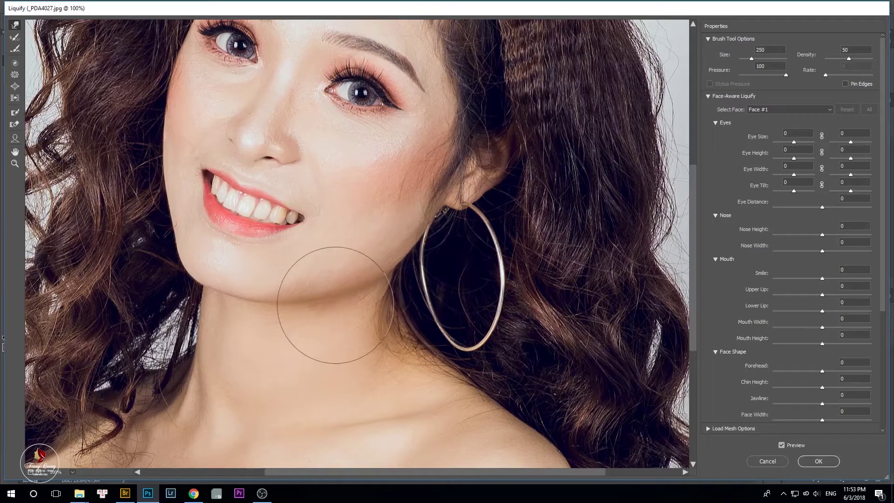
key(bracketleft)
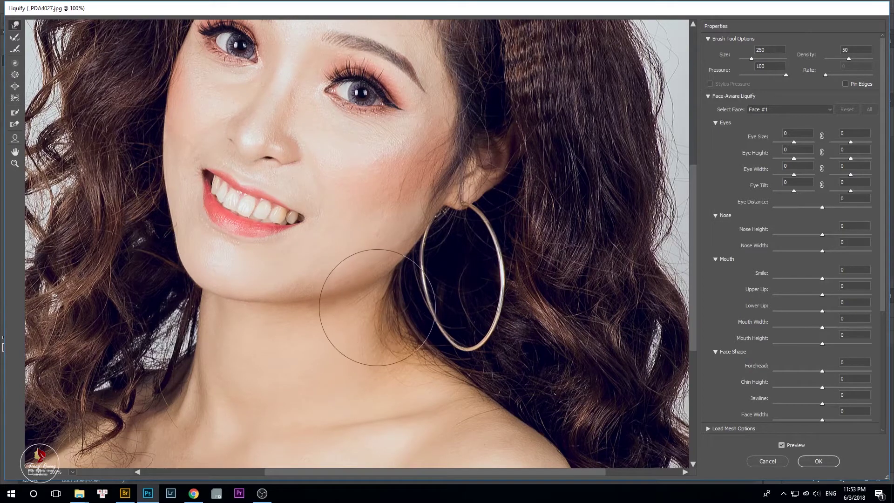
Refine the contours of both cheeks with Forward Warp brush sizes 300 and 250, apply Liquify, and clear the selection
key(bracketright)
key(bracketright)
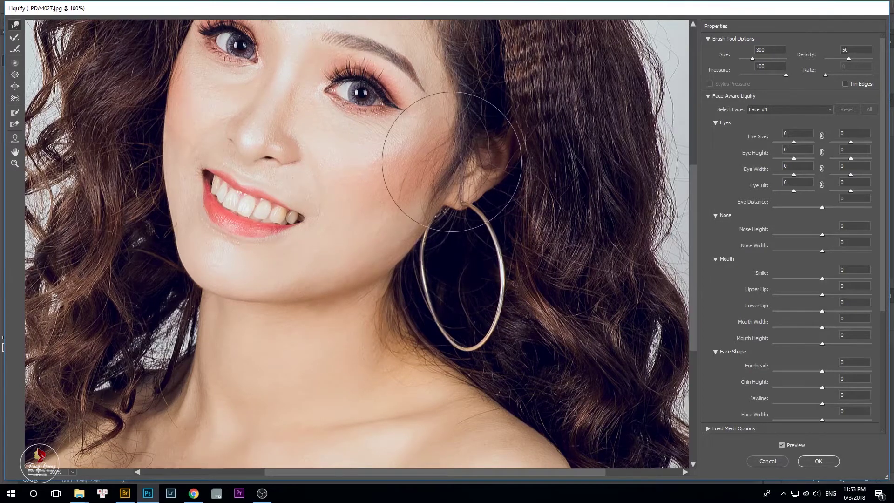
key(bracketleft)
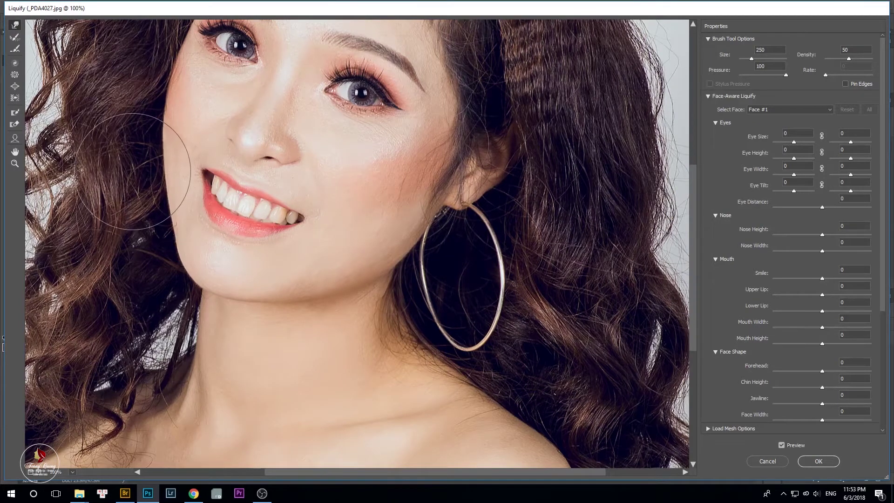
key(bracketright)
key(space)
drag(382, 141, 457, 383)
key(Return)
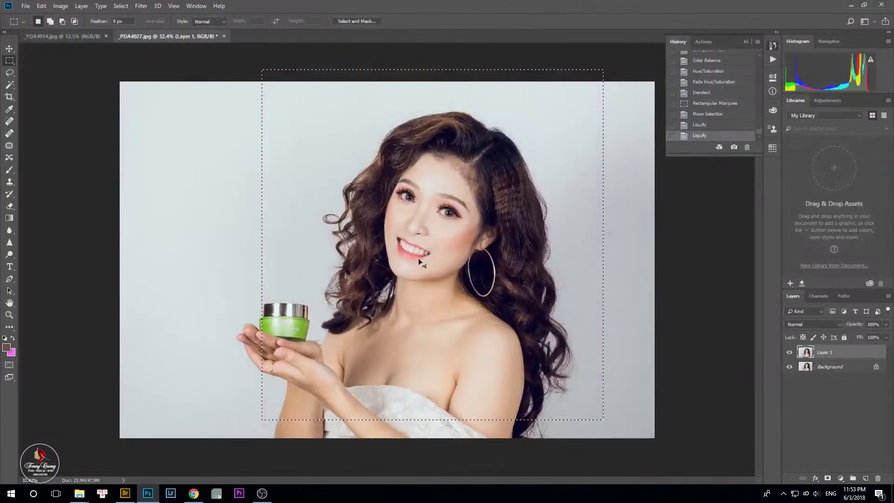
key(ctrl+d)
Patch the dark spot on the gray background beside the model's hair with clean backdrop and clear the selection
key(ctrl+plus)
scroll(466, 228, up, 3)
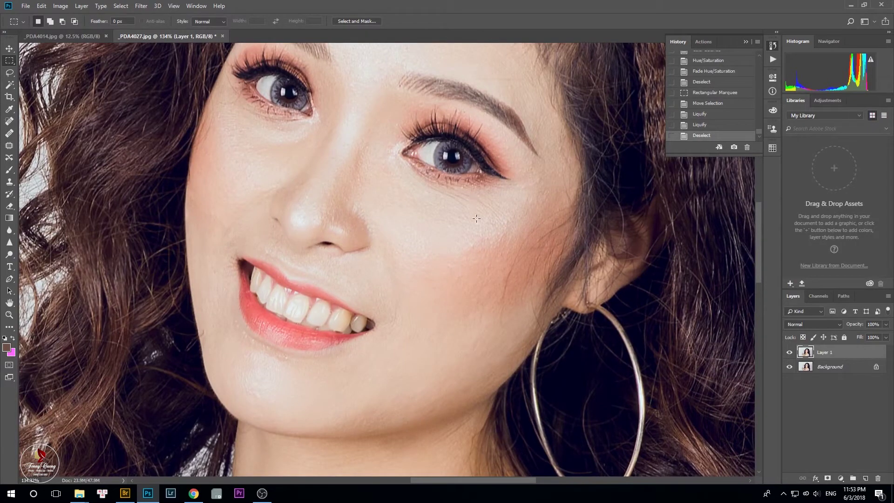
scroll(474, 231, down, 3)
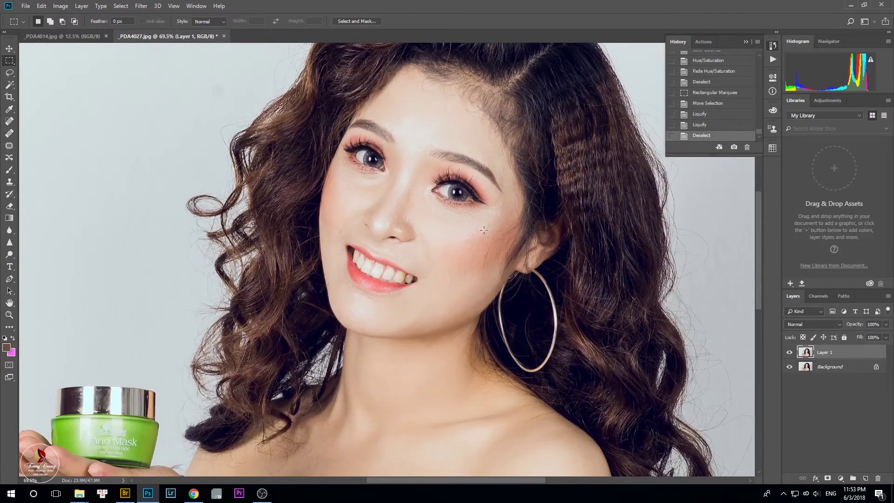
scroll(483, 230, down, 1)
drag(487, 235, 327, 289)
ctrl+right_click(542, 300)
click(546, 303)
scroll(499, 315, up, 4)
key(j)
mouse_move(536, 280)
mouse_down()
mouse_move(600, 312)
mouse_move(535, 280)
mouse_up()
drag(554, 304, 545, 216)
key(ctrl+d)
key(ctrl+0)
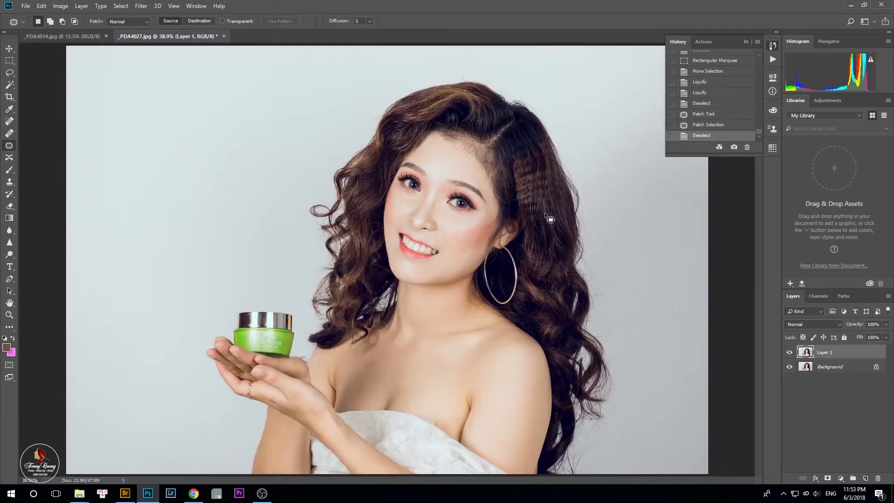
Save the retouched portrait as the layered Photoshop file _PDA4027.psd
scroll(442, 213, up, 1)
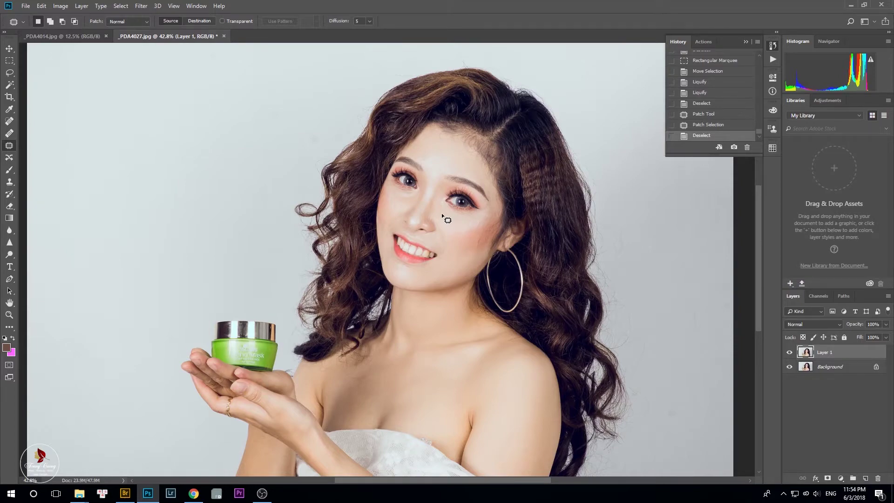
scroll(441, 213, down, 3)
key(shift+ctrl+s)
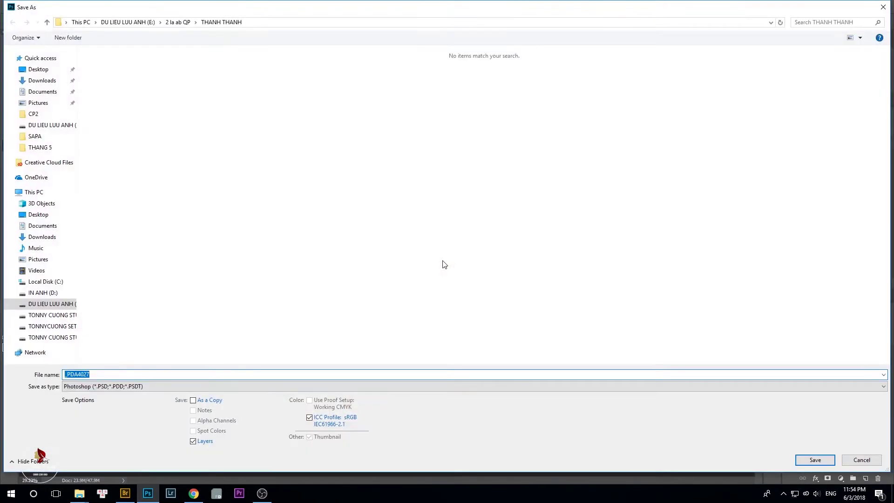
key(Return)
key(Return)
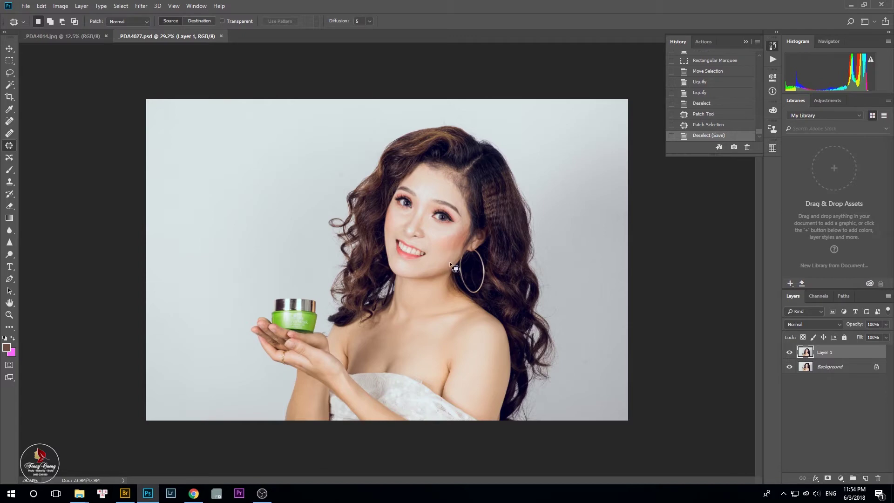
Patch a flaw on the shoulder near the hair with nearby clean skin and clear the selection
scroll(426, 267, up, 7)
drag(454, 279, 459, 172)
scroll(547, 253, up, 9)
mouse_move(556, 242)
mouse_down()
mouse_move(503, 255)
mouse_move(529, 317)
mouse_move(509, 313)
mouse_up()
scroll(520, 283, up, 2)
key(ctrl+d)
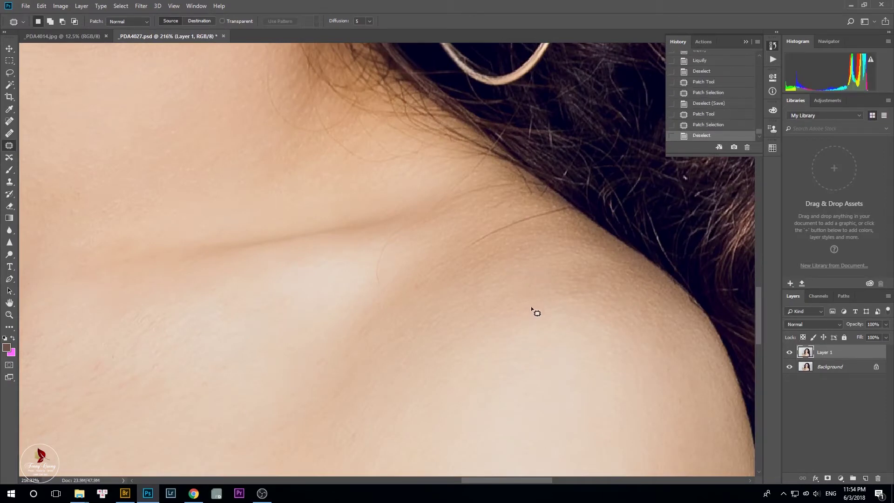
Patch the long stray hair crossing the top of the shoulder with clean skin just below it and deselect
drag(566, 209, 565, 210)
drag(495, 237, 503, 283)
key(ctrl+d)
Patch the fine stray hairs between the collarbone and the shoulder with adjacent clean skin, clearing each selection
drag(361, 258, 376, 294)
drag(372, 248, 364, 256)
drag(376, 254, 369, 260)
key(ctrl+d)
mouse_move(416, 234)
mouse_down()
mouse_move(421, 262)
mouse_move(455, 247)
mouse_move(427, 240)
mouse_move(462, 259)
mouse_up()
key(ctrl+d)
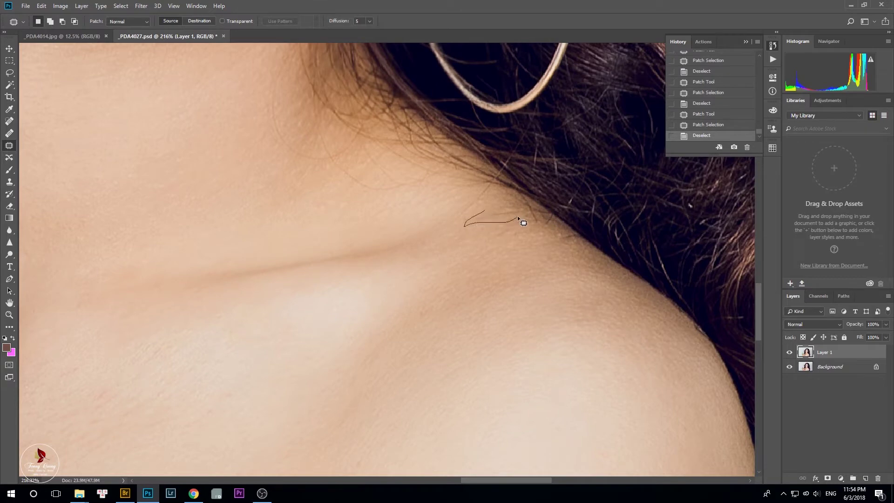
Undo the last patch on the fine hairs at the top of the shoulder and clear the selection
drag(517, 217, 489, 210)
key(ctrl+alt+z)
key(ctrl+alt+z)
key(ctrl+alt+z)
key(ctrl+d)
scroll(432, 206, up, 5)
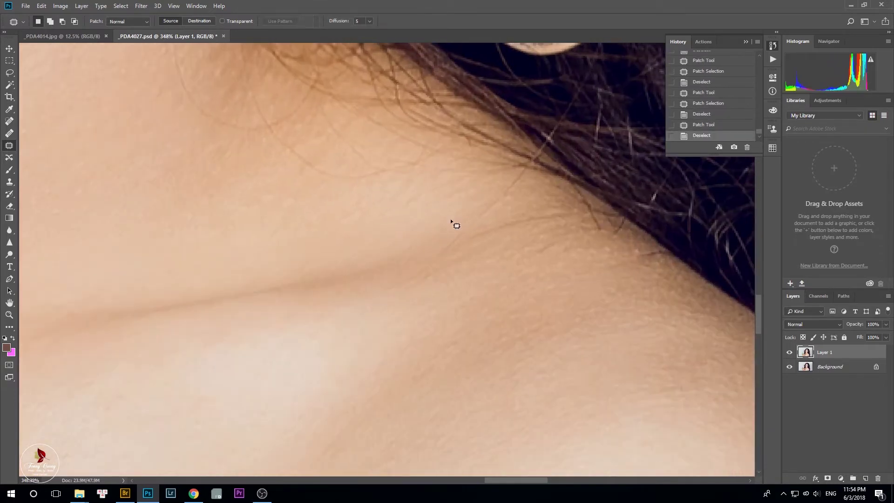
Try to clone clean skin over the fine hairs above the shoulder crease with the Clone Stamp, and undo the strokes
key(s)
right_click(496, 196)
drag(551, 219, 554, 218)
key(Return)
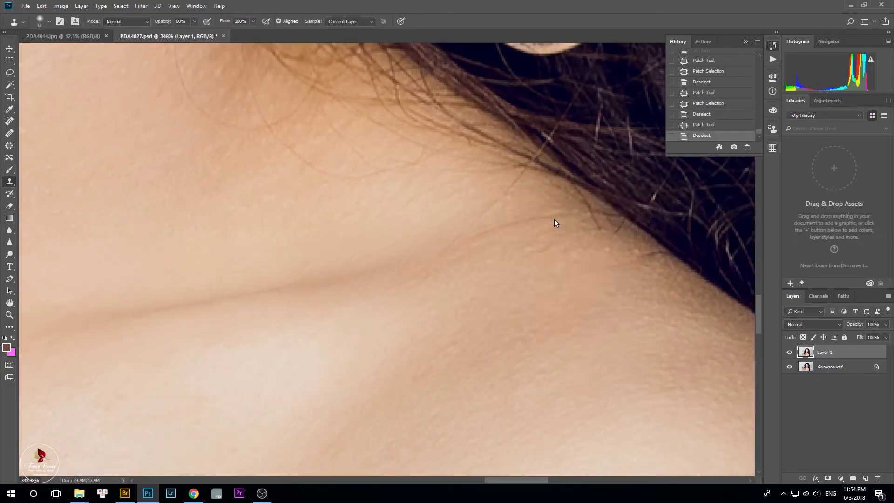
click(553, 217)
drag(490, 209, 453, 217)
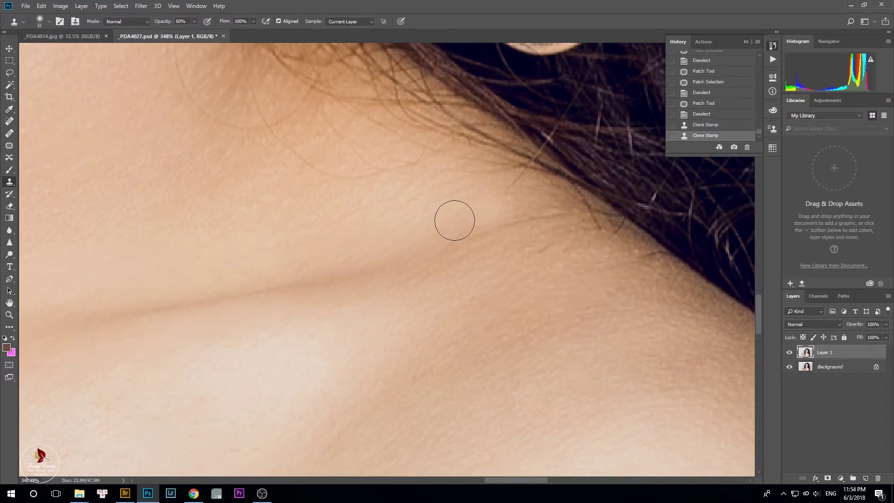
key(ctrl+alt+z)
key(ctrl+alt+z)
Save the current retouching to _PDA4027.psd
key(ctrl+0)
key(ctrl+s)
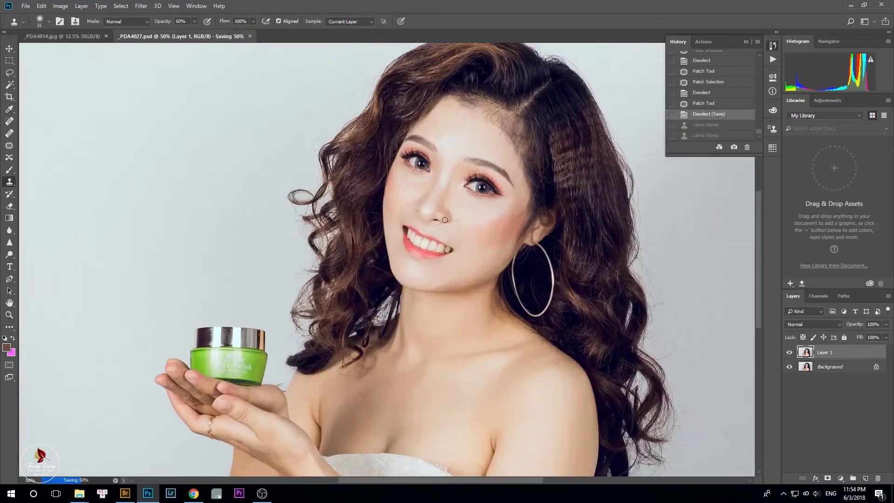
Examine the skin texture and fine hairs on the face, from the hairline and forehead down to the eyes
scroll(457, 250, up, 3)
drag(545, 207, 525, 241)
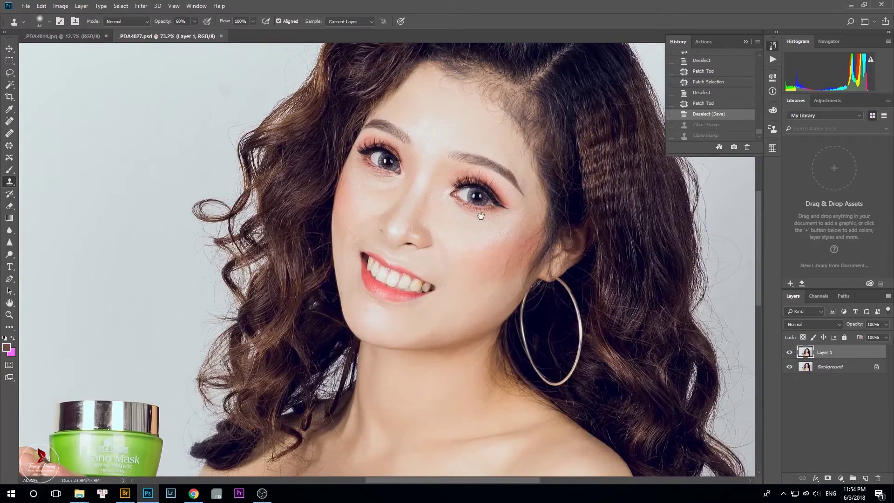
scroll(492, 224, up, 4)
drag(403, 209, 425, 385)
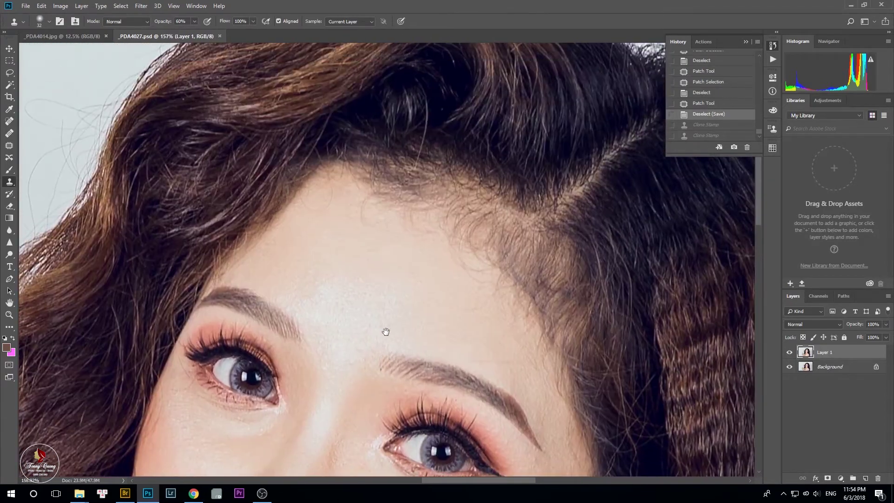
scroll(359, 247, up, 3)
click(141, 6)
mouse_move(174, 235)
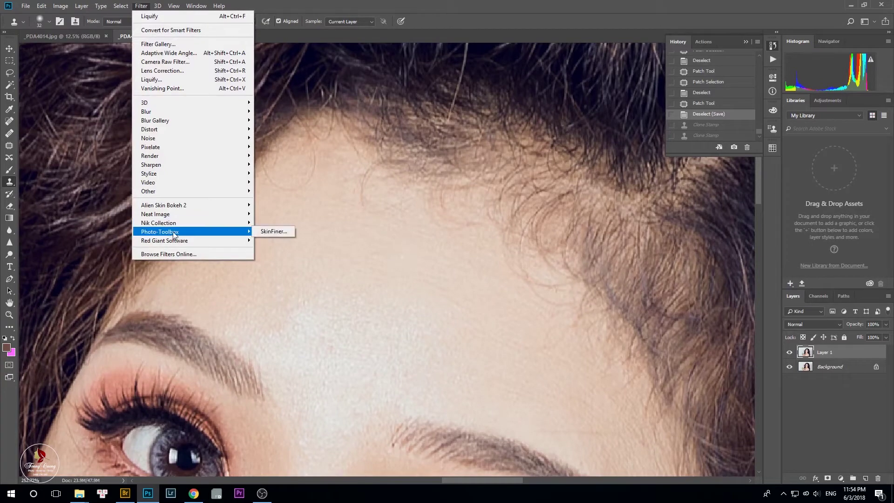
click(392, 265)
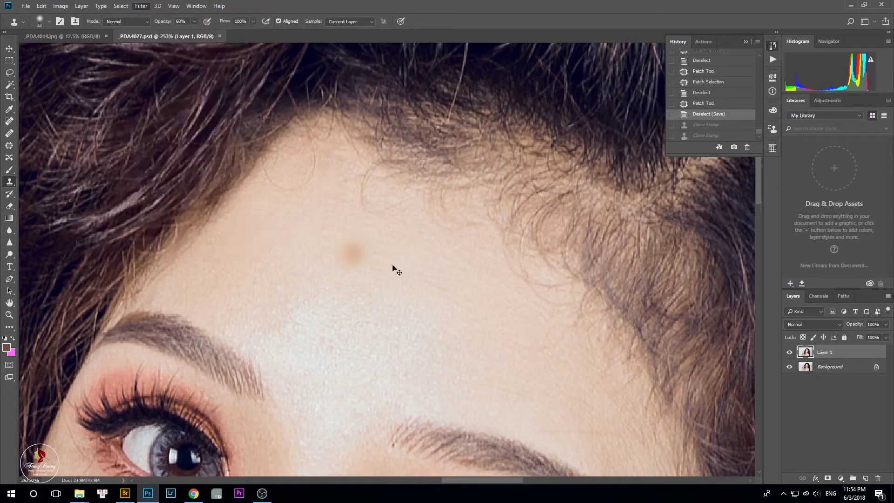
scroll(426, 278, down, 4)
drag(423, 305, 451, 213)
ctrl+click(396, 220)
ctrl+click(399, 259)
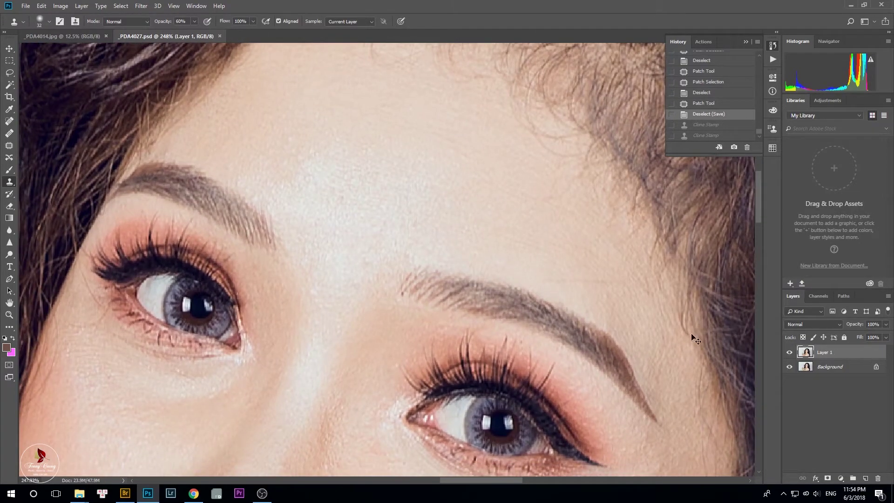
Merge all visible layers into the Background, duplicate it into two stacked copies, and hide the uppermost copy
key(ctrl+j)
click(826, 381)
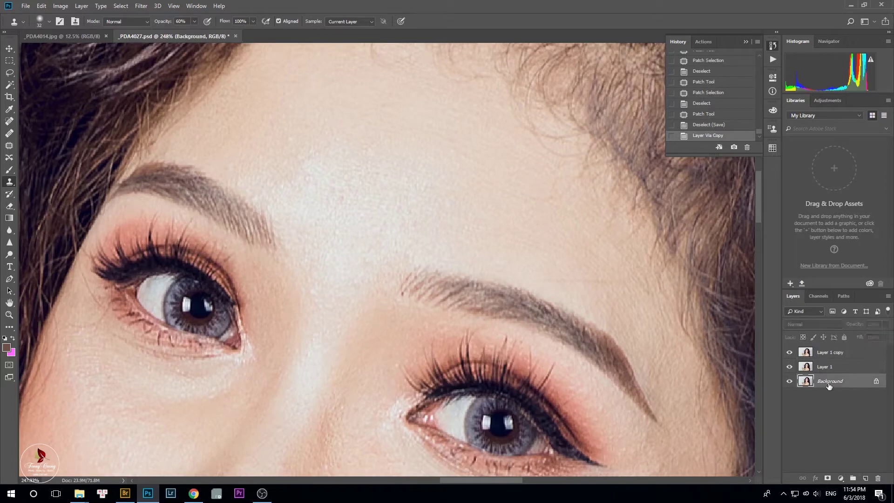
key(ctrl+shift+e)
key(ctrl+j)
key(ctrl+j)
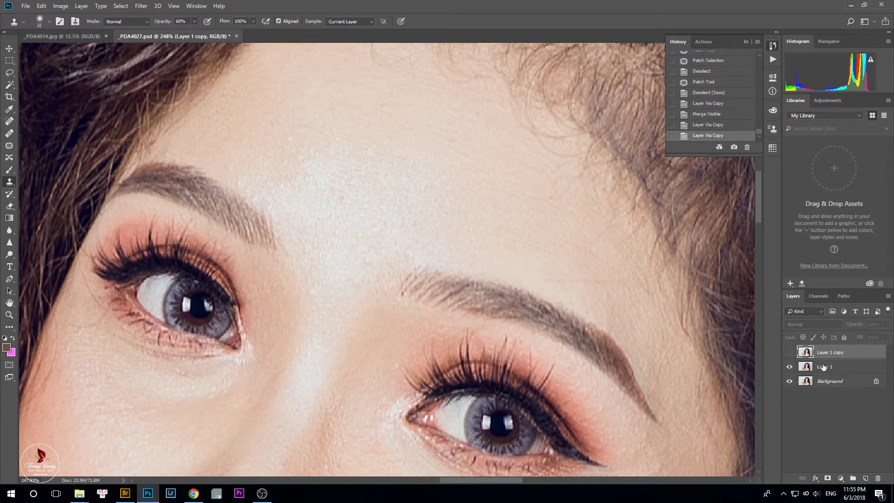
Apply a Gaussian Blur with a 7-pixel radius to Layer 1
click(823, 367)
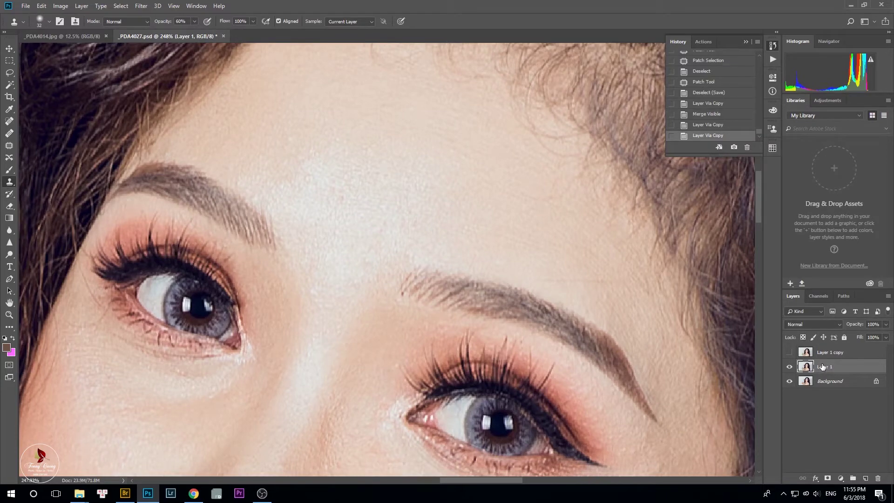
click(140, 6)
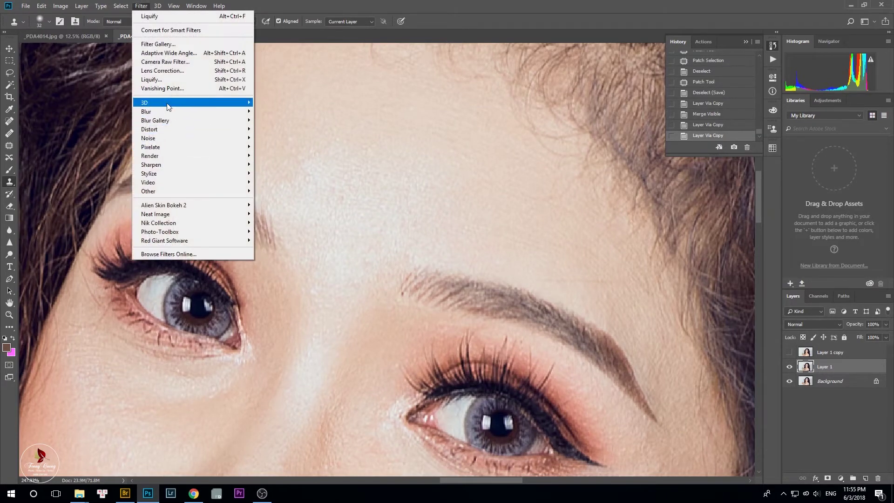
mouse_move(172, 112)
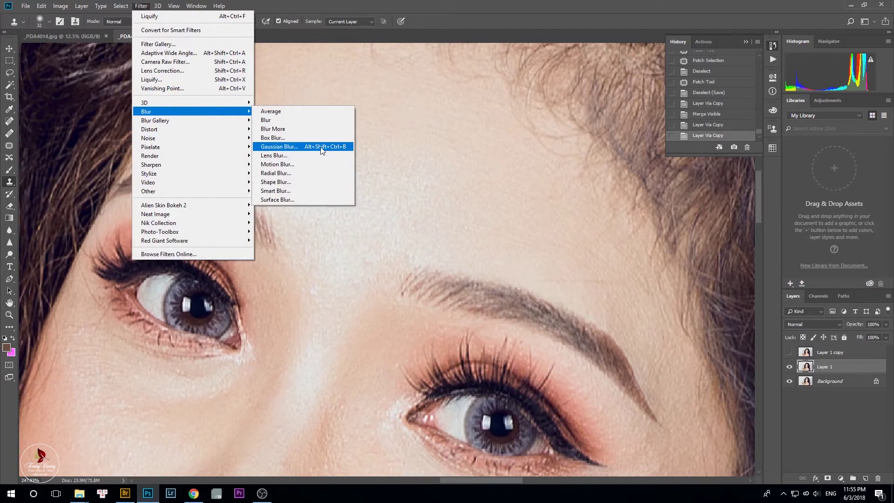
click(321, 149)
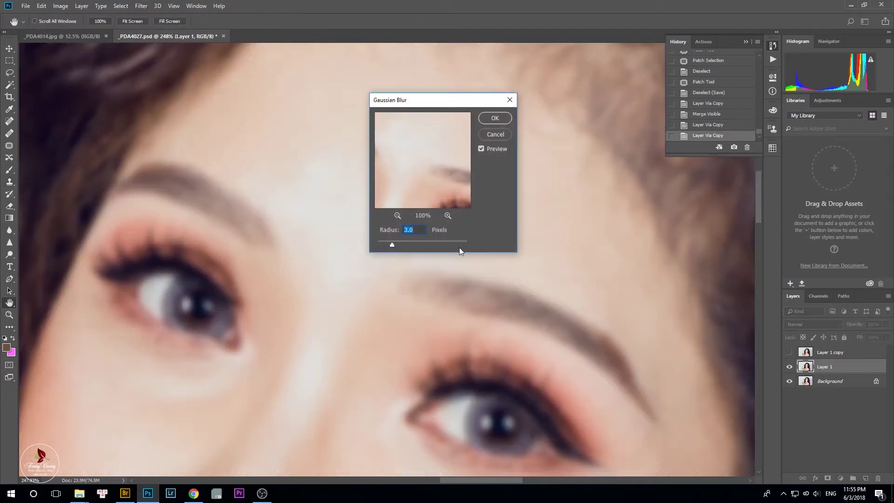
text(7)
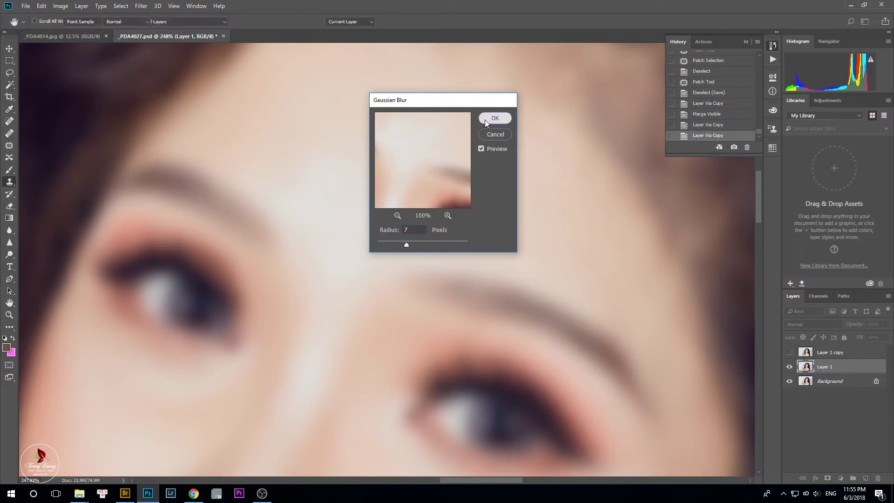
click(494, 118)
Make Layer 1 copy visible again and select it
key(s)
scroll(701, 385, down, 2)
click(789, 352)
click(813, 356)
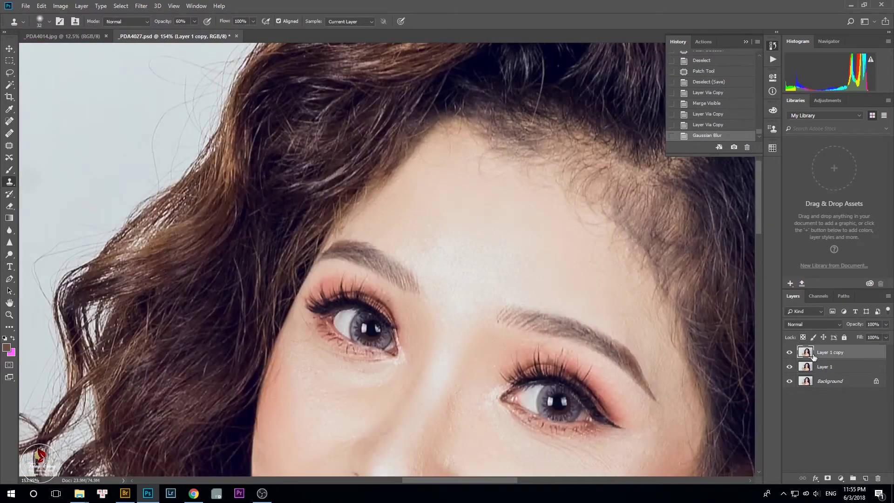
key(v)
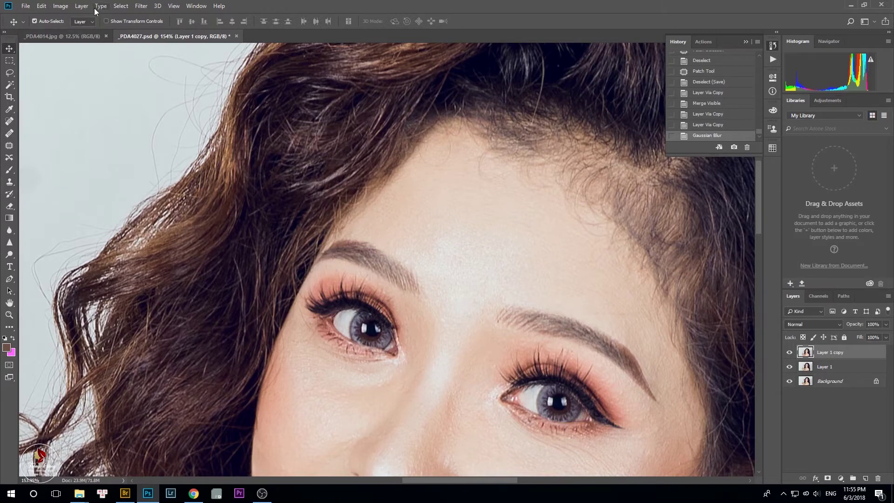
Start Apply Image on Layer 1 copy and choose Layer 1 as the source layer
key(alt+i)
key(y)
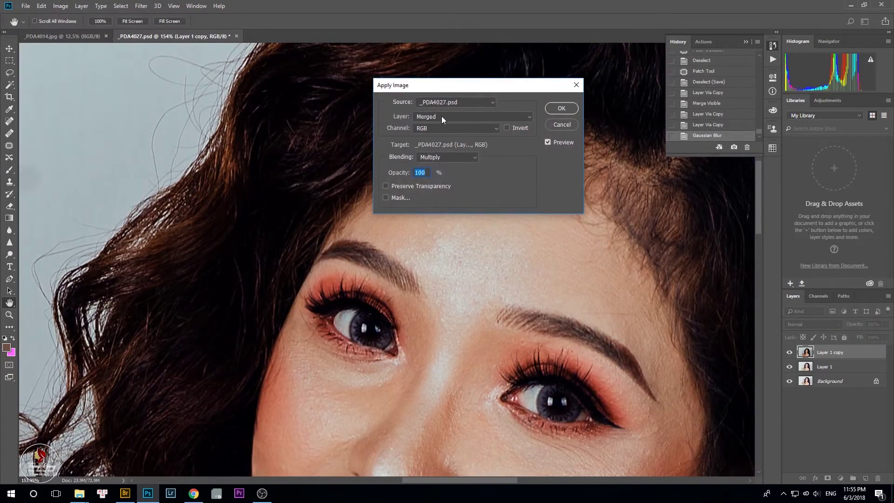
click(442, 116)
click(442, 150)
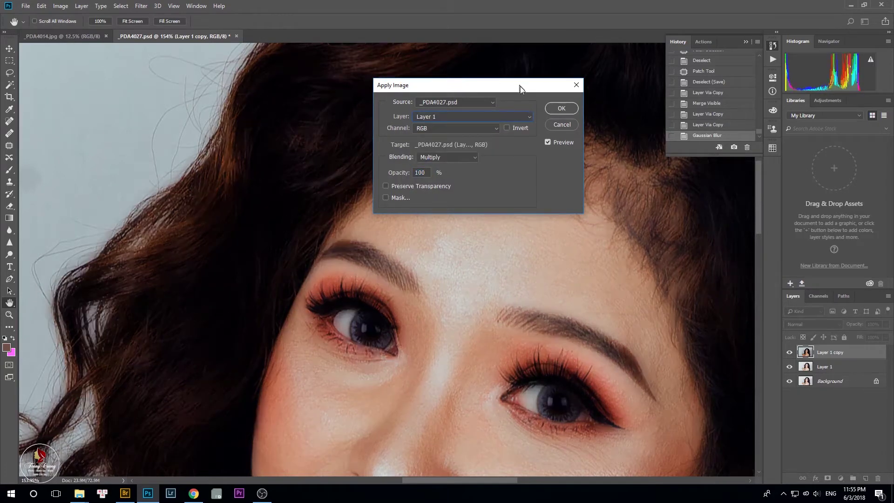
drag(519, 87, 522, 95)
click(451, 166)
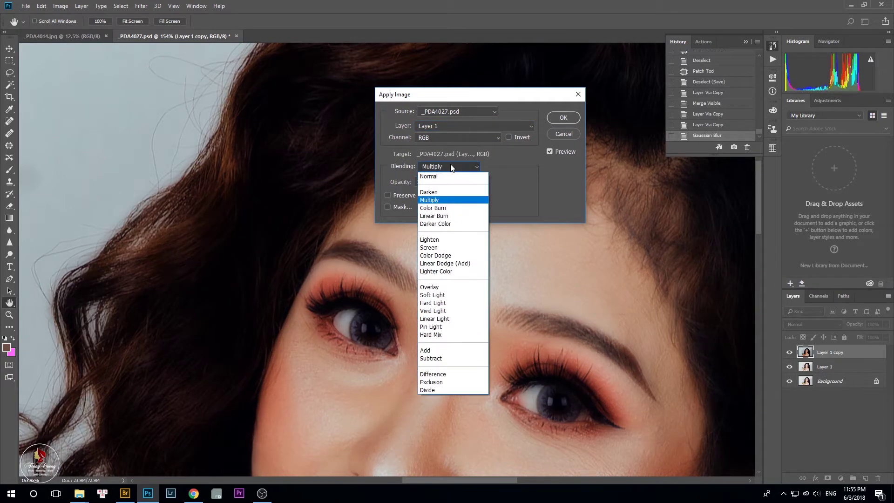
click(469, 121)
click(469, 127)
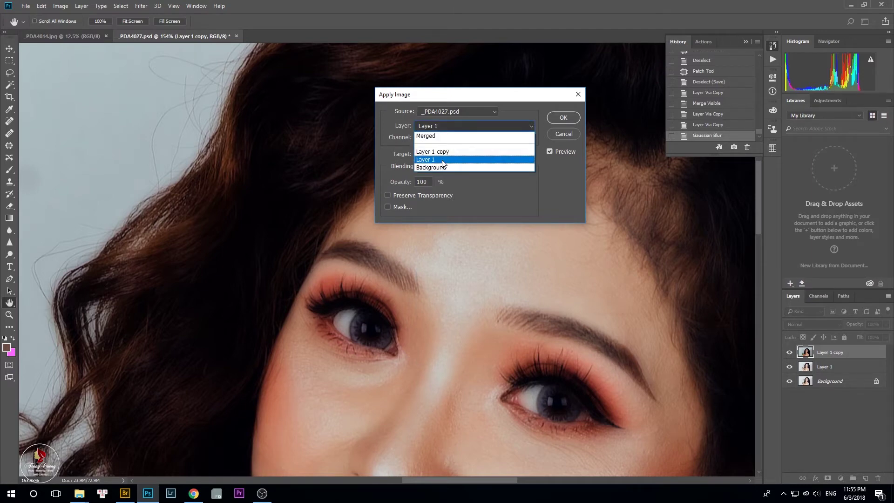
click(443, 161)
Set the Apply Image blending to Subtract with scale 2 and offset 128, compare the preview, and apply it
click(433, 169)
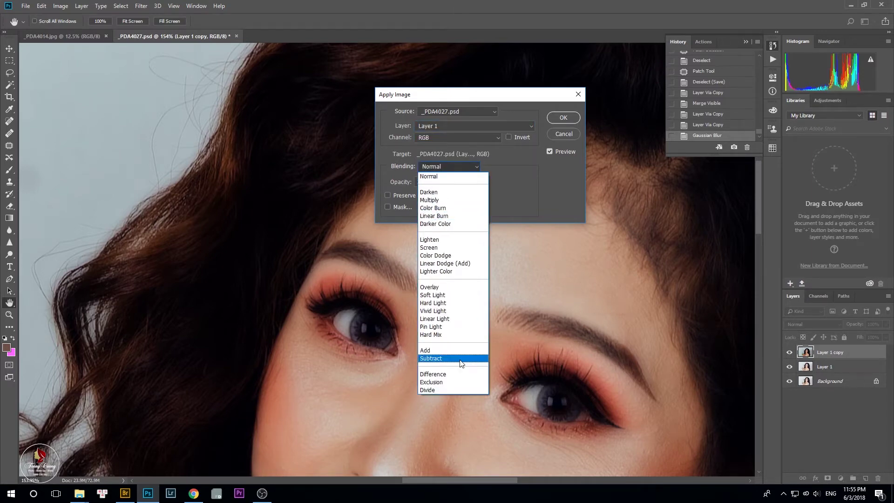
click(439, 356)
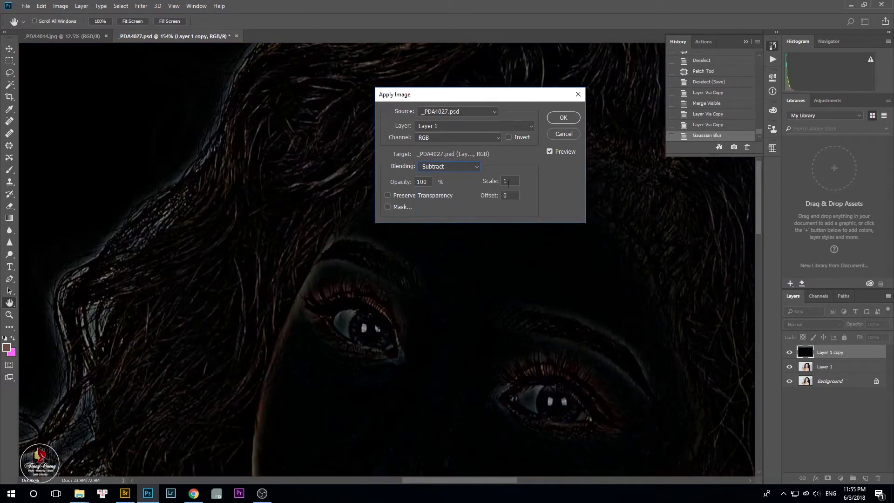
text(2)
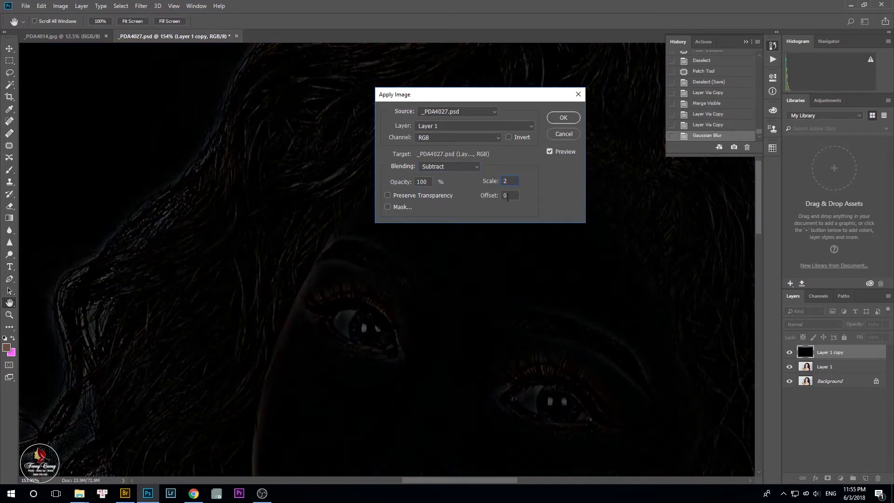
text(128)
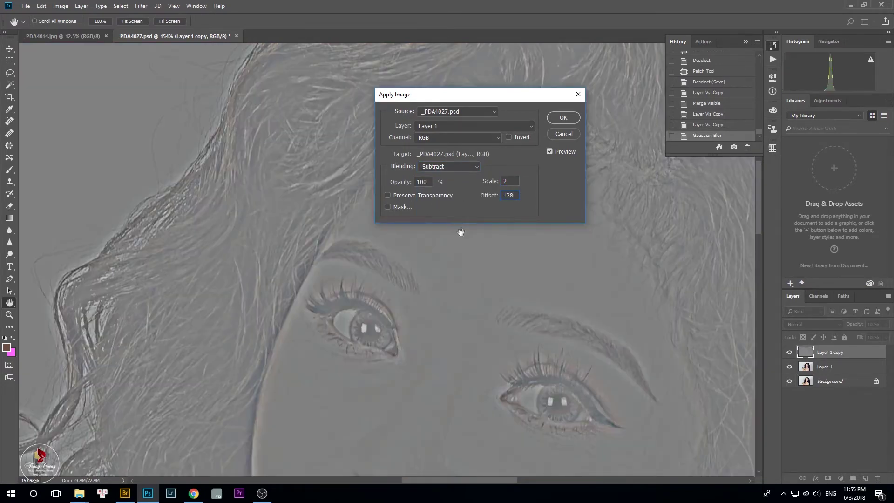
drag(499, 372, 289, 239)
drag(232, 307, 264, 358)
click(550, 152)
click(550, 152)
click(550, 151)
click(550, 151)
click(563, 117)
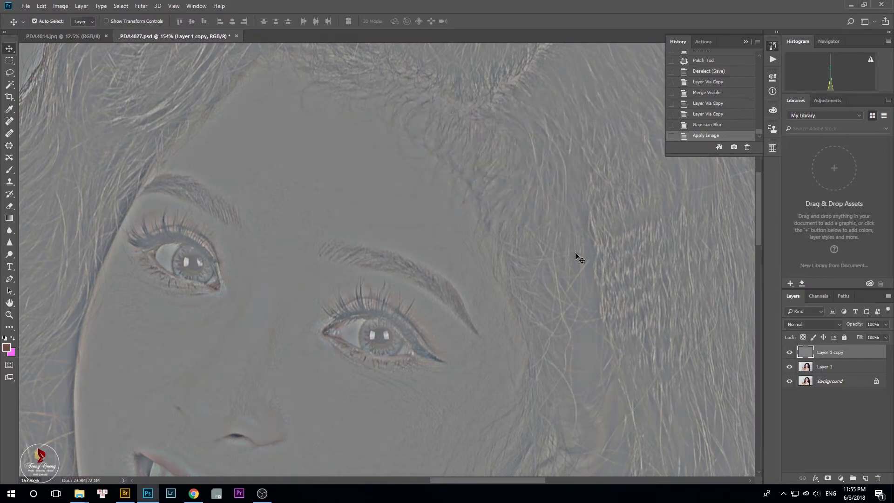
Group Layer 1 copy and Layer 1 together and compare the image with the group off and on
shift+click(820, 368)
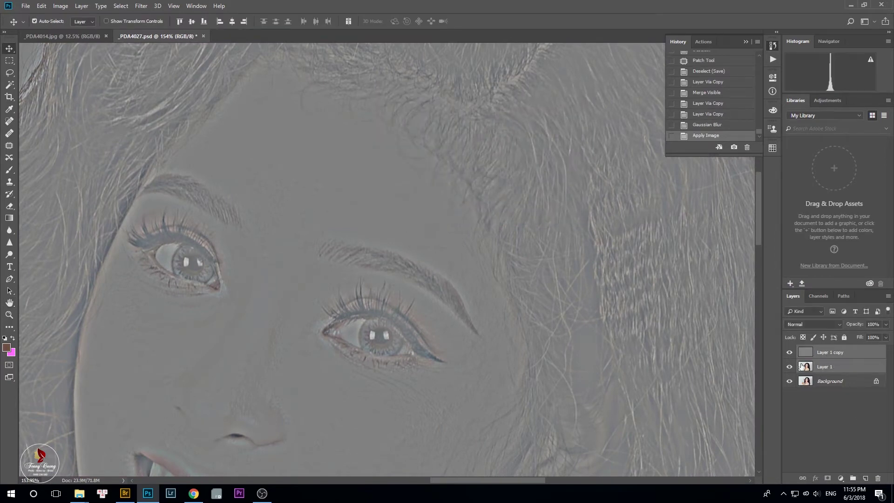
ctrl+click(838, 366)
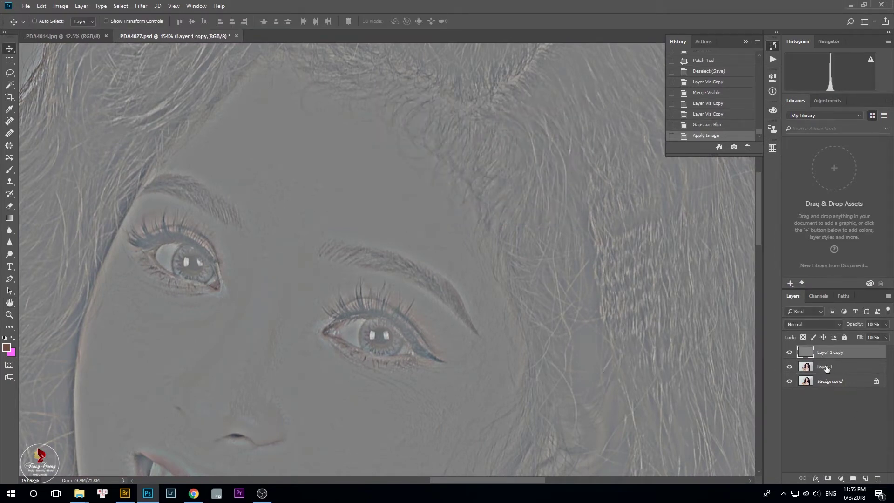
ctrl+click(826, 368)
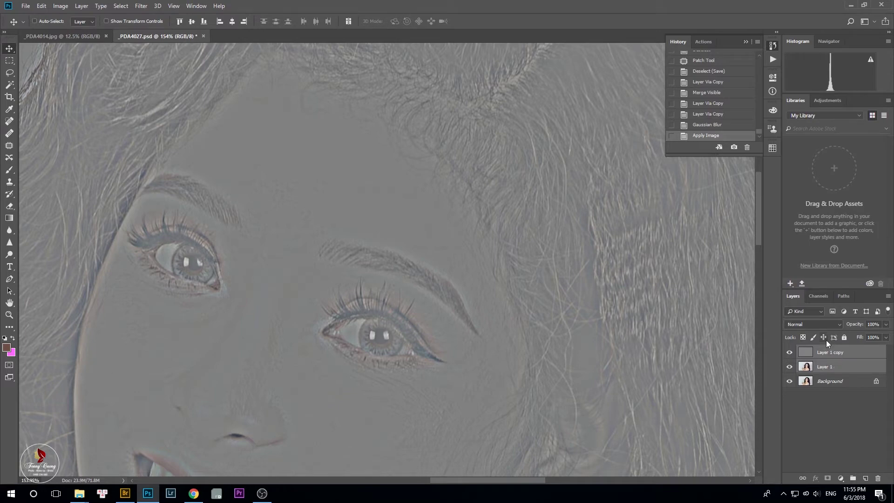
key(ctrl+g)
click(789, 350)
click(789, 350)
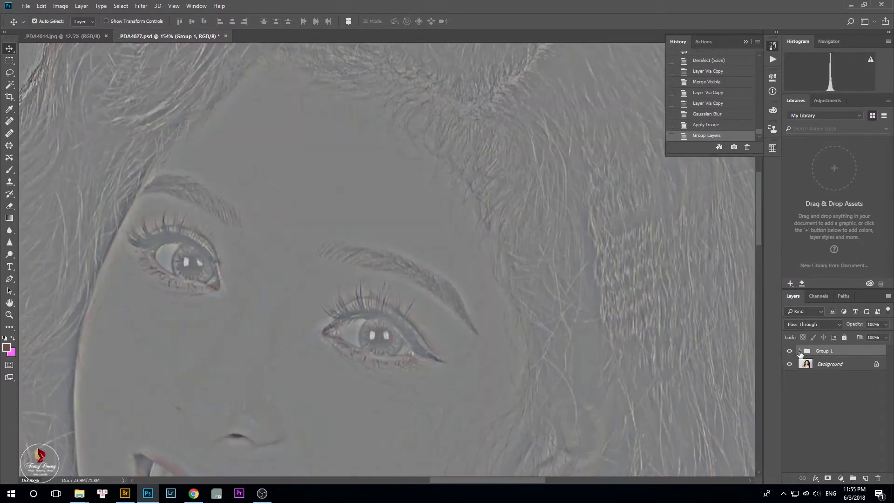
Expand the group and set the blend mode of Layer 1 copy to Linear Light
click(799, 351)
click(833, 366)
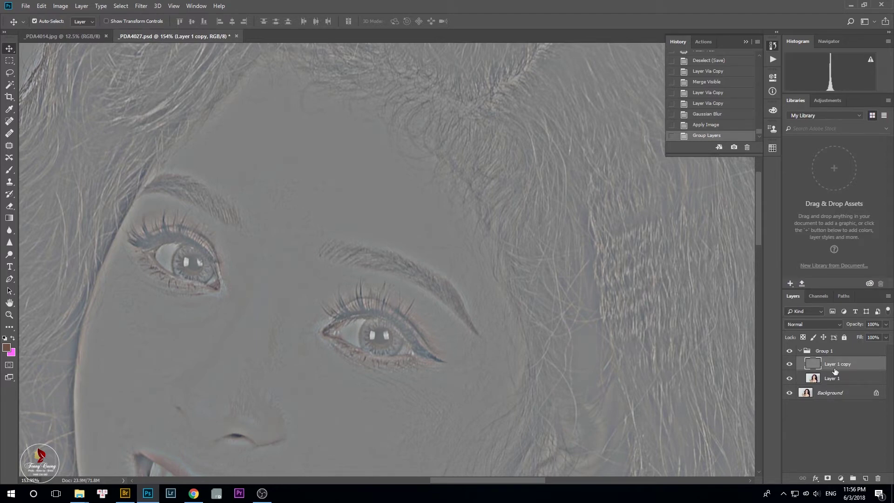
click(788, 364)
click(790, 364)
click(819, 325)
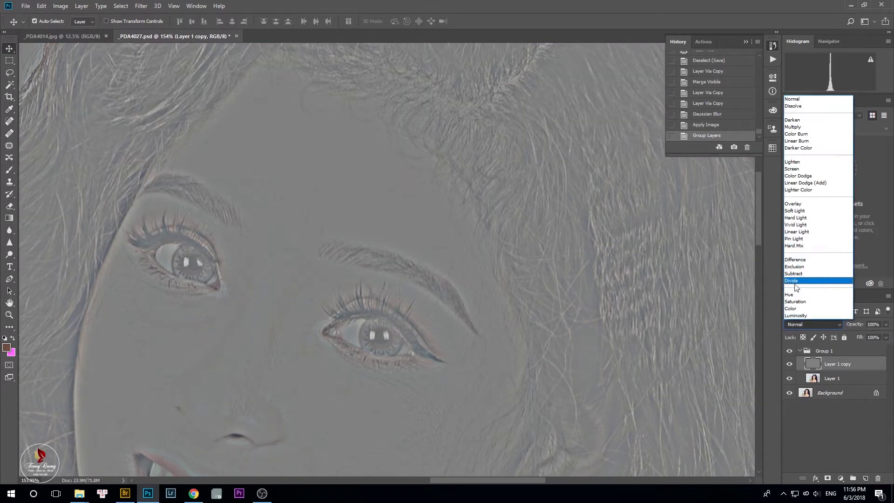
click(832, 364)
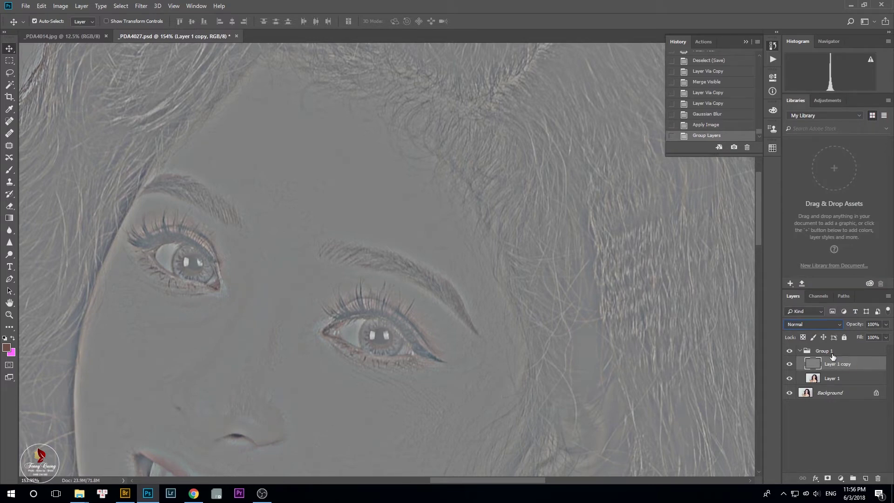
key(shift+alt+y)
key(ctrl+plus)
key(shift+alt+j)
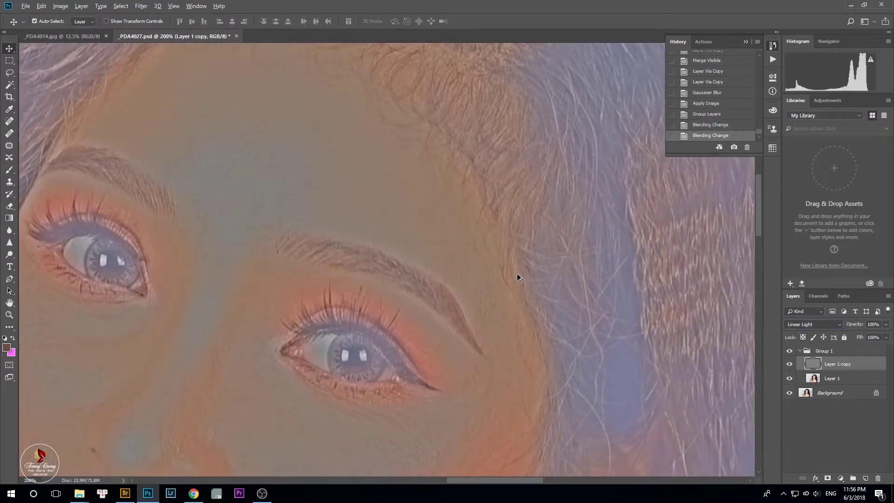
Fit the whole portrait in view and reselect Linear Light as the blend mode of Layer 1 copy
key(ctrl+0)
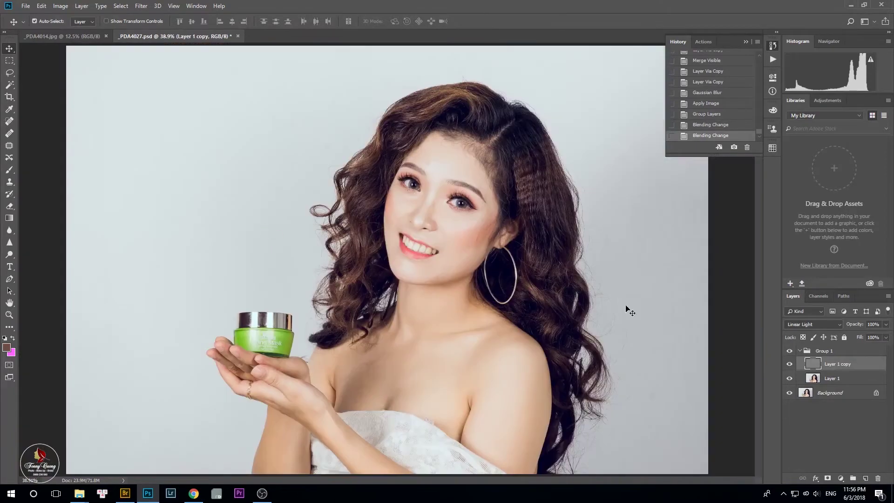
click(822, 326)
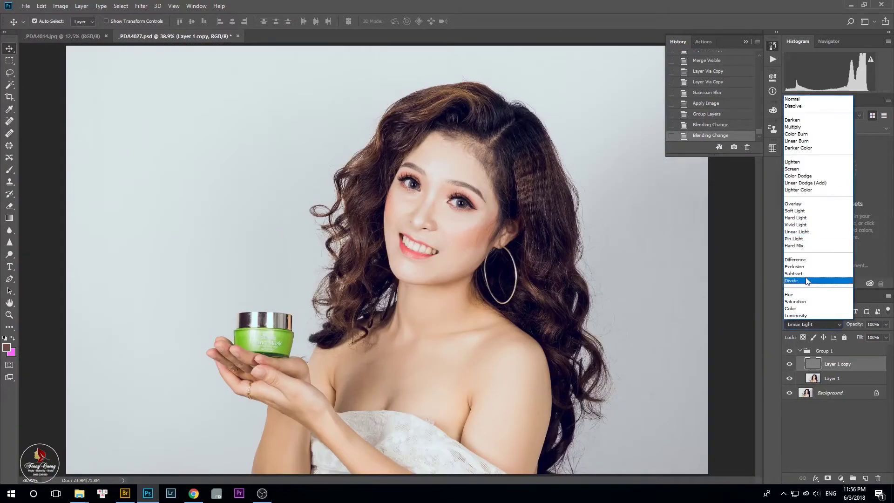
click(800, 233)
Collapse Group 1, compare the portrait with the group off and on, and inspect the face's skin texture up close
click(799, 350)
click(789, 351)
scroll(512, 212, up, 3)
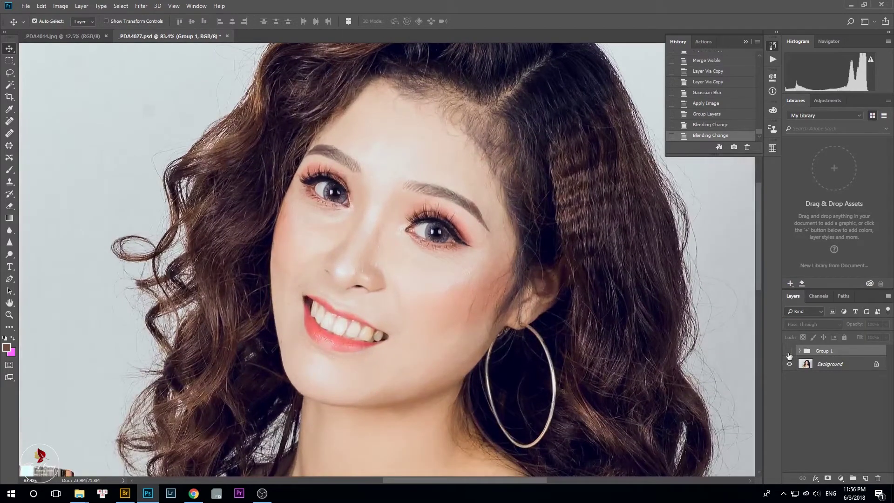
click(788, 351)
click(788, 351)
click(787, 350)
click(788, 350)
click(787, 350)
click(790, 351)
scroll(445, 190, up, 6)
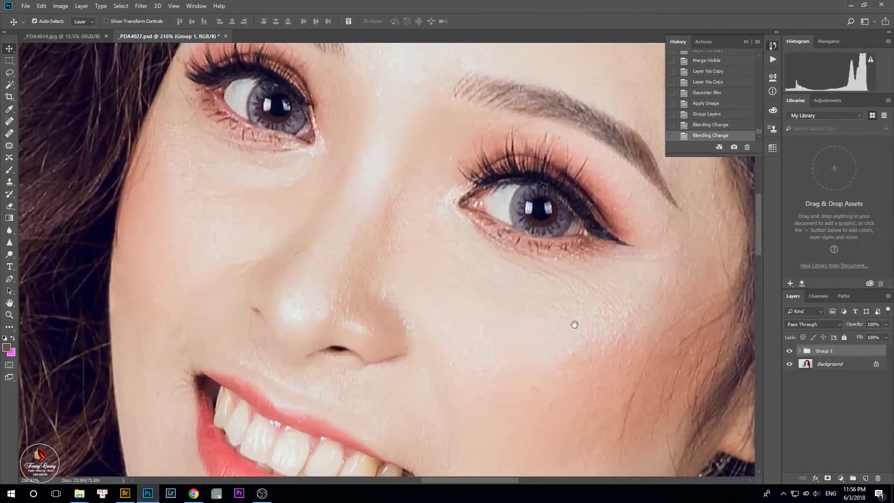
scroll(338, 254, up, 2)
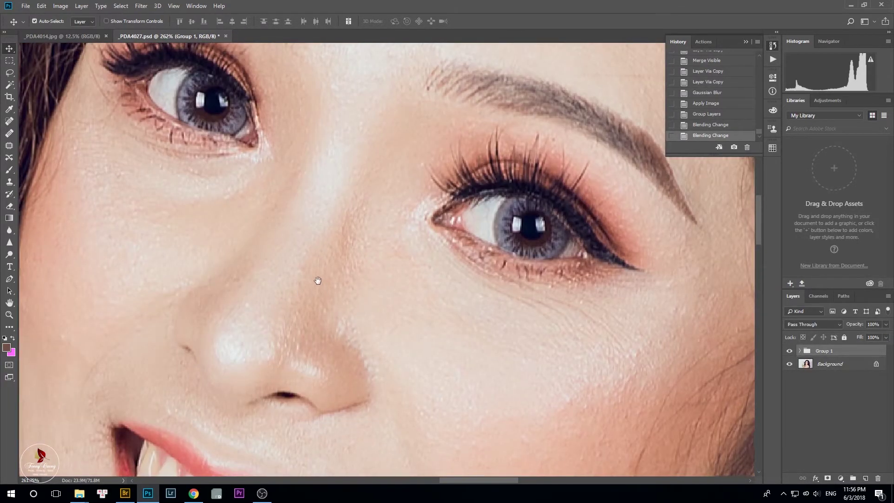
scroll(322, 283, down, 4)
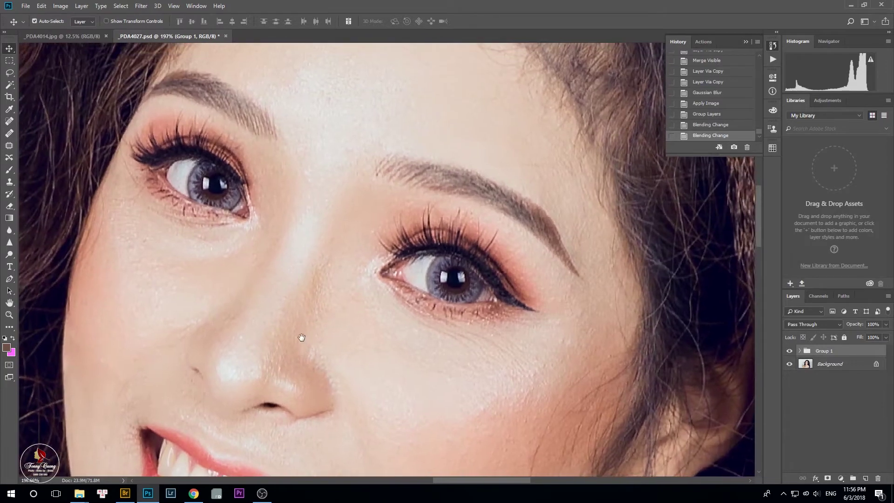
Expand Group 1, select Layer 1, and examine the eyes, cheek and forehead up close
click(799, 351)
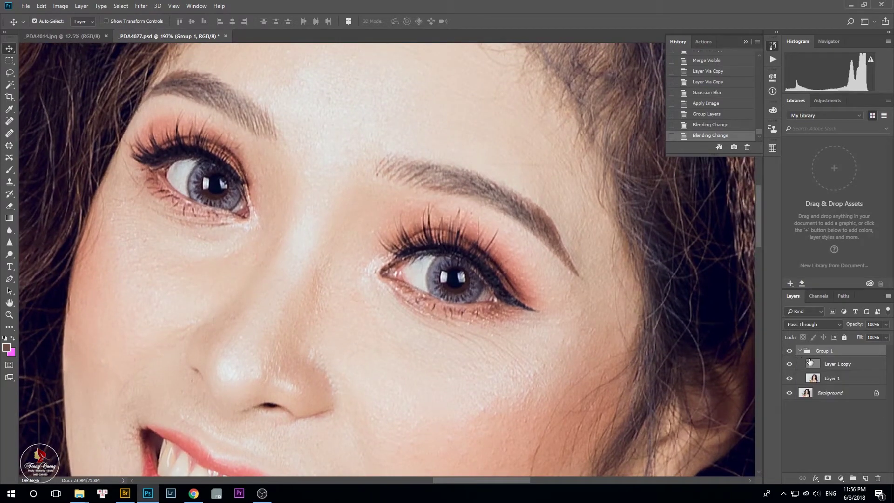
click(825, 369)
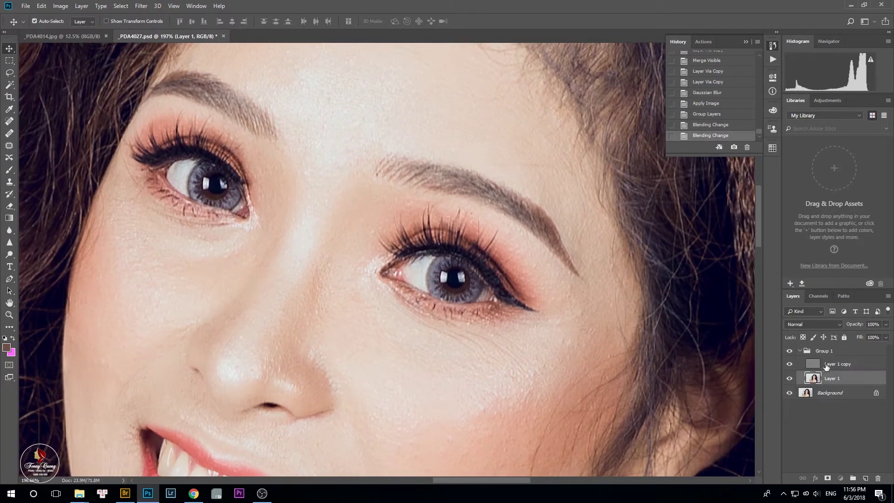
click(827, 378)
drag(516, 360, 502, 291)
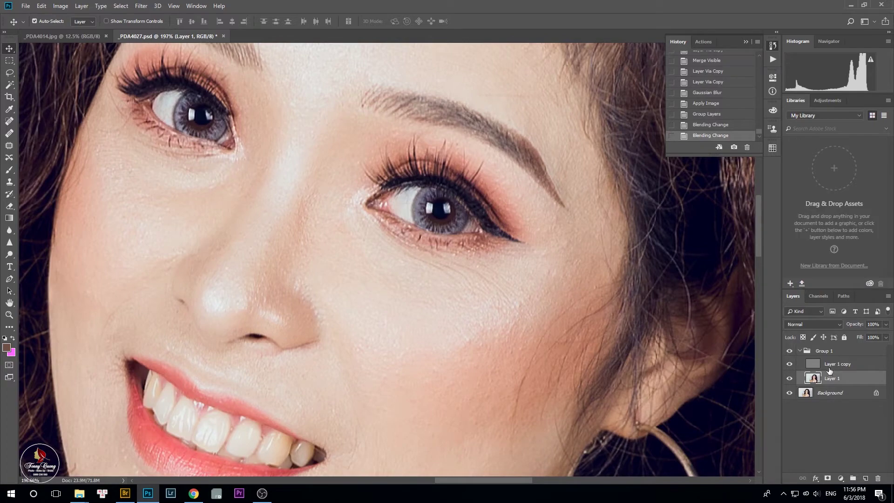
scroll(408, 233, down, 3)
drag(436, 239, 485, 325)
drag(524, 243, 530, 274)
Compare the portrait with Layer 1 copy off and on, and check the skin detail around the eyes
click(820, 364)
click(789, 364)
click(789, 364)
click(789, 364)
click(788, 364)
click(786, 365)
click(786, 365)
click(837, 380)
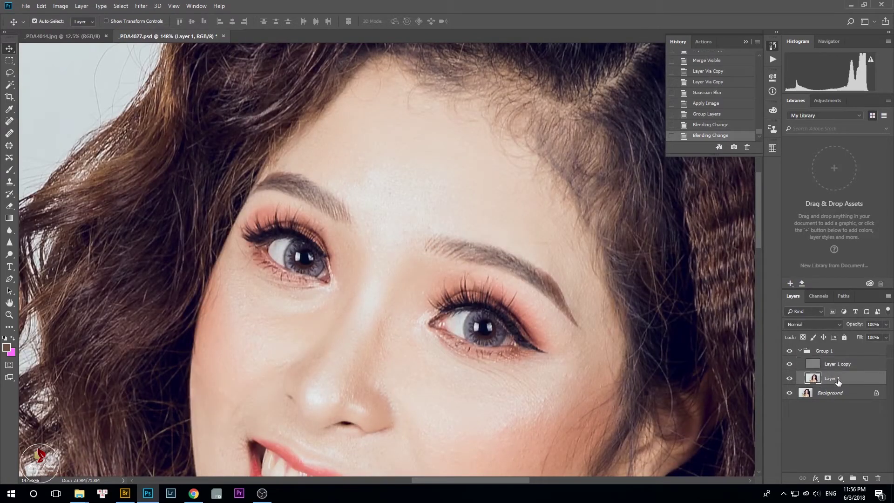
scroll(395, 345, down, 1)
scroll(457, 376, up, 3)
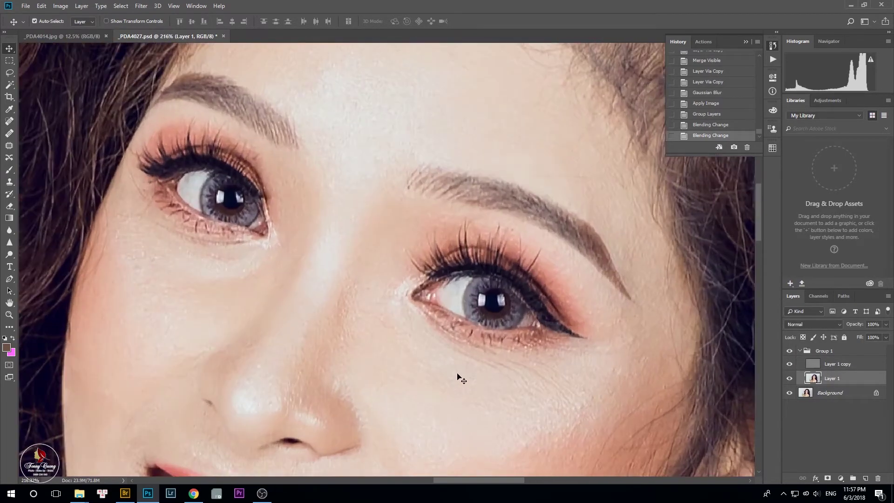
click(828, 366)
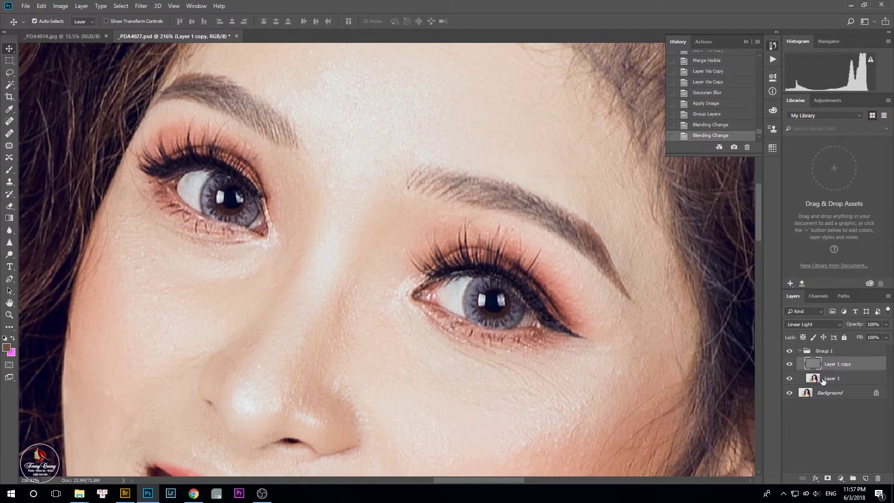
Select Layer 1 and outline the shiny forehead area above and between the eyebrows with the Patch tool
click(818, 381)
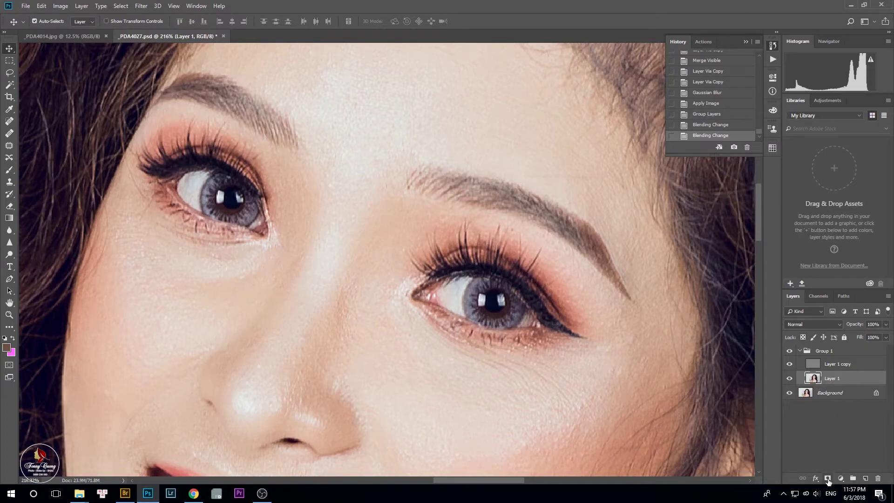
scroll(371, 329, down, 4)
scroll(467, 344, down, 1)
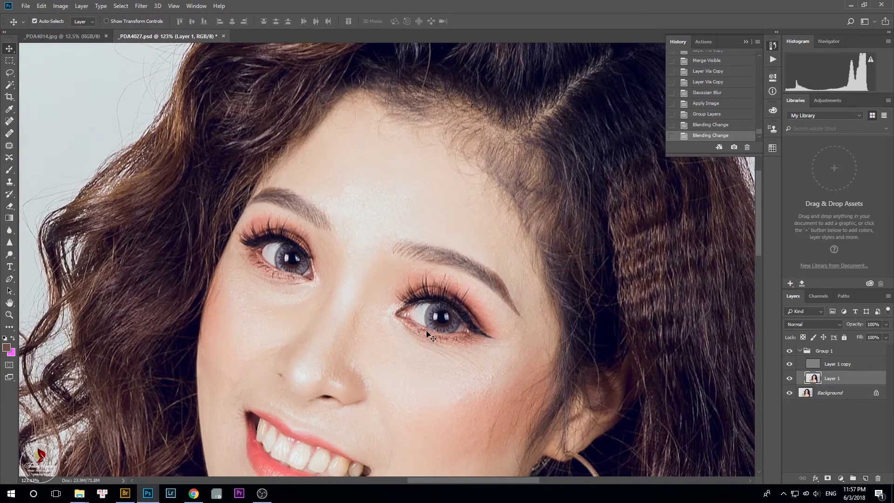
scroll(388, 294, up, 2)
scroll(435, 355, up, 2)
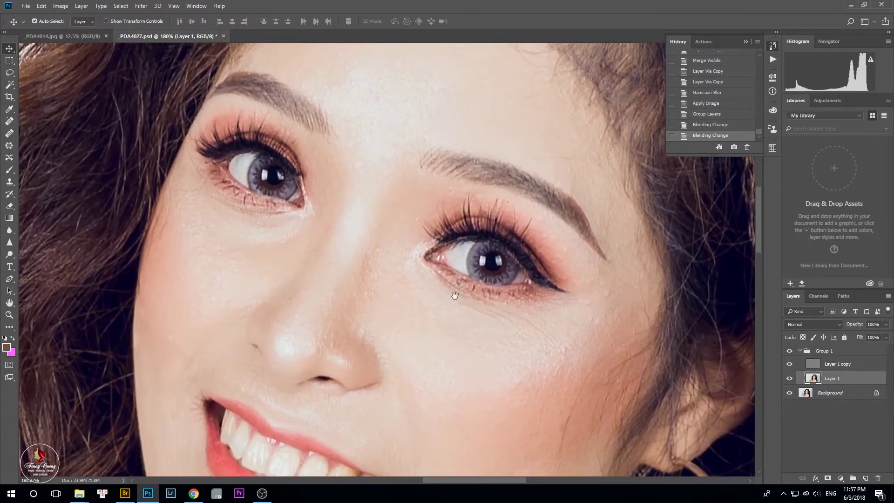
scroll(473, 312, up, 2)
key(j)
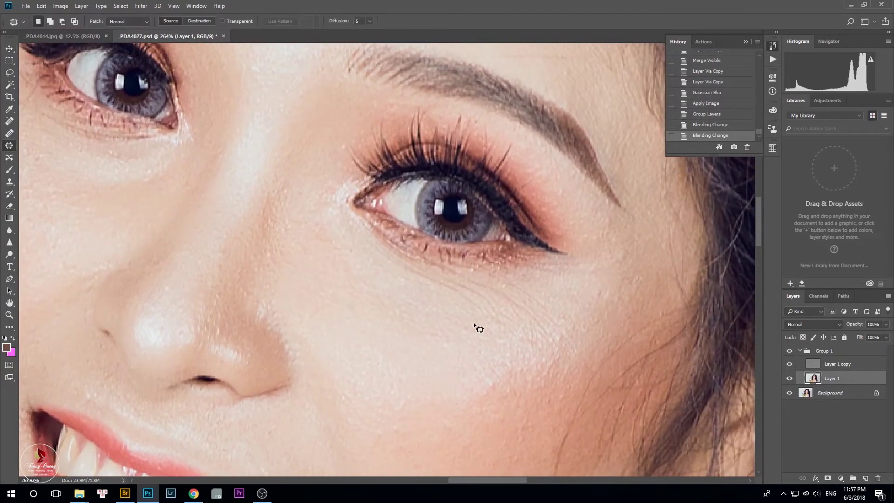
scroll(368, 285, down, 7)
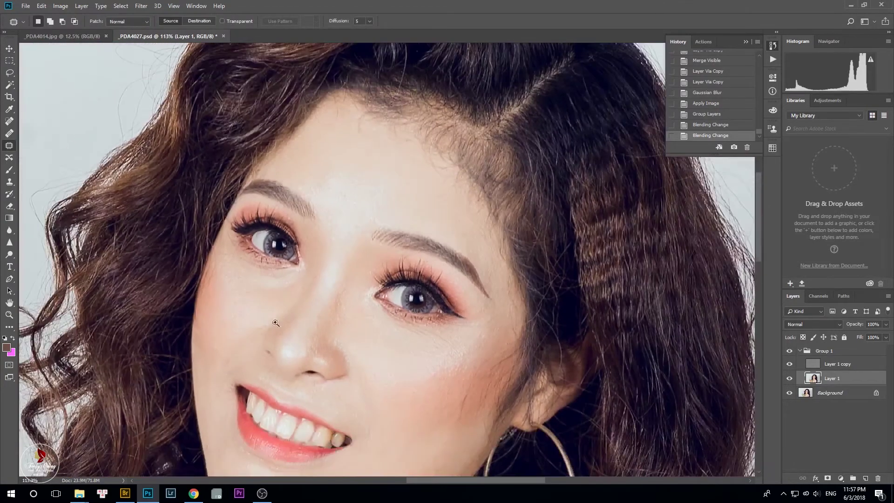
scroll(373, 219, up, 2)
scroll(359, 270, up, 2)
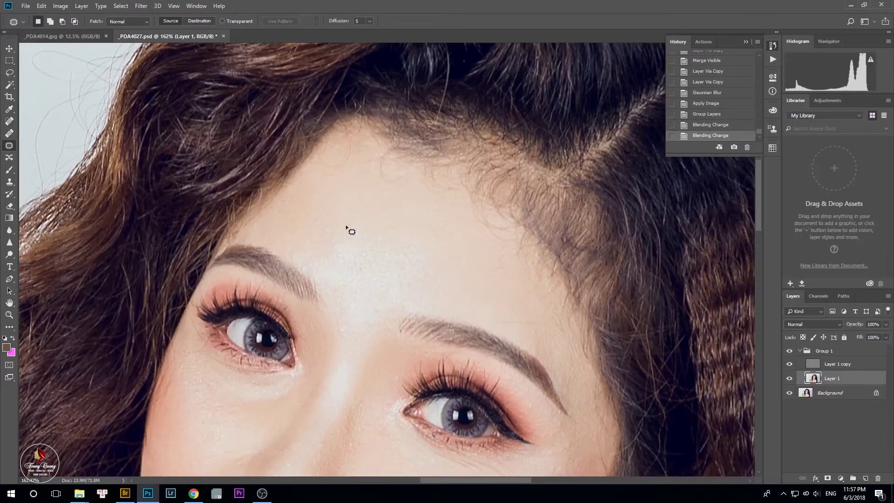
drag(416, 232, 336, 215)
mouse_move(299, 251)
mouse_down()
mouse_move(327, 286)
mouse_move(343, 342)
mouse_move(461, 278)
mouse_move(432, 227)
mouse_move(377, 215)
mouse_move(314, 238)
mouse_move(303, 250)
mouse_move(353, 341)
mouse_move(395, 308)
mouse_move(430, 307)
mouse_move(454, 255)
mouse_up()
Feather the forehead selection by 20 pixels
key(shift+F6)
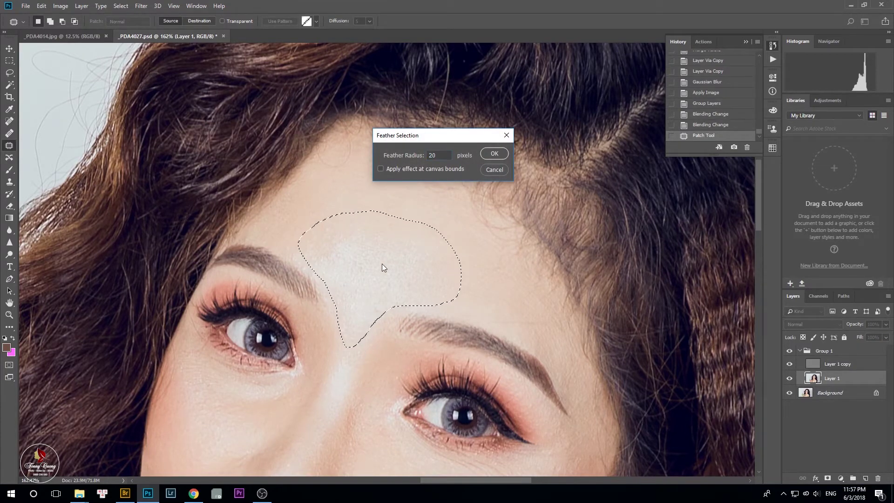
scroll(274, 401, down, 3)
scroll(273, 452, down, 5)
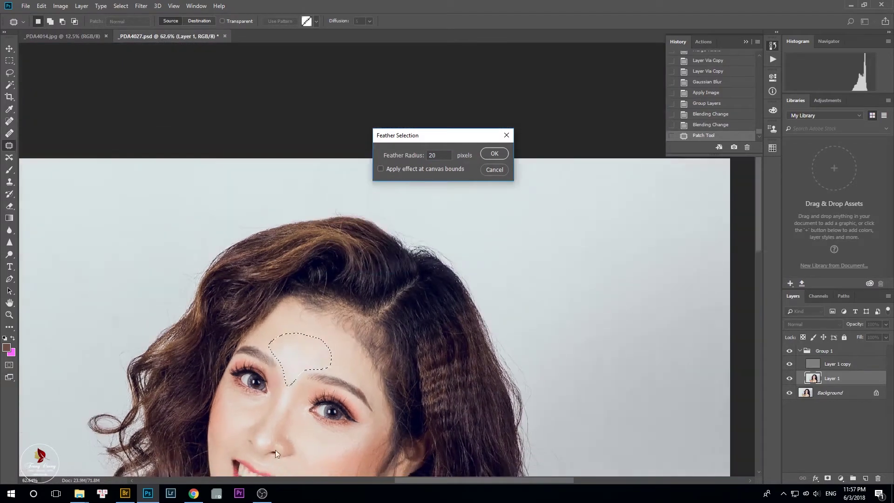
drag(263, 373, 437, 116)
scroll(513, 157, up, 3)
scroll(513, 157, up, 1)
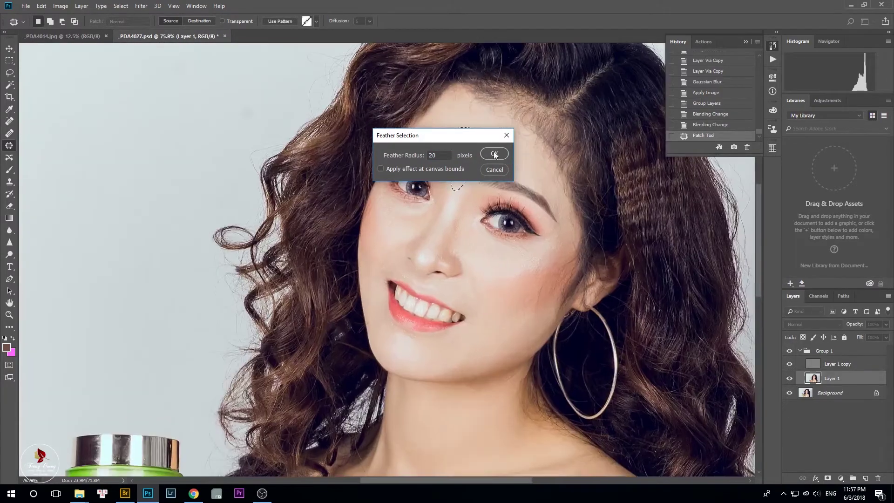
click(422, 156)
click(494, 153)
Apply Gaussian Blur with a 15-pixel radius to the forehead selection on Layer 1 and deselect it
scroll(489, 154, up, 2)
scroll(460, 216, up, 4)
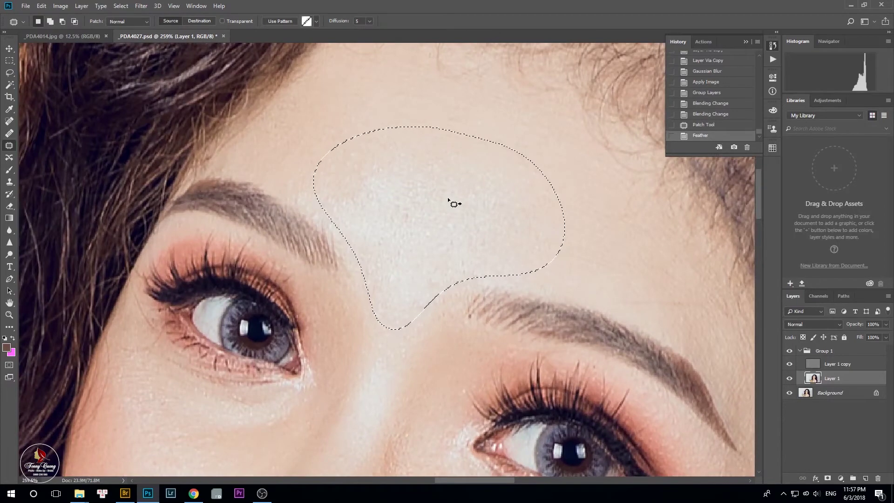
click(141, 6)
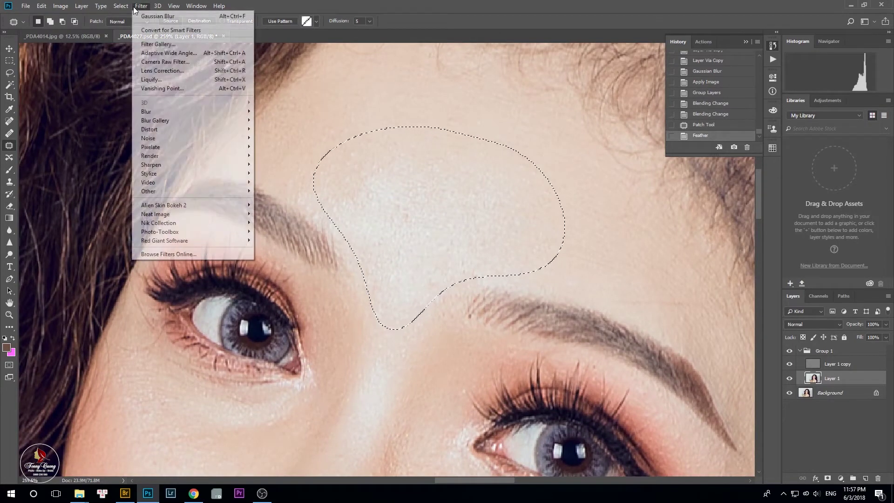
mouse_move(165, 112)
click(279, 147)
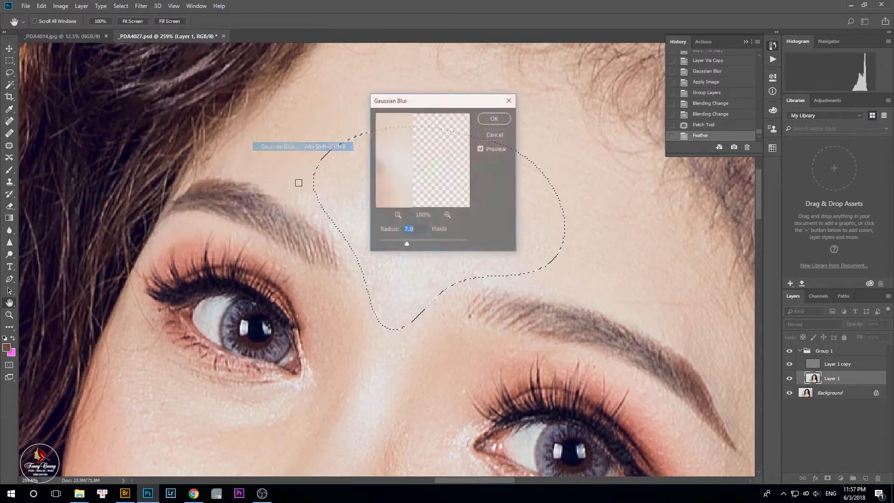
drag(449, 100, 685, 92)
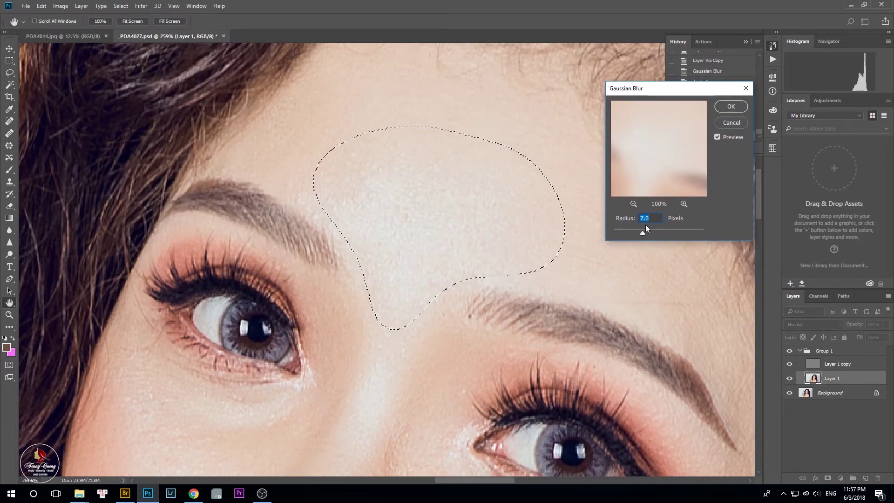
mouse_move(643, 232)
mouse_down()
mouse_move(672, 234)
mouse_move(645, 229)
mouse_up()
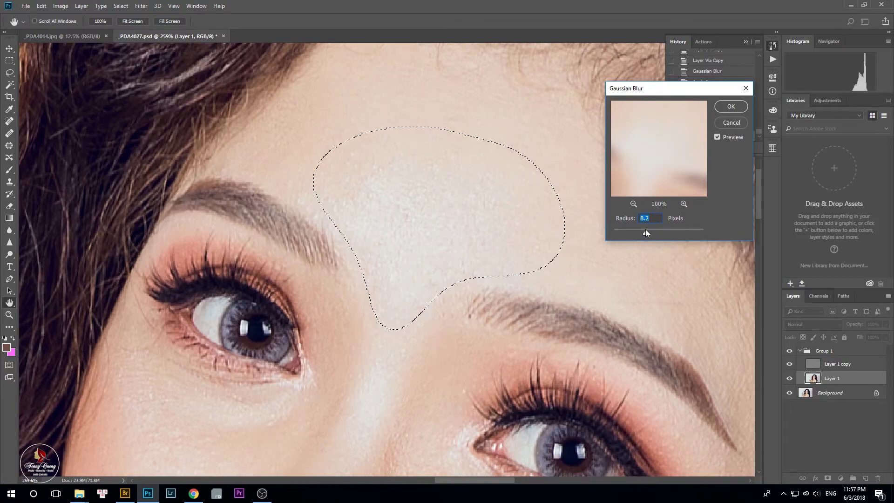
text(15)
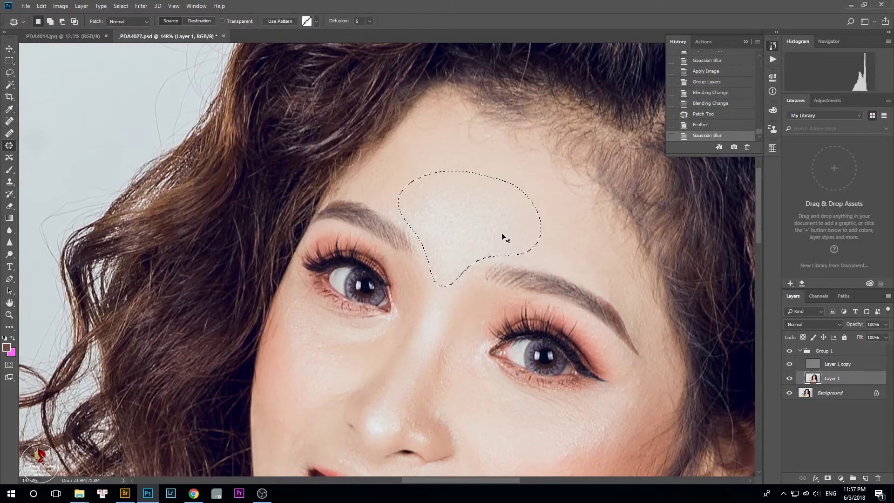
scroll(469, 219, up, 3)
key(ctrl+alt+f)
key(ctrl+d)
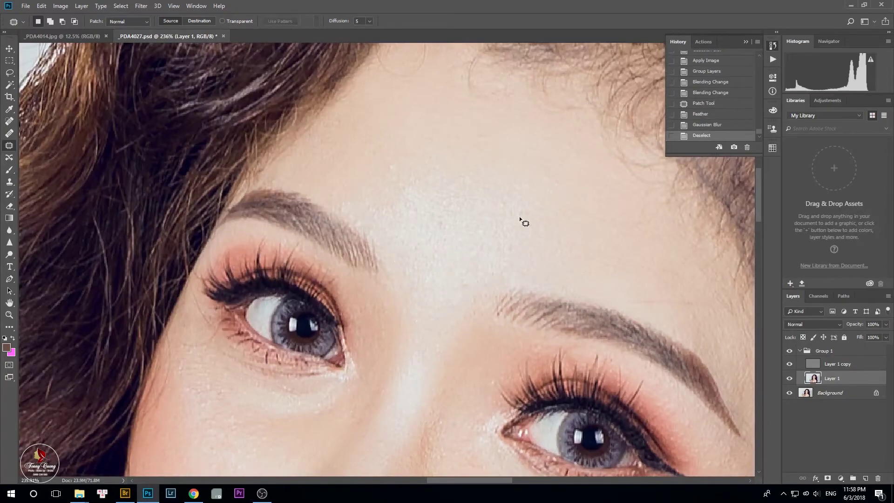
Outline the shiny cheek highlight below the outer corner of the eye nearest the earring and feather the selection
scroll(516, 223, down, 5)
scroll(484, 312, up, 2)
drag(541, 380, 423, 301)
drag(372, 136, 385, 197)
scroll(383, 200, up, 3)
drag(402, 369, 400, 265)
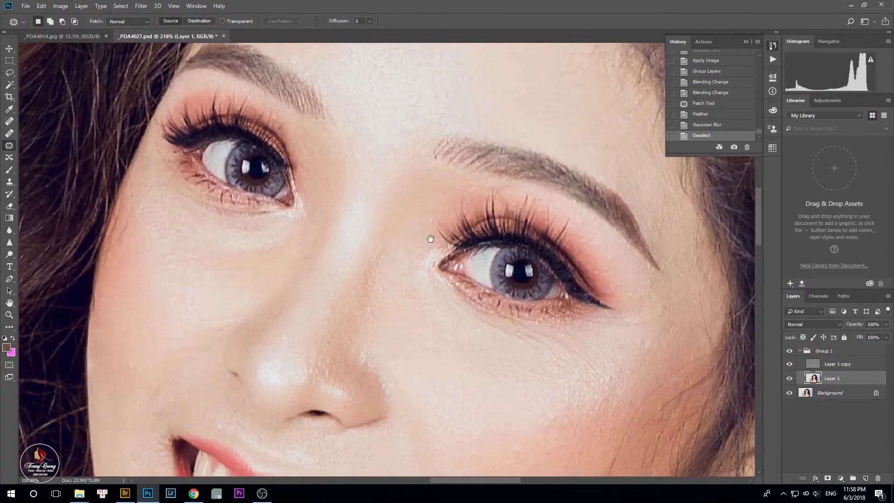
drag(451, 321, 412, 265)
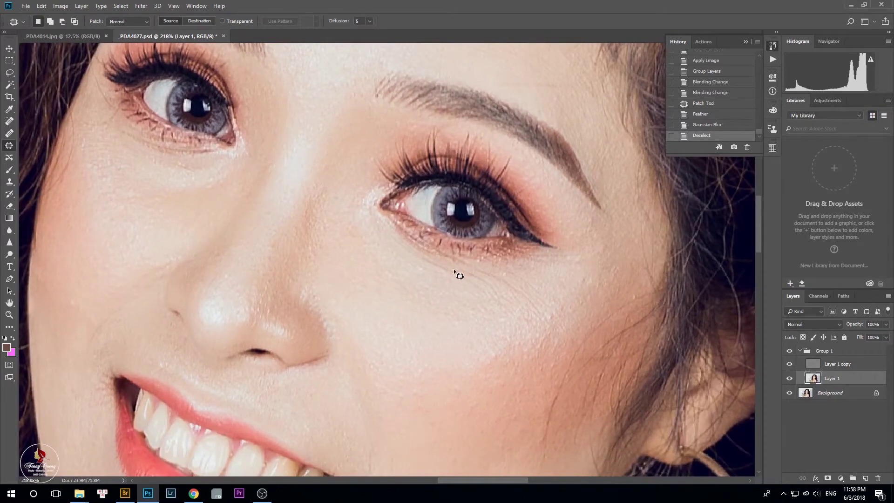
drag(472, 322, 416, 254)
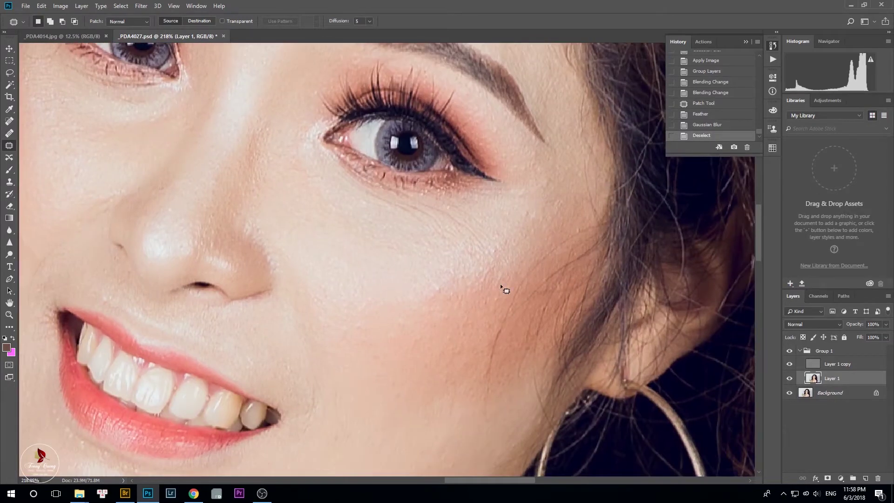
mouse_move(437, 252)
mouse_down()
mouse_move(409, 268)
mouse_move(418, 311)
mouse_up()
mouse_move(496, 229)
mouse_down()
mouse_move(446, 234)
mouse_move(400, 269)
mouse_up()
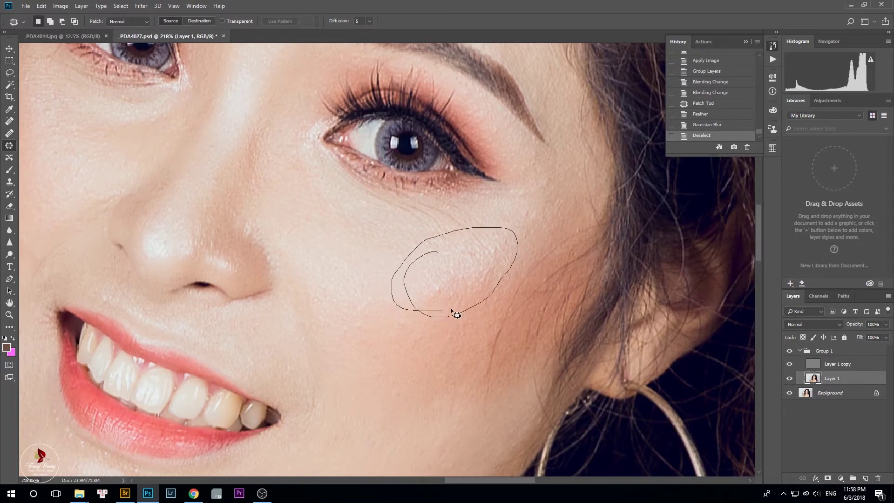
drag(442, 310, 443, 312)
key(shift+F6)
key(Return)
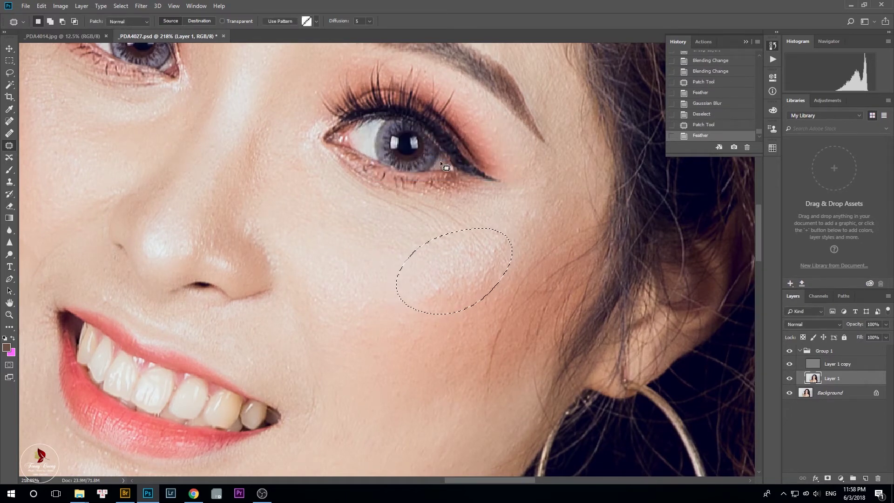
Apply Gaussian Blur with a 15-pixel radius to the feathered cheek selection
key(ctrl+alt+f)
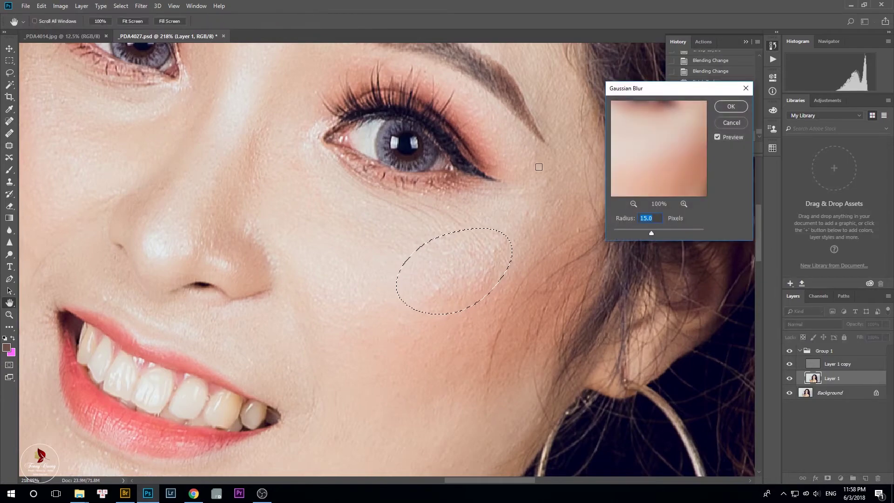
key(Escape)
scroll(512, 160, down, 2)
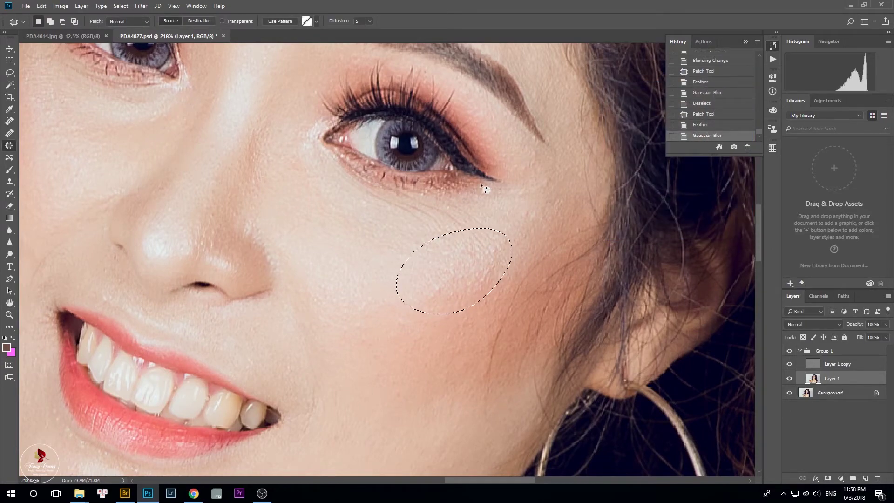
Deselect the blurred cheek highlight area
scroll(454, 266, up, 3)
key(ctrl+f)
scroll(491, 260, down, 3)
scroll(494, 259, down, 2)
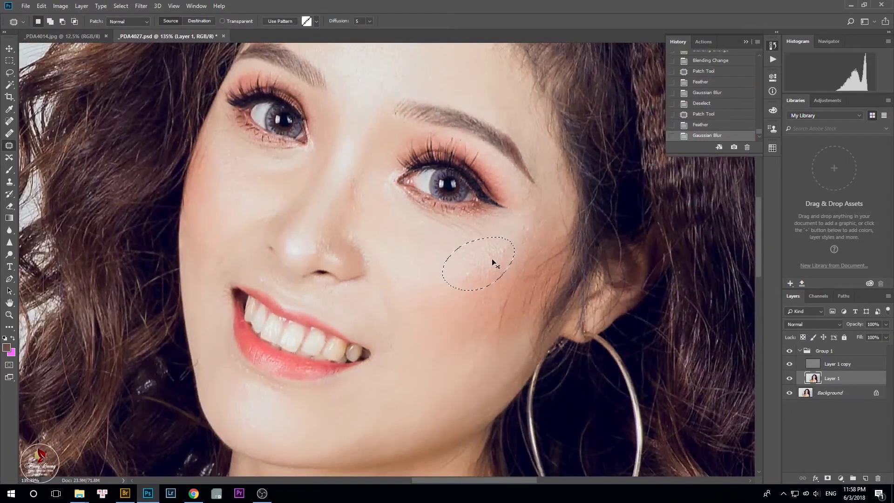
scroll(493, 258, up, 2)
key(ctrl+d)
scroll(485, 255, down, 2)
Outline the narrow shadow beside the nose bridge, near the inner corner of the earring-side eye, and feather the selection by 8 pixels
drag(387, 187, 402, 219)
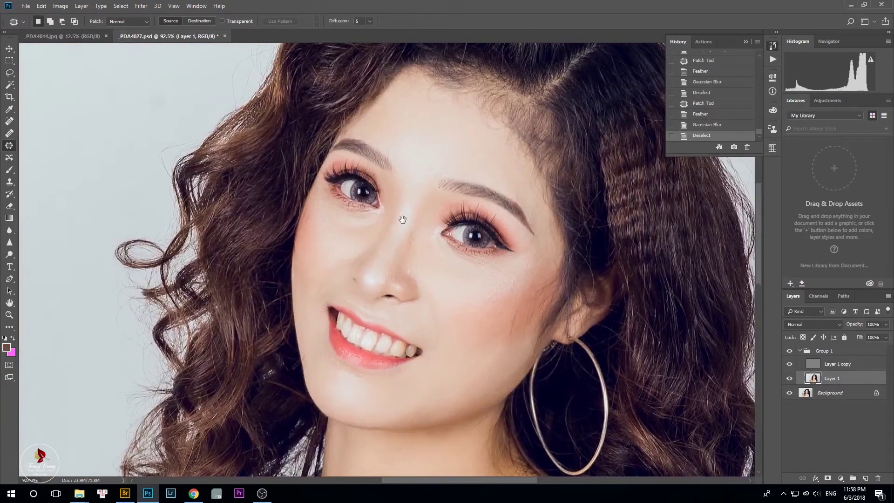
scroll(337, 226, up, 4)
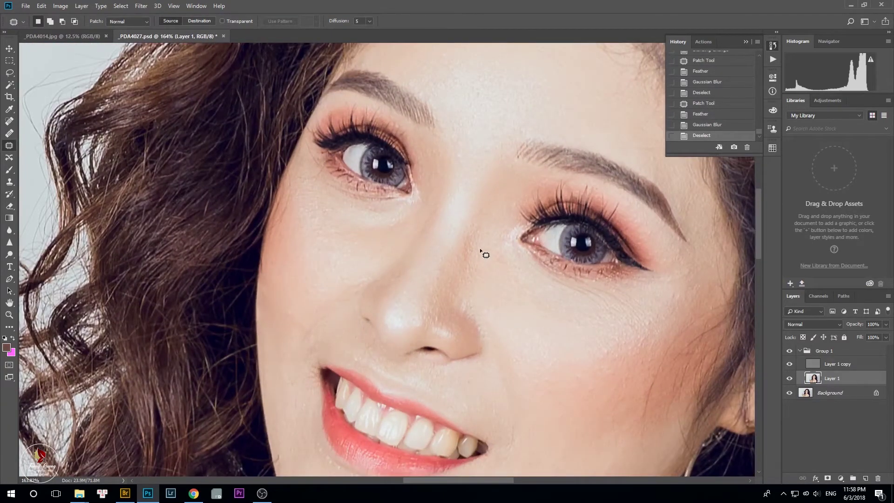
mouse_move(470, 213)
mouse_down()
mouse_move(444, 259)
mouse_move(461, 235)
mouse_move(452, 277)
mouse_move(473, 281)
mouse_move(494, 237)
mouse_move(490, 213)
mouse_move(472, 214)
mouse_up()
key(shift+F6)
key(Return)
key(ctrl+z)
key(shift+F6)
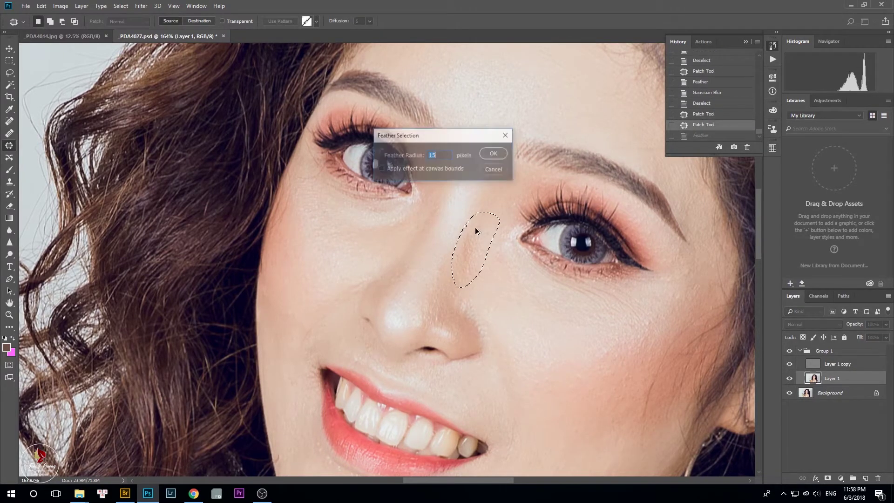
text(8)
click(486, 154)
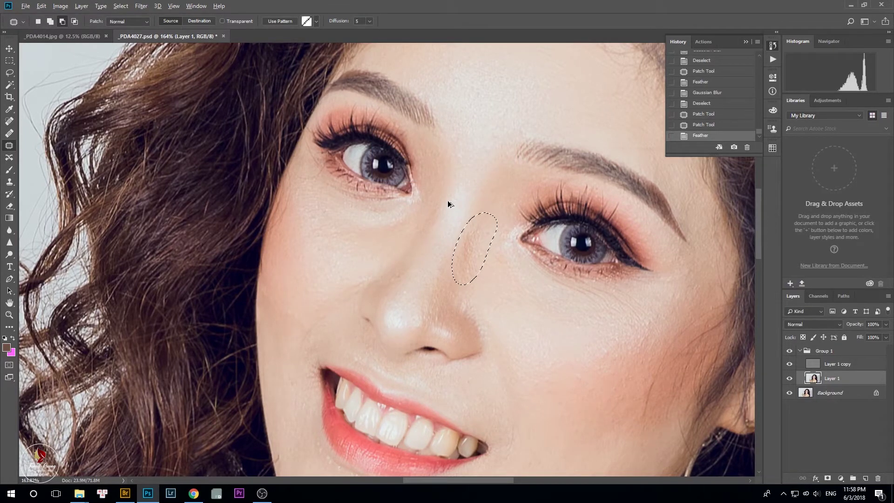
Apply Gaussian Blur with a 10-pixel radius to the nose-bridge shadow selection and deselect it
key(alt+t)
mouse_move(154, 110)
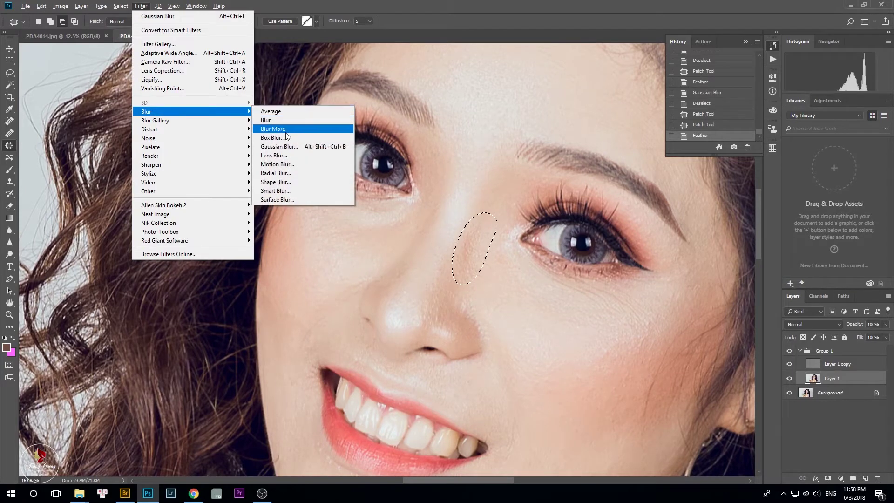
click(279, 148)
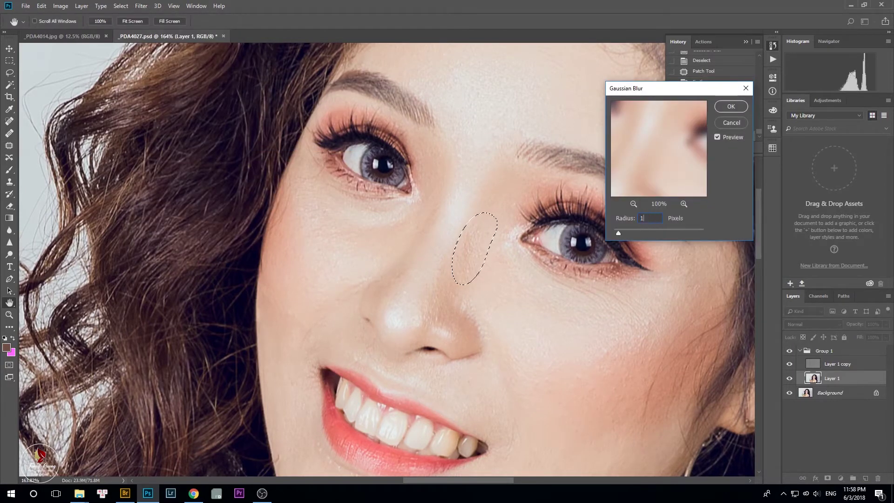
key(Return)
key(ctrl+d)
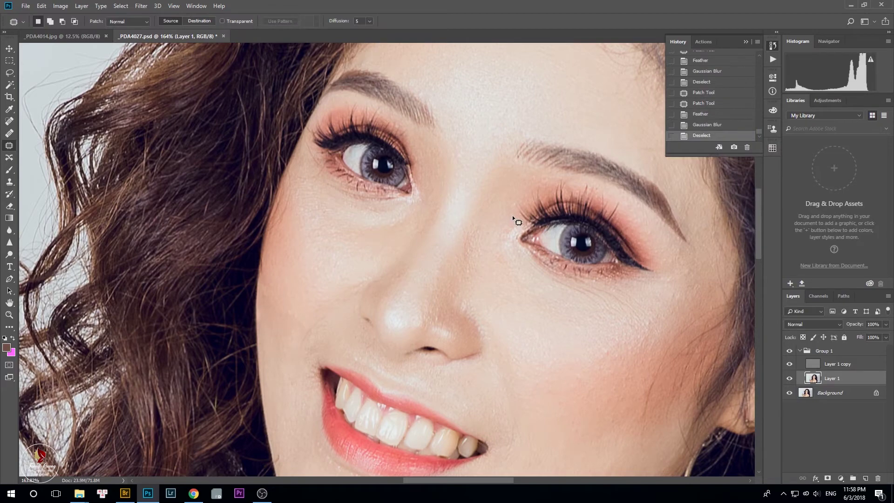
Outline the shaded side of the nose from the bridge down to the nostril and feather the selection by 15 pixels
scroll(507, 214, down, 3)
drag(507, 343, 487, 314)
drag(591, 289, 557, 300)
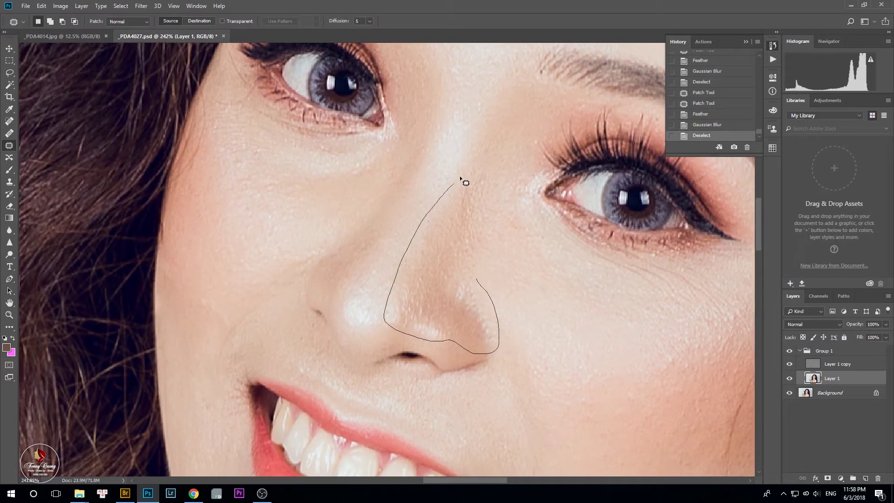
drag(491, 215, 478, 283)
key(shift+F6)
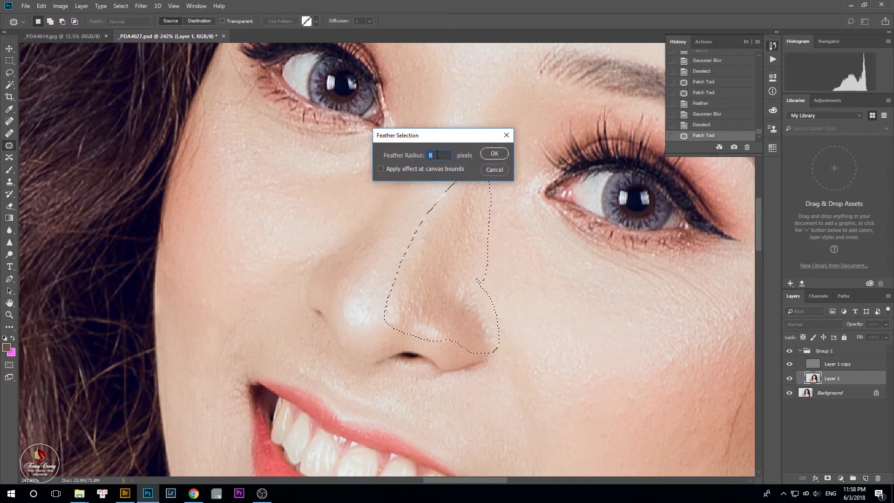
text(15)
key(Return)
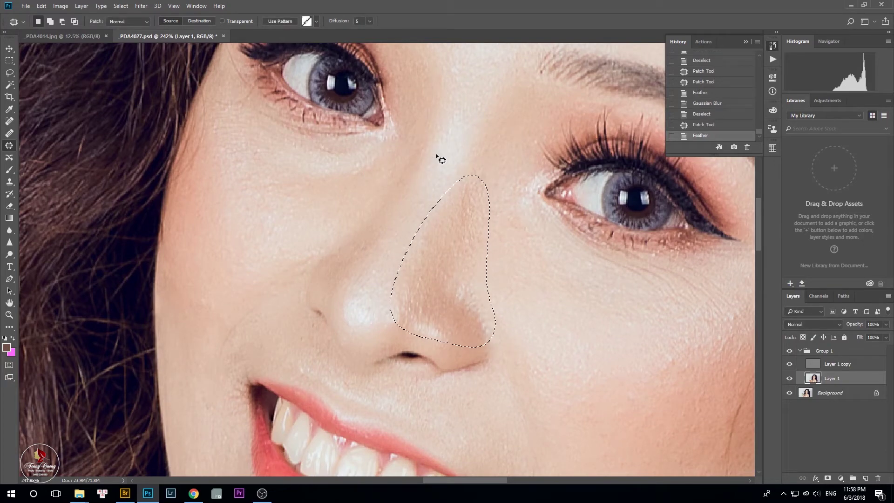
Try repeating the last Gaussian Blur on the shaded nose selection, compare before and after, and undo it
key(ctrl+f)
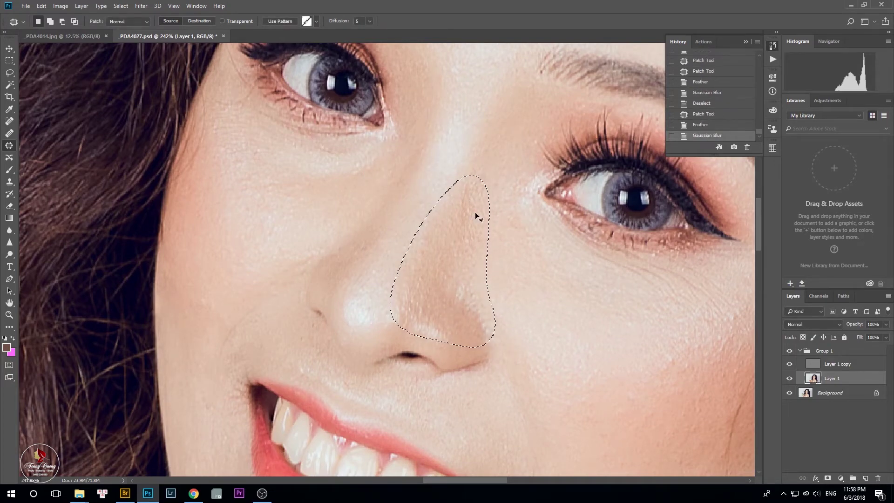
key(ctrl+z)
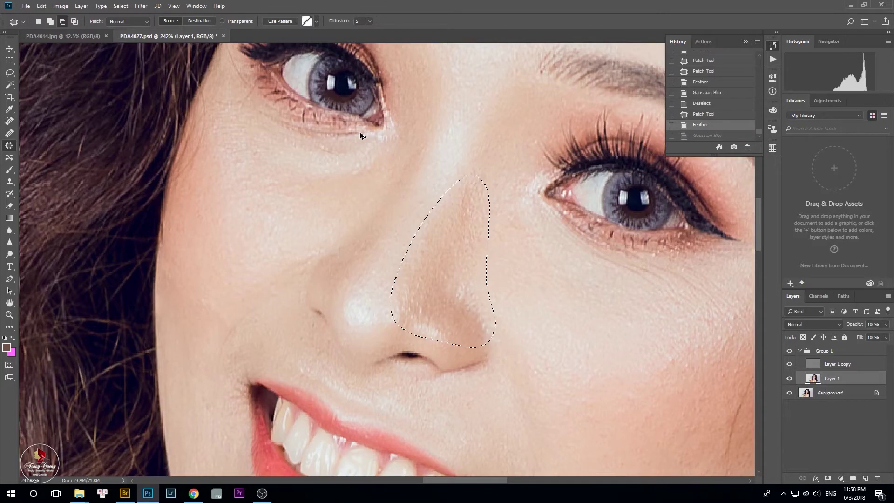
key(ctrl+z)
key(ctrl+z)
Apply Gaussian Blur with a radius of about 38.7 pixels to the shaded nose selection and deselect it
click(141, 6)
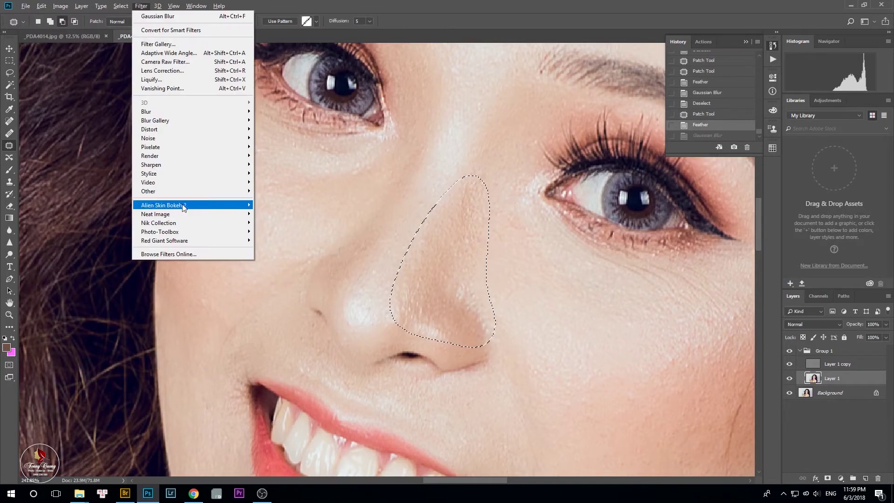
mouse_move(167, 112)
click(288, 147)
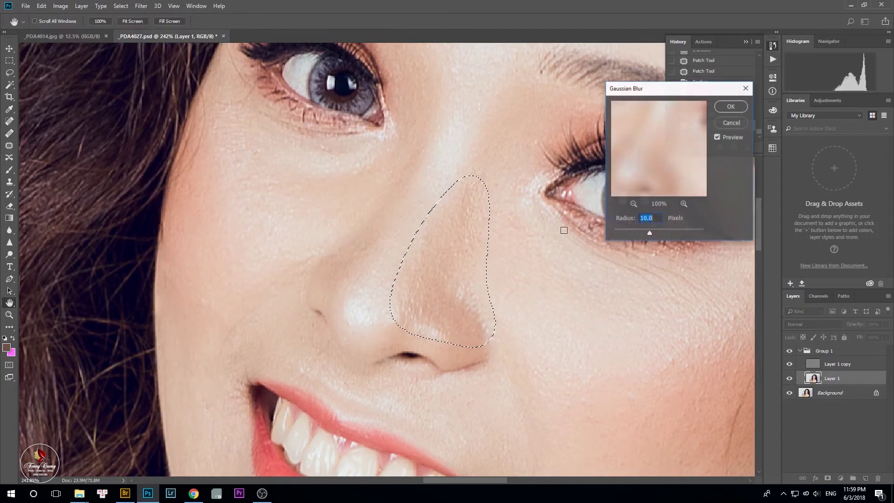
drag(649, 230, 657, 227)
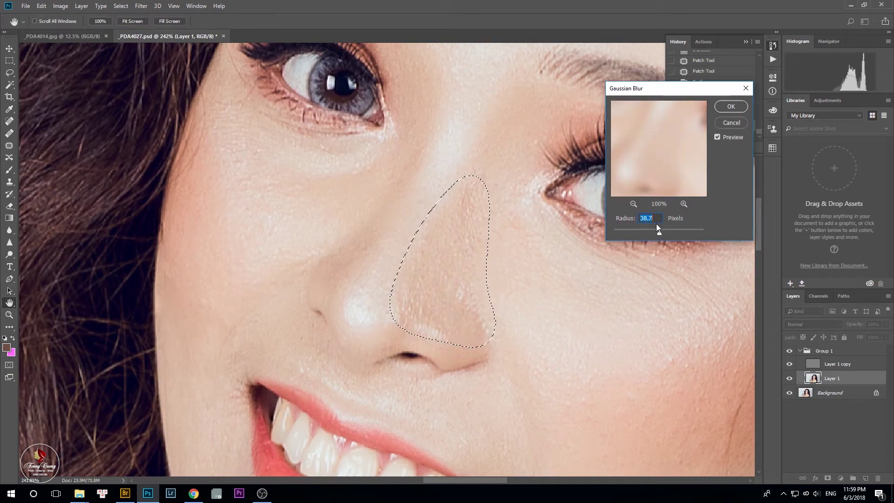
click(730, 106)
scroll(516, 284, down, 3)
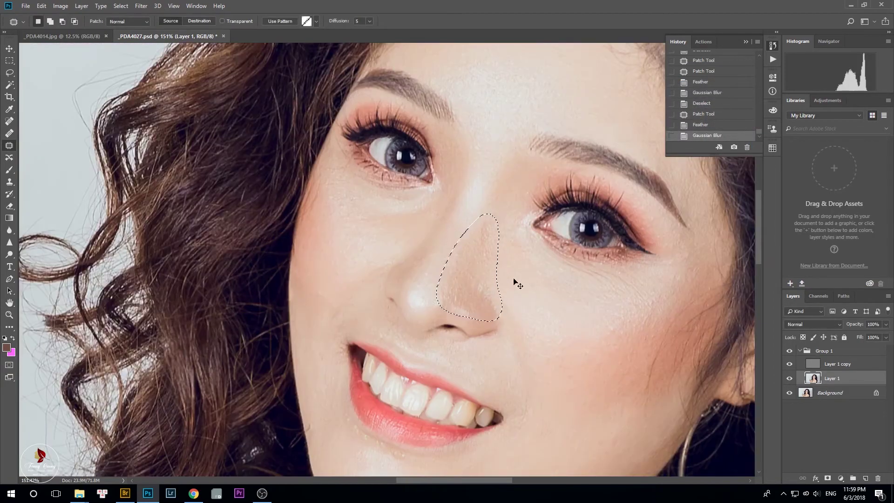
key(ctrl+d)
Outline a small oval on the side of the upper nose beside the earring-side eye and feather it by 10 pixels
scroll(529, 275, down, 4)
scroll(535, 278, up, 3)
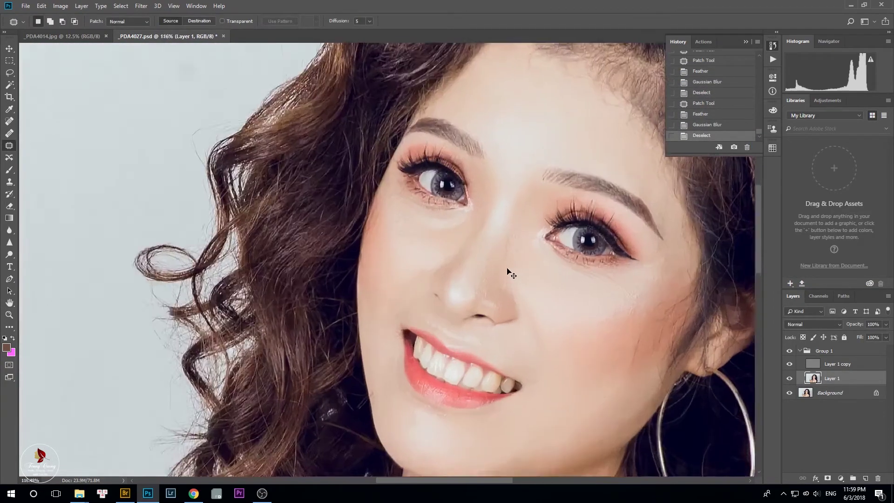
scroll(507, 268, up, 2)
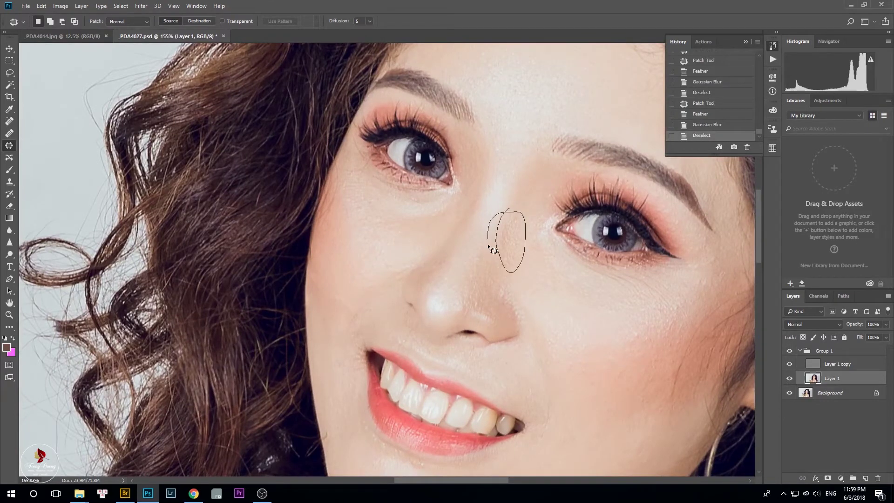
drag(488, 246, 493, 268)
key(shift+F6)
text(10)
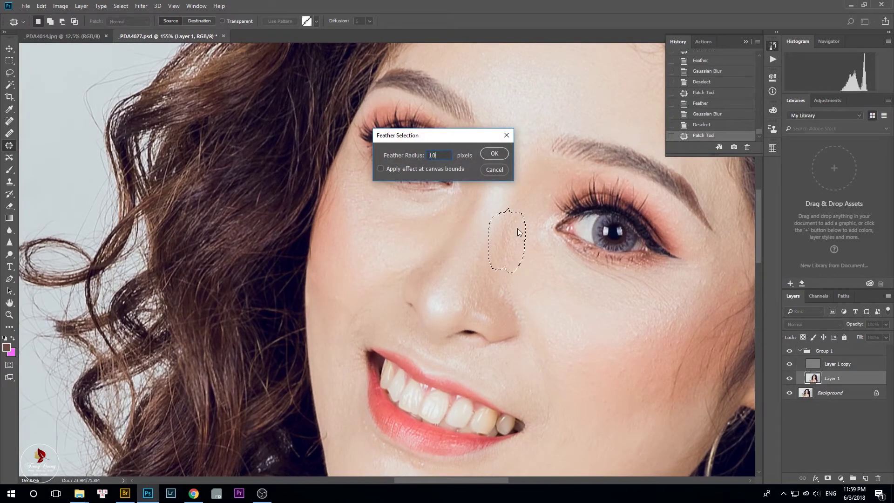
key(Return)
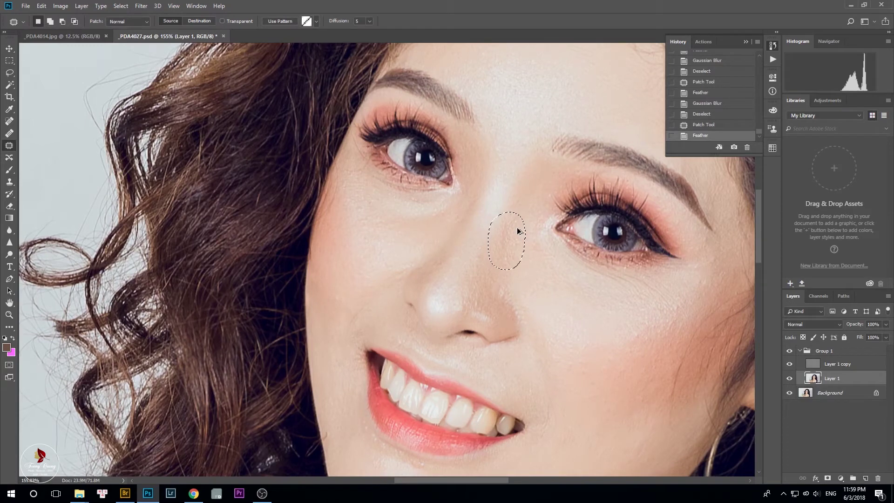
Apply Gaussian Blur with a 5-pixel radius to the oval selection on the upper nose and deselect it
key(ctrl+alt+f)
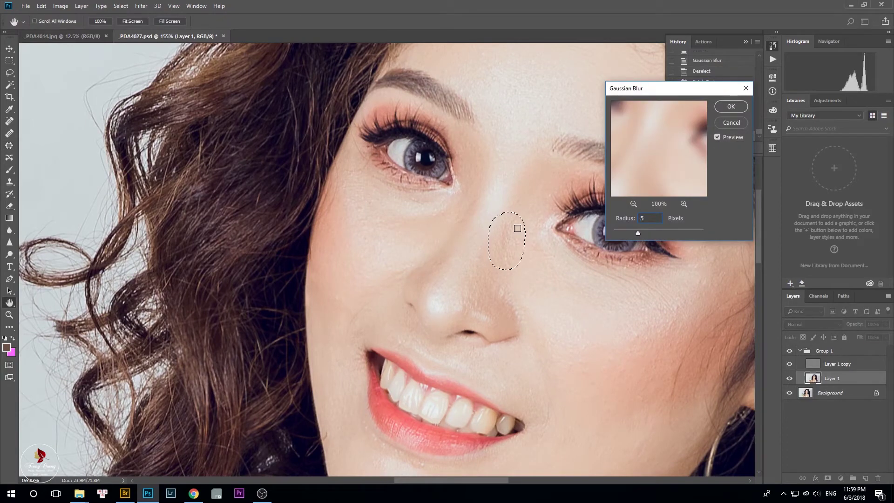
key(Return)
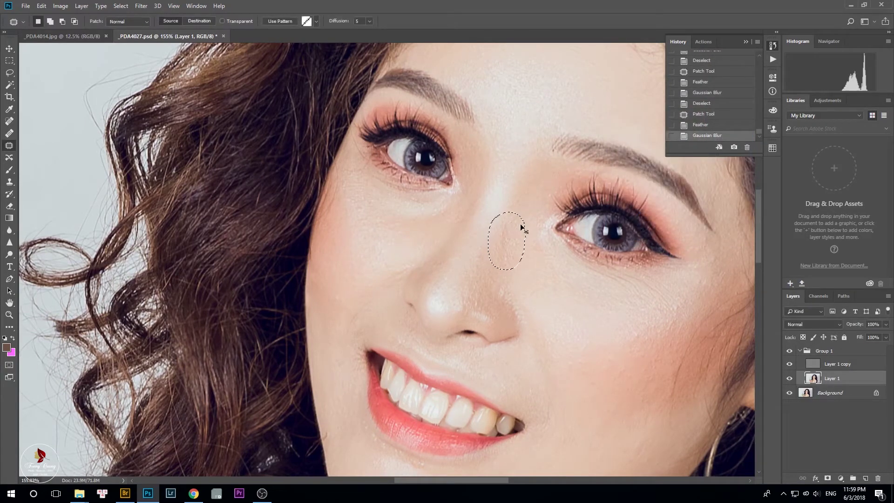
key(ctrl+d)
Outline the under-eye area of the eye farther from the earring and feather the selection by 8 pixels
scroll(489, 214, up, 2)
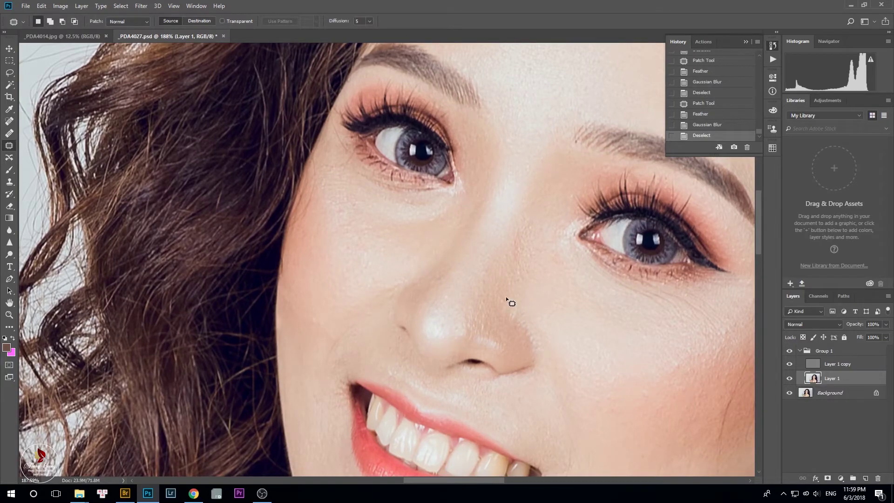
drag(572, 349, 374, 213)
drag(428, 231, 467, 277)
drag(298, 199, 371, 251)
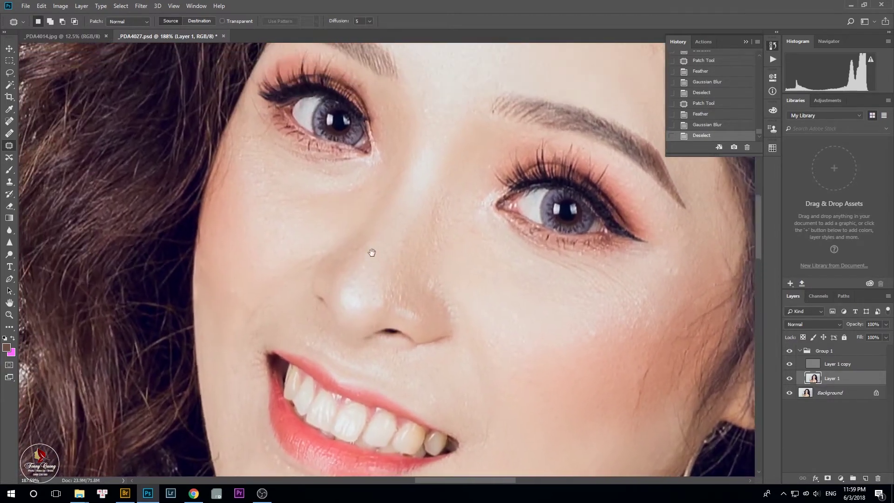
drag(276, 199, 340, 200)
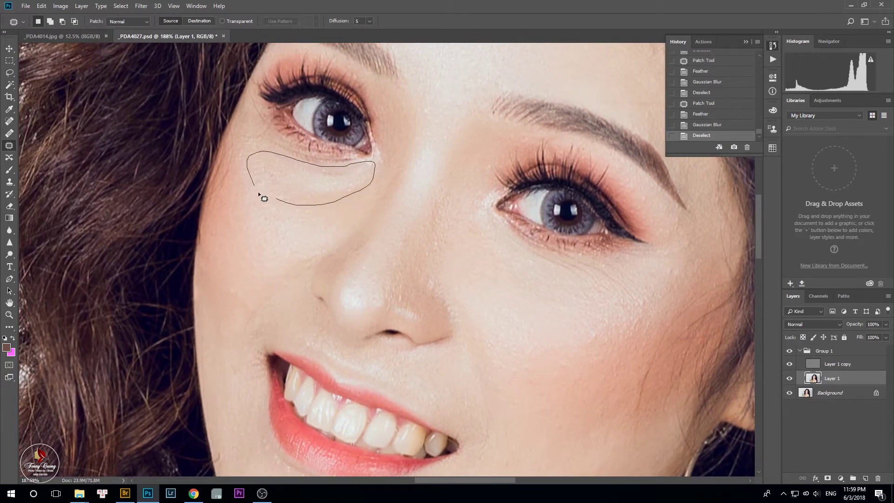
drag(345, 172, 342, 175)
key(shift+F6)
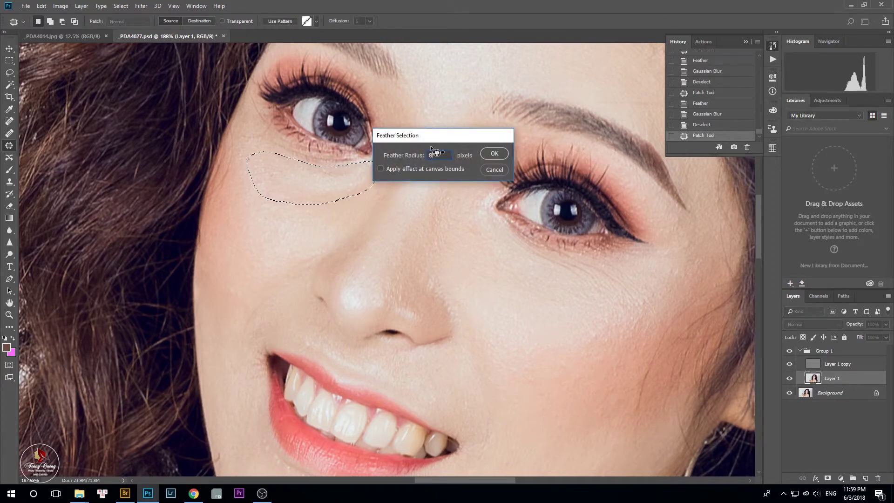
key(Return)
Apply Gaussian Blur twice to the feathered under-eye selection and deselect it
key(ctrl+f)
key(ctrl+f)
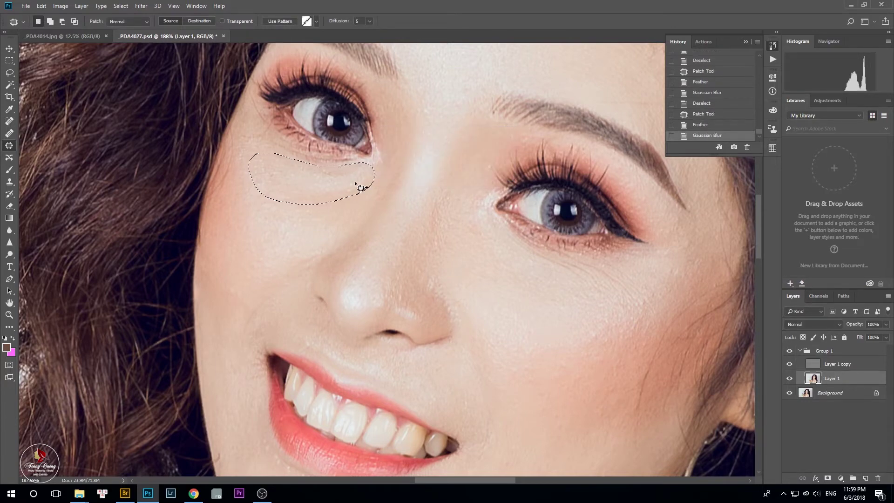
scroll(359, 185, down, 2)
key(ctrl+d)
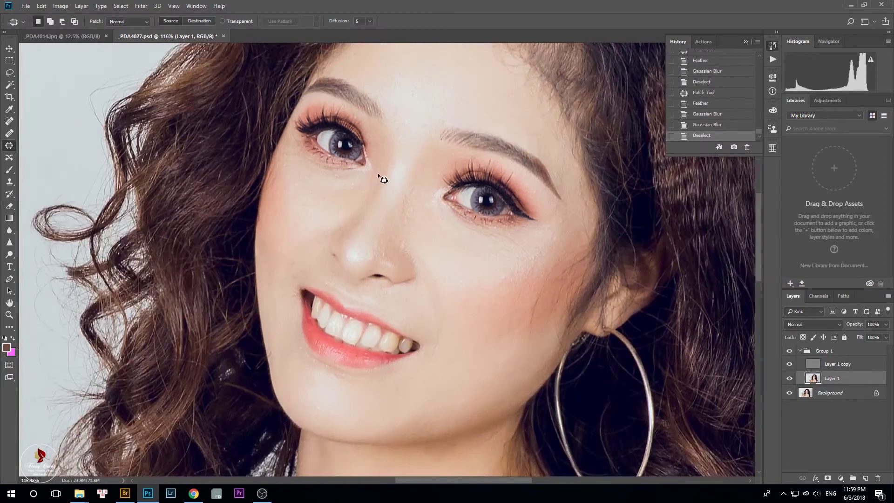
Outline the tip of the nose, including its highlight and shaded side, and feather the selection by 10 pixels
scroll(378, 172, down, 3)
scroll(533, 247, up, 4)
scroll(533, 247, up, 3)
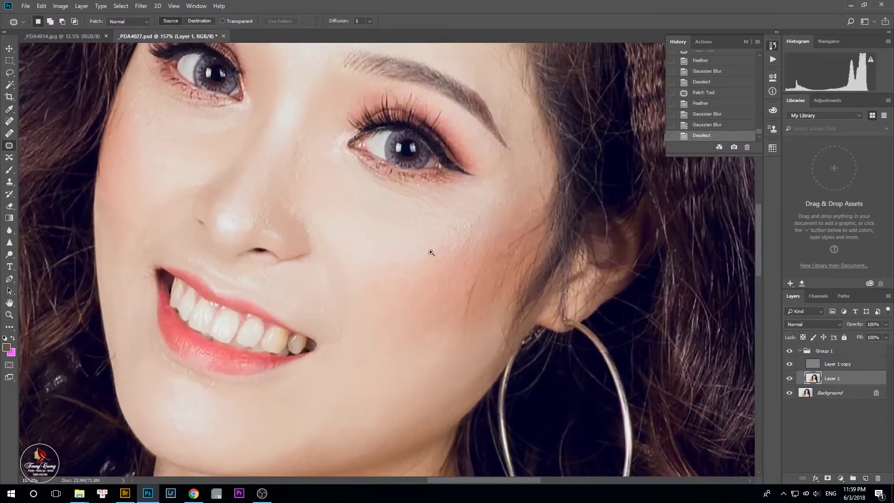
drag(396, 213, 445, 211)
drag(393, 255, 495, 279)
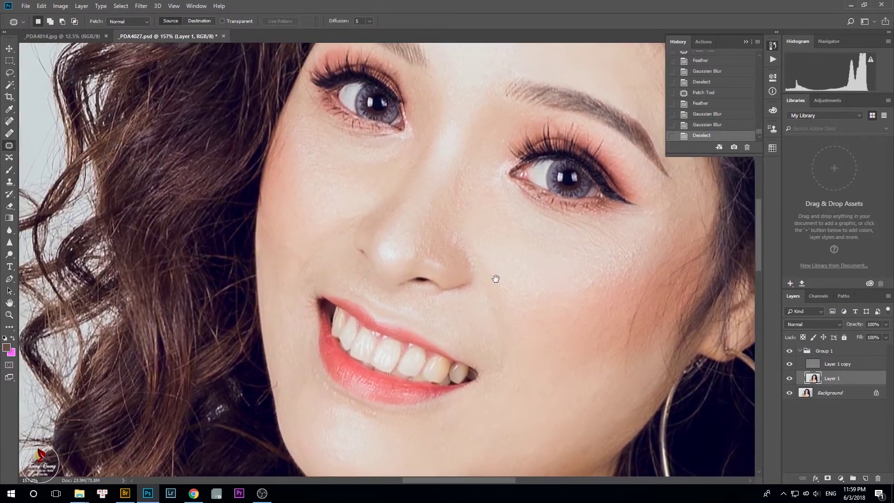
scroll(457, 243, up, 2)
drag(464, 203, 424, 245)
mouse_move(382, 293)
mouse_down()
mouse_move(362, 303)
mouse_move(384, 326)
mouse_move(427, 323)
mouse_move(421, 288)
mouse_move(385, 259)
mouse_move(350, 294)
mouse_move(367, 325)
mouse_move(420, 333)
mouse_move(417, 272)
mouse_move(351, 269)
mouse_up()
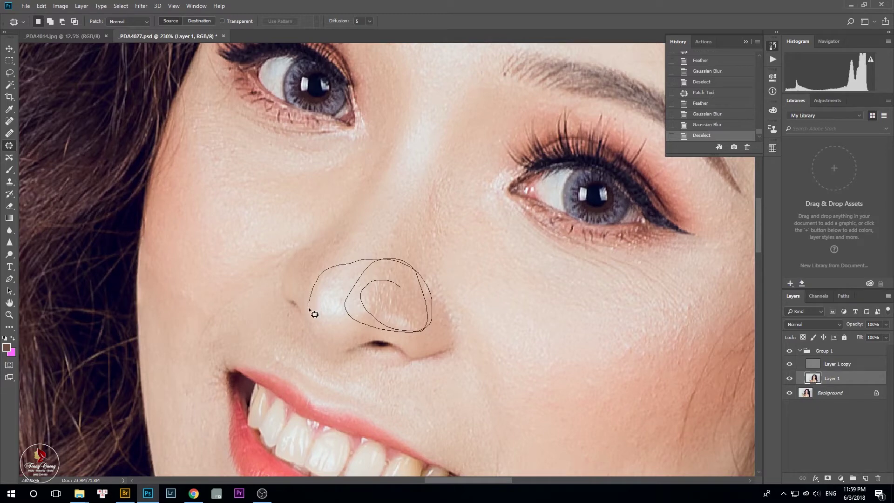
drag(309, 309, 310, 311)
key(shift+F6)
text(010)
key(Return)
Apply Gaussian Blur with a 10-pixel radius to the nose-tip selection on Layer 1 and deselect it
key(ctrl+alt+b)
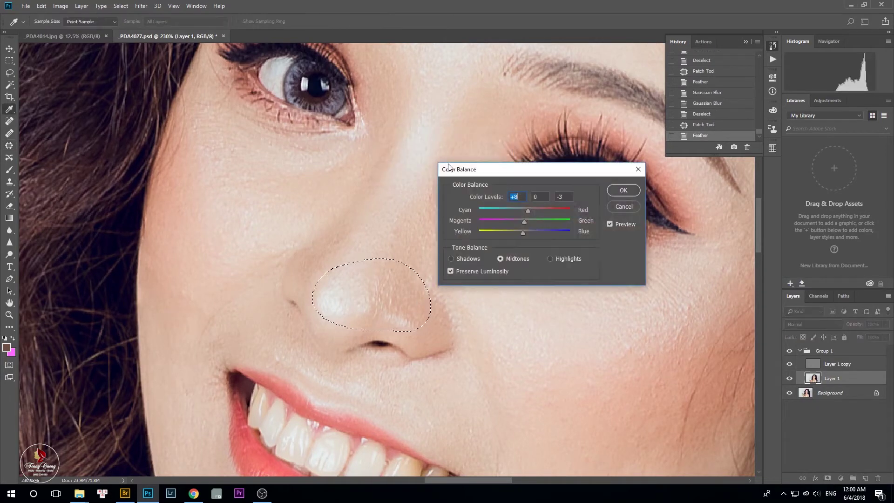
key(Escape)
key(ctrl+alt+f)
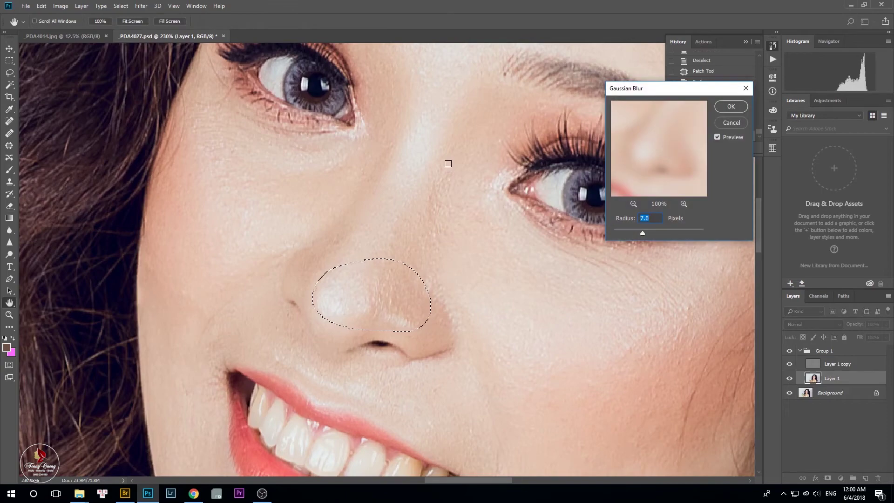
text(10)
key(Return)
scroll(451, 186, down, 6)
key(ctrl+d)
key(j)
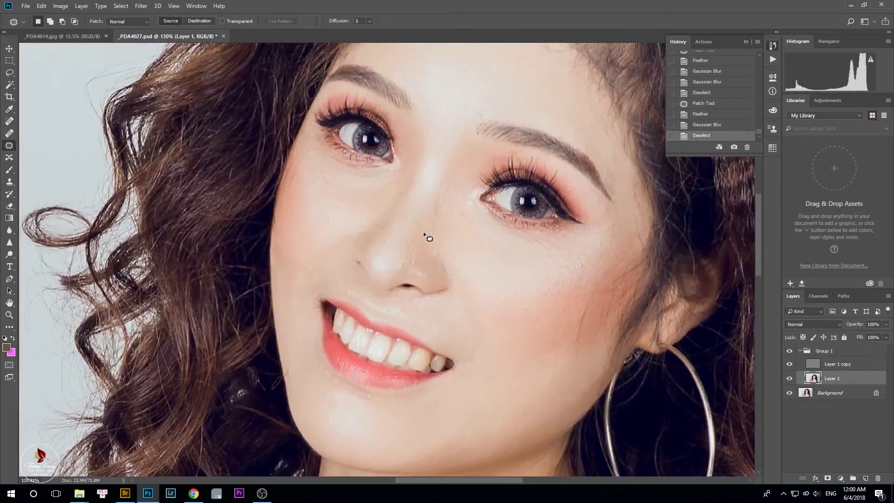
Outline the skin under the eye farther from the earring, extending past its outer corner, and feather the selection
scroll(369, 233, up, 6)
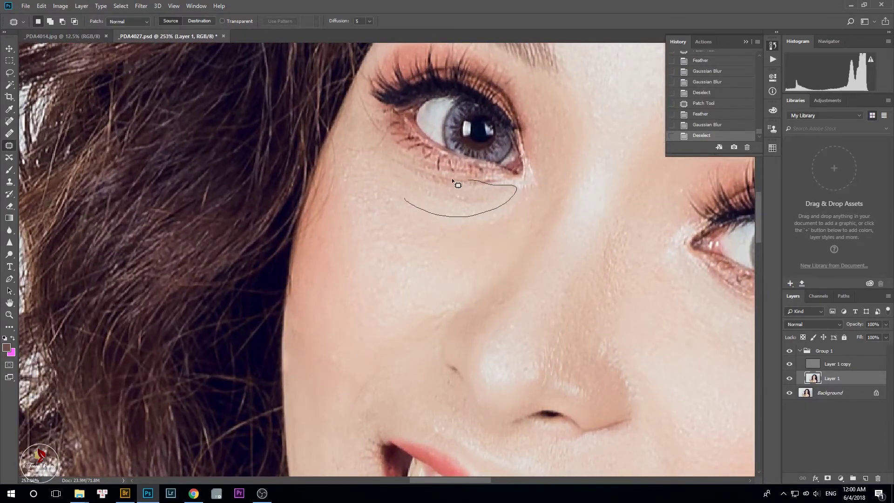
drag(430, 216, 432, 199)
key(shift+F6)
key(Escape)
shift+drag(399, 163, 433, 165)
drag(495, 189, 494, 186)
mouse_move(404, 165)
mouse_down()
mouse_move(504, 181)
mouse_move(470, 190)
mouse_move(512, 195)
mouse_up()
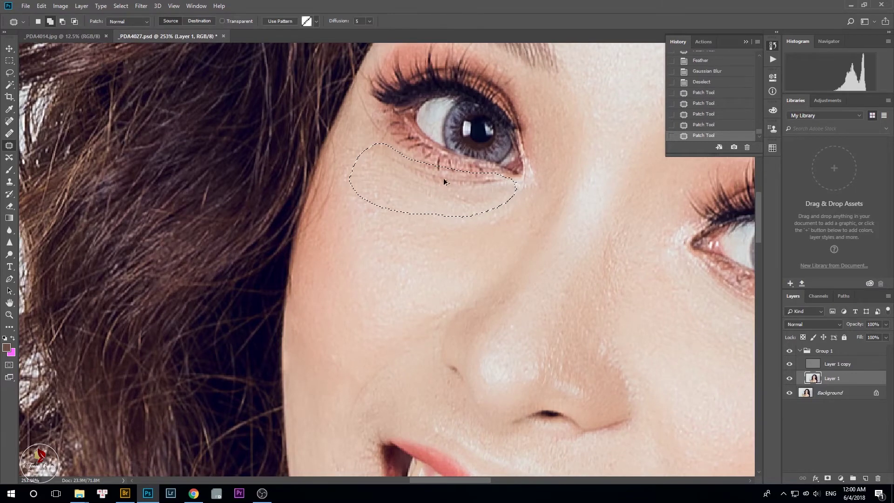
key(shift+F6)
click(492, 153)
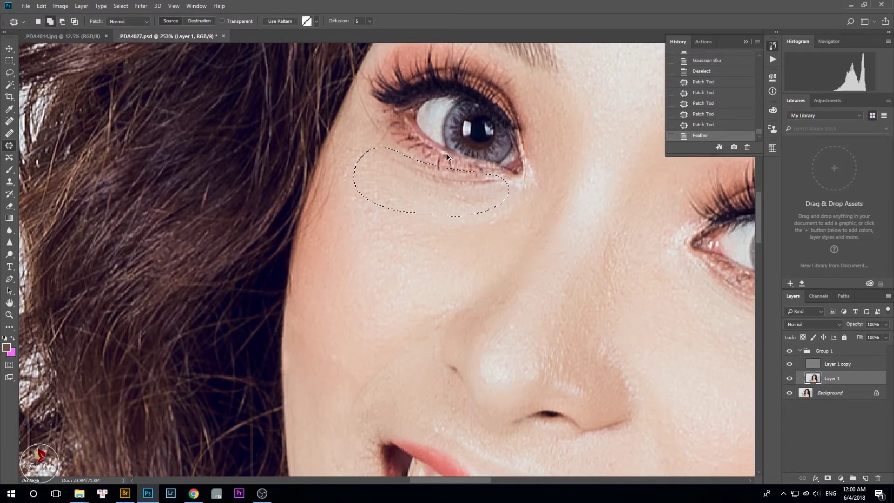
Apply Gaussian Blur to the feathered under-eye selection on Layer 1 and deselect it
key(ctrl+alt+f)
key(Return)
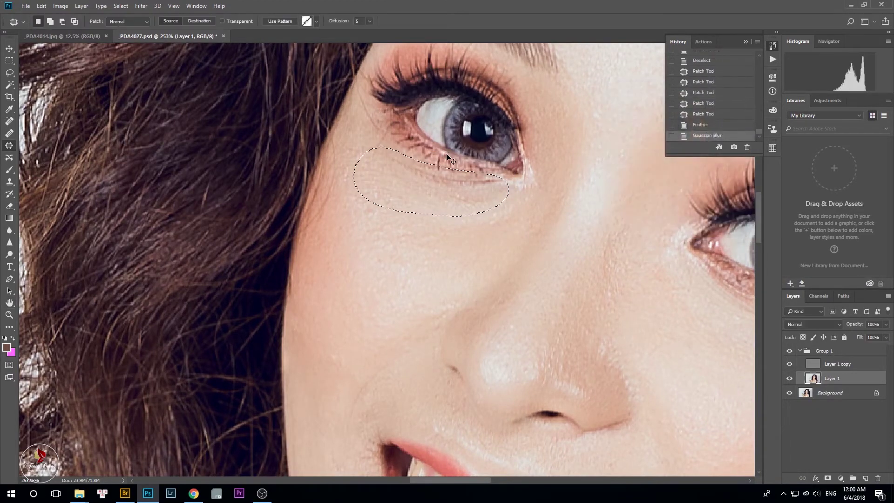
scroll(444, 203, down, 5)
key(ctrl+d)
scroll(444, 203, down, 5)
Outline the blushed cheek between the nose and the ear with the earring, and feather the selection by 15 pixels
scroll(575, 253, up, 5)
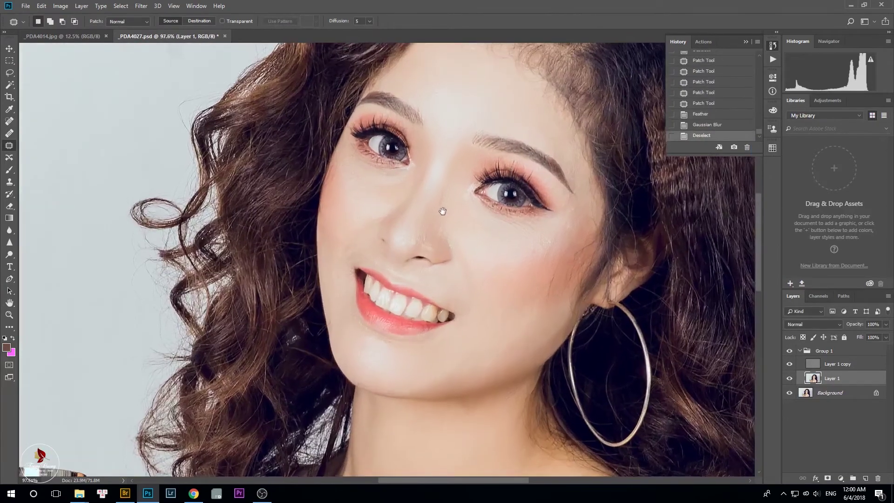
scroll(603, 277, up, 2)
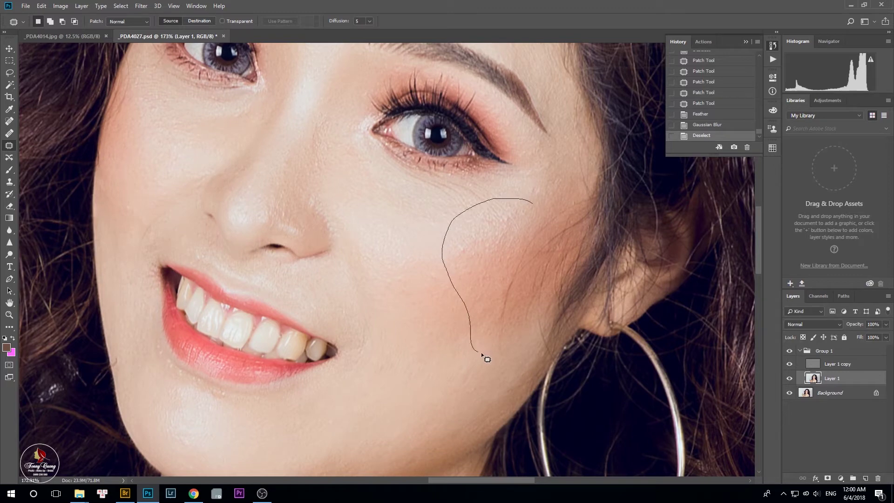
mouse_move(544, 308)
mouse_down()
mouse_move(551, 226)
mouse_move(534, 195)
mouse_move(396, 205)
mouse_up()
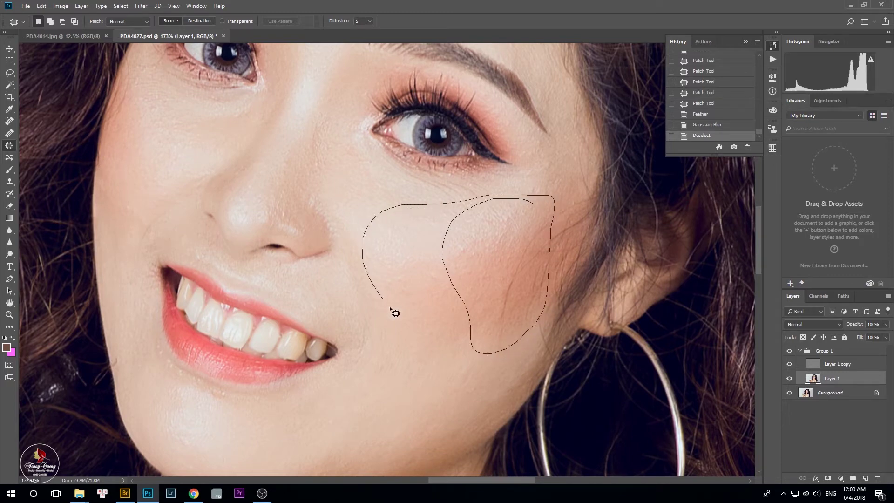
mouse_move(489, 353)
mouse_down()
mouse_move(524, 329)
mouse_move(562, 250)
mouse_up()
mouse_move(505, 189)
mouse_down()
mouse_move(375, 205)
mouse_move(360, 233)
mouse_up()
key(shift+F6)
text(15)
key(Return)
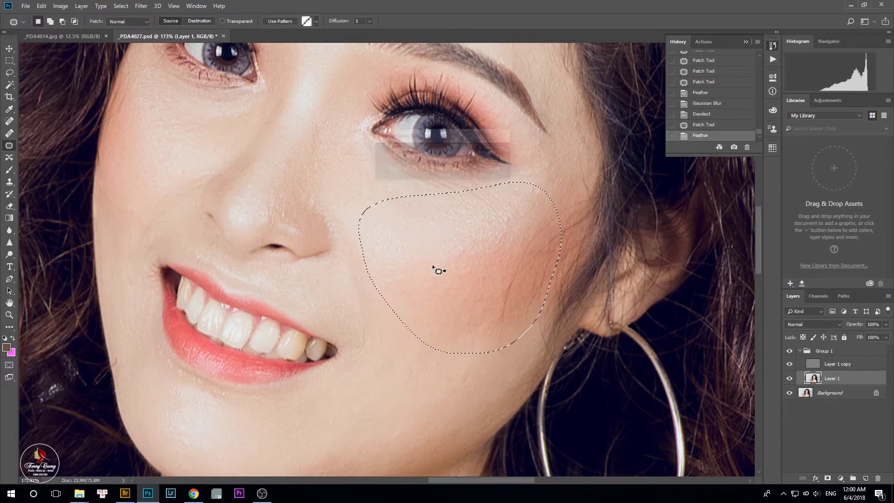
Apply Gaussian Blur with a 15-pixel radius to the feathered cheek selection and deselect it
key(ctrl+alt+f)
key(Return)
key(ctrl+d)
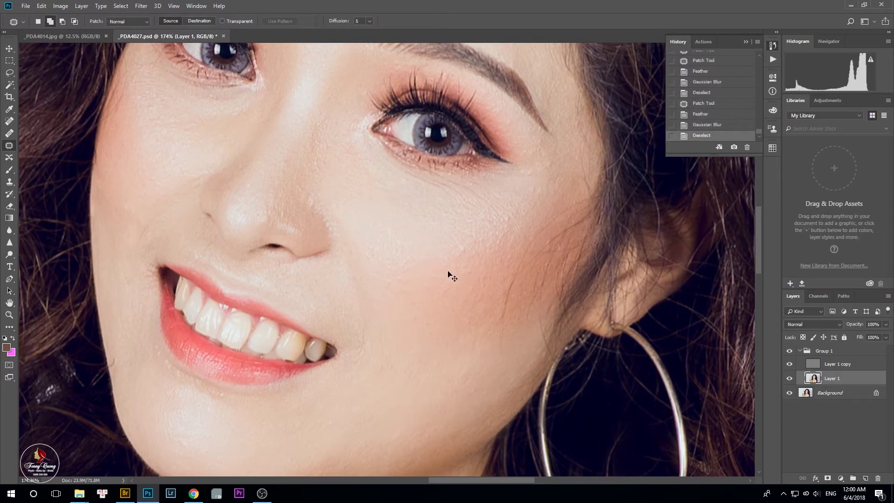
Outline the under-eye area on the earring side, reaching out toward the temple, and feather the selection by 15 pixels
scroll(501, 267, down, 3)
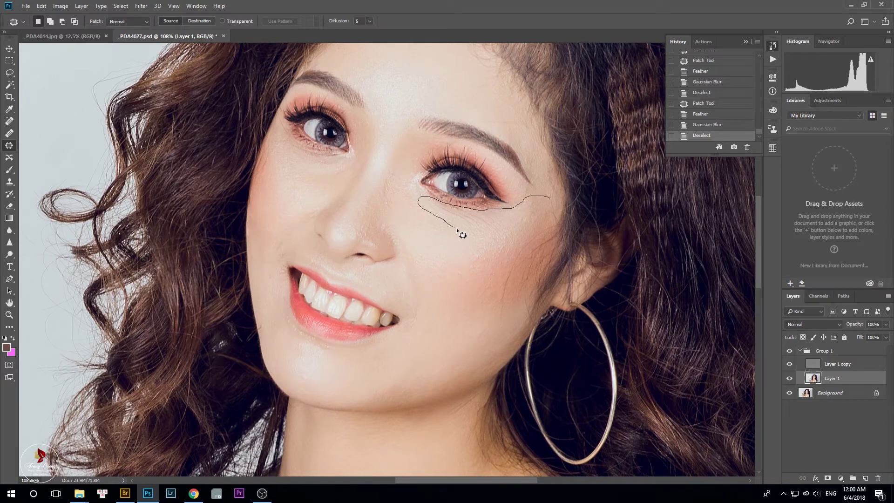
drag(523, 209, 550, 201)
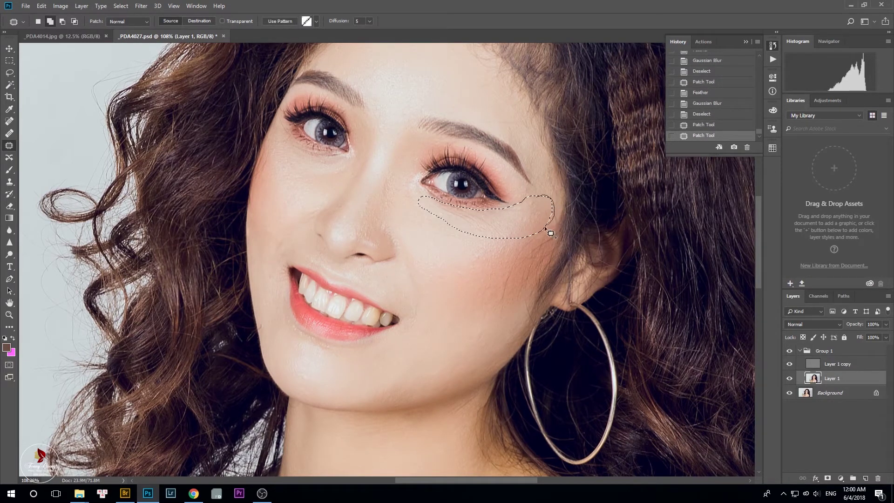
mouse_move(494, 249)
mouse_down()
mouse_move(453, 236)
mouse_move(413, 199)
mouse_move(440, 204)
mouse_up()
scroll(463, 230, up, 3)
key(shift+F6)
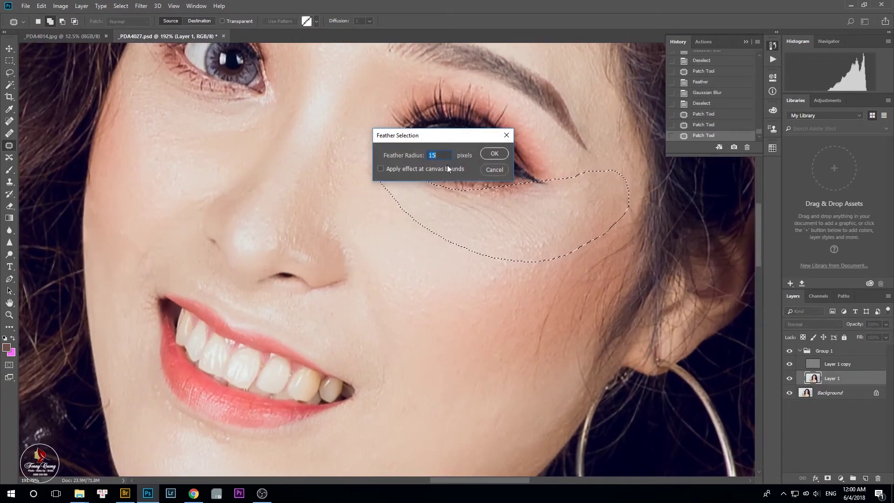
key(Return)
Apply Gaussian Blur with a 15-pixel radius to the earring-side under-eye selection, fade the blur, and deselect it
key(ctrl+alt+f)
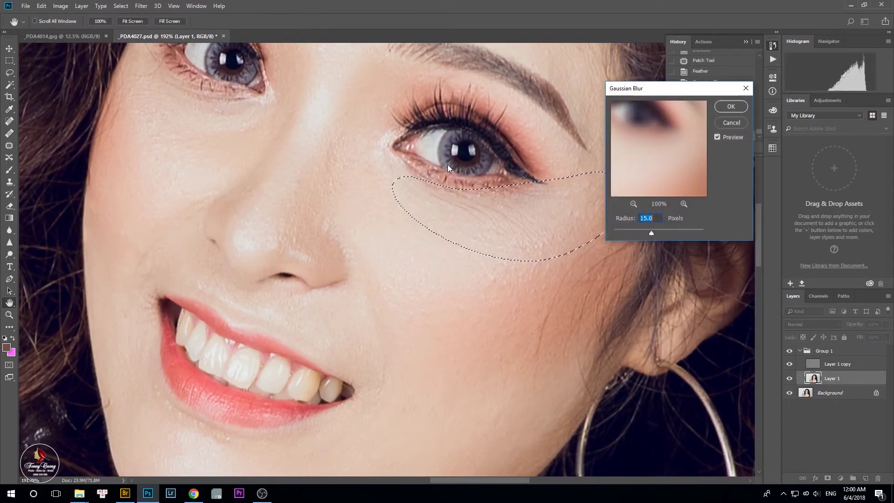
key(Escape)
key(ctrl+f)
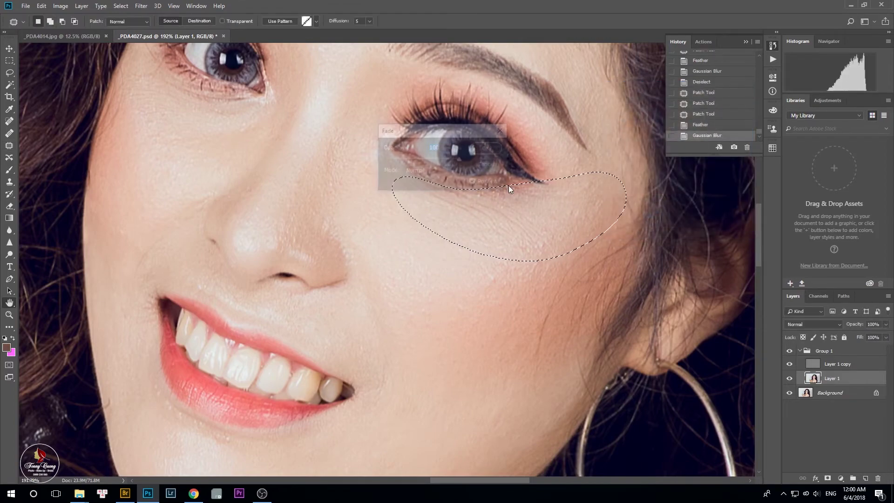
key(ctrl+shift+f)
key(Return)
scroll(448, 158, down, 3)
key(ctrl+d)
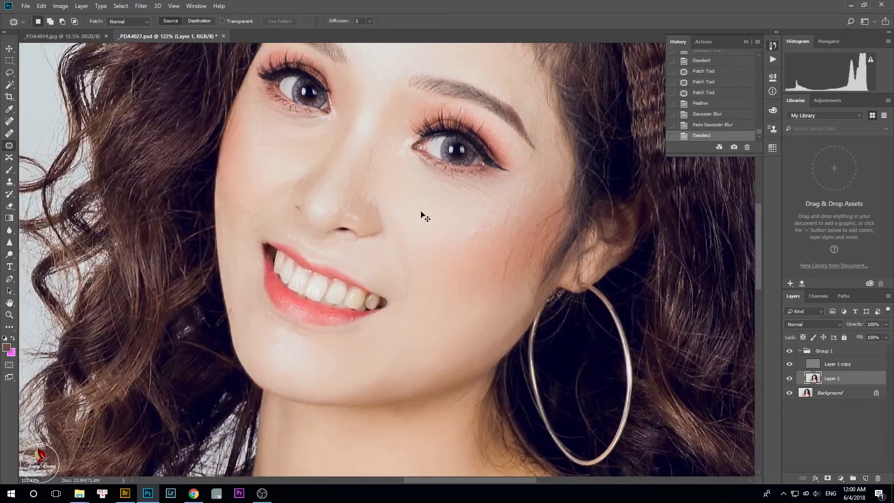
Outline the skin below the inner corner of the eye farther from the earring and feather the selection by 10 pixels
scroll(419, 212, down, 5)
scroll(360, 162, up, 4)
scroll(347, 237, up, 6)
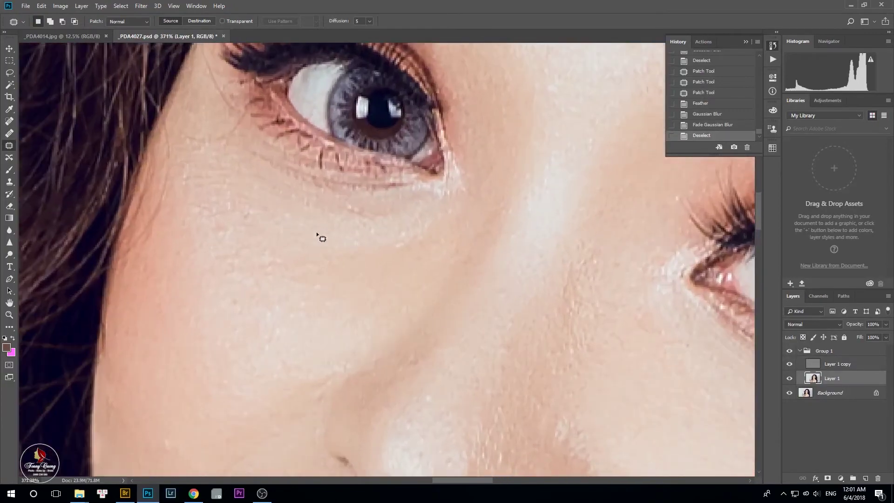
mouse_move(325, 227)
mouse_down()
mouse_move(300, 282)
mouse_move(409, 267)
mouse_up()
mouse_move(470, 206)
mouse_down()
mouse_move(359, 210)
mouse_move(340, 224)
mouse_move(412, 216)
mouse_move(361, 200)
mouse_move(298, 235)
mouse_up()
mouse_move(394, 235)
mouse_down()
mouse_move(454, 199)
mouse_move(396, 208)
mouse_up()
key(shift+F6)
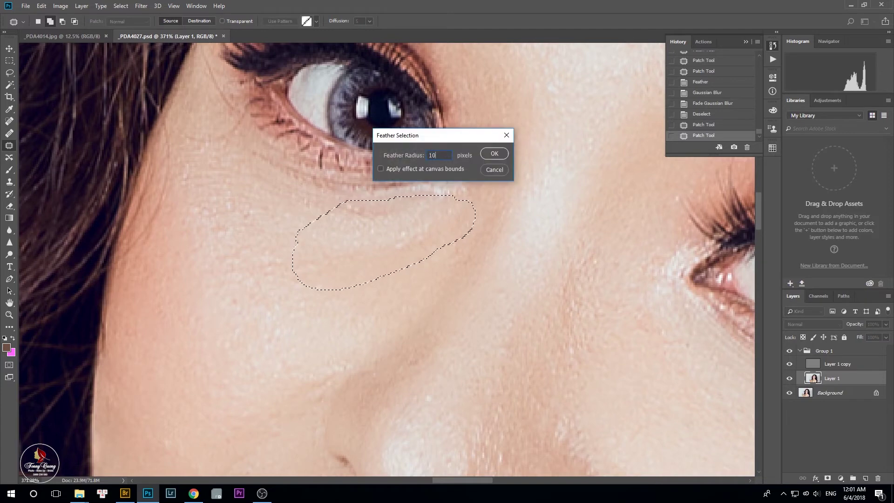
key(Return)
Apply Gaussian Blur with a 15-pixel radius to the selection below the inner eye corner and deselect it
key(ctrl+alt+f)
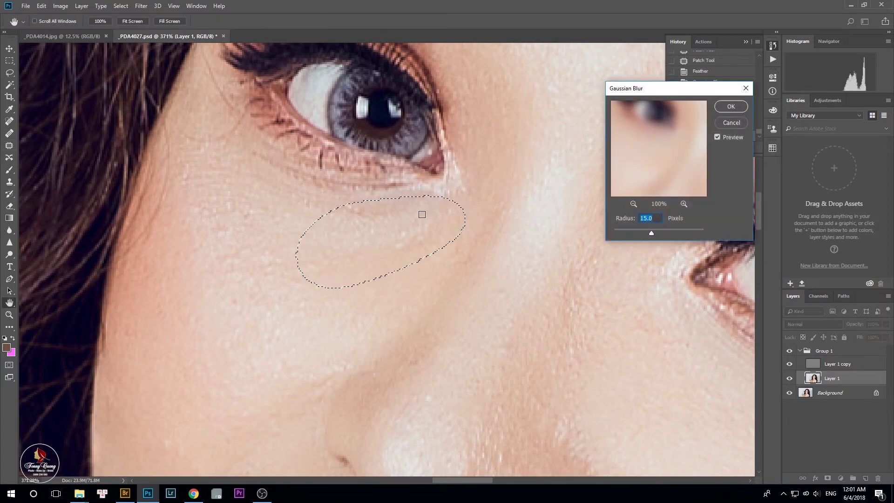
key(Return)
key(ctrl+d)
scroll(425, 219, down, 5)
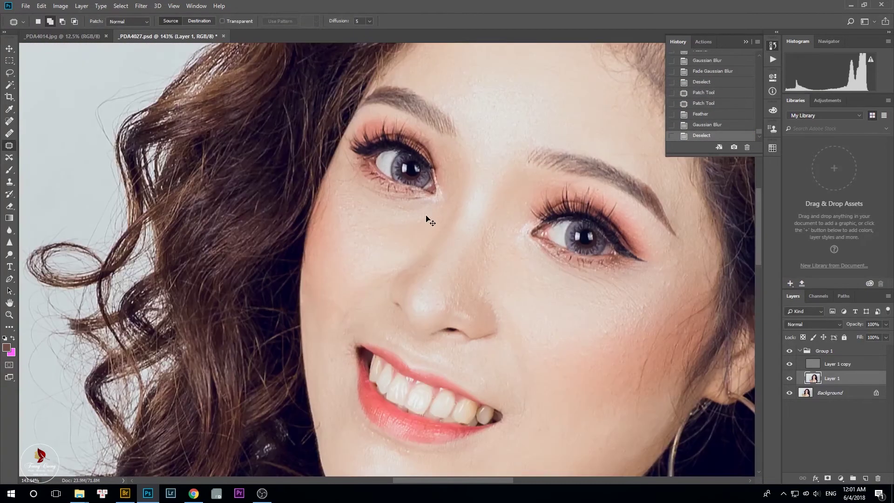
Outline the highlighted area of the chin below the lower lip
scroll(480, 335, up, 2)
drag(479, 347, 482, 178)
drag(480, 320, 483, 236)
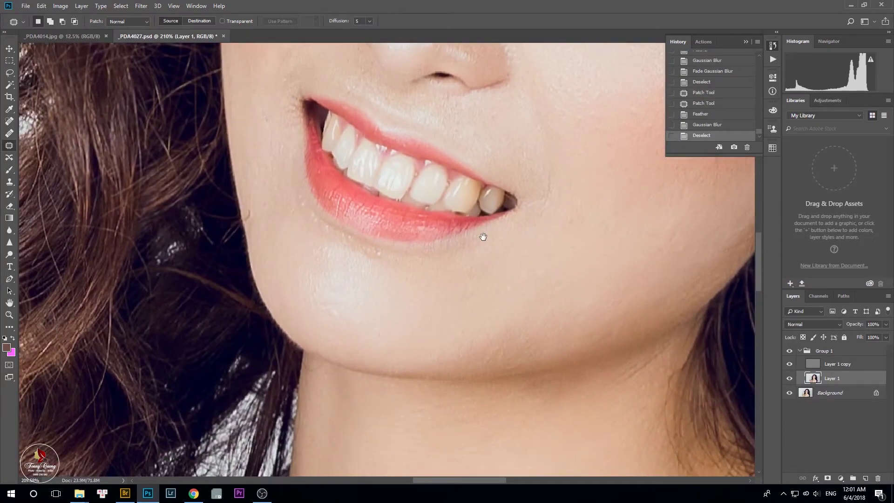
scroll(285, 303, up, 2)
mouse_move(295, 283)
mouse_down()
mouse_move(308, 313)
mouse_move(371, 348)
mouse_move(492, 350)
mouse_move(514, 294)
mouse_up()
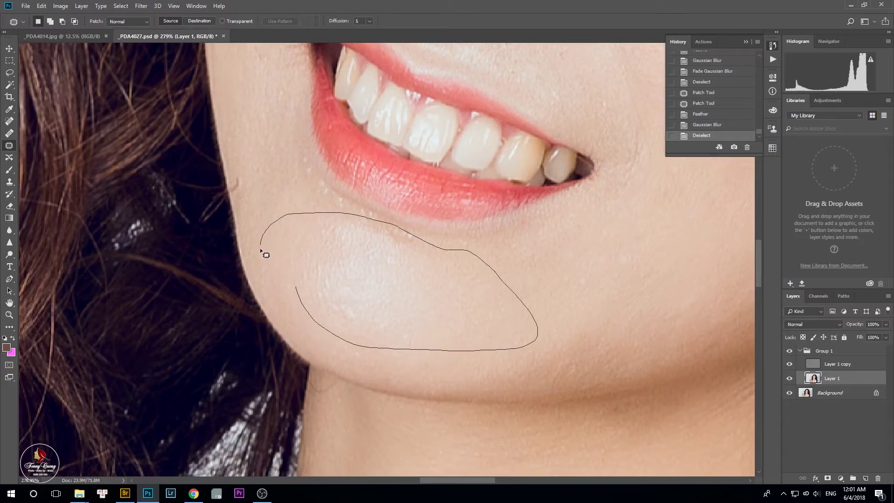
Extend the chin selection toward the lower jawline, trim its side toward the ear, and feather it by 15 pixels
mouse_move(316, 332)
mouse_down()
mouse_move(358, 358)
mouse_move(438, 374)
mouse_move(532, 369)
mouse_move(548, 313)
mouse_move(490, 265)
mouse_move(465, 252)
mouse_up()
mouse_move(498, 322)
mouse_down()
mouse_move(618, 297)
mouse_move(505, 321)
mouse_up()
mouse_move(523, 253)
mouse_down()
mouse_move(496, 261)
mouse_move(524, 258)
mouse_up()
mouse_move(504, 263)
mouse_down()
mouse_move(495, 288)
mouse_move(534, 303)
mouse_up()
mouse_move(527, 253)
mouse_down()
mouse_move(491, 259)
mouse_move(527, 311)
mouse_move(523, 354)
mouse_move(487, 398)
mouse_move(497, 401)
mouse_up()
key(shift+F6)
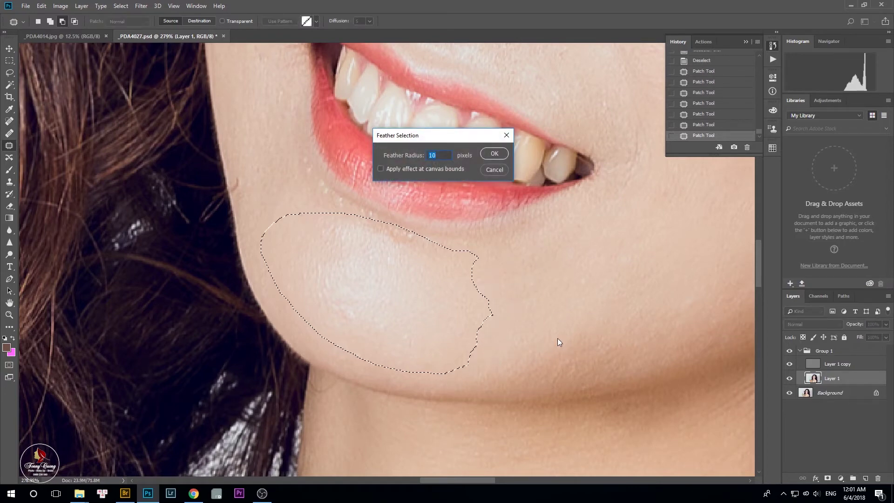
text(15)
key(Return)
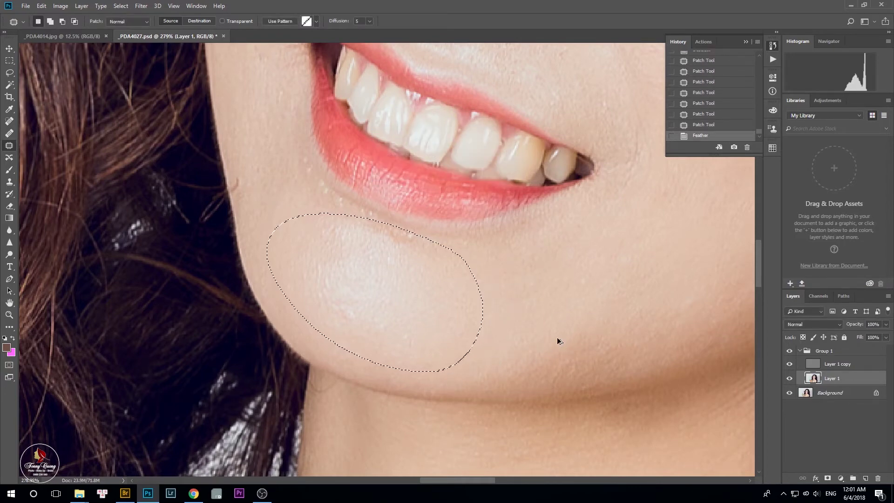
Try a Gaussian Blur on the feathered chin selection, and undo the deselection and the blur
key(ctrl+alt+f)
text(5)
key(Return)
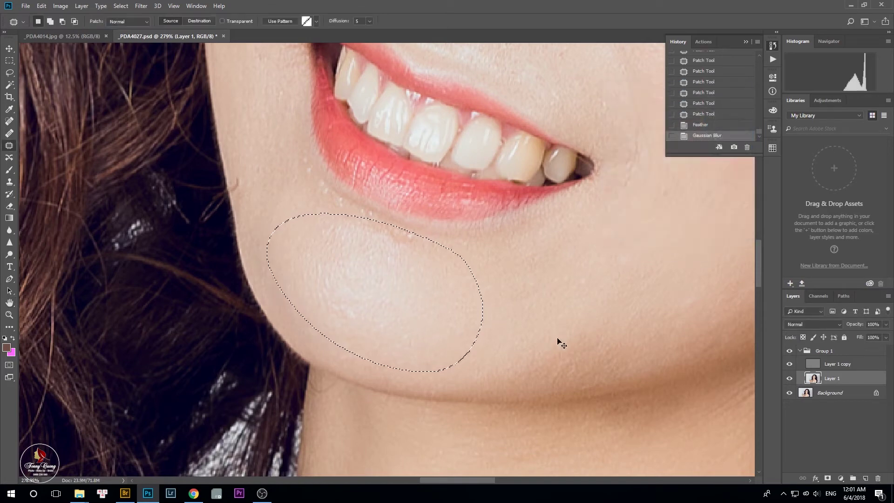
scroll(468, 251, down, 5)
key(ctrl+d)
scroll(369, 253, up, 3)
key(ctrl+alt+z)
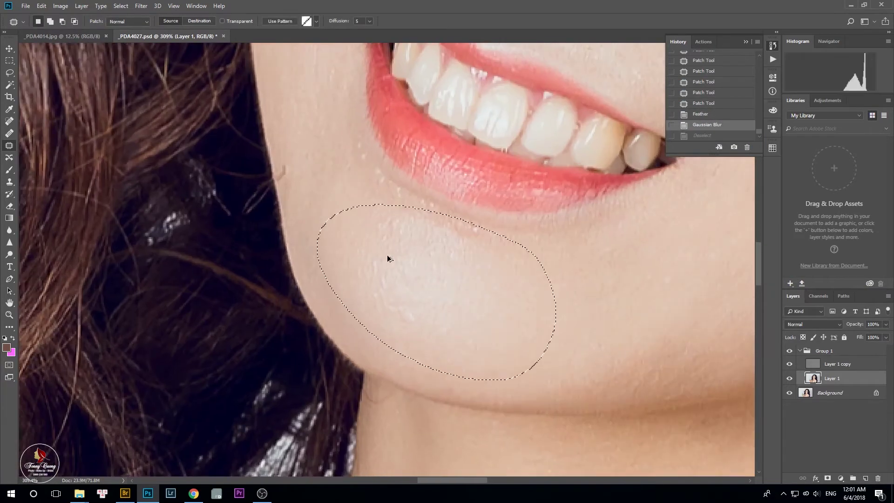
key(ctrl+alt+z)
Apply Gaussian Blur with a 15-pixel radius to the feathered chin selection on Layer 1 and deselect it
key(ctrl+alt+f)
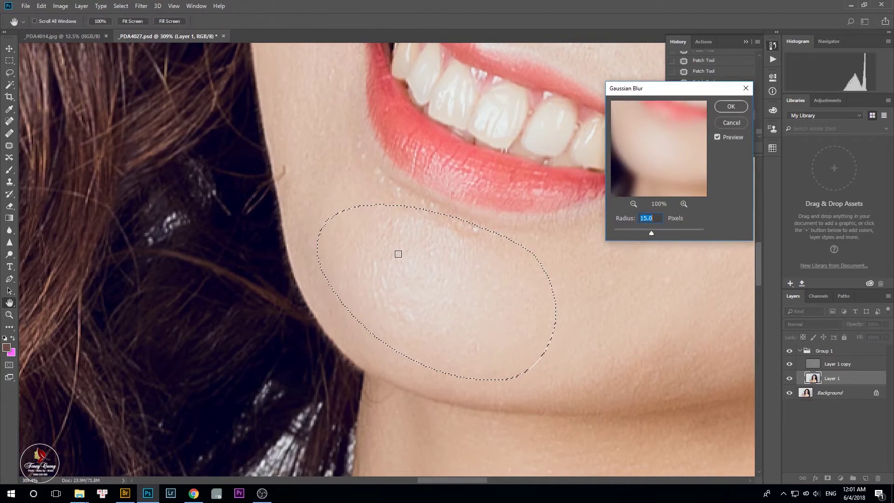
key(Return)
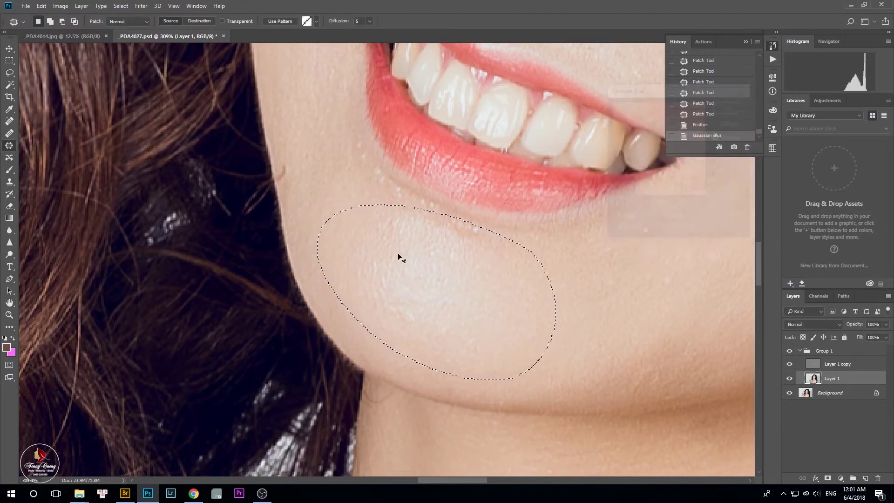
scroll(397, 253, down, 2)
key(ctrl+d)
scroll(396, 244, down, 6)
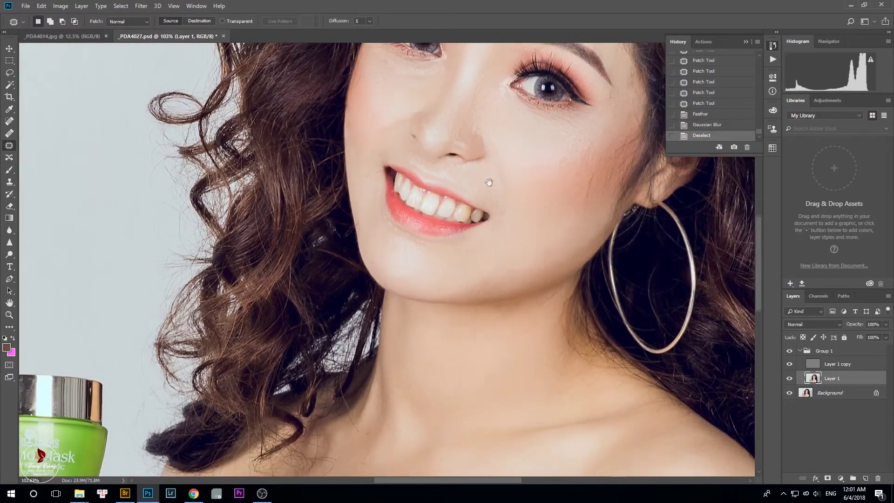
Collapse Group 1 in the layer stack
scroll(435, 252, up, 3)
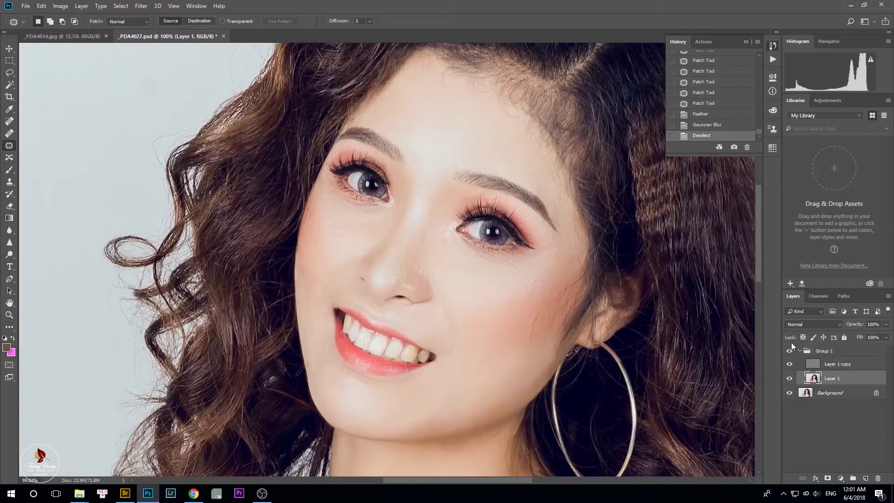
click(799, 352)
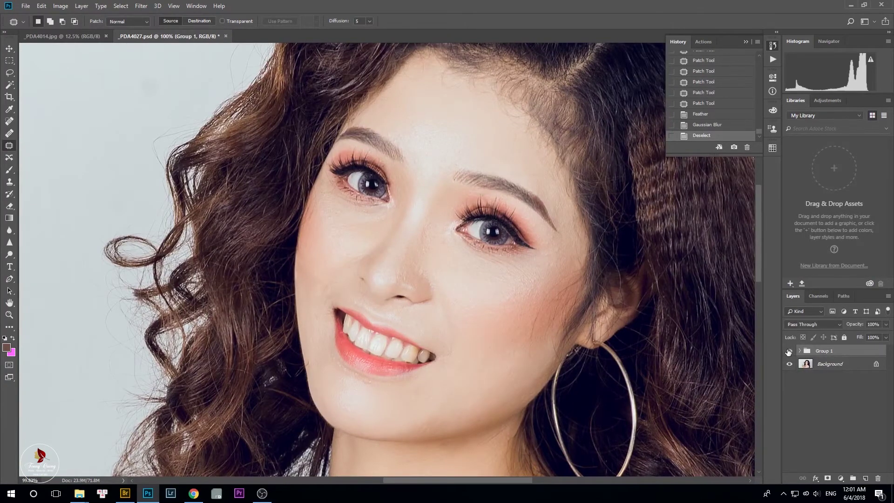
Compare the face before and after retouching by switching the visibility of Group 1 repeatedly
click(788, 351)
click(789, 351)
click(788, 352)
click(789, 351)
click(789, 352)
click(789, 352)
click(789, 351)
click(789, 352)
click(789, 352)
click(788, 352)
click(789, 352)
click(788, 352)
click(789, 352)
Expand Group 1, select Layer 1, and outline the jawline between the chin and the earring with the Patch tool
click(799, 351)
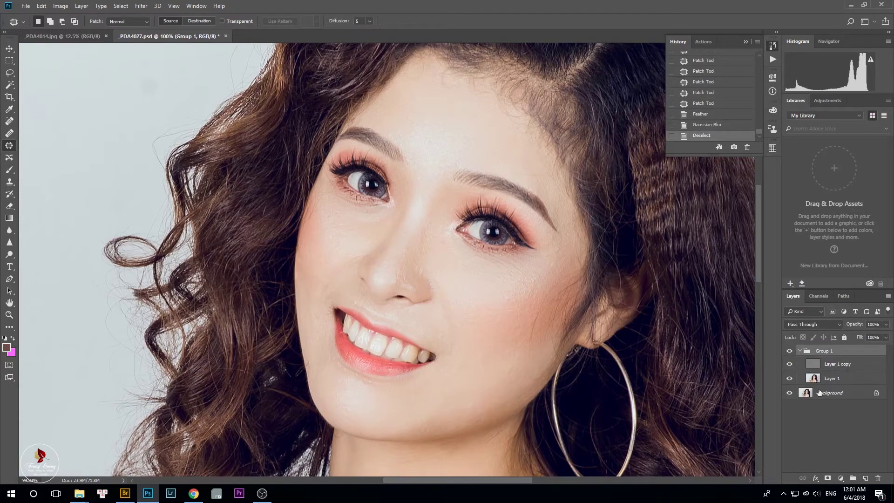
click(827, 380)
drag(349, 170, 321, 170)
drag(405, 250, 428, 124)
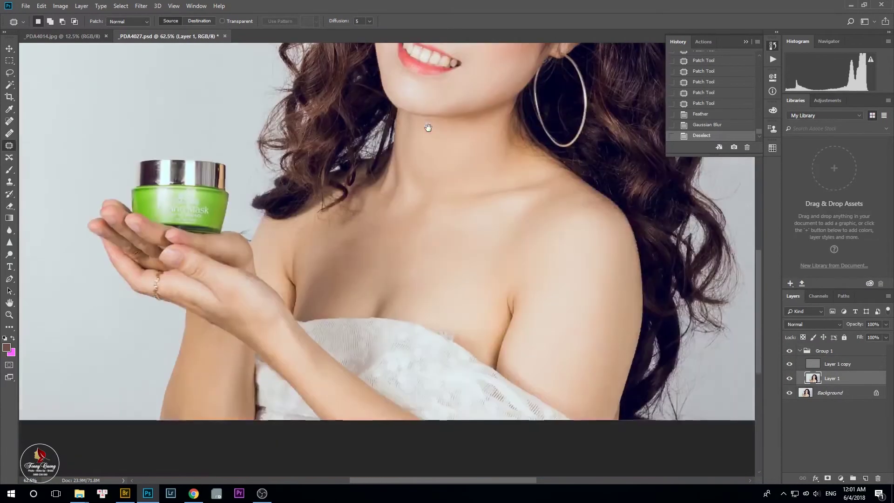
drag(500, 175, 519, 176)
drag(426, 213, 417, 356)
drag(470, 212, 476, 258)
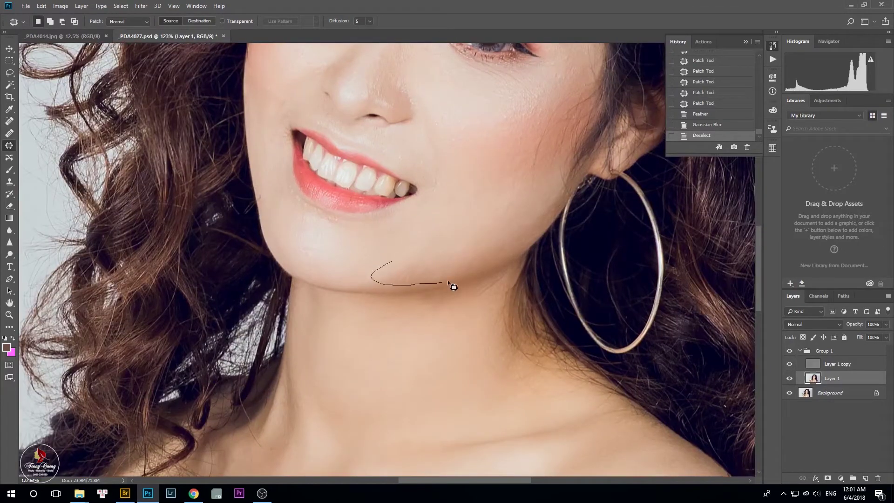
drag(461, 228, 433, 250)
Soften the jawline selection with a 15-pixel feather and an 8-pixel Gaussian Blur, and deselect it
key(shift+F6)
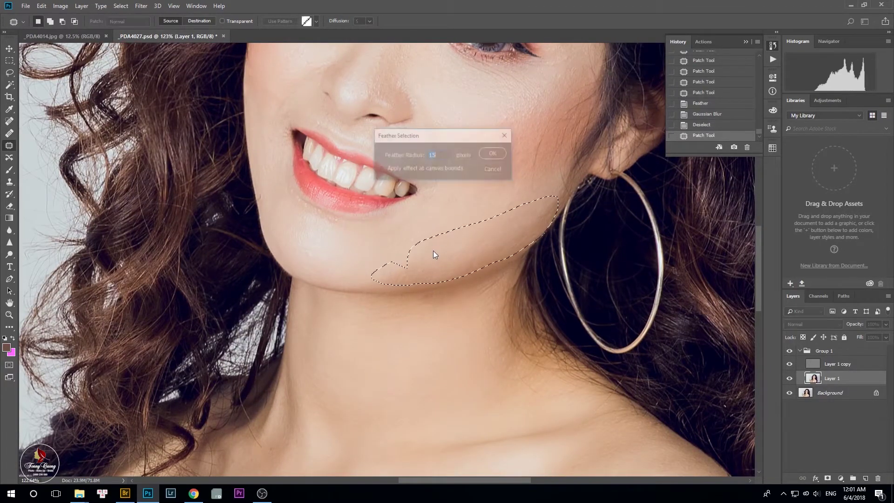
key(Return)
key(ctrl+alt+f)
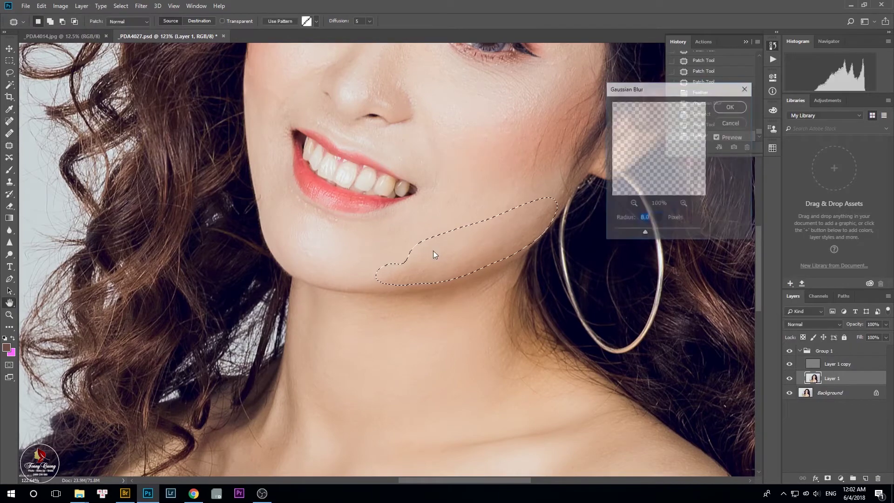
key(Escape)
key(ctrl+d)
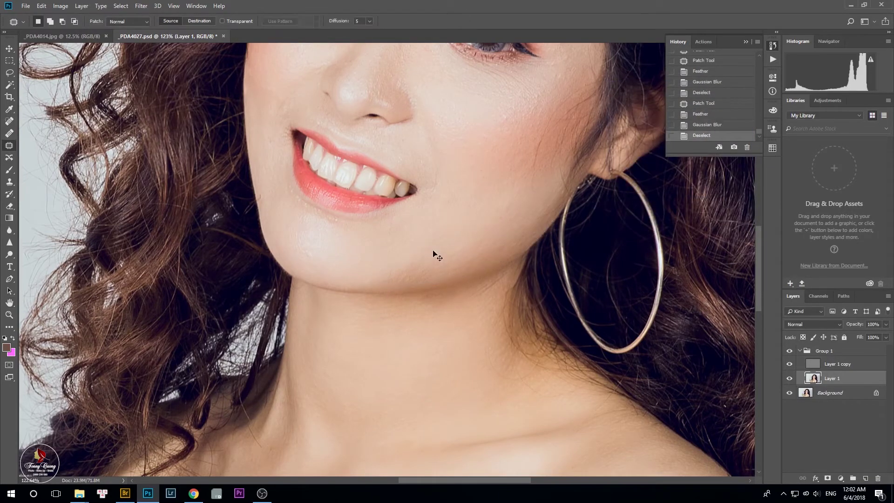
Outline the collarbone below the neck with the Patch tool and smooth it with a feathered Gaussian Blur, clearing the selection
drag(354, 370, 385, 192)
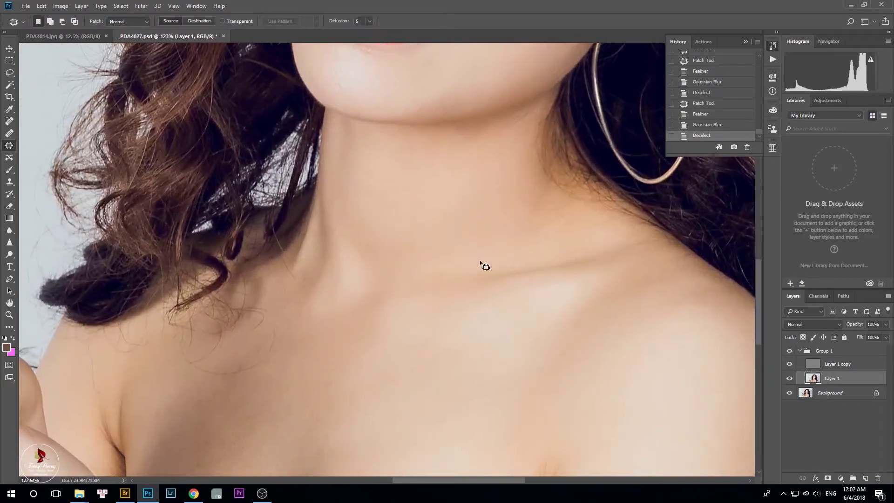
drag(642, 241, 419, 274)
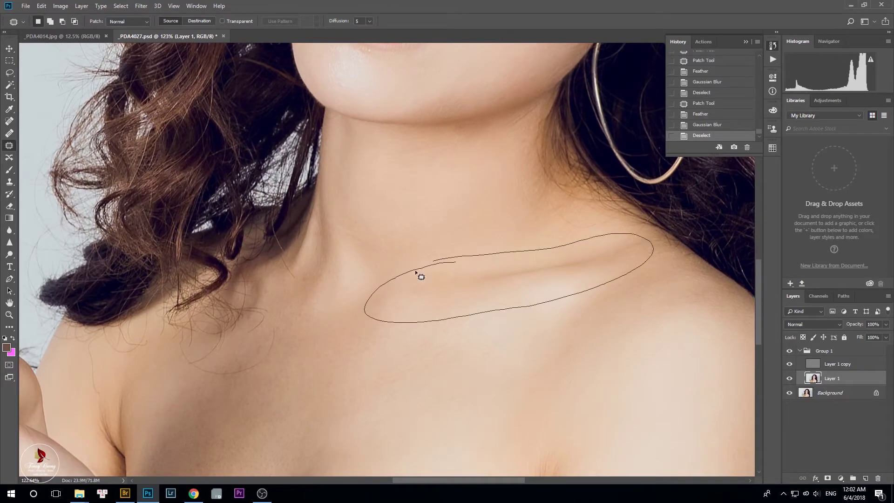
key(shift+F6)
key(Return)
key(ctrl+alt+f)
key(Return)
key(ctrl+d)
Outline the creased side of the neck beside the hair with the Patch tool and feather the selection
scroll(385, 178, down, 3)
scroll(353, 195, up, 3)
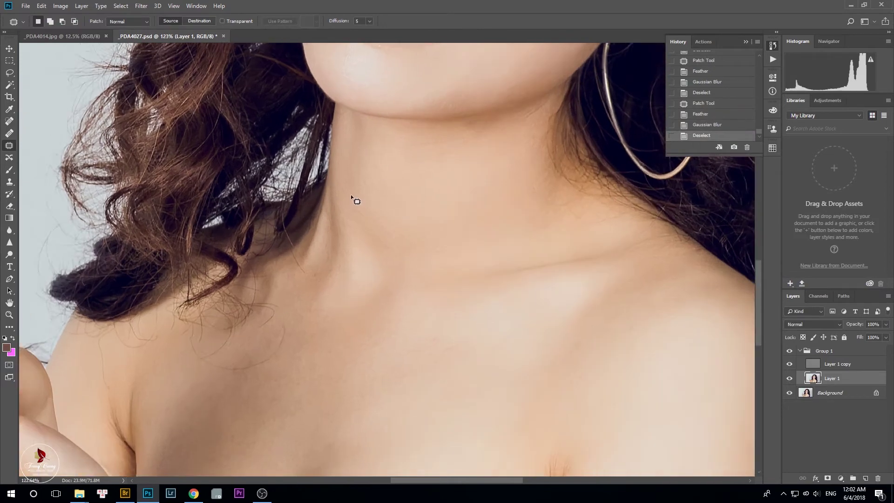
scroll(351, 195, up, 2)
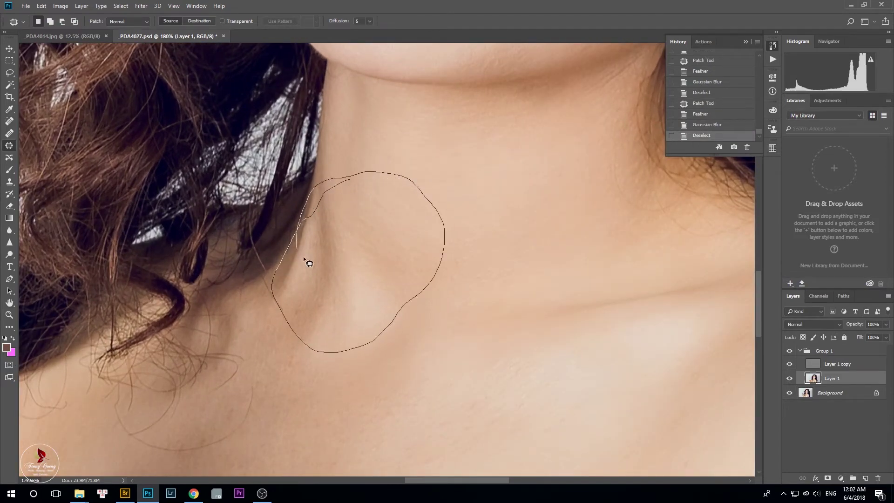
drag(304, 257, 302, 255)
key(shift+F6)
key(Return)
key(ctrl+shift+alt+n)
drag(359, 260, 359, 261)
key(Return)
key(ctrl+z)
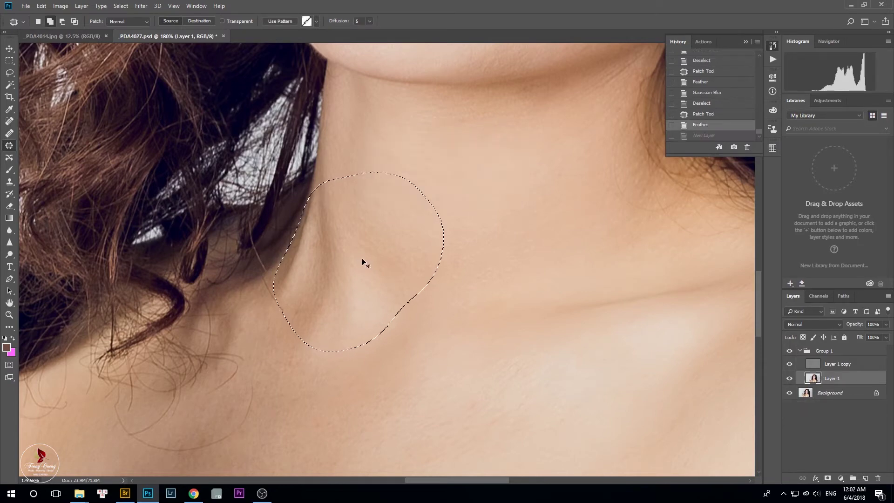
Apply Gaussian Blur to the feathered neck selection and deselect it
key(ctrl+alt+f)
key(Return)
key(ctrl+d)
Outline the chest above the dress, extending the selection up to the hair and armpit, and feather it by 25 pixels
scroll(364, 275, down, 3)
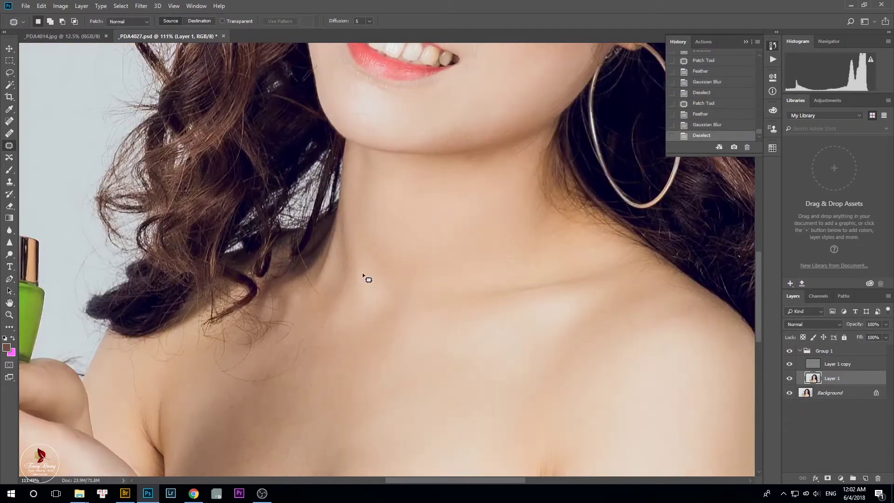
scroll(466, 325, down, 3)
scroll(419, 265, up, 5)
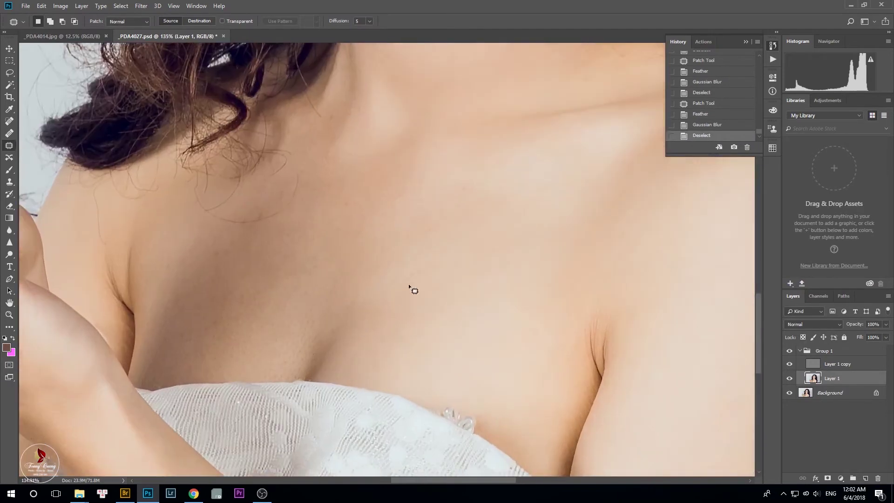
mouse_move(290, 372)
mouse_down()
mouse_move(360, 371)
mouse_move(504, 222)
mouse_up()
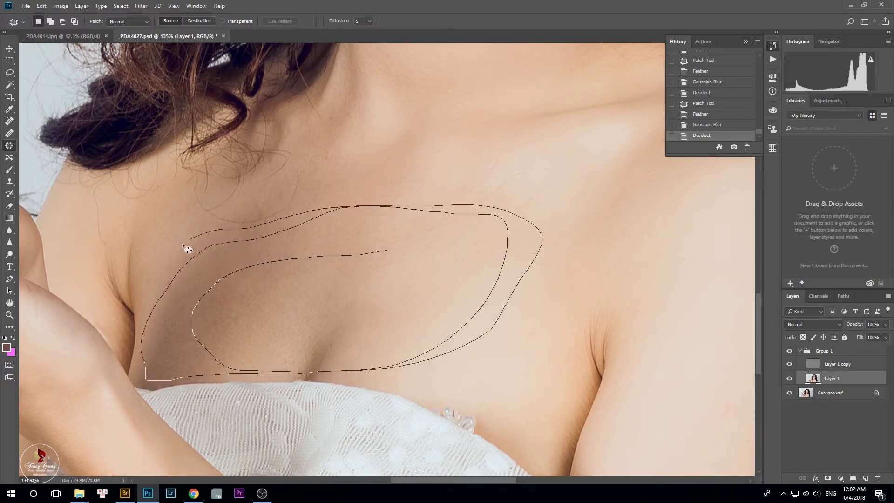
drag(202, 324, 219, 332)
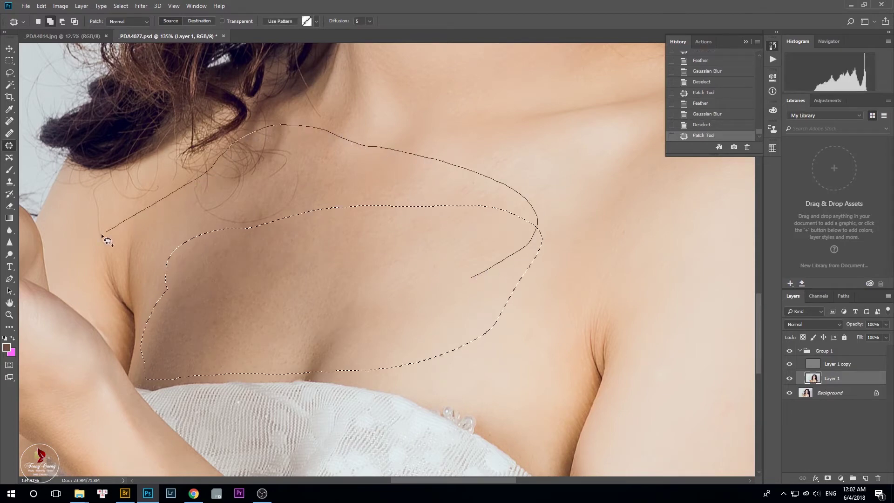
drag(185, 386, 486, 274)
key(shift+F6)
text(25)
key(Return)
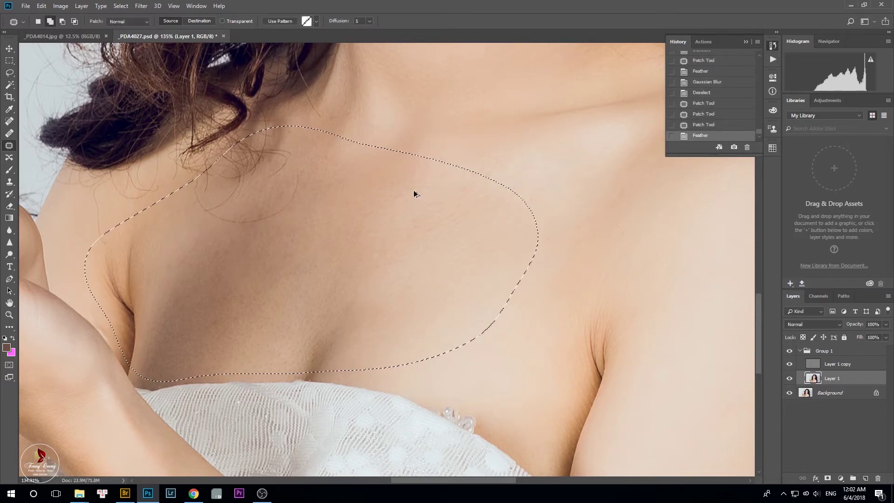
key(ctrl+shift+alt+n)
key(ctrl+f)
key(Return)
key(ctrl+z)
Apply a 15-pixel Gaussian Blur to the chest selection twice
key(ctrl+alt+f)
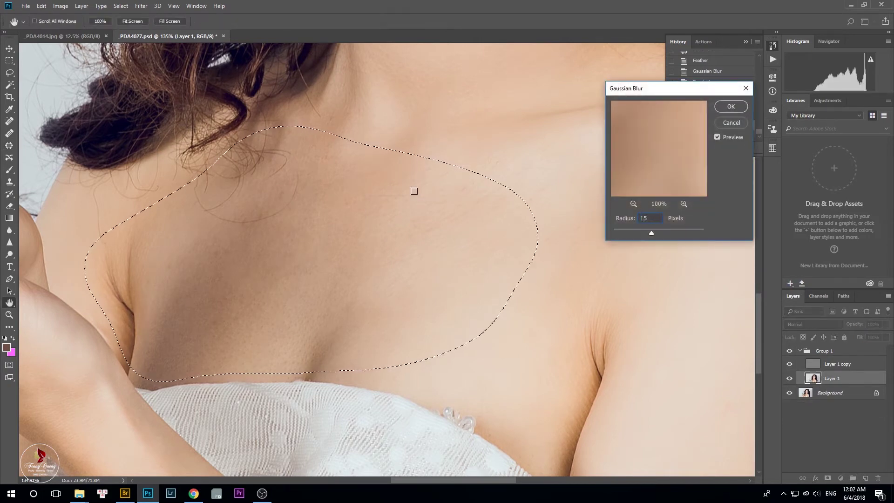
key(Return)
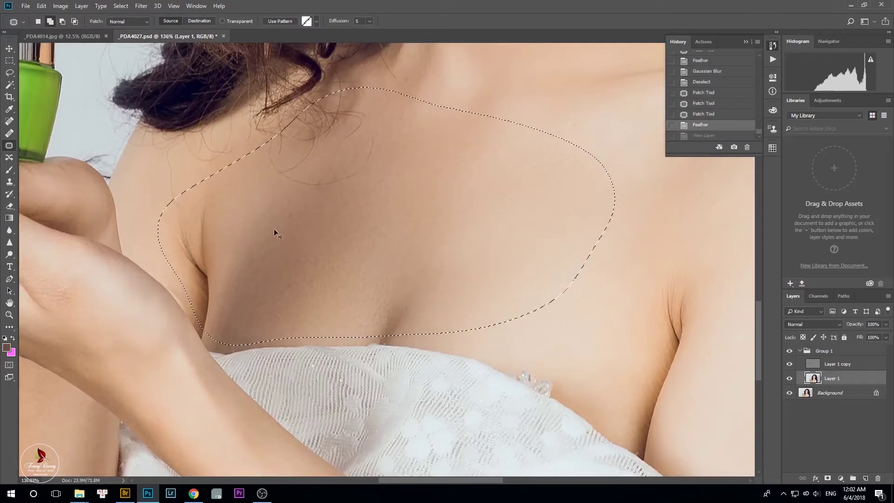
key(ctrl+alt+f)
key(ctrl+z)
key(ctrl+z)
scroll(271, 223, down, 3)
key(ctrl+f)
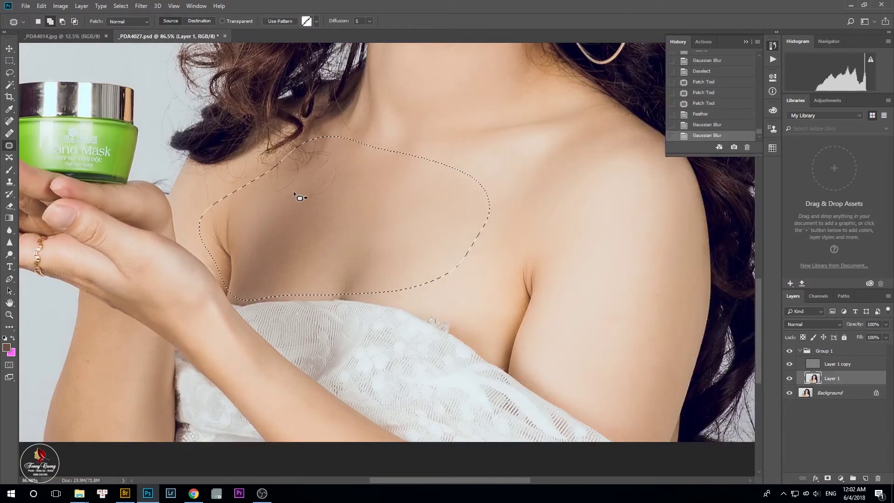
Fade the last Gaussian Blur on the chest and clear the selection
key(ctrl+shift+f)
key(Return)
key(ctrl+d)
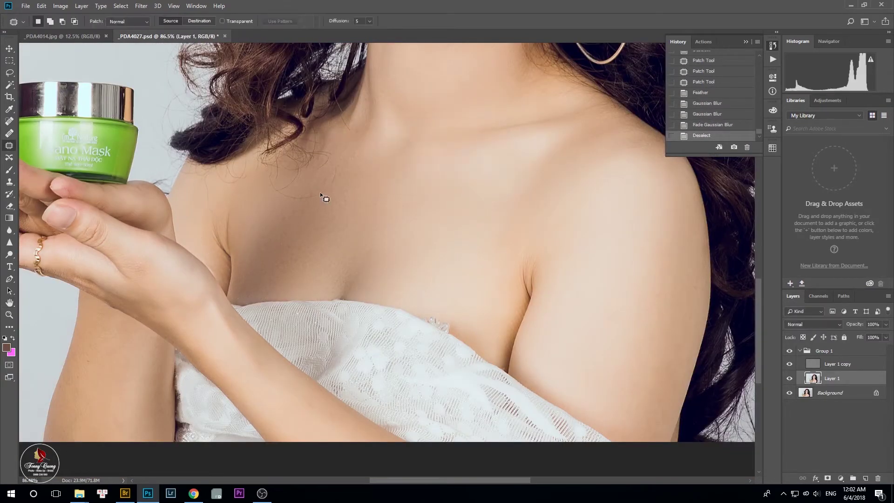
Outline the armpit crease beside the upper arm with the Patch tool and feather the selection by 10 pixels
key(j)
scroll(345, 208, down, 3)
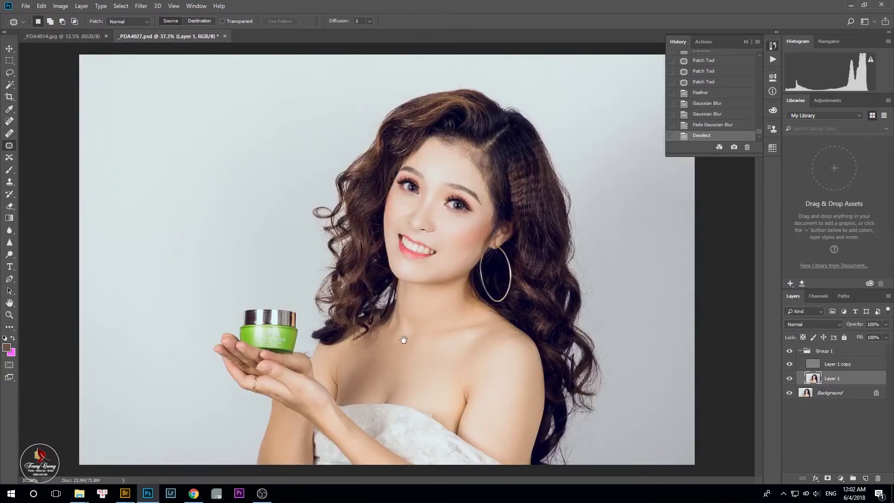
scroll(314, 405, up, 3)
drag(515, 289, 321, 256)
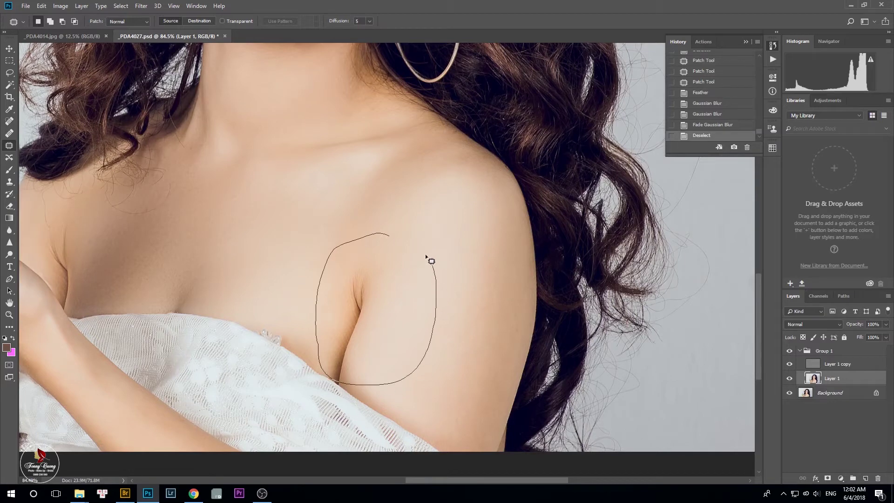
drag(339, 251, 334, 250)
key(shift+F6)
text(10)
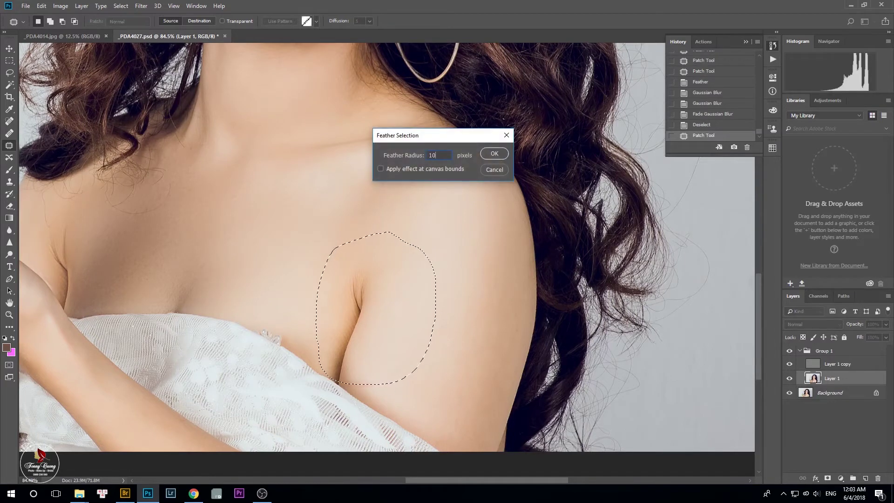
key(Return)
Apply a 15-pixel Gaussian Blur to the armpit selection and deselect it
key(ctrl+alt+f)
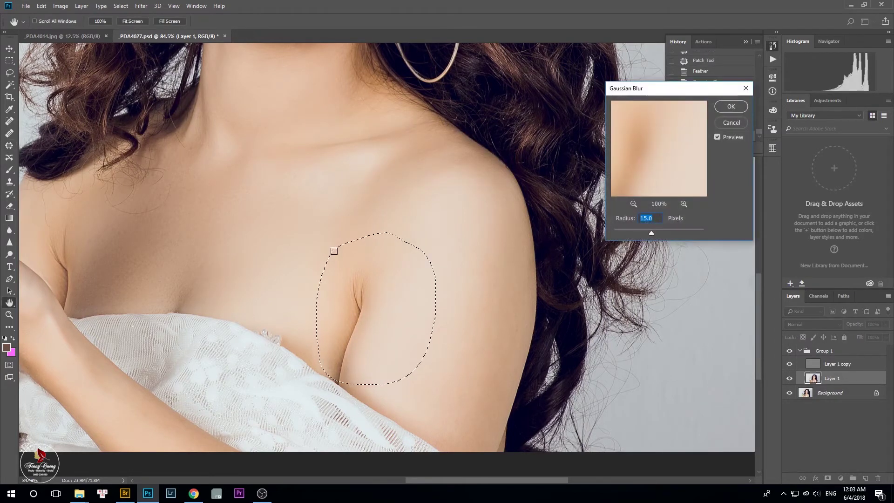
key(Return)
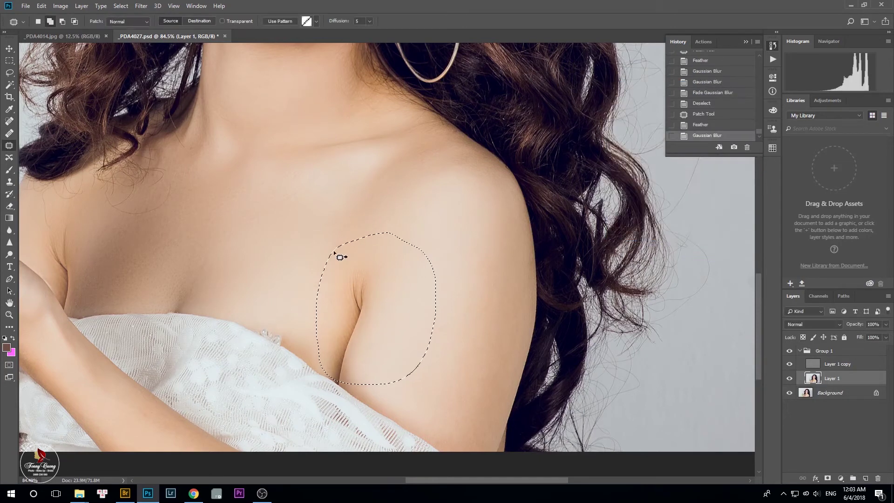
key(ctrl+d)
Outline the area from the collarbone to the shoulder with the Patch tool and feather the selection
scroll(346, 186, up, 1)
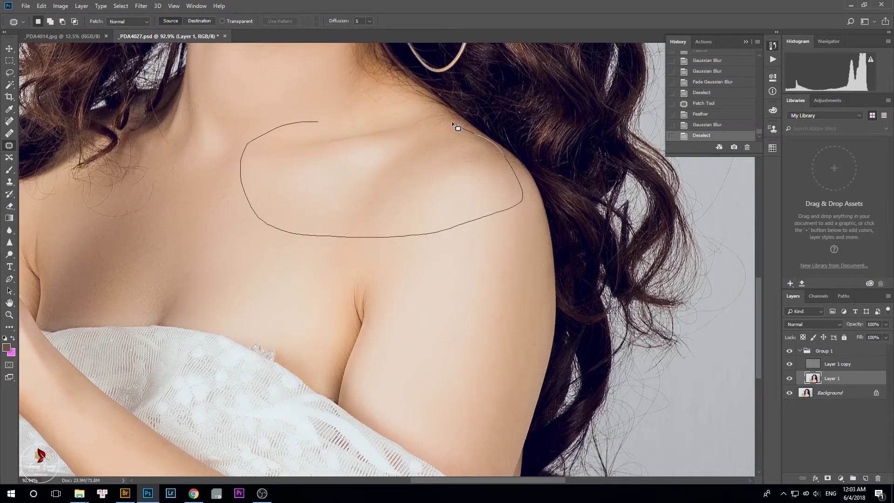
drag(301, 128, 303, 125)
key(shift+F6)
key(Return)
Blur the shoulder selection with Gaussian Blur, fade the effect to 85% opacity, and deselect
key(ctrl+alt+f)
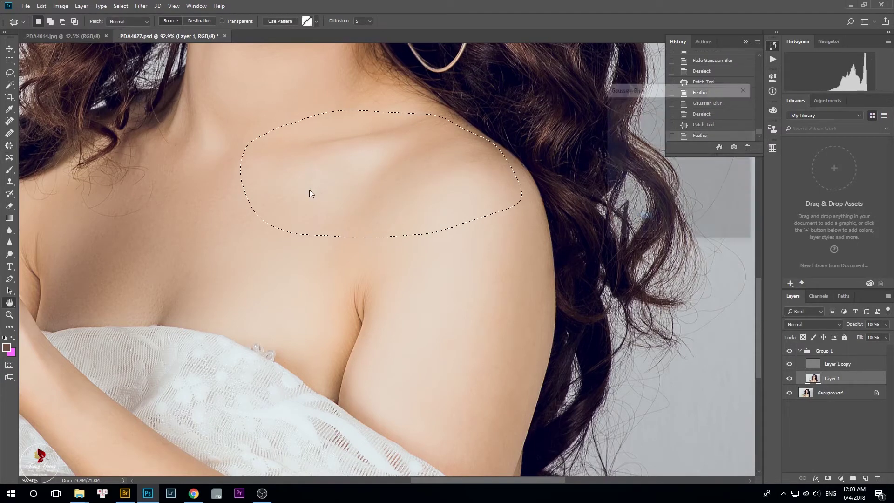
key(Return)
key(ctrl+shift+f)
text(80)
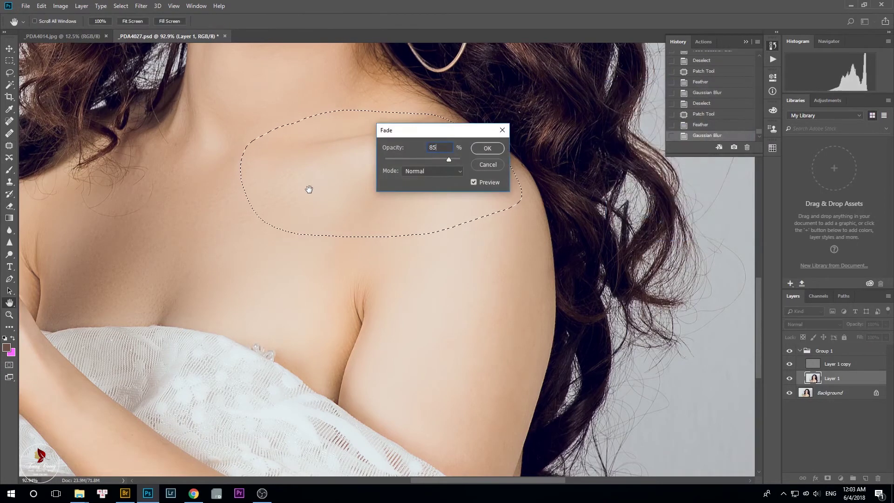
key(Return)
key(ctrl+d)
key(ctrl+d)
Outline the back of the front hand from thumb to wrist and smooth it with a feathered Gaussian Blur, clearing the selection
scroll(310, 192, down, 10)
scroll(129, 269, up, 15)
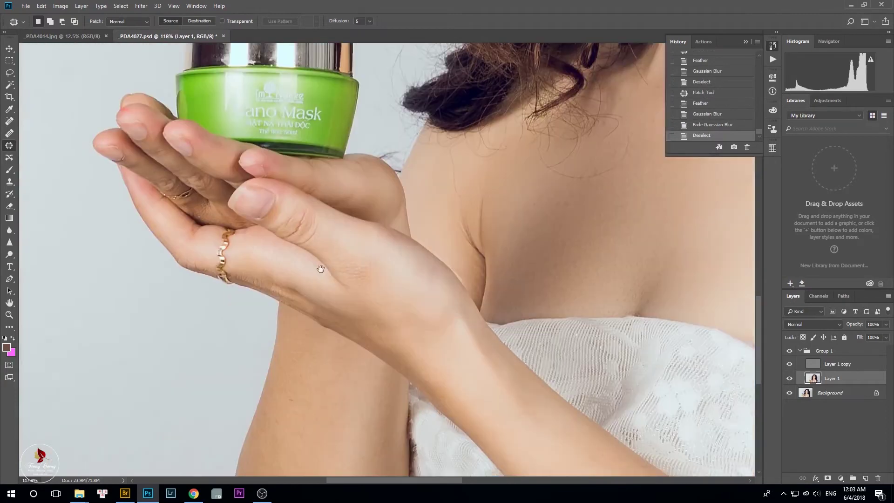
scroll(324, 208, up, 1)
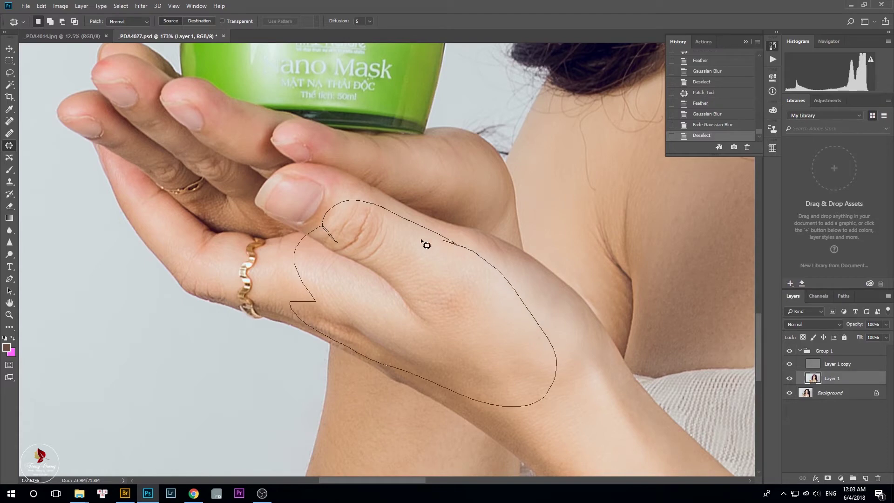
drag(426, 245, 422, 242)
key(shift+F6)
key(Return)
key(ctrl+alt+f)
key(Return)
key(ctrl+d)
Outline the arm below the hands down to the image edge with the Patch tool and feather the selection by 5 pixels
scroll(395, 205, down, 5)
scroll(226, 198, up, 3)
drag(440, 395, 368, 181)
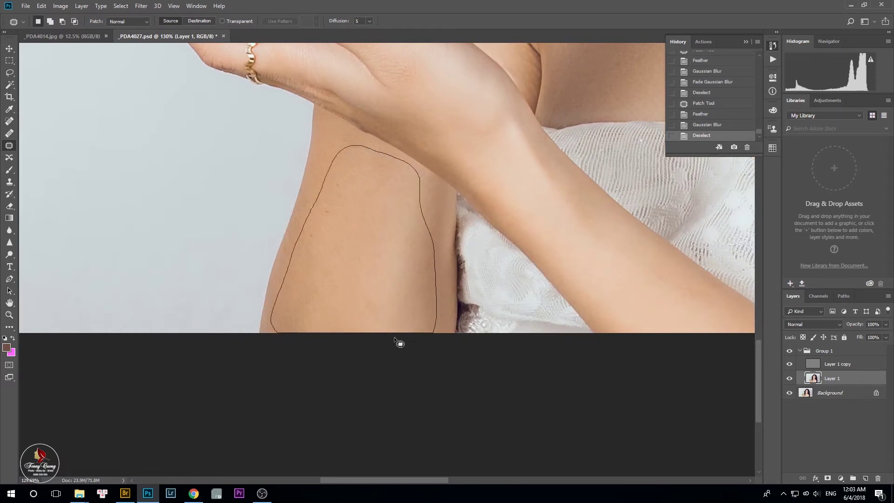
drag(377, 342, 400, 337)
key(shift+F6)
key(Return)
key(shift+F6)
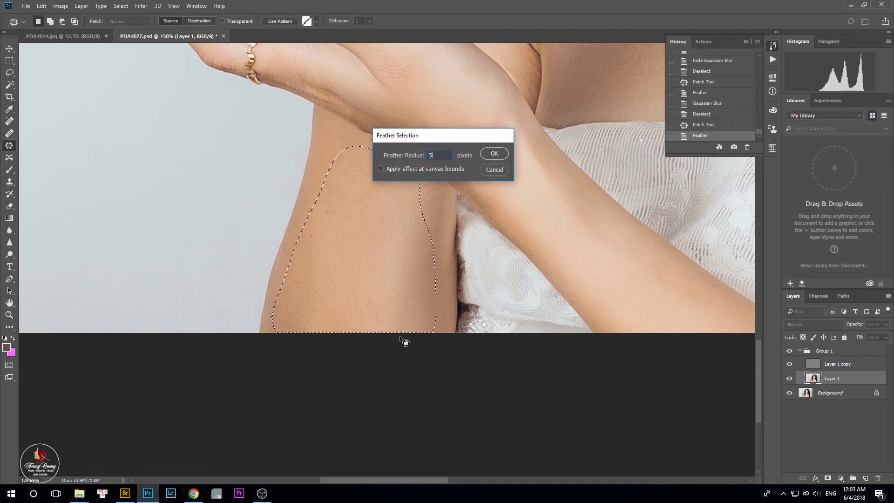
key(Return)
Apply a 15-pixel Gaussian Blur to the selected arm below the hands and deselect it
key(ctrl+alt+f)
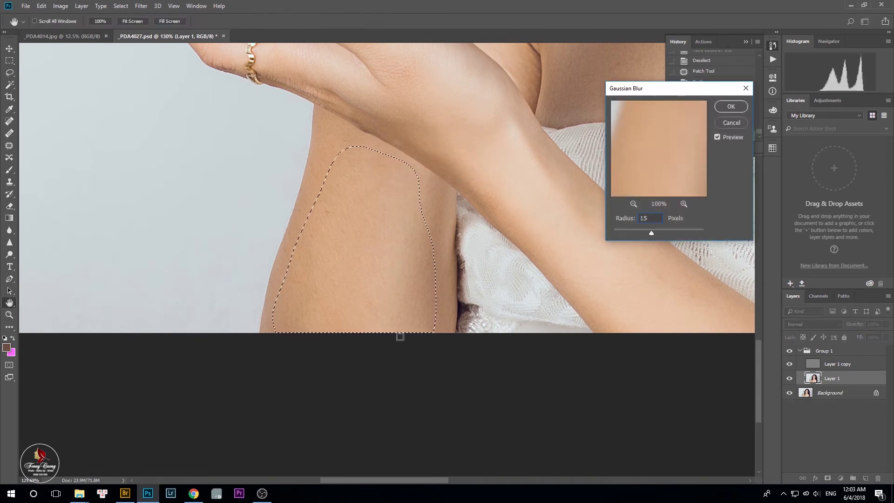
key(Return)
key(ctrl+d)
Outline the front forearm from the wrist to the image edge with the Patch tool and feather the selection
scroll(394, 221, down, 5)
scroll(441, 230, up, 3)
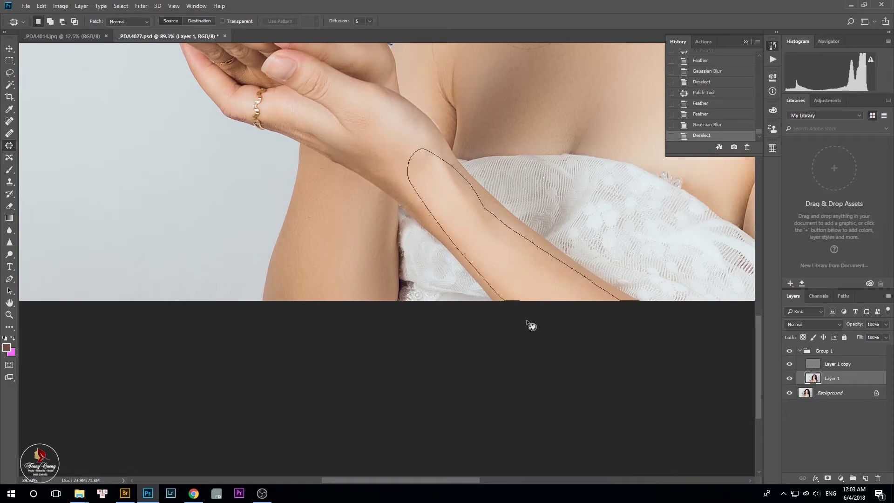
drag(527, 321, 655, 343)
key(shift+F6)
key(Return)
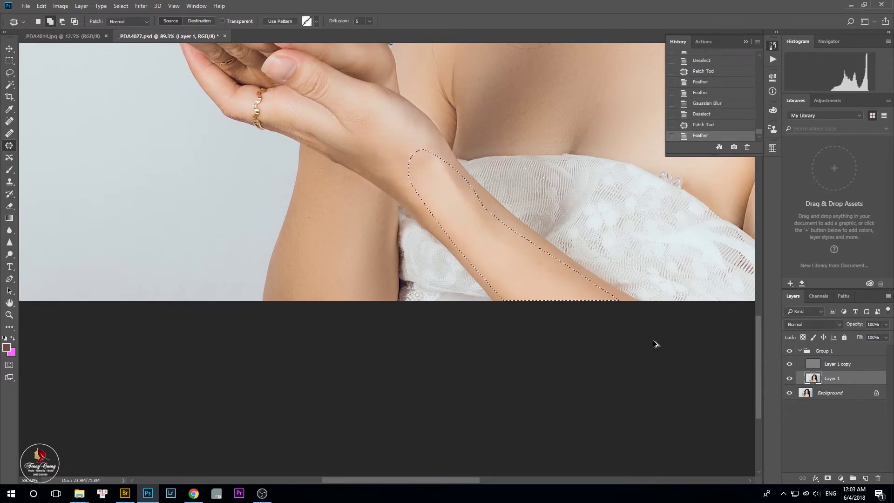
Redo the feather of the front forearm selection at 15 pixels, smooth it with Gaussian Blur and deselect
key(ctrl+z)
key(shift+F6)
text(15)
key(Return)
key(ctrl+alt+f)
key(Return)
key(ctrl+d)
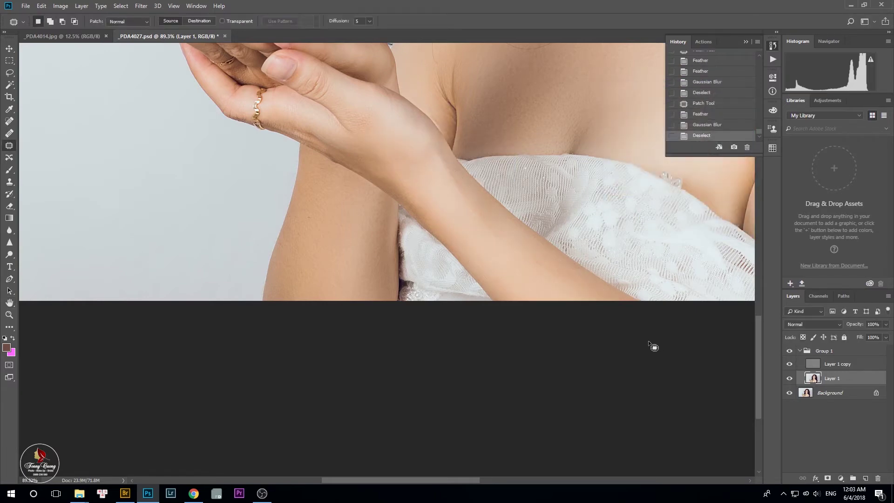
Outline the shaded side of the neck near the hair with the Patch tool, smooth it with a feathered 10-pixel Gaussian Blur and deselect
key(Tab)
drag(555, 237, 413, 246)
drag(598, 79, 453, 260)
drag(487, 132, 402, 236)
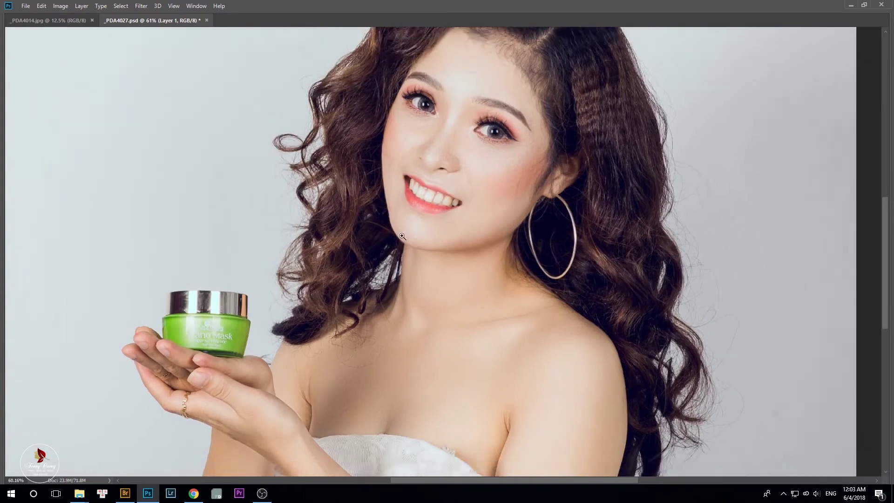
scroll(402, 236, down, 4)
scroll(359, 199, up, 7)
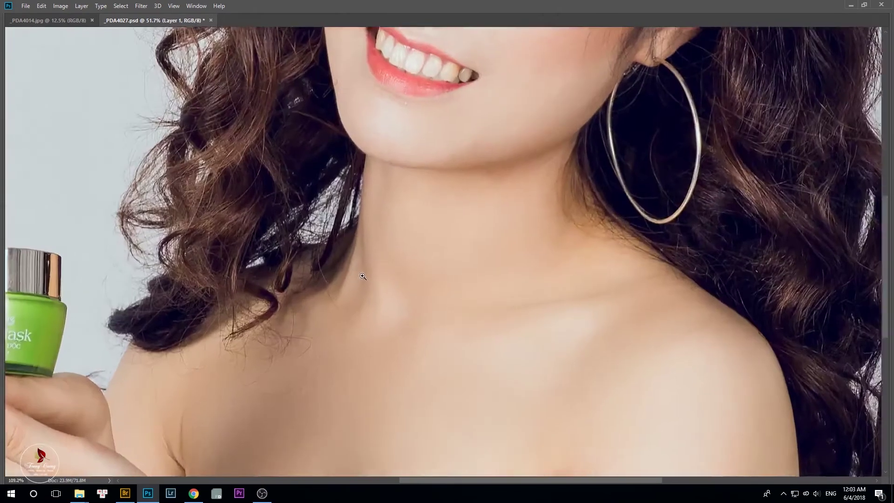
scroll(362, 276, up, 1)
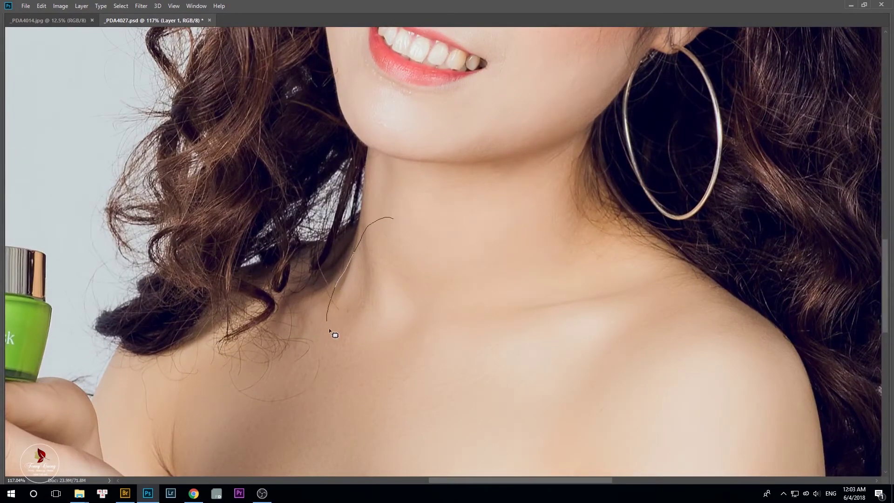
key(shift+F6)
key(Return)
key(ctrl+alt+f)
key(Return)
key(ctrl+shift+f)
key(Return)
key(ctrl+alt+f)
text(20)
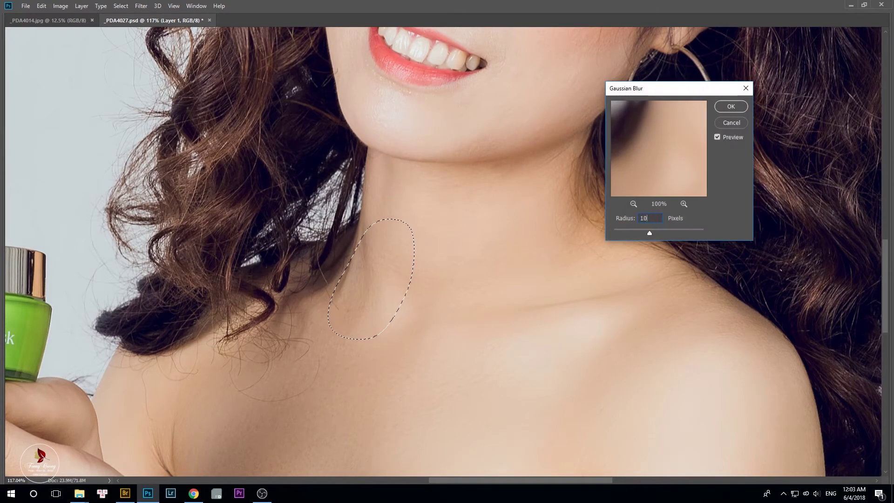
key(Return)
key(ctrl+d)
Inspect the retouched face and upper body, comparing before and after by toggling the visibility of Group 1
key(ctrl+0)
scroll(411, 229, up, 6)
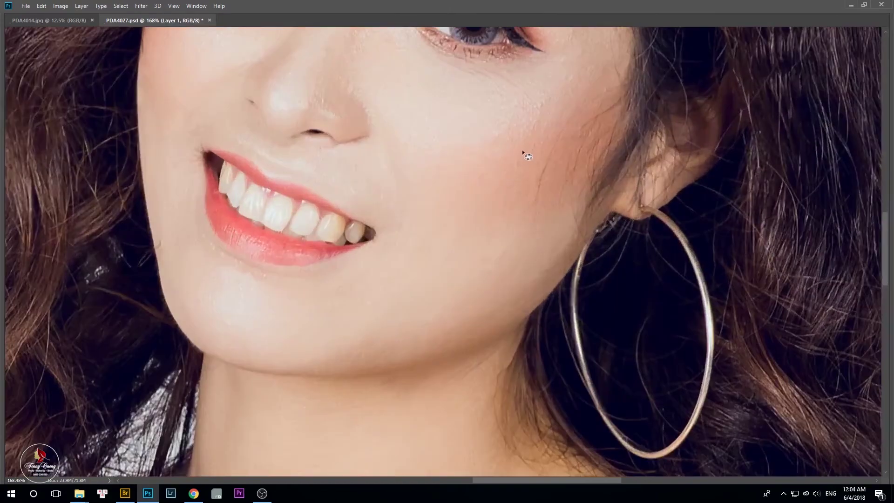
scroll(524, 147, down, 4)
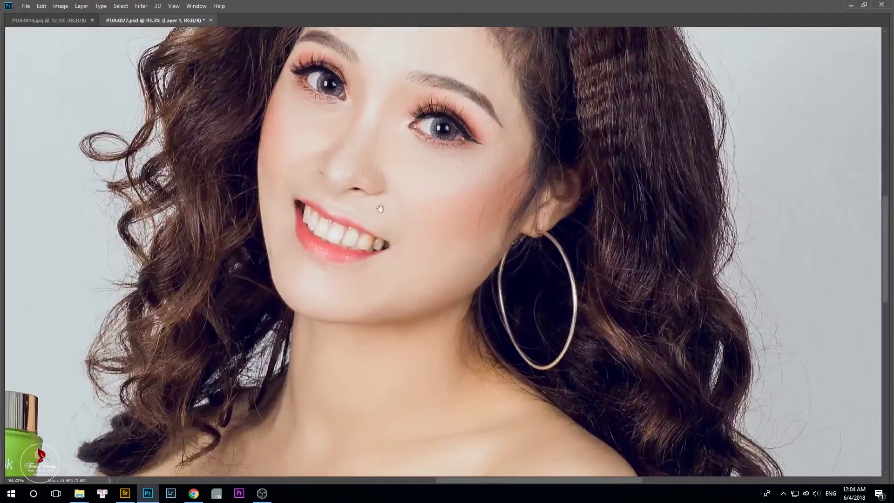
drag(310, 158, 321, 211)
drag(442, 206, 449, 229)
key(Tab)
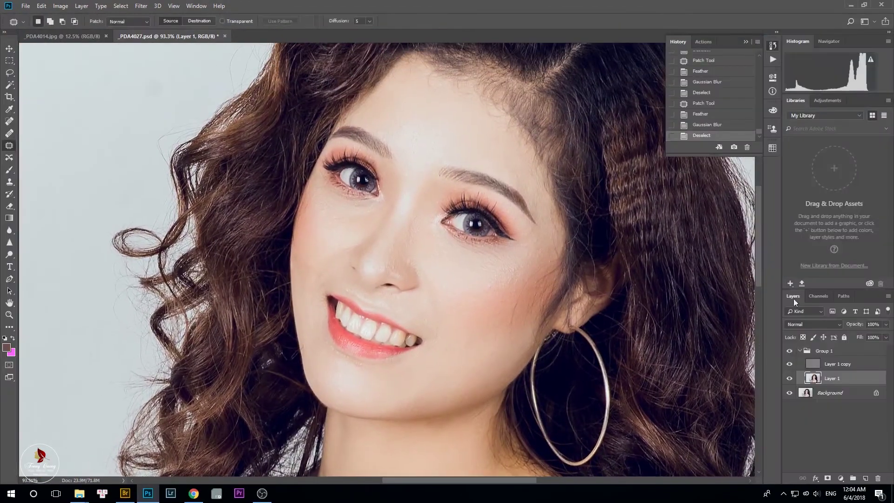
click(789, 352)
scroll(552, 259, down, 3)
drag(462, 300, 442, 178)
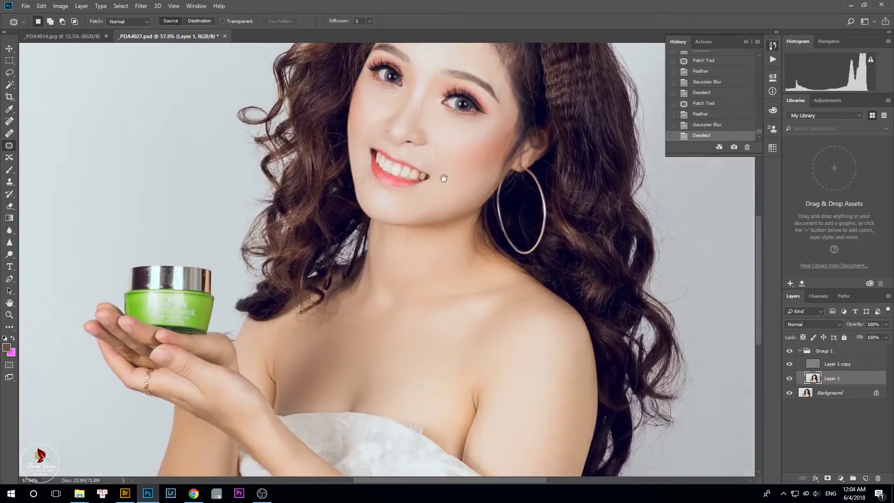
click(790, 352)
click(791, 352)
click(790, 351)
click(790, 352)
click(790, 351)
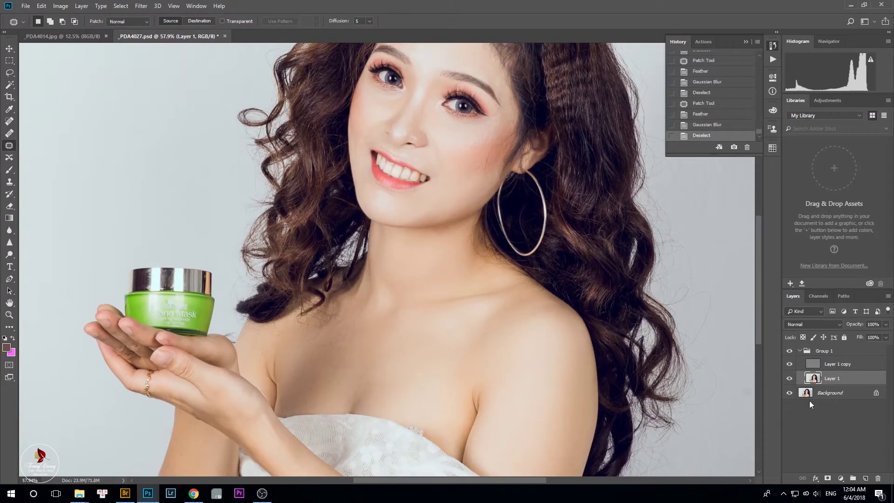
drag(292, 354, 345, 325)
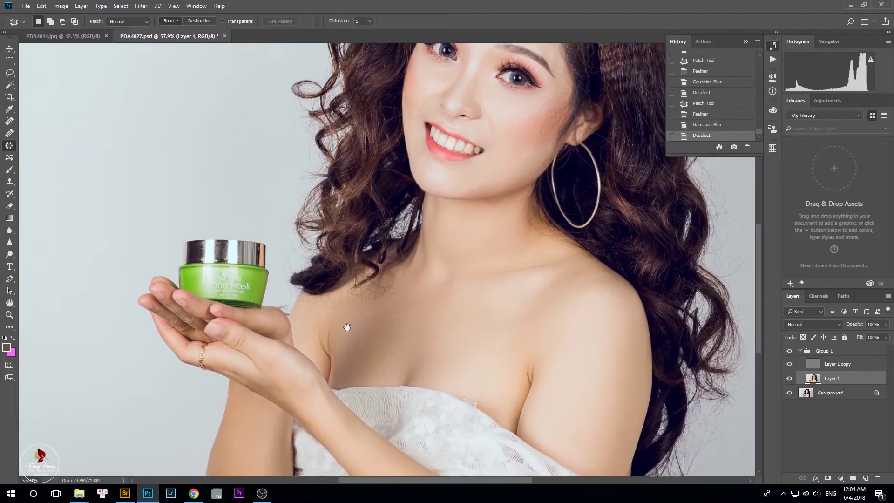
Add a layer mask to Layer 1 and paint black on it along the dress's upper edge with a 51-pixel brush at 50% opacity
click(827, 478)
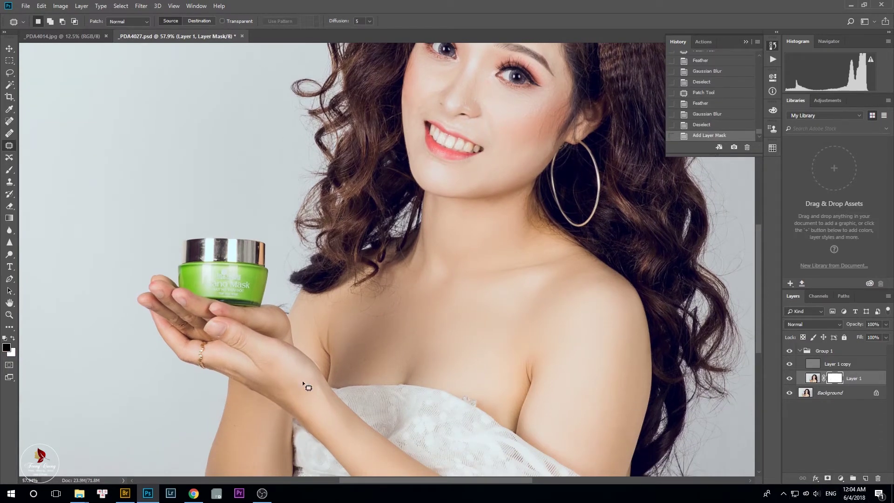
scroll(303, 381, up, 3)
scroll(347, 312, up, 2)
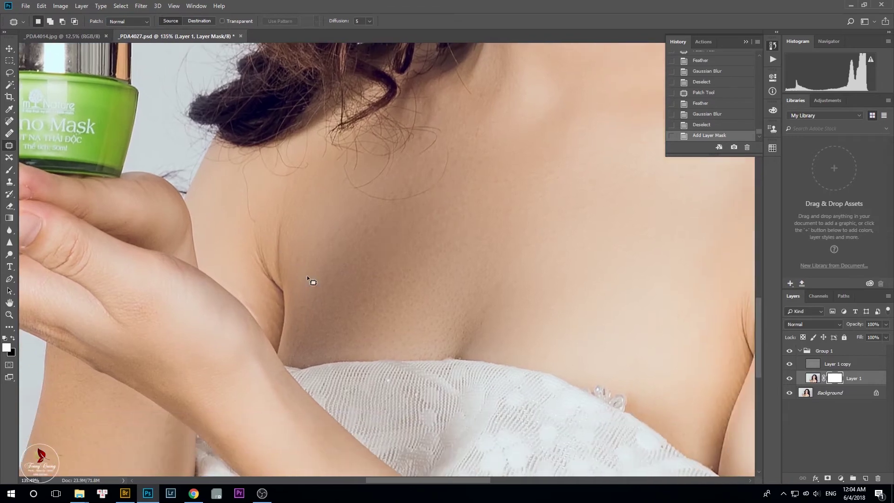
key(b)
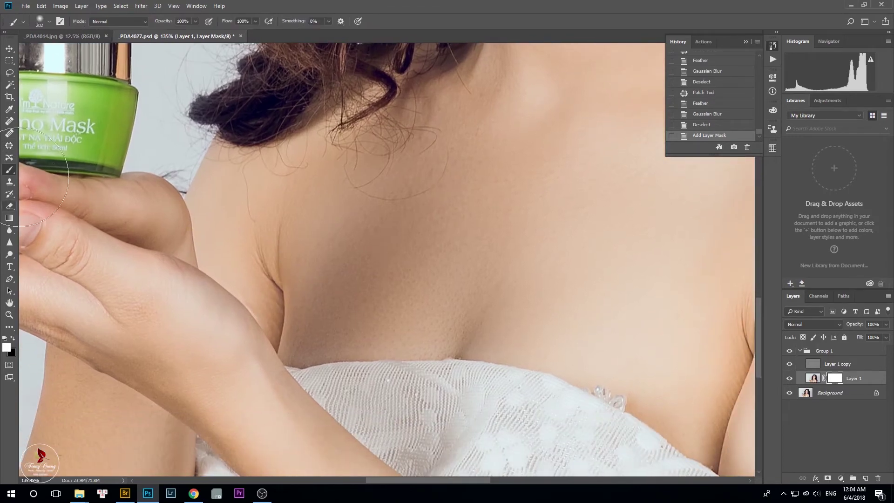
right_click(398, 305)
key(Return)
mouse_move(338, 367)
mouse_down()
mouse_move(365, 363)
mouse_move(299, 361)
mouse_move(431, 363)
mouse_move(354, 362)
mouse_up()
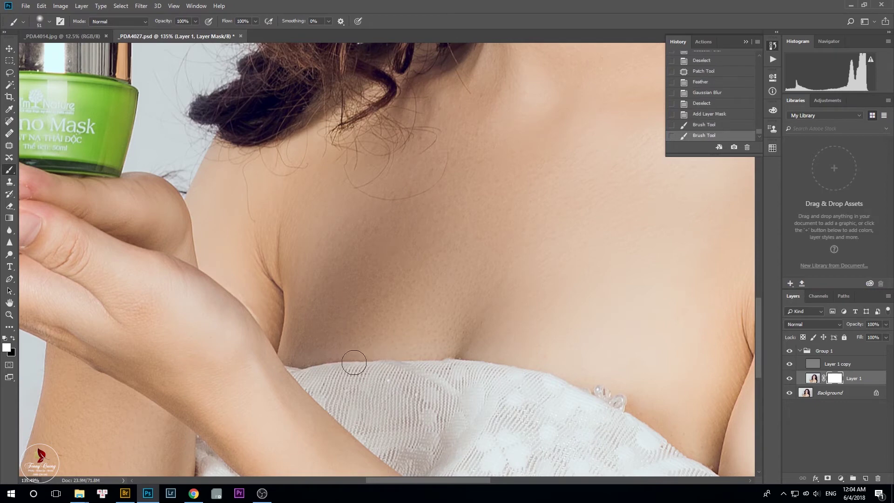
key(x)
mouse_move(438, 358)
mouse_down()
mouse_move(350, 358)
mouse_move(291, 368)
mouse_up()
key(ctrl+z)
drag(302, 384, 310, 394)
scroll(465, 339, down, 8)
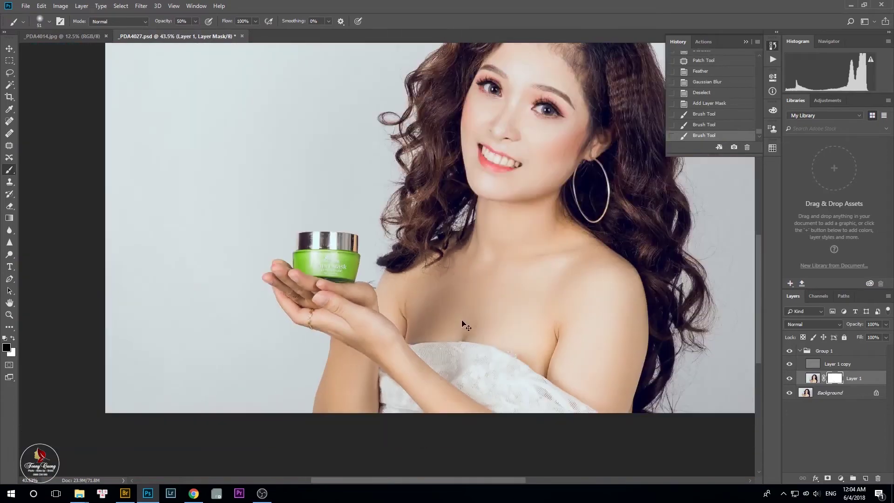
Merge the visible layers and outline the skin around the beads above the dress edge with the Pen tool as a selection
key(ctrl+shift+e)
scroll(471, 326, up, 2)
scroll(493, 353, up, 5)
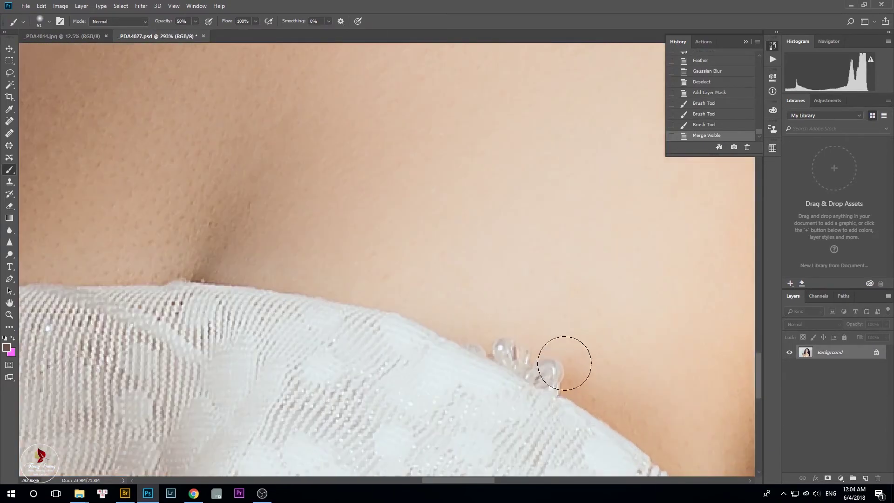
scroll(568, 369, down, 1)
key(p)
scroll(438, 342, up, 2)
click(454, 332)
drag(567, 391, 573, 392)
click(594, 404)
drag(708, 359, 706, 319)
drag(671, 272, 636, 248)
drag(538, 243, 421, 244)
drag(416, 251, 392, 268)
key(ctrl+Return)
Feather the selection around the beads by 1.5 pixels
key(shift+F6)
key(Return)
key(ctrl+z)
key(shift+F6)
text(1.5)
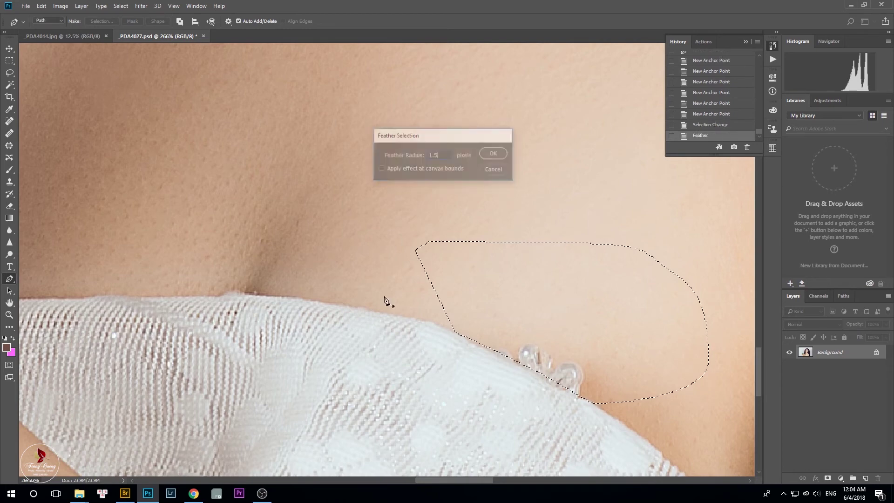
key(Return)
Cover the beads on the dress edge with clean nearby skin using the Clone Stamp at 60% opacity
key(s)
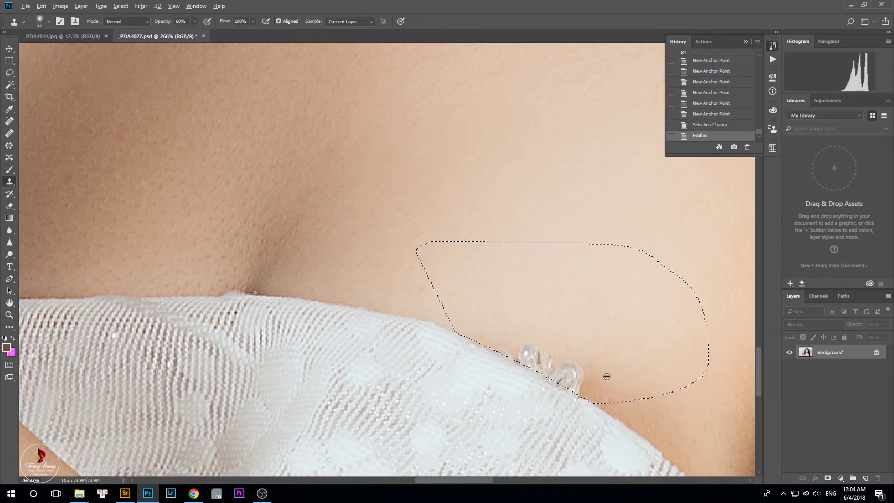
alt+click(602, 357)
click(566, 391)
click(565, 378)
click(571, 369)
click(526, 351)
click(515, 343)
click(520, 355)
click(558, 385)
Blend the remaining bead traces with the Clone Stamp at 50% opacity and a 61-pixel brush
key(5)
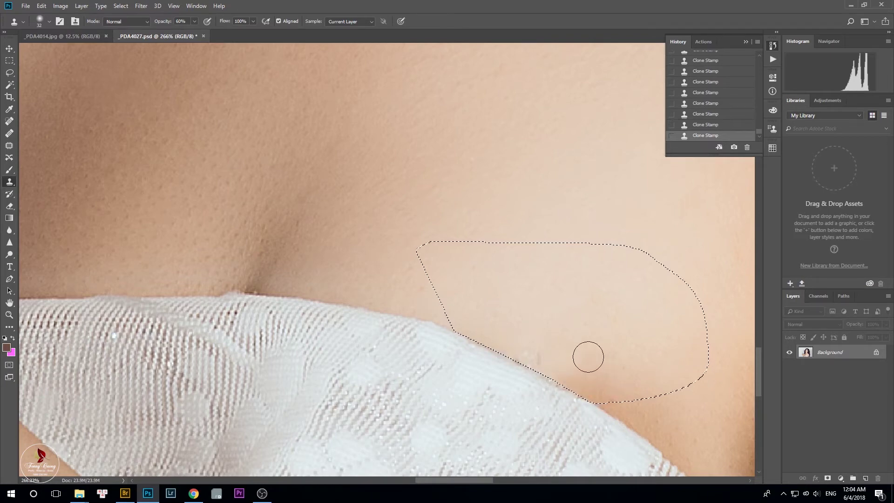
right_click(585, 350)
drag(651, 348, 655, 352)
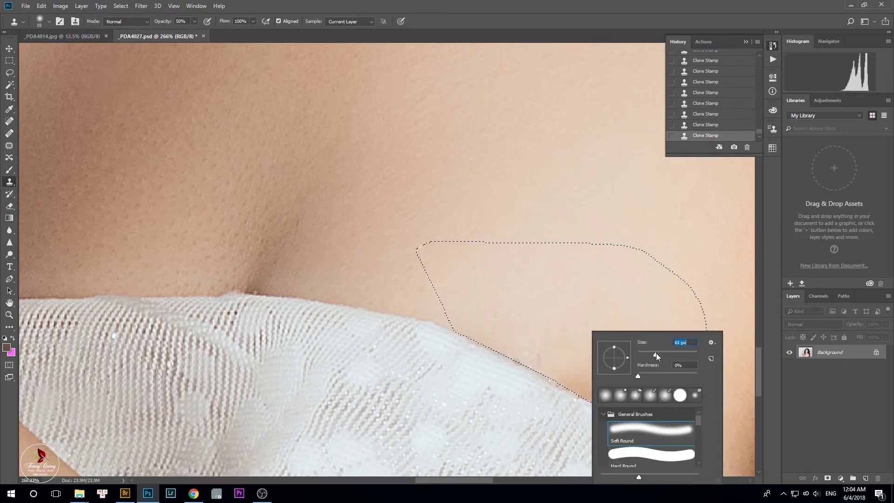
key(Return)
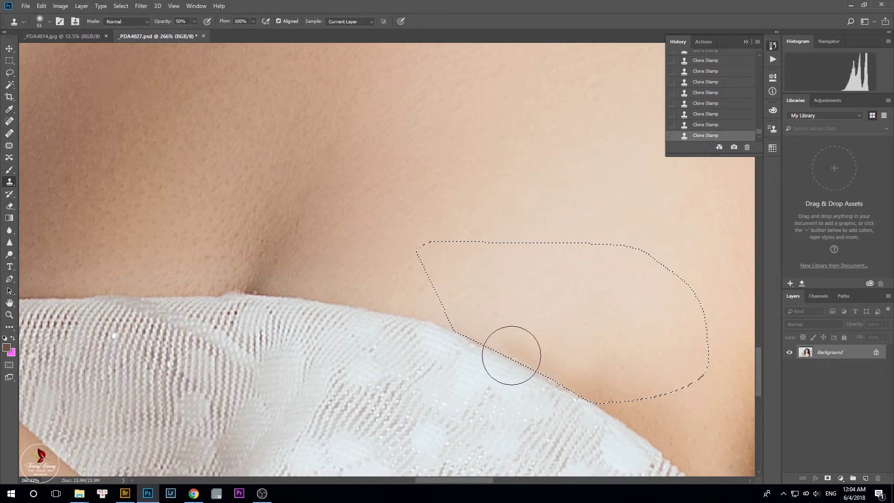
Deselect to examine the cloned skin above the dress edge, and restore the selection
key(ctrl+d)
key(ctrl+minus)
key(ctrl+minus)
key(ctrl+minus)
key(ctrl+minus)
key(ctrl+plus)
key(ctrl+plus)
scroll(582, 316, up, 2)
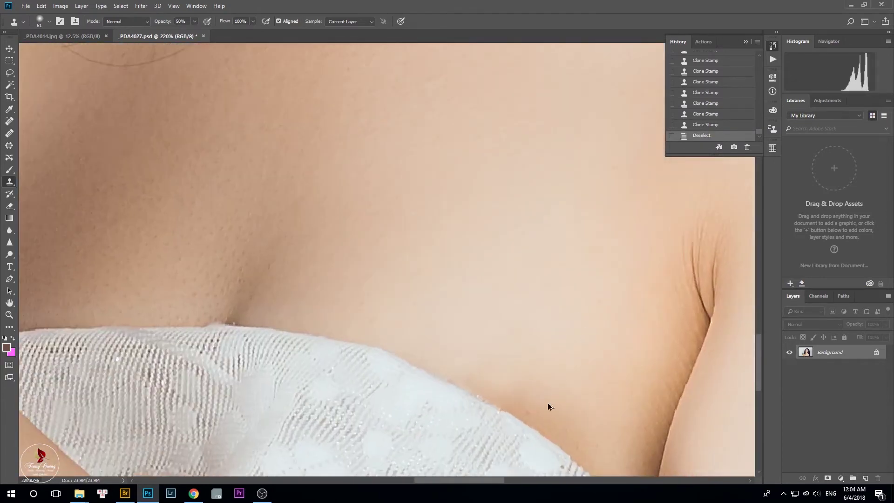
key(ctrl+z)
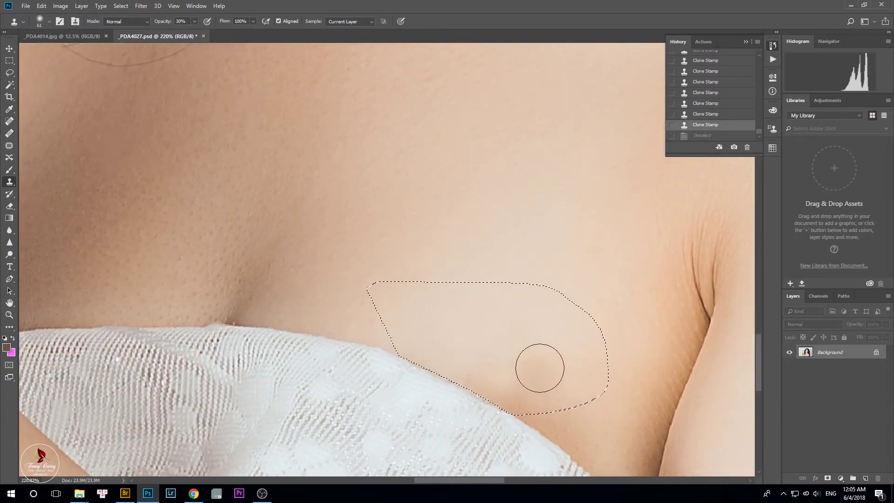
Even out the cloned skin inside the selection with the Clone Stamp at 30% opacity and switch its mode to Darken
key(3)
key(ctrl+alt+z)
click(523, 383)
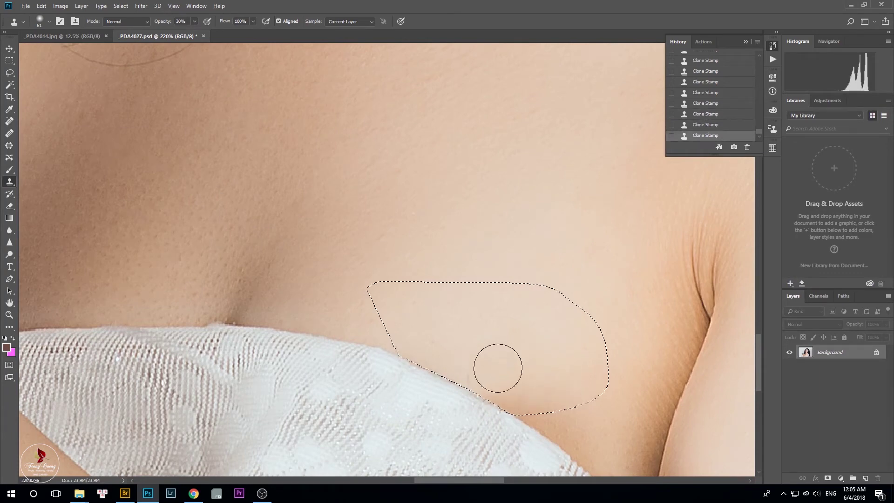
shift+right_click(512, 362)
click(538, 147)
Return the Clone Stamp mode to Normal, reduce the brush to 23 pixels and clear the selection
scroll(465, 355, down, 5)
scroll(470, 343, up, 5)
key(alt+shift+n)
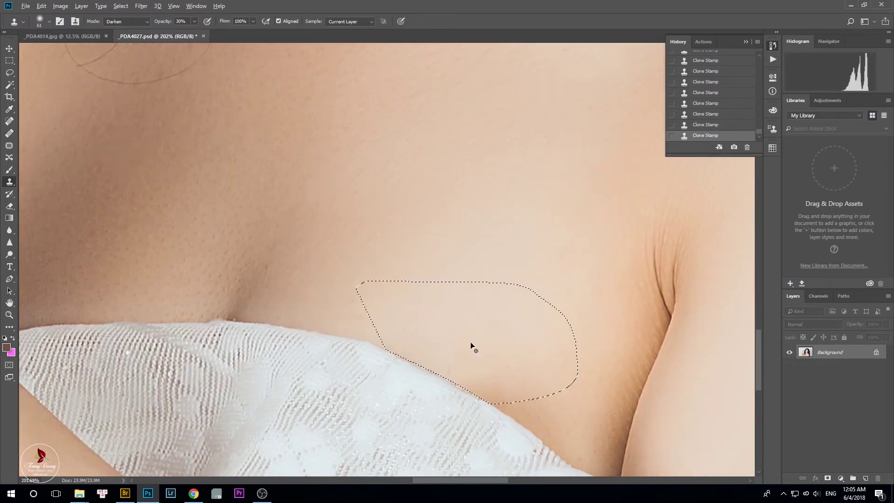
right_click(443, 317)
drag(508, 341, 498, 339)
key(Return)
key(ctrl+d)
Select the chest and shoulder skin down to the dress edge with the Magic Wand at tolerance 15, adding several sampled areas
key(ctrl+minus)
key(ctrl+minus)
key(ctrl+minus)
key(ctrl+minus)
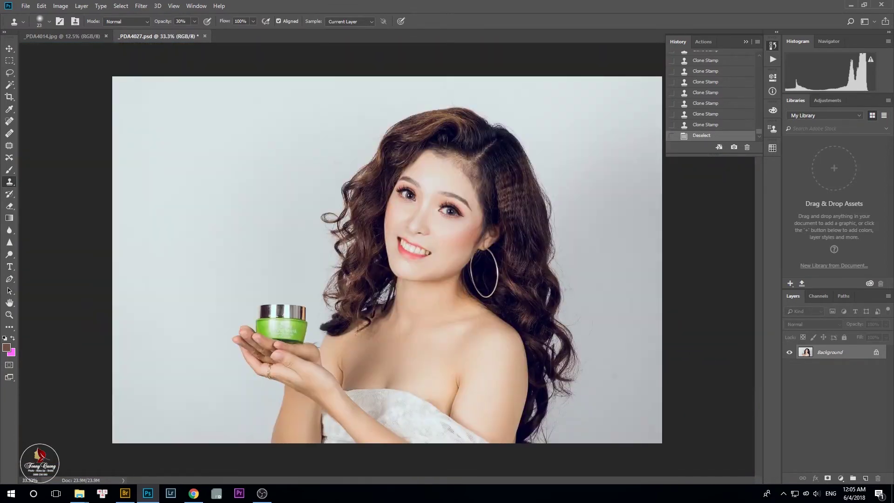
scroll(420, 394, up, 8)
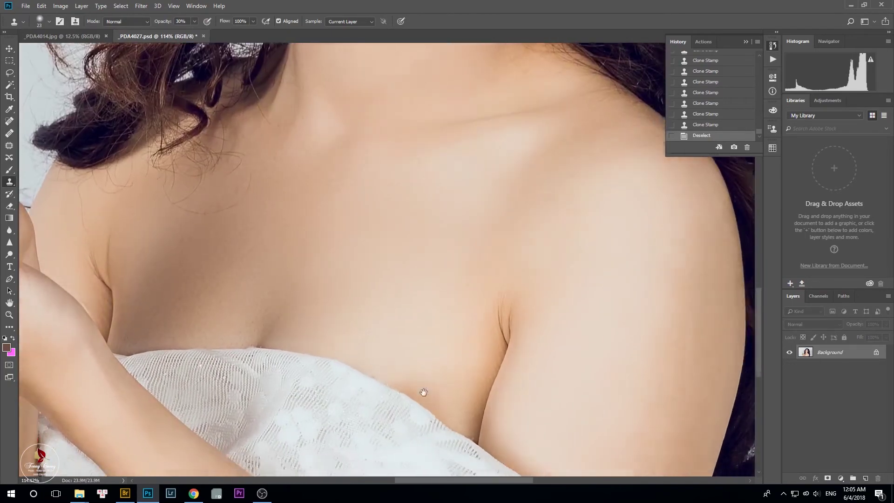
key(w)
click(420, 394)
click(420, 391)
click(419, 387)
click(417, 382)
click(415, 377)
click(414, 375)
click(431, 386)
click(445, 396)
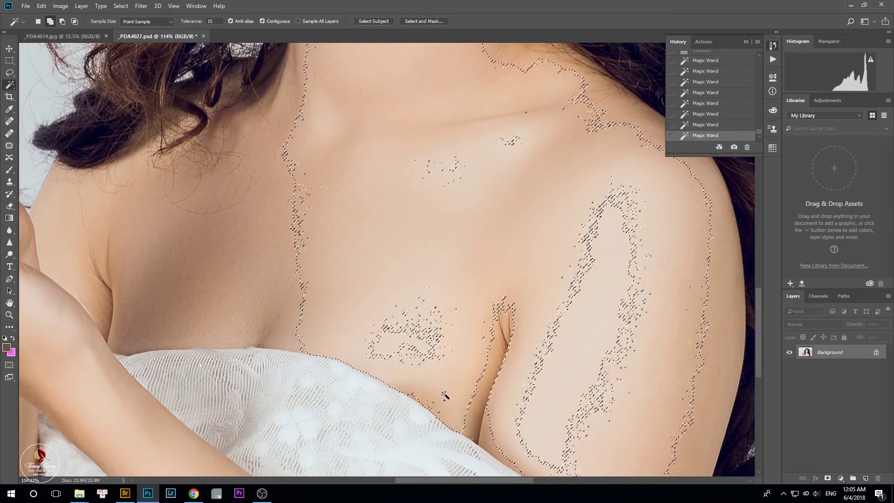
click(428, 361)
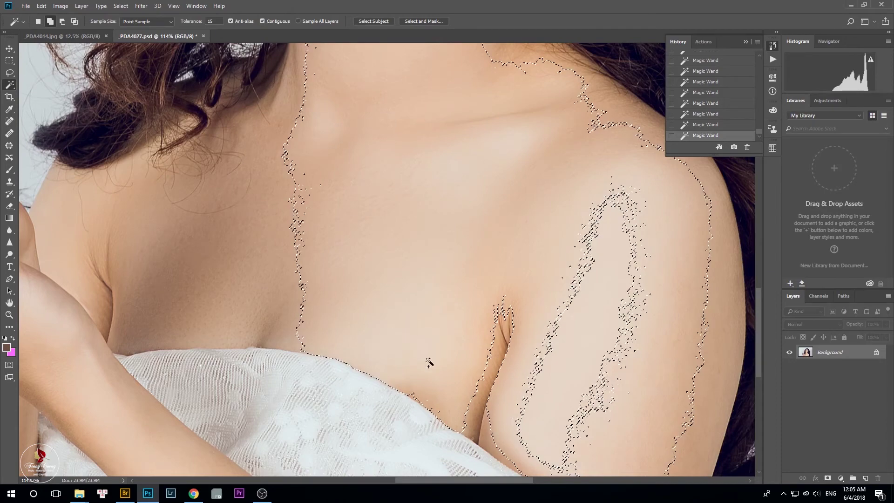
Feather the chest and shoulder selection and set the Clone Stamp to Normal mode
key(shift+F6)
key(Return)
key(s)
shift+right_click(442, 354)
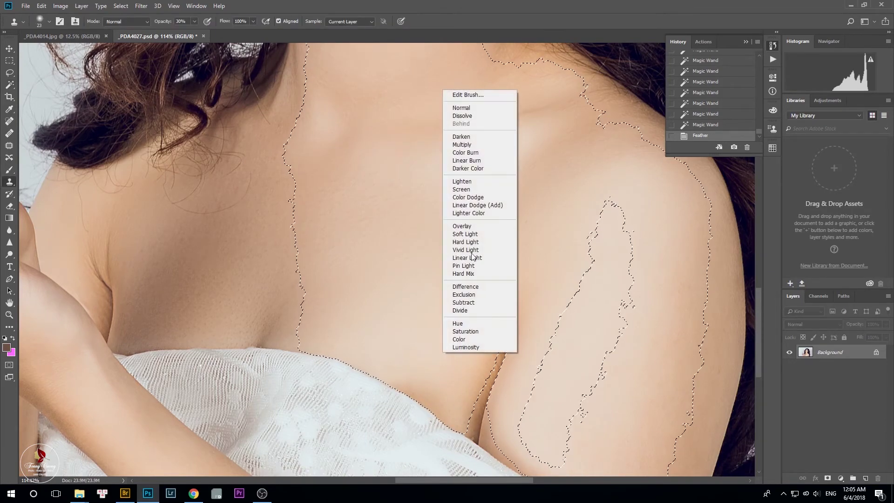
click(468, 108)
key(shift+F5)
key(Return)
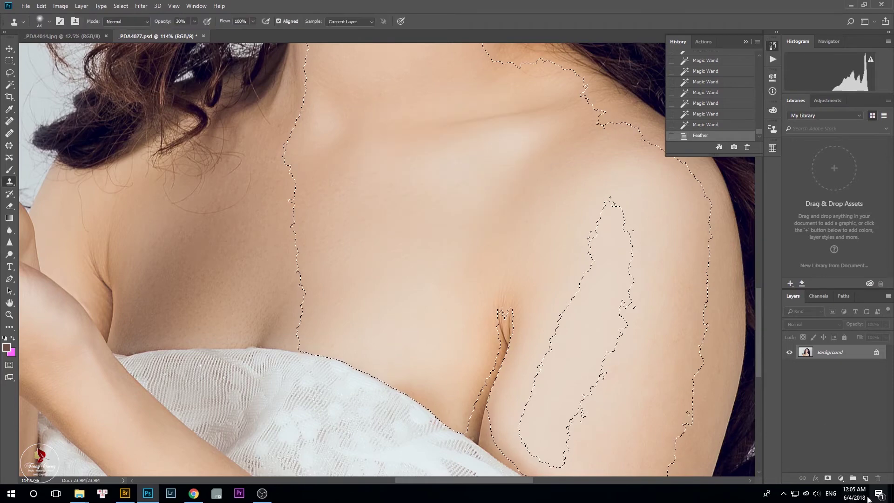
key(ctrl+d)
click(783, 493)
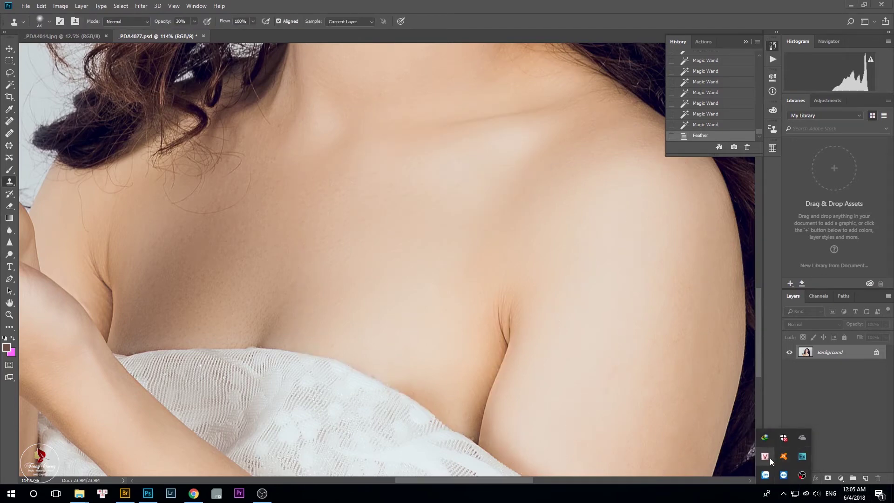
right_click(769, 457)
click(719, 448)
Clone smooth skin along the dress edge with a 105-pixel Clone Stamp at 30% opacity, and deselect
right_click(387, 339)
drag(451, 359, 477, 353)
key(Return)
alt+click(416, 366)
mouse_move(416, 367)
mouse_down()
mouse_move(422, 389)
mouse_move(427, 360)
mouse_up()
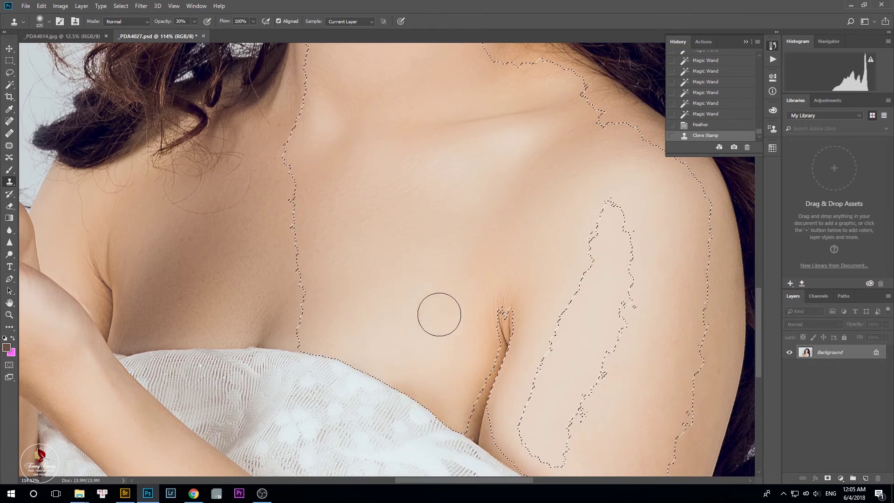
drag(406, 396, 410, 391)
alt+click(426, 366)
click(428, 396)
click(435, 386)
drag(442, 419, 393, 392)
key(ctrl+d)
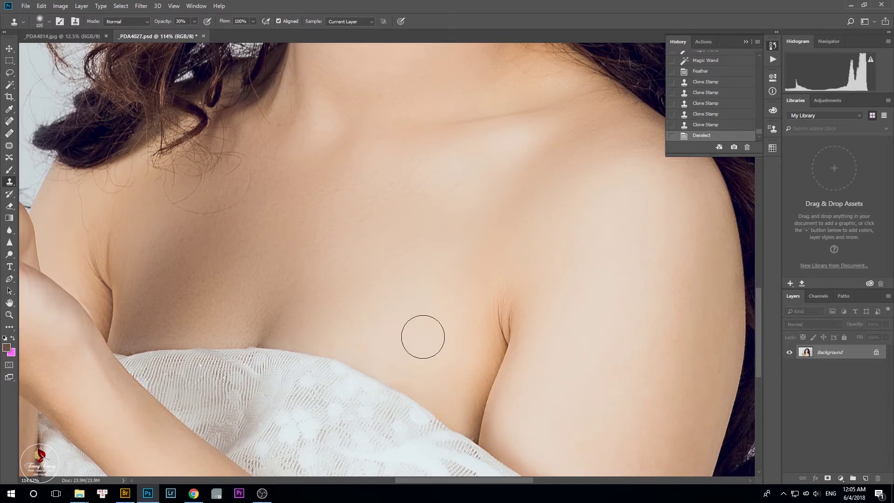
Save the retouched portrait as a JPEG copy named _PDA4027 in the THANH THANH folder
scroll(423, 337, down, 5)
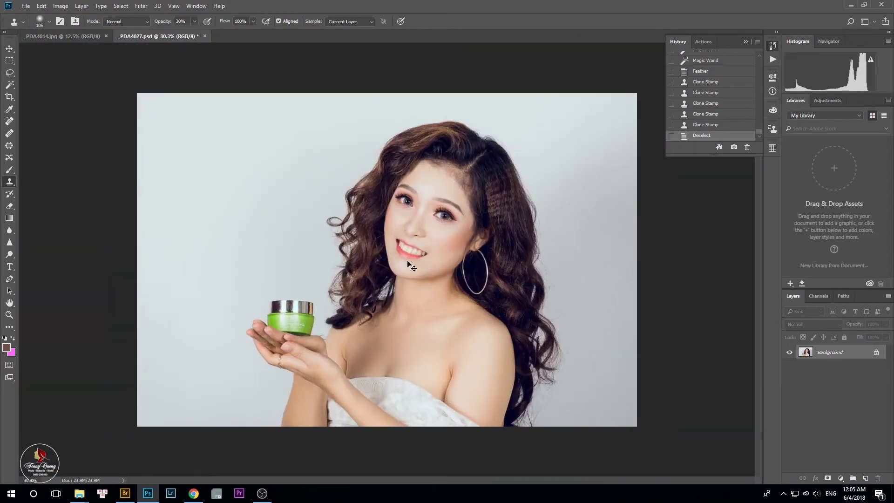
scroll(407, 264, up, 2)
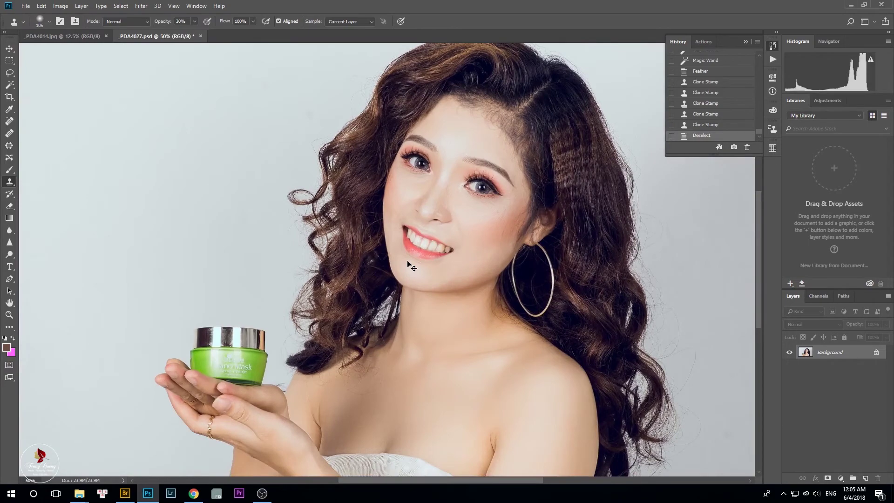
key(ctrl+shift+s)
key(Tab)
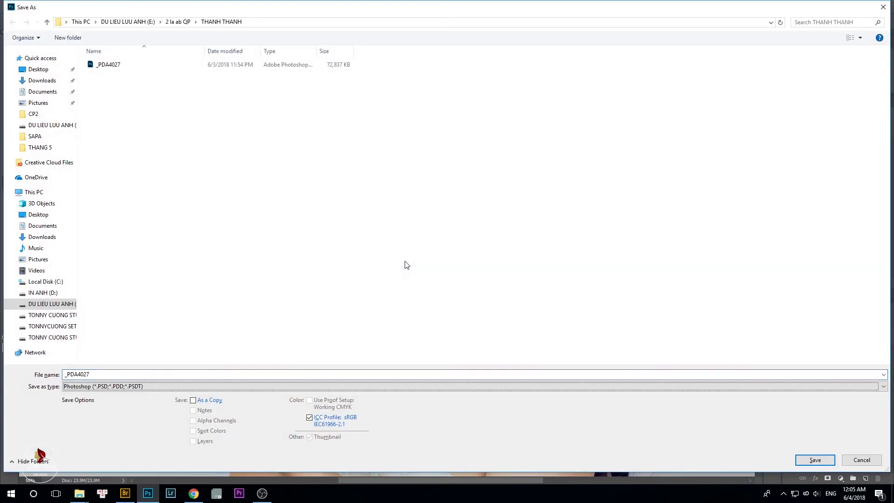
key(Return)
click(479, 249)
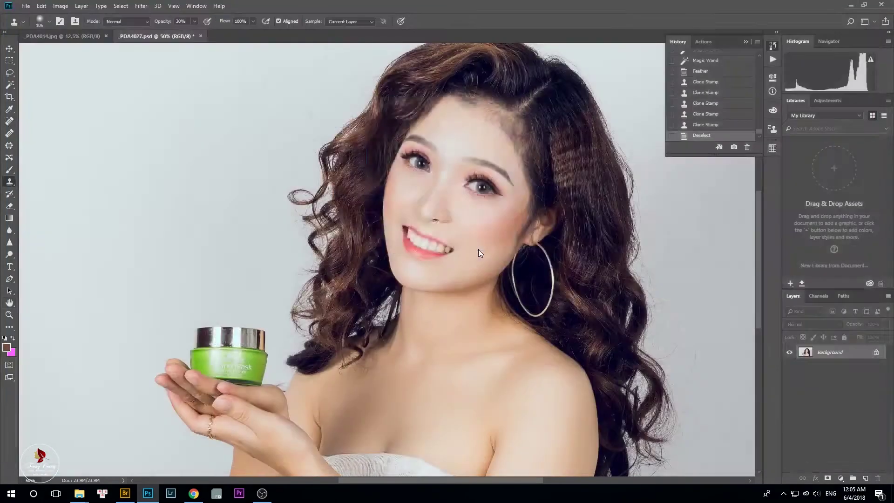
key(Return)
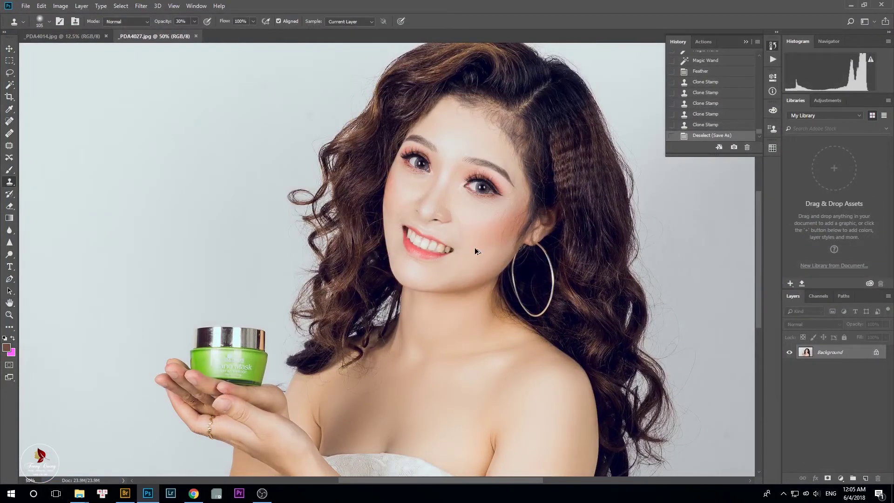
Compare the portrait before and after retouching by toggling a fill from history
key(ctrl+alt+BackSpace)
scroll(482, 253, down, 3)
key(ctrl+z)
key(ctrl+z)
scroll(480, 235, up, 4)
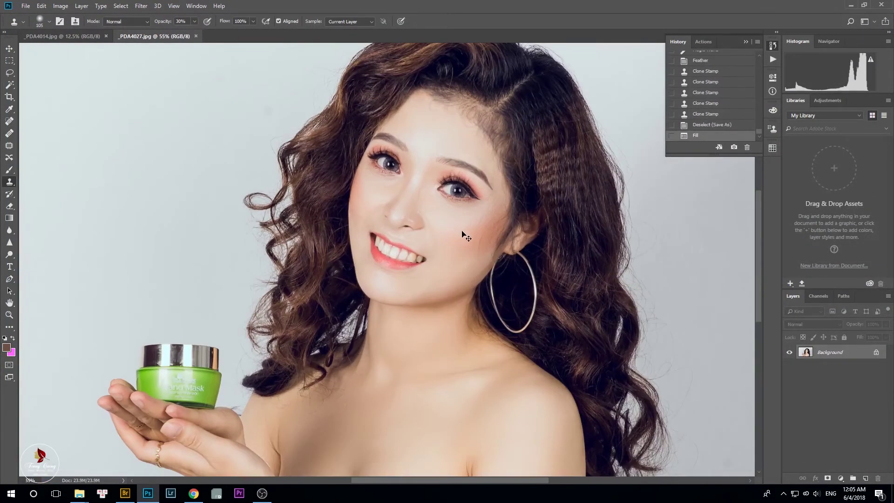
key(ctrl+z)
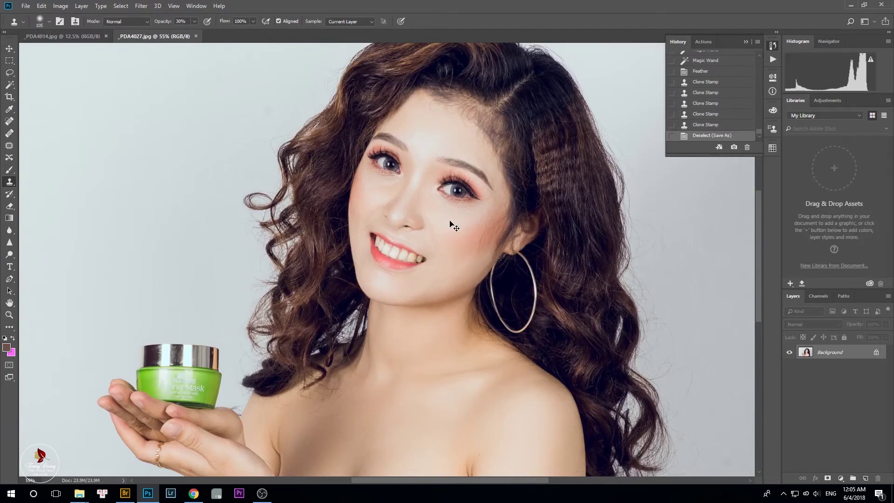
key(ctrl+z)
key(ctrl+z)
key(ctrl+z)
key(ctrl+z)
key(ctrl+z)
scroll(425, 235, down, 8)
scroll(421, 222, up, 8)
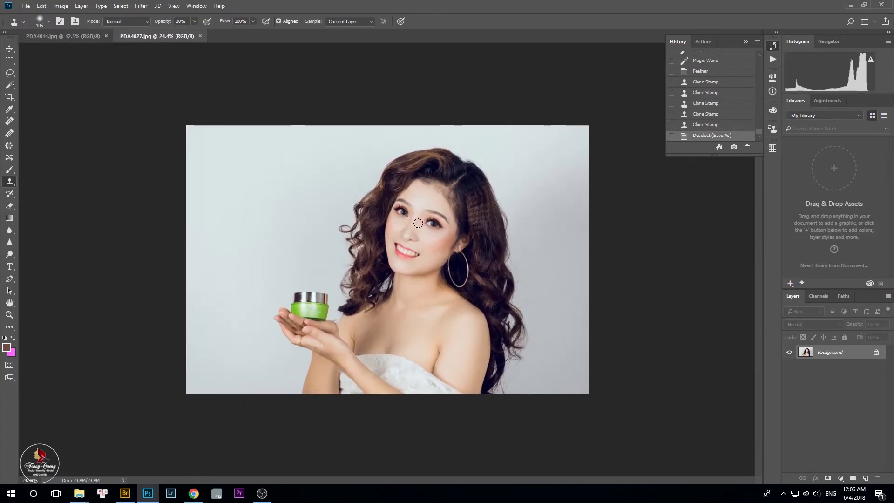
Enter Quick Mask and paint the outer edges of the face and the jawline with a 61-pixel soft brush at 100% opacity
key(q)
key(b)
scroll(440, 165, up, 10)
drag(419, 165, 395, 194)
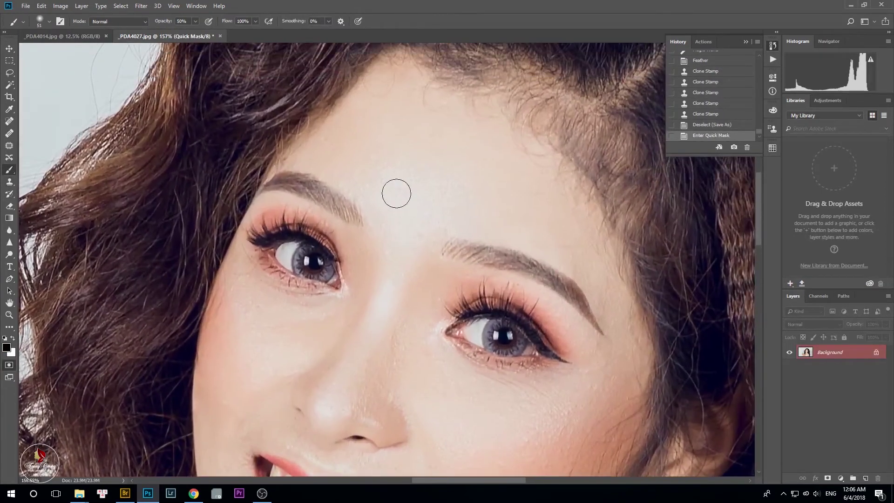
right_click(395, 193)
key(Return)
key(0)
drag(399, 63, 370, 120)
mouse_move(399, 66)
mouse_down()
mouse_move(438, 104)
mouse_move(459, 99)
mouse_move(545, 158)
mouse_move(485, 160)
mouse_move(529, 170)
mouse_move(442, 180)
mouse_move(422, 128)
mouse_move(369, 88)
mouse_move(302, 154)
mouse_move(357, 157)
mouse_move(377, 225)
mouse_move(417, 185)
mouse_move(412, 213)
mouse_move(481, 210)
mouse_move(465, 195)
mouse_move(487, 219)
mouse_move(617, 275)
mouse_up()
drag(550, 238, 438, 180)
mouse_move(377, 161)
mouse_down()
mouse_move(502, 218)
mouse_move(464, 158)
mouse_move(526, 291)
mouse_move(523, 298)
mouse_move(463, 191)
mouse_move(503, 274)
mouse_move(513, 366)
mouse_move(533, 329)
mouse_move(500, 353)
mouse_move(498, 156)
mouse_move(449, 283)
mouse_move(498, 189)
mouse_move(490, 248)
mouse_move(607, 151)
mouse_move(530, 248)
mouse_move(561, 239)
mouse_move(585, 211)
mouse_move(493, 267)
mouse_move(419, 327)
mouse_move(452, 306)
mouse_move(475, 233)
mouse_move(497, 215)
mouse_move(477, 267)
mouse_move(398, 303)
mouse_move(308, 323)
mouse_up()
drag(219, 301, 495, 310)
mouse_move(412, 195)
mouse_down()
mouse_move(415, 235)
mouse_move(442, 295)
mouse_move(531, 311)
mouse_move(452, 281)
mouse_move(633, 314)
mouse_up()
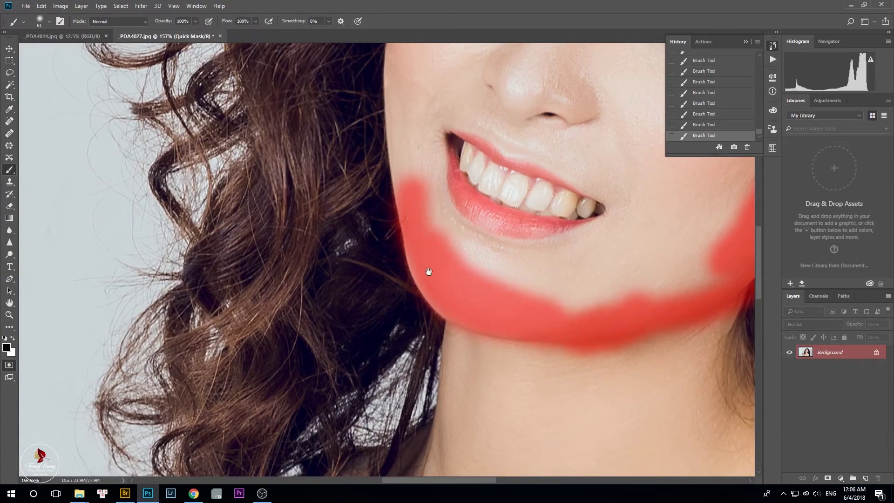
Mask the forehead, the model's right cheek and the skin around her right eye, using a 23-pixel brush for the eye area
drag(426, 271, 431, 309)
mouse_move(419, 268)
mouse_down()
mouse_move(384, 124)
mouse_move(352, 310)
mouse_up()
mouse_move(356, 305)
mouse_down()
mouse_move(403, 156)
mouse_move(479, 209)
mouse_move(409, 200)
mouse_move(442, 247)
mouse_move(470, 255)
mouse_move(425, 313)
mouse_move(381, 286)
mouse_move(415, 286)
mouse_up()
mouse_move(504, 211)
mouse_down()
mouse_move(419, 304)
mouse_move(417, 320)
mouse_move(452, 252)
mouse_up()
right_click(459, 255)
click(512, 279)
click(390, 114)
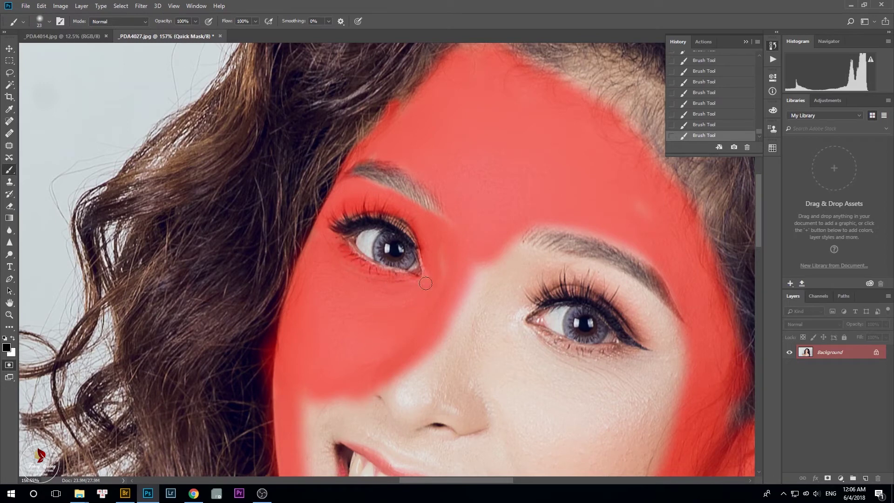
drag(509, 275, 469, 275)
Enlarge the brush to 75 pixels and mask the nose and the skin beneath the model's left eye
right_click(502, 207)
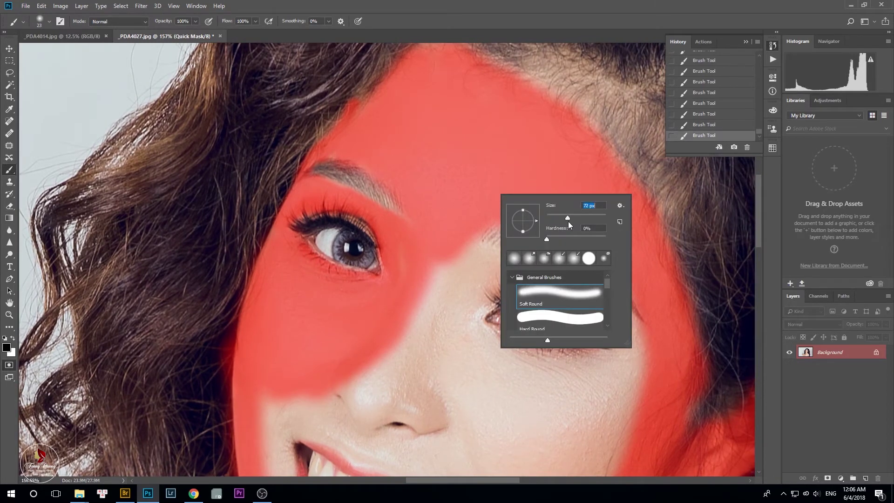
key(Return)
mouse_move(455, 239)
mouse_down()
mouse_move(468, 258)
mouse_move(452, 300)
mouse_move(445, 273)
mouse_move(423, 369)
mouse_up()
scroll(420, 224, down, 2)
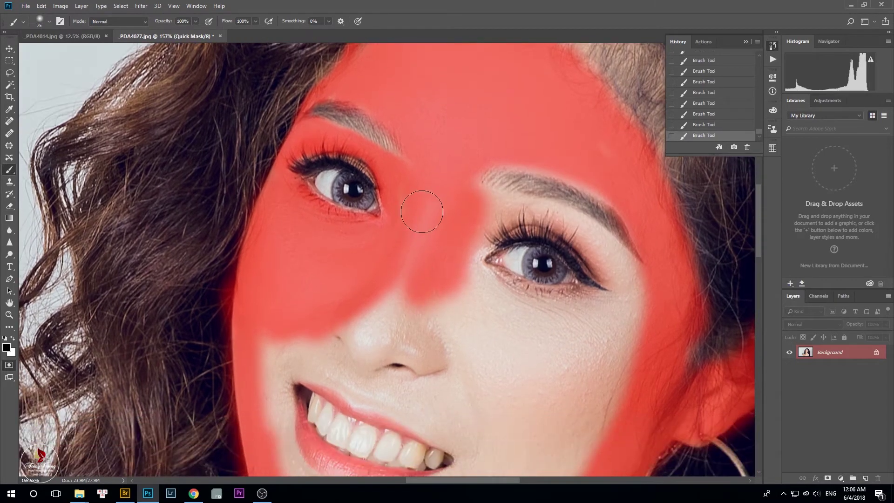
mouse_move(426, 247)
mouse_down()
mouse_move(398, 328)
mouse_move(341, 321)
mouse_move(432, 358)
mouse_move(391, 348)
mouse_move(453, 301)
mouse_move(467, 264)
mouse_move(503, 298)
mouse_move(601, 313)
mouse_move(631, 297)
mouse_move(615, 275)
mouse_up()
Reduce the brush to 40 pixels and mask the model's left eyelid and the skin around her left eyebrow
right_click(614, 274)
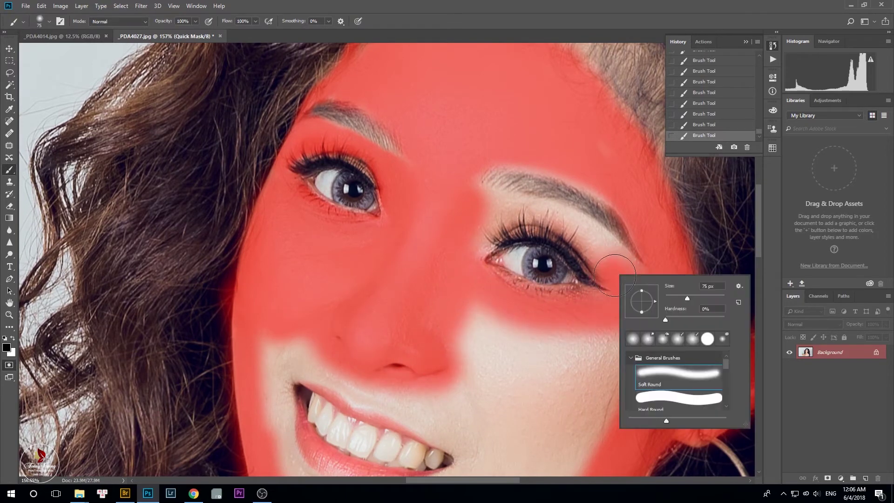
key(Return)
mouse_move(489, 233)
mouse_down()
mouse_move(510, 225)
mouse_move(551, 225)
mouse_move(583, 238)
mouse_move(599, 263)
mouse_move(602, 248)
mouse_move(582, 228)
mouse_move(519, 216)
mouse_move(471, 225)
mouse_up()
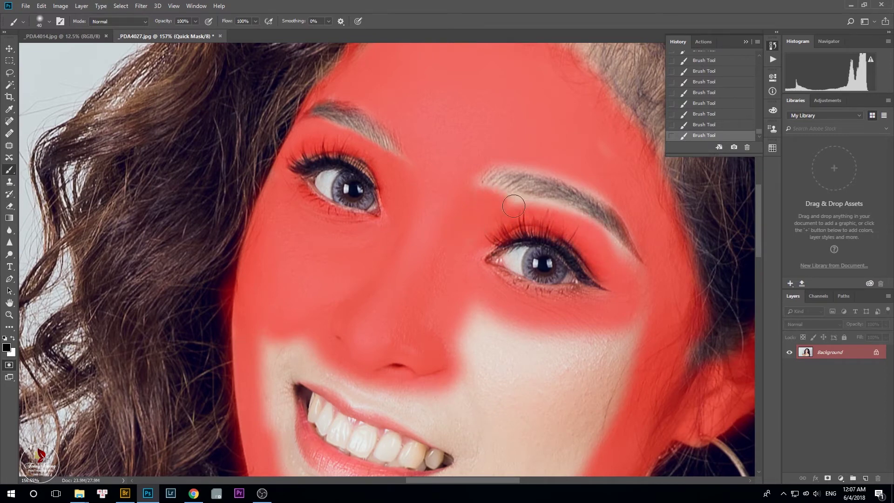
drag(513, 205, 587, 232)
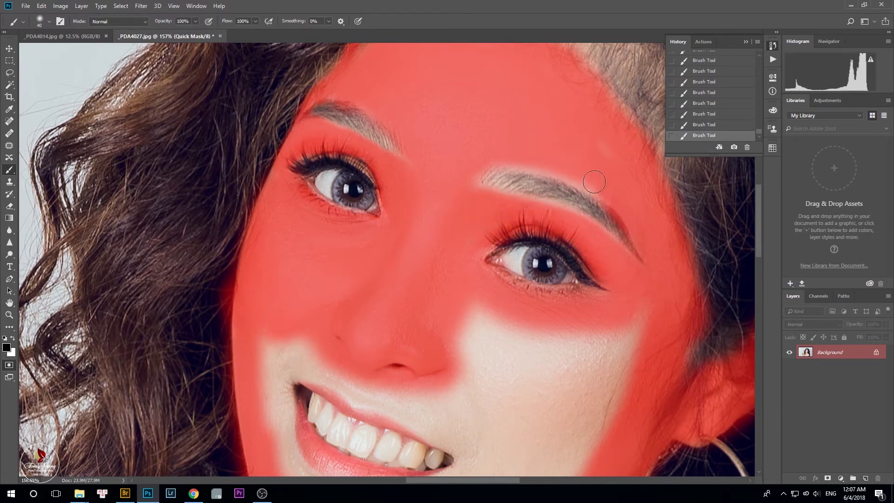
drag(619, 260, 573, 228)
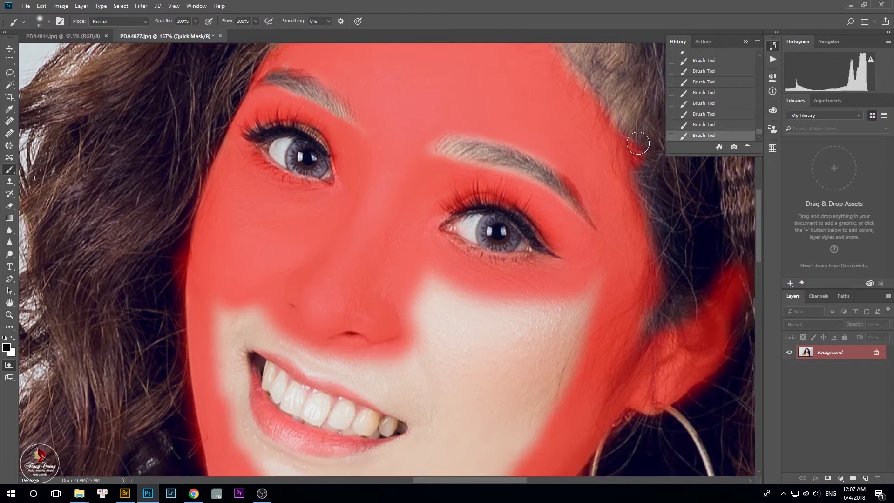
Set the brush to 73 pixels and mask the left cheek, the chin and the skin around the mouth, leaving the teeth unpainted
right_click(568, 274)
drag(638, 296, 638, 296)
key(space)
key(Return)
mouse_move(524, 304)
mouse_down()
mouse_move(596, 273)
mouse_move(539, 324)
mouse_move(431, 267)
mouse_move(477, 302)
mouse_move(418, 232)
mouse_up()
mouse_move(395, 233)
mouse_down()
mouse_move(431, 310)
mouse_move(421, 333)
mouse_up()
drag(404, 305, 381, 256)
mouse_move(375, 215)
mouse_down()
mouse_move(431, 229)
mouse_move(495, 295)
mouse_move(438, 385)
mouse_move(457, 340)
mouse_up()
mouse_move(504, 206)
mouse_down()
mouse_move(468, 251)
mouse_move(365, 227)
mouse_move(333, 203)
mouse_move(415, 278)
mouse_move(446, 276)
mouse_move(388, 348)
mouse_move(466, 336)
mouse_move(414, 359)
mouse_move(421, 304)
mouse_move(403, 267)
mouse_move(372, 315)
mouse_move(378, 309)
mouse_move(331, 333)
mouse_move(224, 332)
mouse_move(428, 349)
mouse_move(392, 362)
mouse_up()
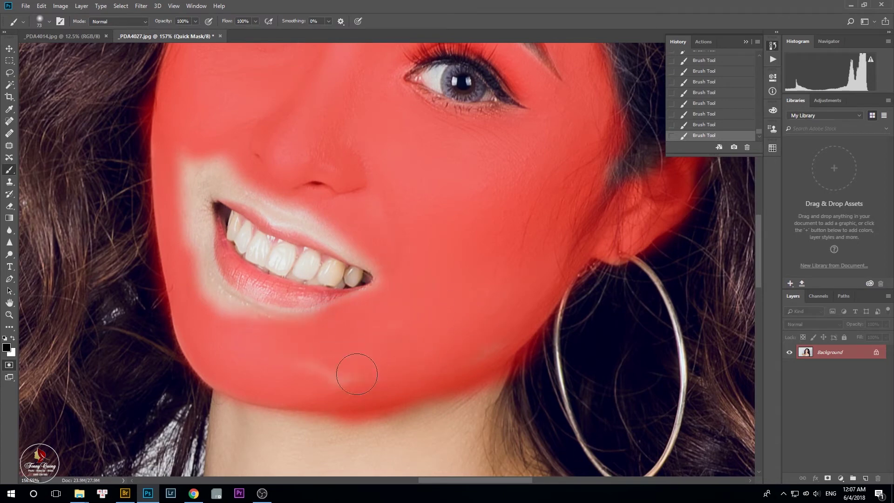
drag(331, 351, 457, 370)
mouse_move(431, 341)
mouse_down()
mouse_move(397, 348)
mouse_move(325, 303)
mouse_move(305, 266)
mouse_move(423, 341)
mouse_move(326, 279)
mouse_move(305, 207)
mouse_move(308, 164)
mouse_move(451, 249)
mouse_move(536, 277)
mouse_move(355, 196)
mouse_up()
drag(325, 223, 323, 280)
Mask the neck edge beside the hair, the model's right shoulder edge and the hands holding the jar
scroll(428, 345, down, 5)
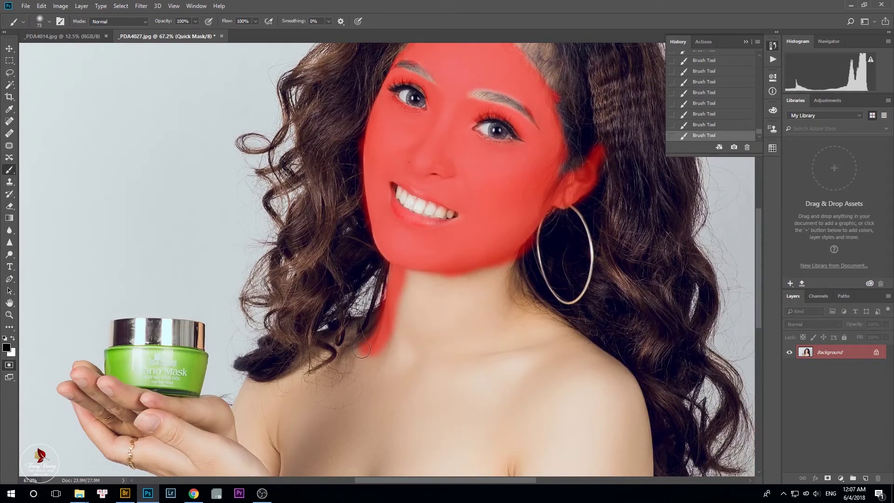
drag(339, 355, 308, 384)
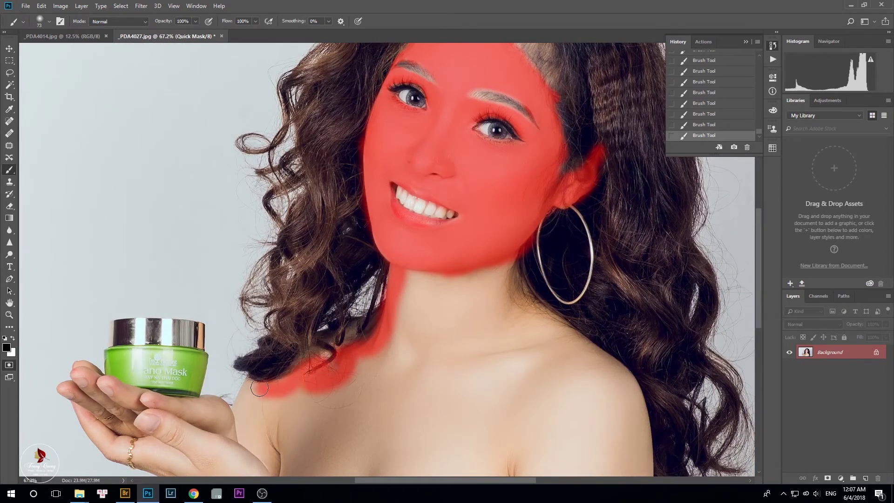
drag(240, 401, 237, 440)
mouse_move(233, 415)
mouse_down()
mouse_move(332, 314)
mouse_move(242, 299)
mouse_up()
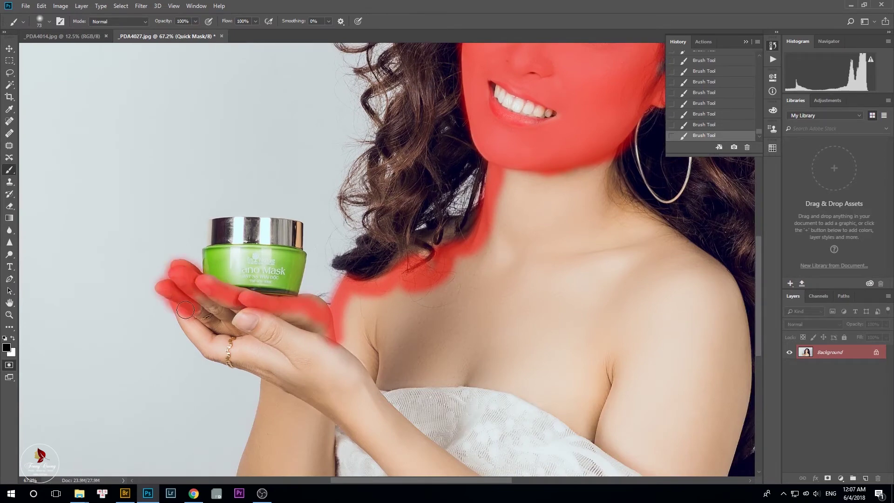
mouse_move(215, 354)
mouse_down()
mouse_move(264, 369)
mouse_move(223, 341)
mouse_move(266, 348)
mouse_move(231, 315)
mouse_up()
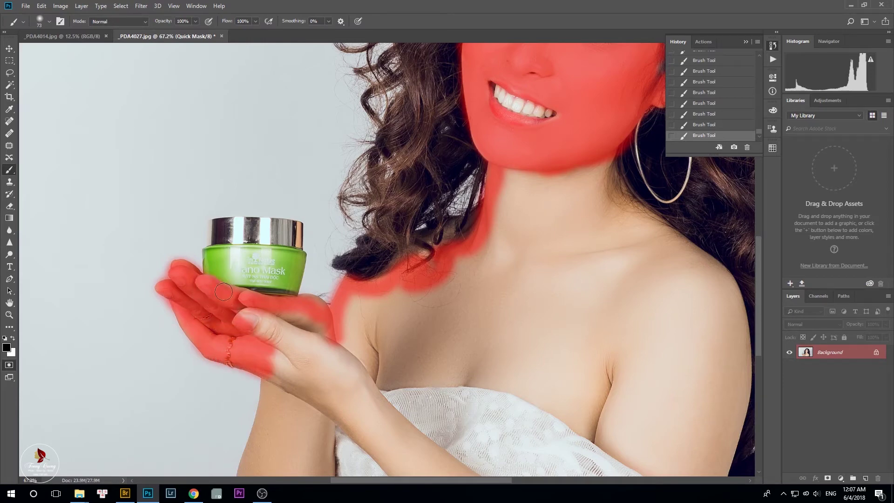
drag(328, 360, 311, 378)
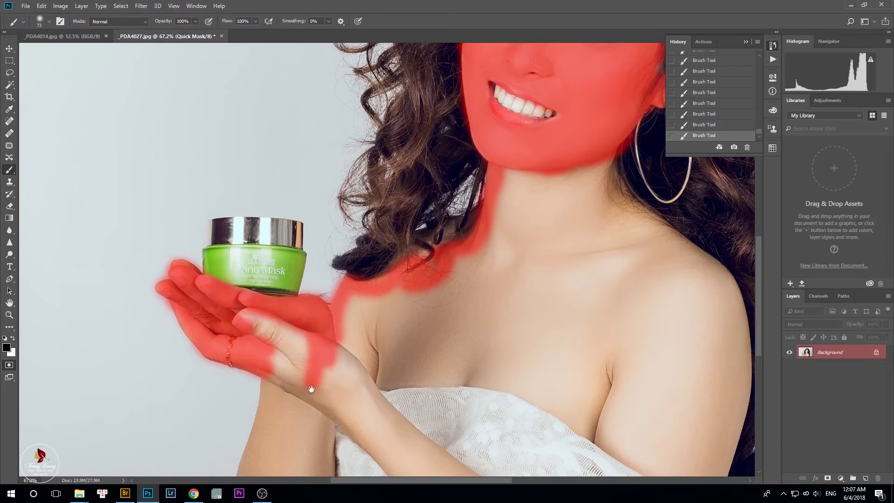
Paint the mask along the outer edges of both arms, the forearm and the skin bordering the dress
scroll(303, 326, down, 3)
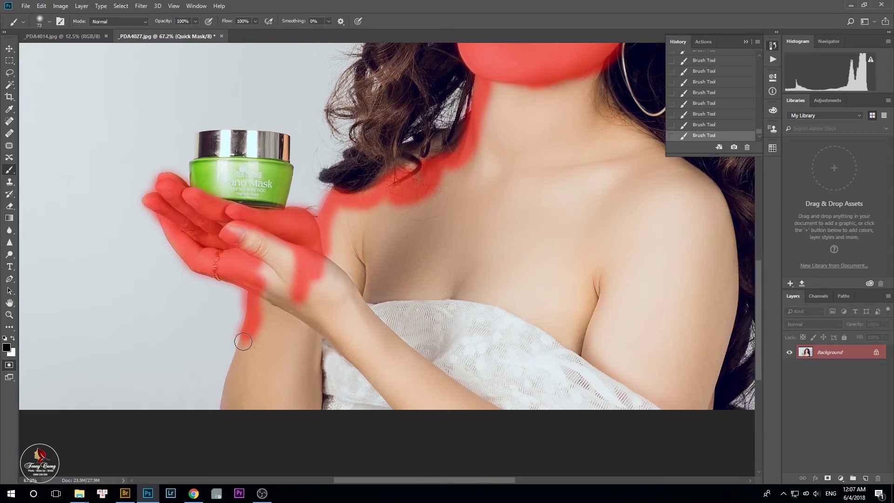
drag(242, 342, 231, 395)
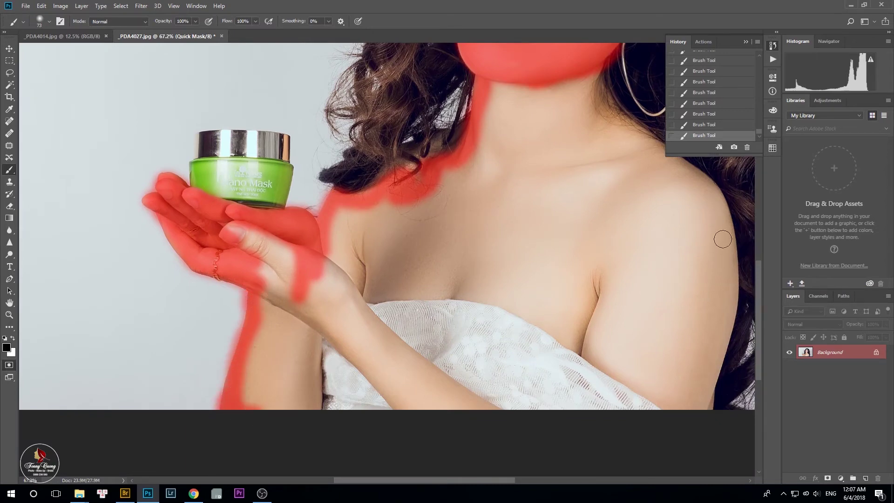
drag(729, 272, 707, 386)
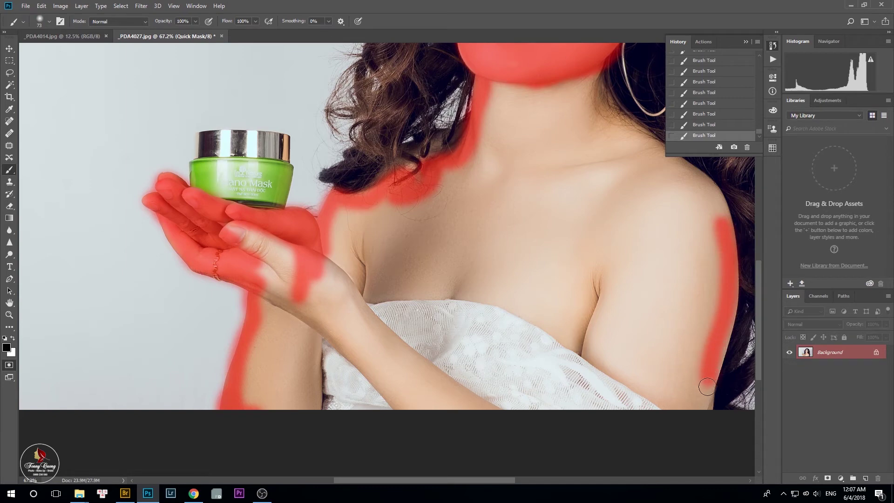
mouse_move(657, 400)
mouse_down()
mouse_move(523, 312)
mouse_move(479, 294)
mouse_move(422, 291)
mouse_up()
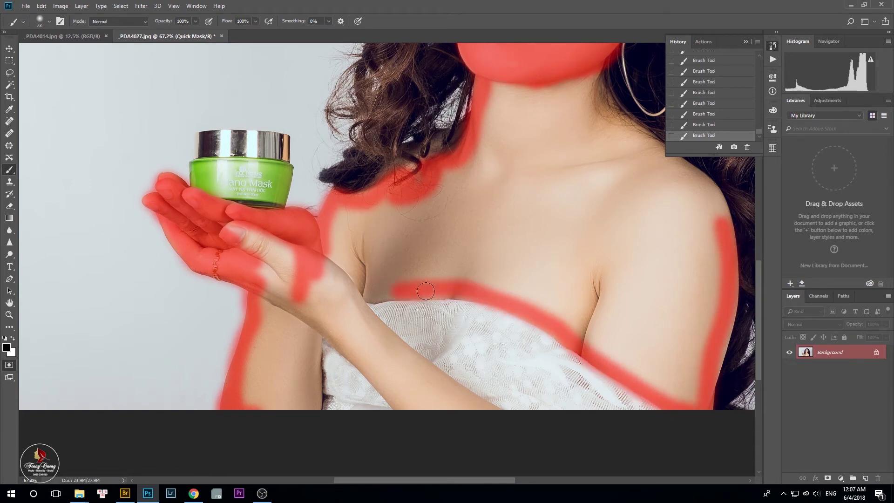
mouse_move(375, 314)
mouse_down()
mouse_move(385, 343)
mouse_move(504, 420)
mouse_up()
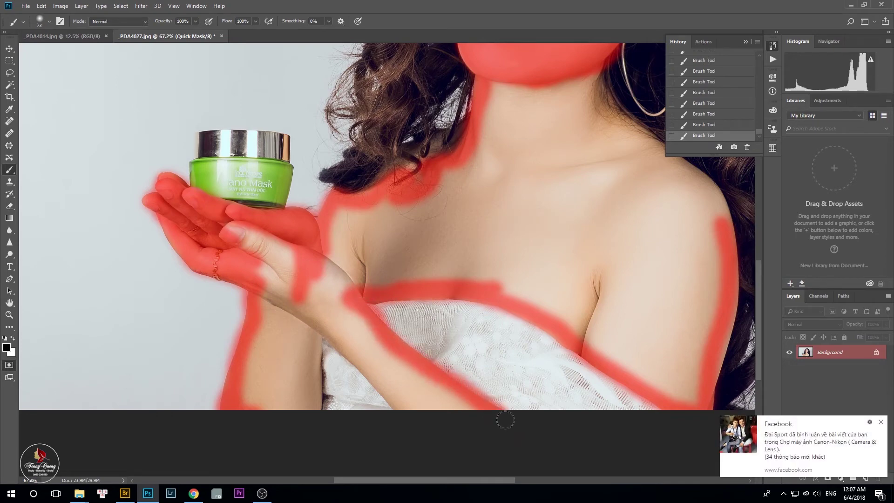
mouse_move(400, 408)
mouse_down()
mouse_move(342, 342)
mouse_move(316, 328)
mouse_move(311, 407)
mouse_move(302, 323)
mouse_move(298, 382)
mouse_move(278, 383)
mouse_up()
Enlarge the brush to 152 pixels and mask the hand, forearm, neck, right side of the chest and outer left arm
right_click(292, 322)
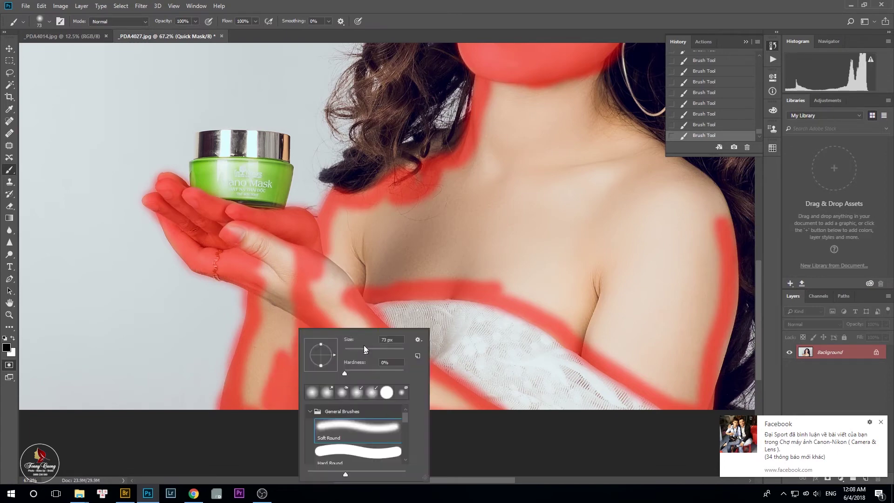
key(Return)
mouse_move(265, 242)
mouse_down()
mouse_move(288, 284)
mouse_move(239, 234)
mouse_move(326, 298)
mouse_move(281, 341)
mouse_move(265, 333)
mouse_move(261, 384)
mouse_up()
mouse_move(327, 300)
mouse_down()
mouse_move(419, 393)
mouse_move(390, 357)
mouse_up()
mouse_move(330, 293)
mouse_down()
mouse_move(363, 242)
mouse_move(377, 195)
mouse_move(344, 224)
mouse_move(479, 280)
mouse_move(496, 275)
mouse_up()
mouse_move(472, 262)
mouse_down()
mouse_move(421, 339)
mouse_move(382, 235)
mouse_move(400, 254)
mouse_move(458, 184)
mouse_move(451, 199)
mouse_move(503, 197)
mouse_move(537, 155)
mouse_move(575, 221)
mouse_move(554, 202)
mouse_move(657, 281)
mouse_move(644, 379)
mouse_move(644, 331)
mouse_up()
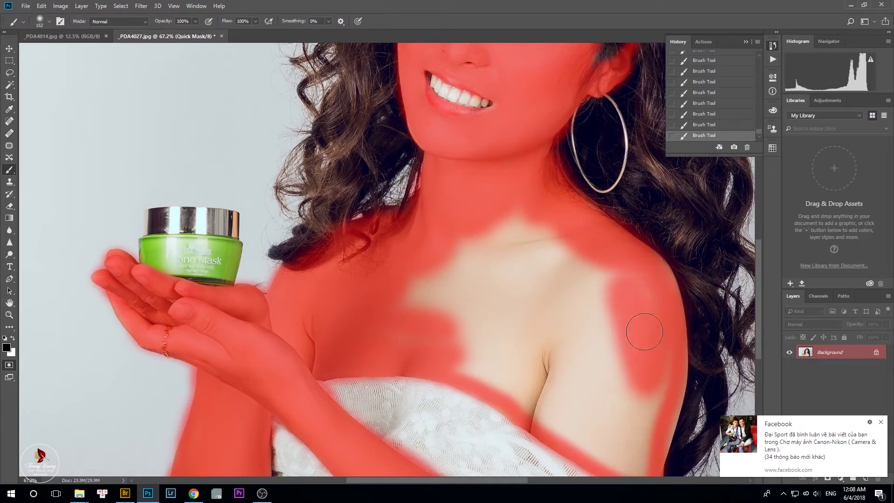
mouse_move(660, 387)
mouse_down()
mouse_move(667, 395)
mouse_move(635, 454)
mouse_move(588, 354)
mouse_up()
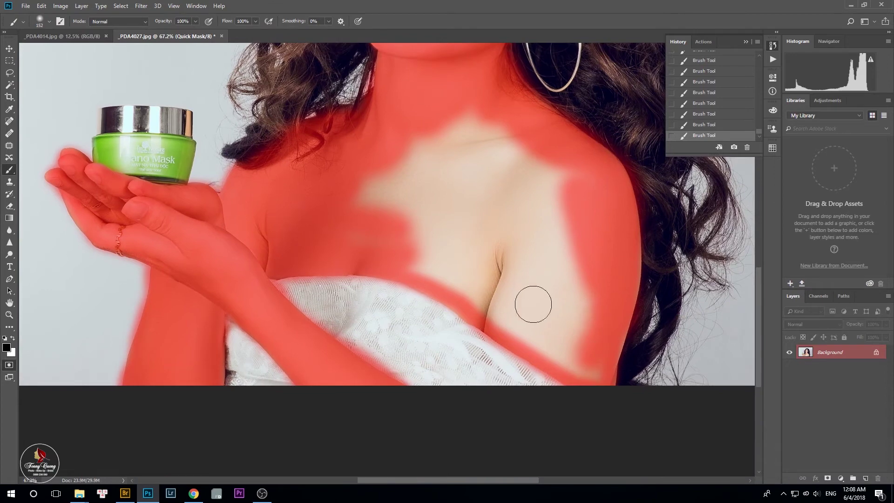
Mask the upper chest with a 196-pixel brush and fill most of the remaining chest and shoulder with a 385-pixel brush
right_click(534, 301)
drag(616, 324, 623, 324)
mouse_move(439, 139)
mouse_down()
mouse_move(498, 144)
mouse_move(494, 159)
mouse_up()
right_click(469, 190)
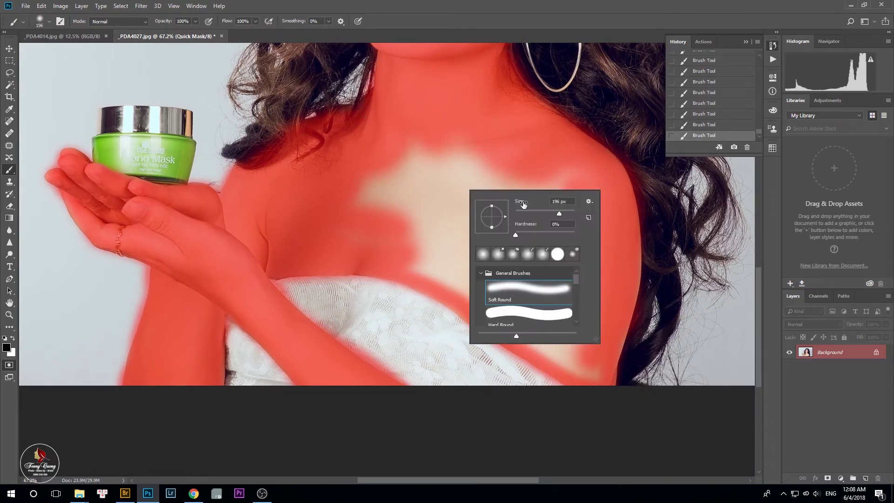
drag(564, 211, 565, 209)
mouse_move(425, 136)
mouse_down()
mouse_move(568, 203)
mouse_move(414, 164)
mouse_move(439, 234)
mouse_move(568, 299)
mouse_move(562, 289)
mouse_up()
Finish masking the skin on the arm and chest with a 168-pixel brush, and exit Quick Mask to load the selection
right_click(563, 288)
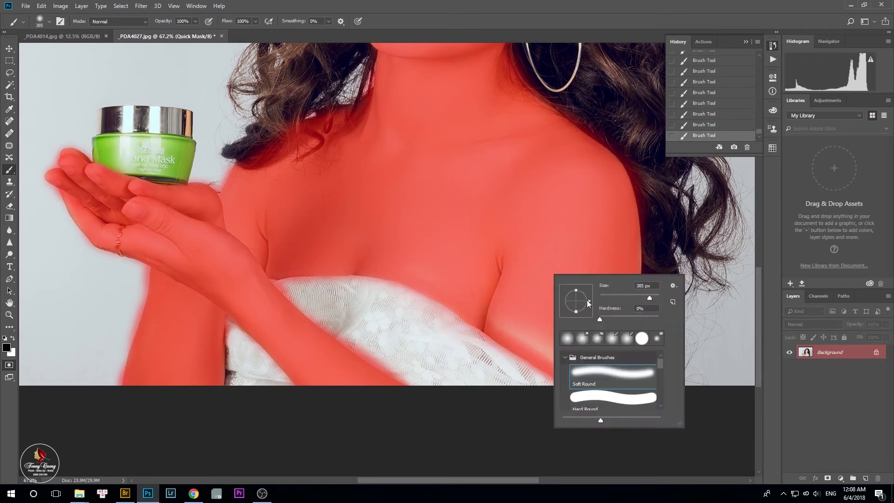
drag(645, 299, 642, 296)
key(Return)
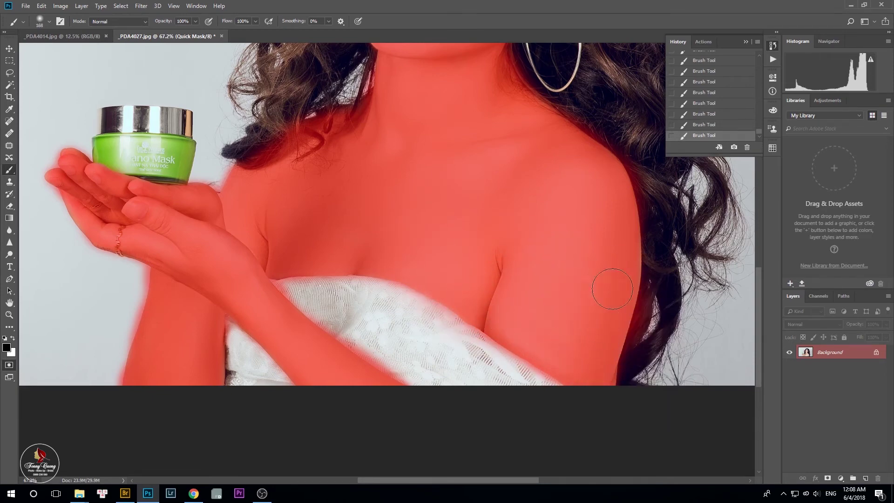
drag(414, 265, 383, 277)
drag(435, 169, 500, 219)
drag(500, 219, 421, 284)
mouse_move(384, 190)
mouse_down()
mouse_move(498, 215)
mouse_move(547, 290)
mouse_up()
key(q)
scroll(420, 261, down, 3)
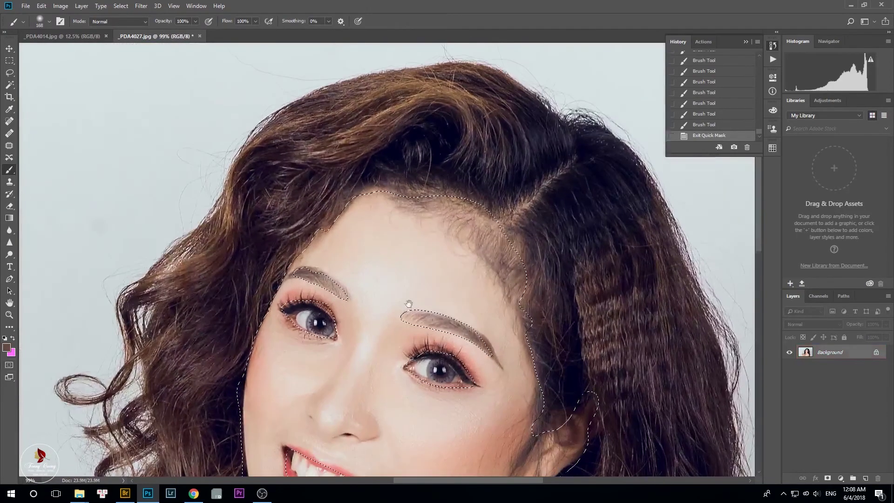
Open the SkinFiner filter on the selected skin and bring the face into the before/after comparison at 1:1
drag(396, 285, 406, 178)
scroll(406, 178, down, 3)
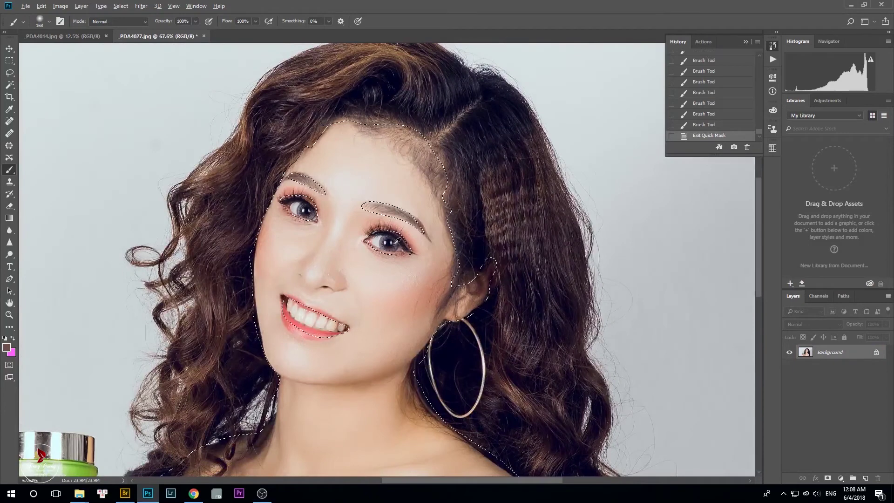
key(alt+t)
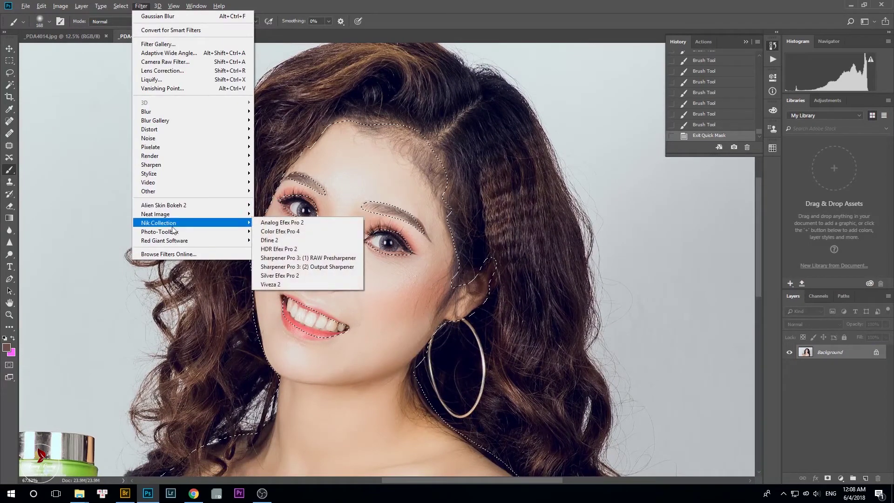
mouse_move(174, 230)
click(273, 231)
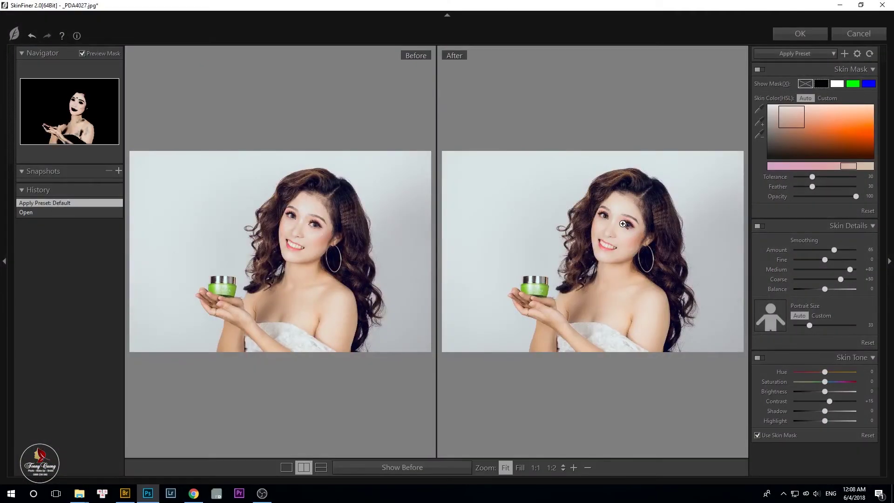
click(623, 224)
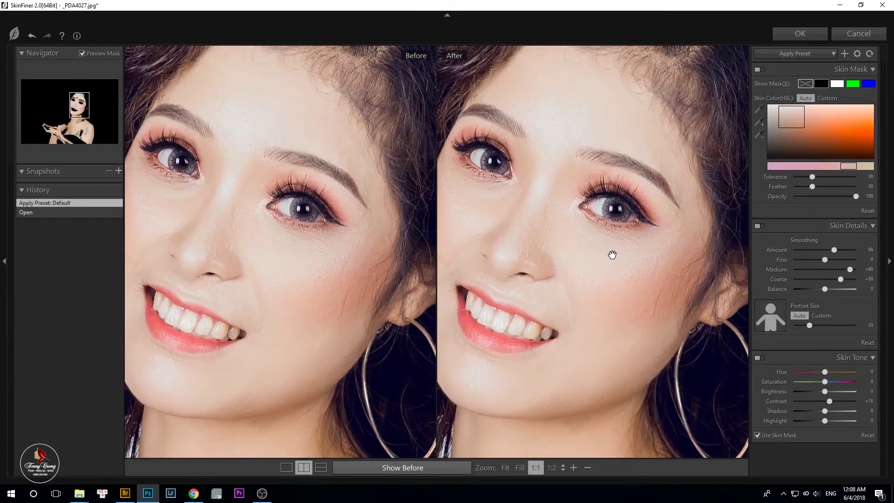
drag(545, 265, 603, 265)
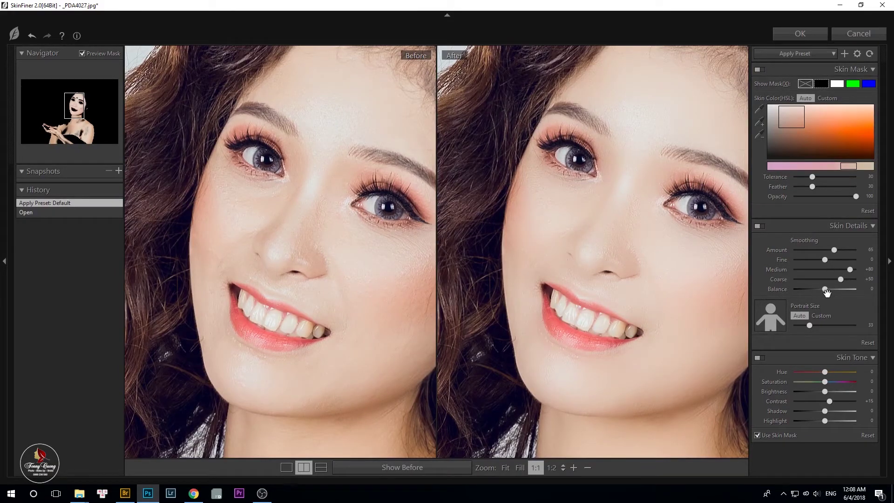
drag(622, 273, 615, 279)
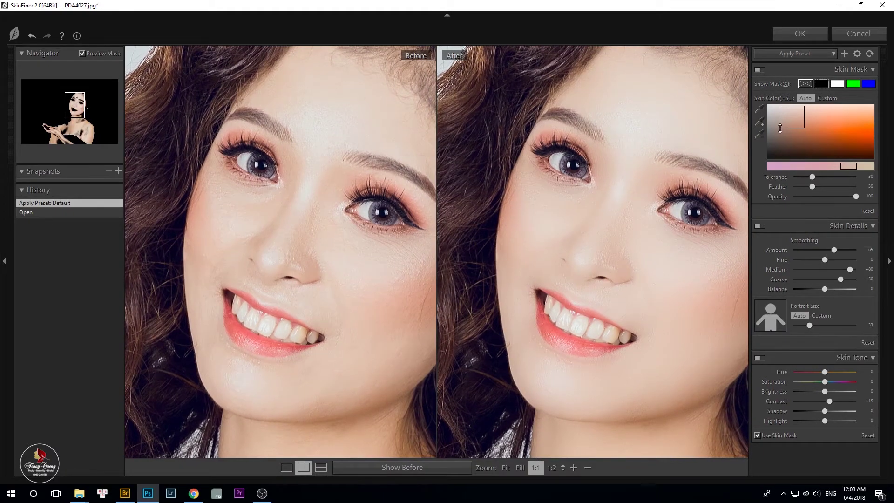
Test the effect by switching the Skin Mask and Skin Tone adjustments off and on, ending with Skin Mask disabled
click(760, 70)
click(761, 359)
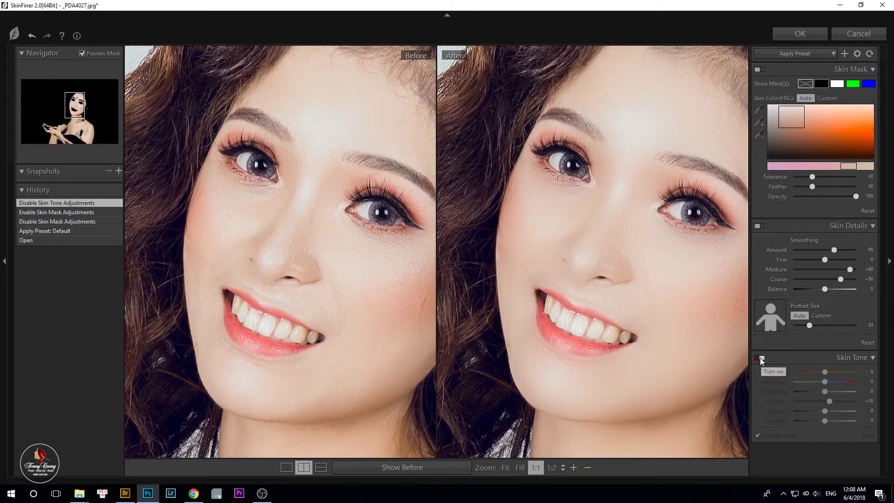
click(760, 358)
click(758, 69)
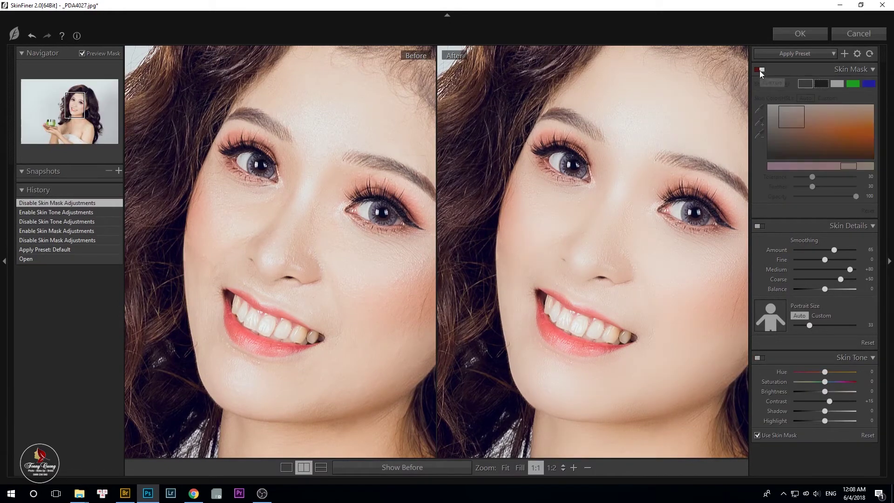
drag(622, 145, 622, 252)
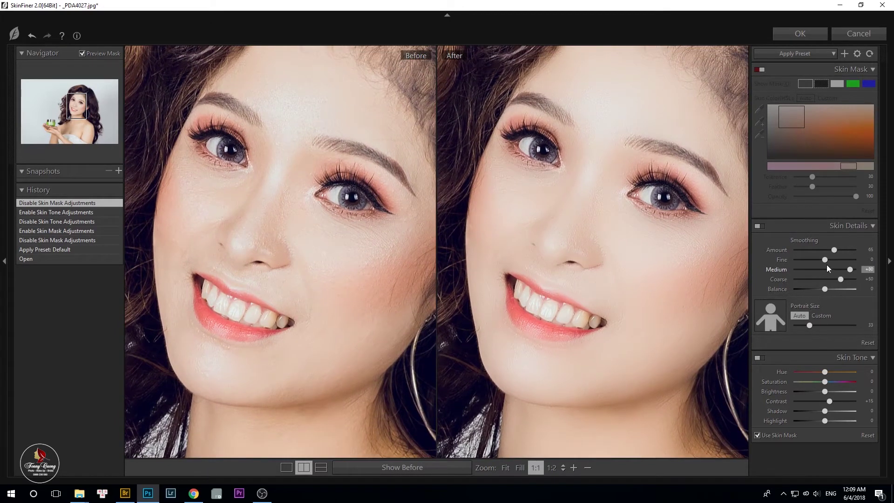
Try minimum smoothing with Medium, Coarse, Balance and Fine at -100 and Amount at 0, and undo the Amount change
drag(813, 270, 758, 261)
drag(833, 250, 732, 252)
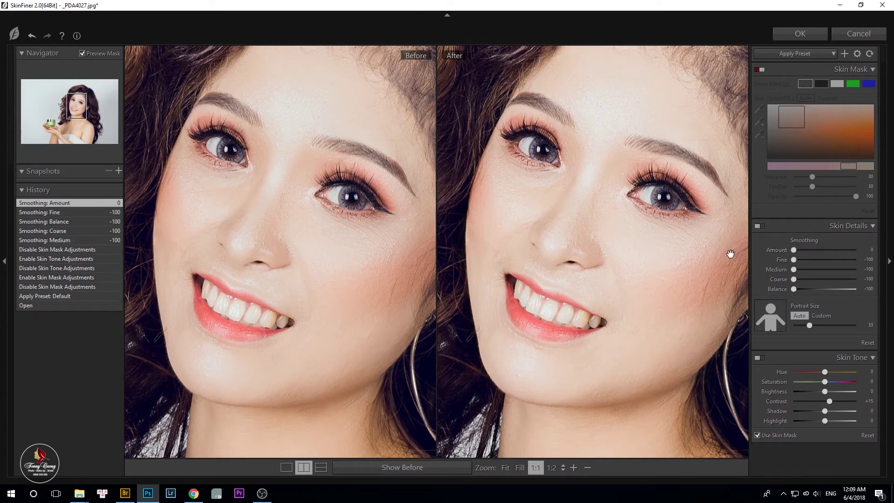
key(ctrl+z)
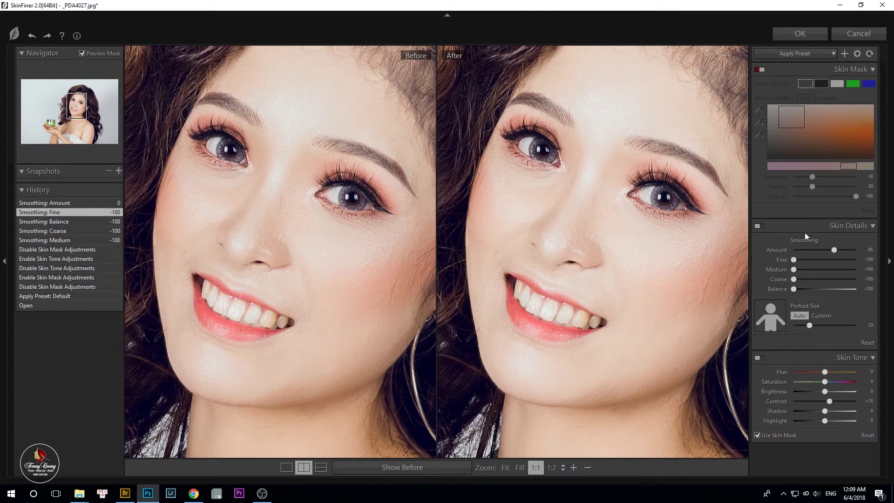
Try the Smoothing-Medium, Smoothing-High and Smoothing-Light presets one after another on the portrait
click(793, 54)
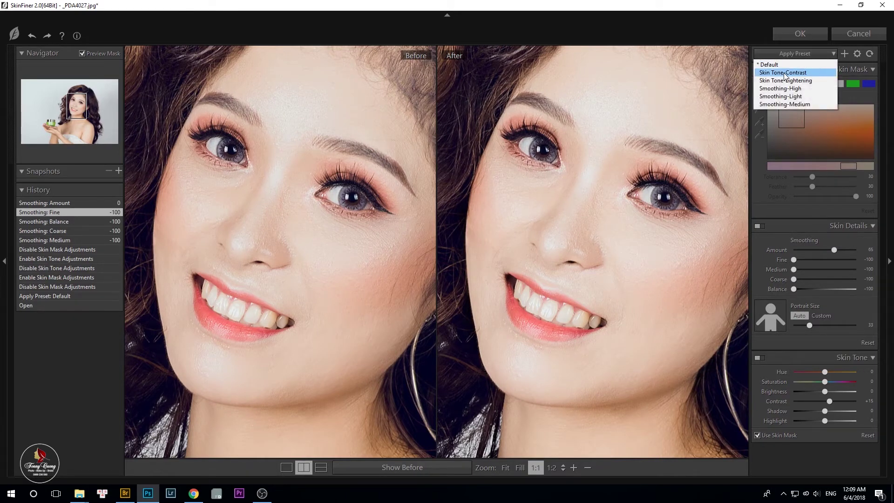
click(792, 104)
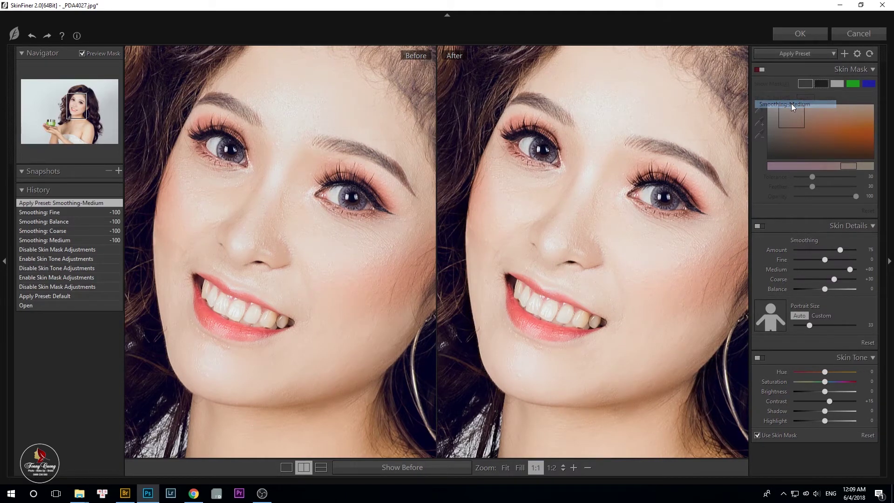
click(802, 54)
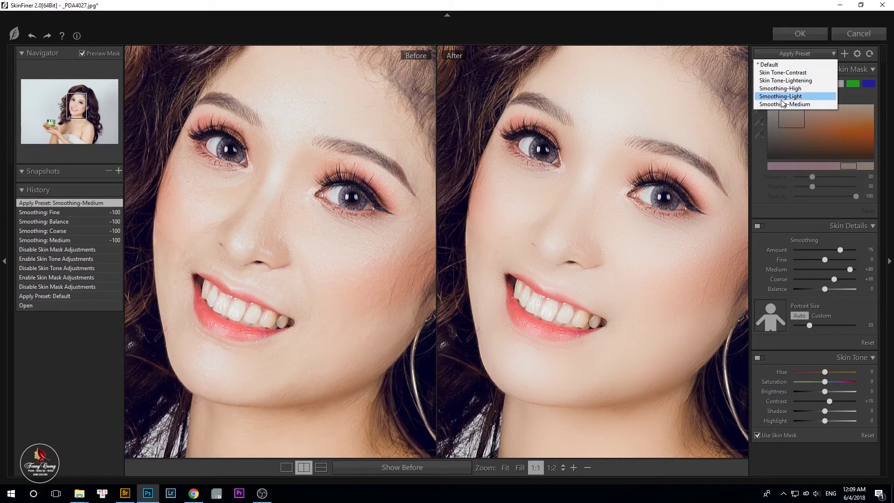
click(780, 89)
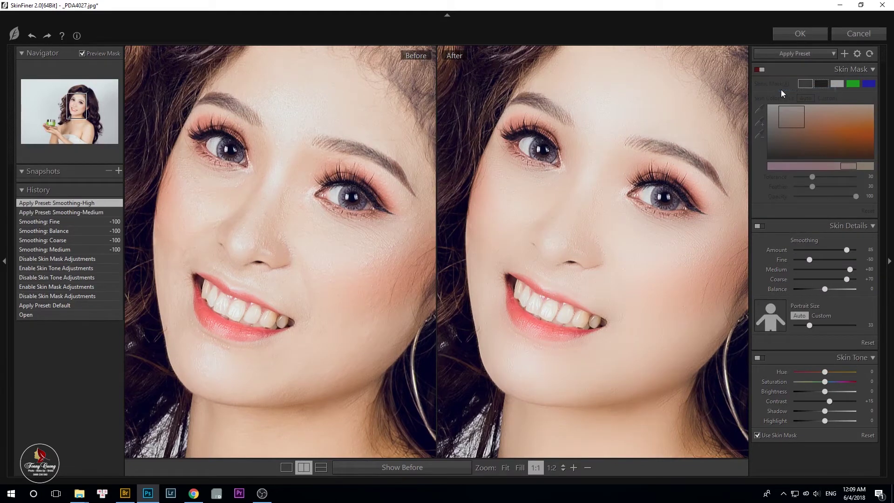
click(807, 55)
click(785, 99)
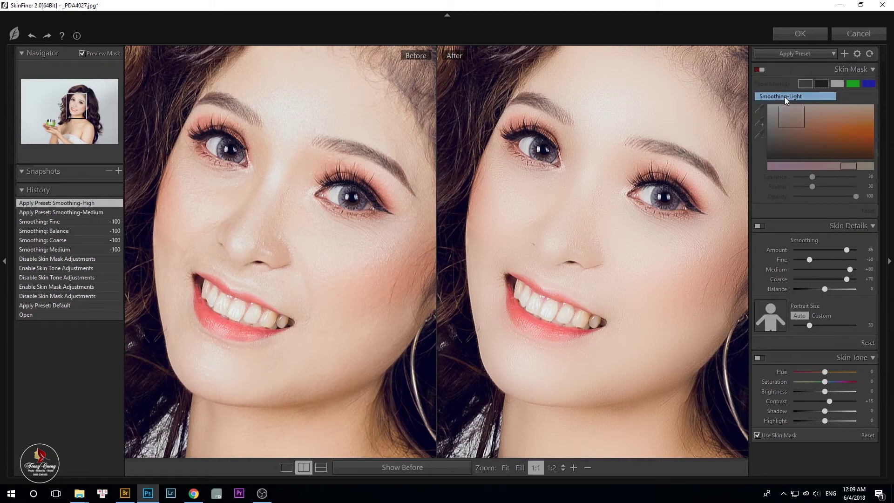
click(609, 284)
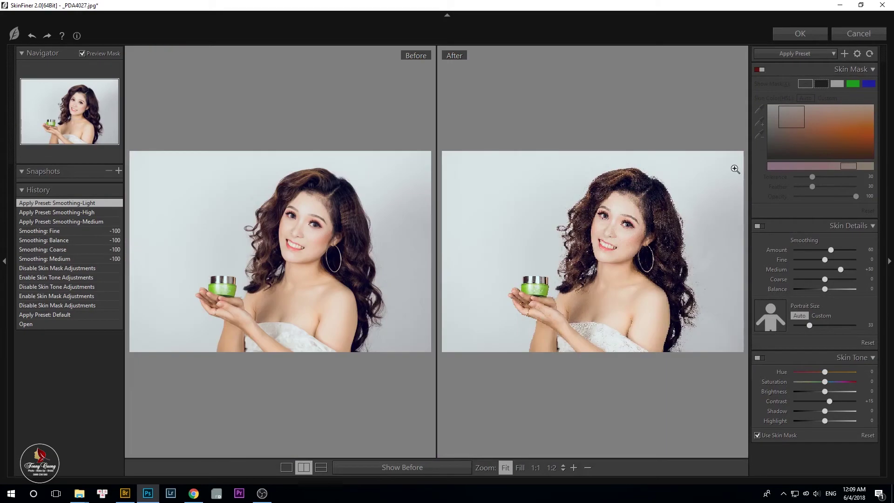
Apply the Default preset and bring the face back into the 1:1 comparison
click(813, 54)
click(772, 67)
click(597, 226)
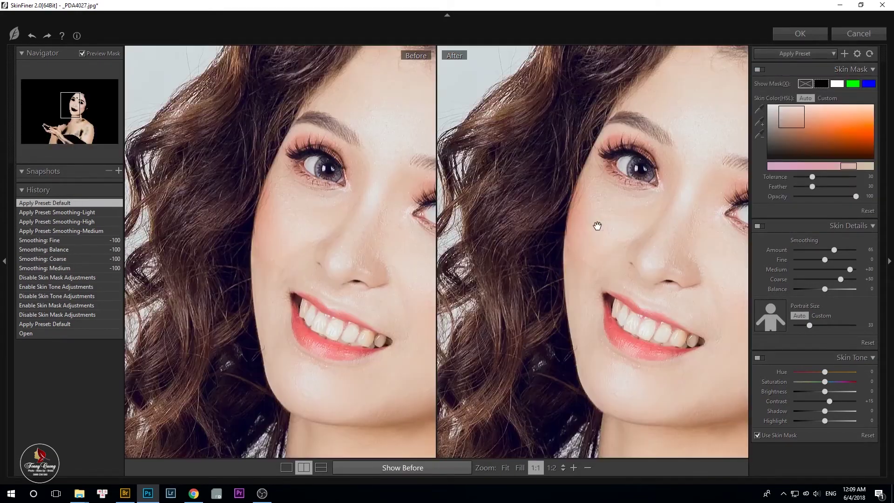
drag(614, 219, 543, 235)
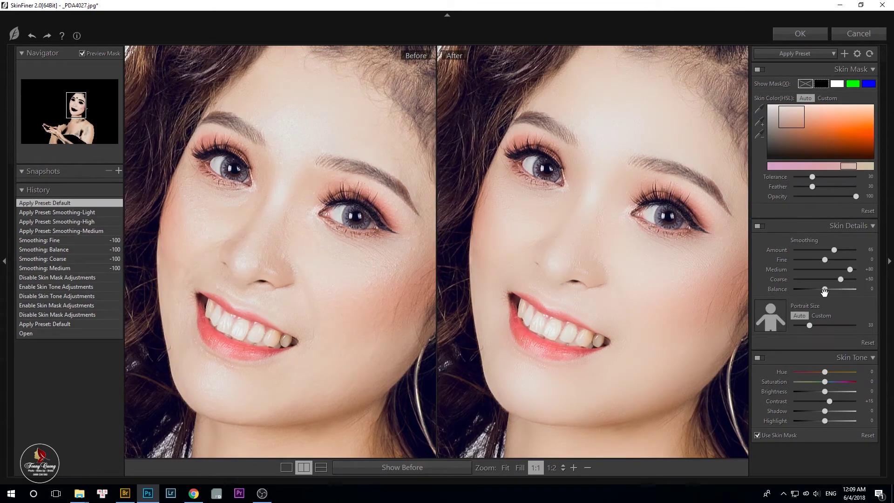
Test low and high smoothing Balance values on the face and set Balance to -8
drag(824, 292, 815, 296)
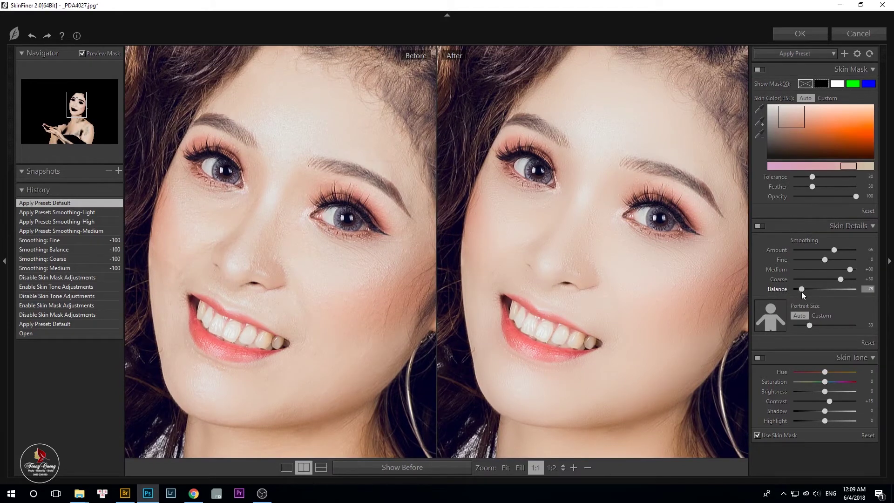
drag(837, 289, 855, 287)
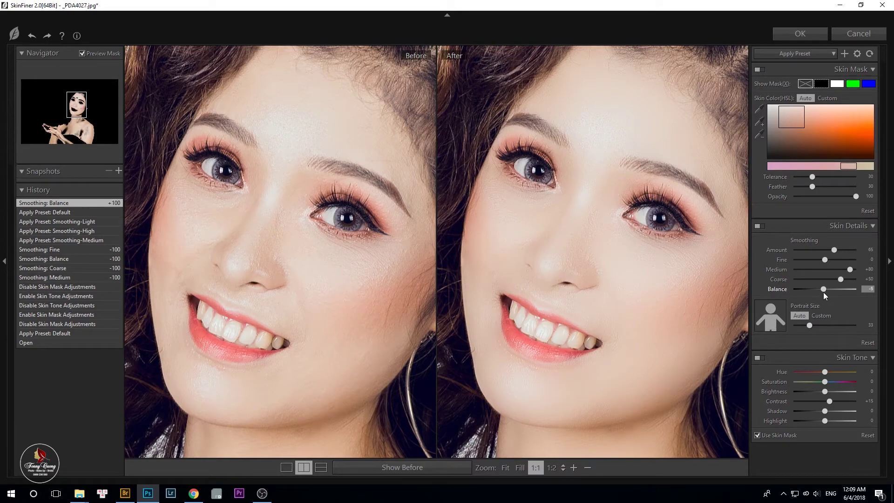
drag(824, 292, 823, 292)
drag(633, 275, 701, 278)
drag(824, 289, 822, 289)
Examine the smoothed skin on the face, neck and chest against the original, and return to the full-image comparison
drag(581, 270, 535, 267)
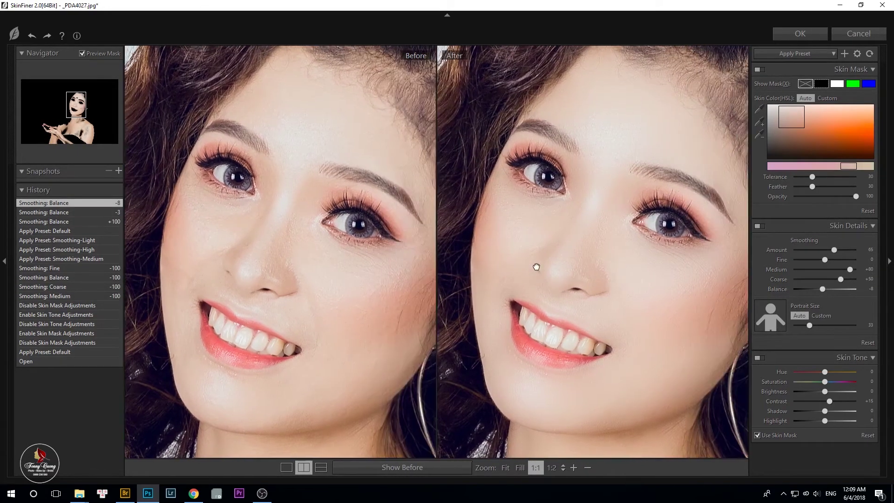
drag(625, 247, 578, 168)
drag(605, 260, 594, 126)
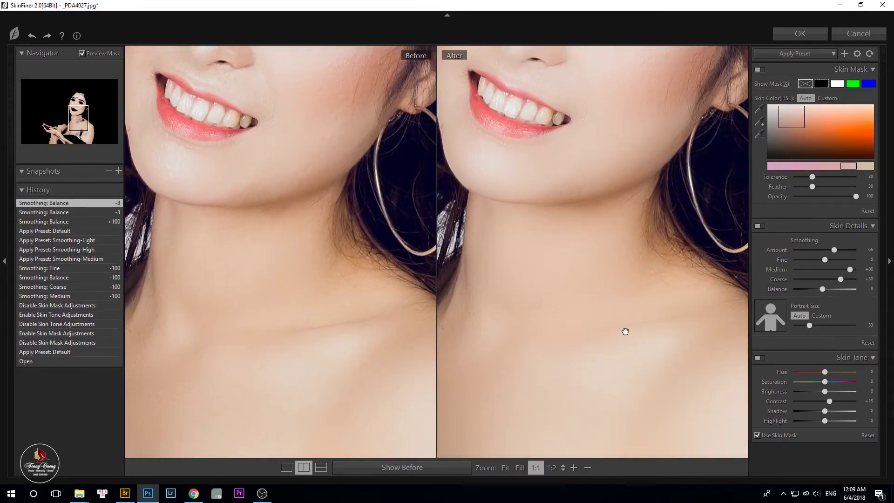
drag(622, 329, 656, 222)
drag(582, 259, 659, 204)
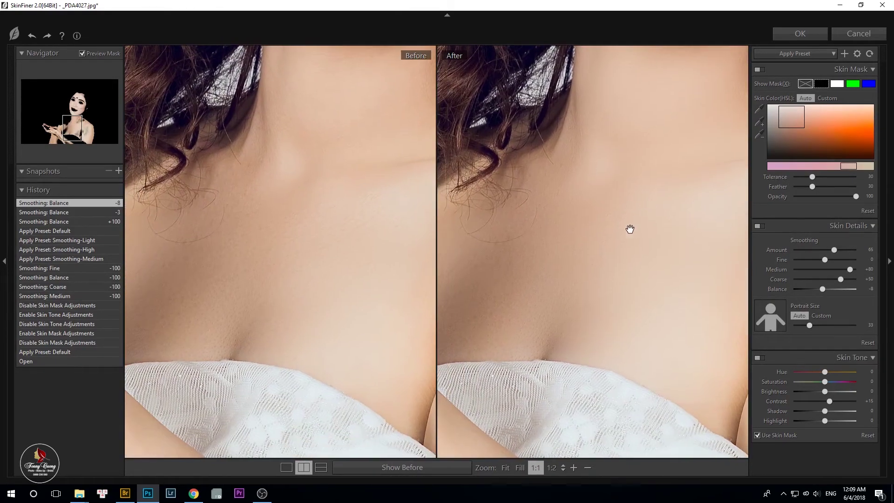
drag(542, 261, 614, 321)
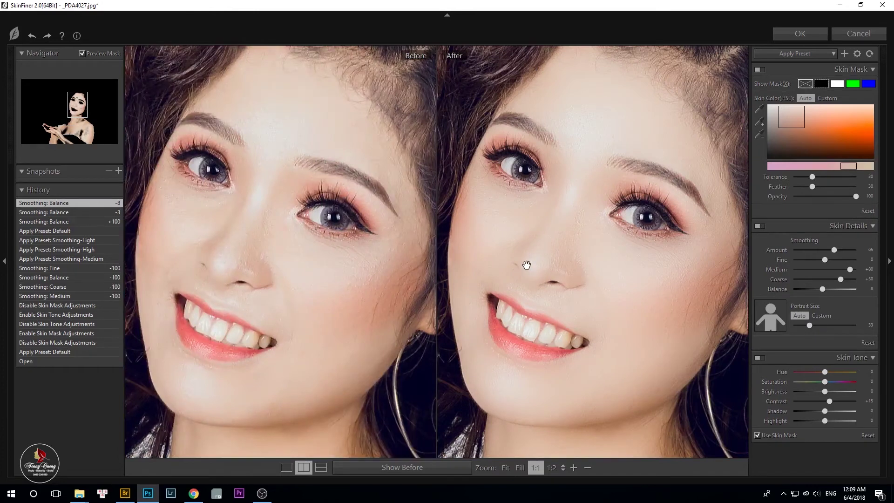
drag(567, 238, 588, 212)
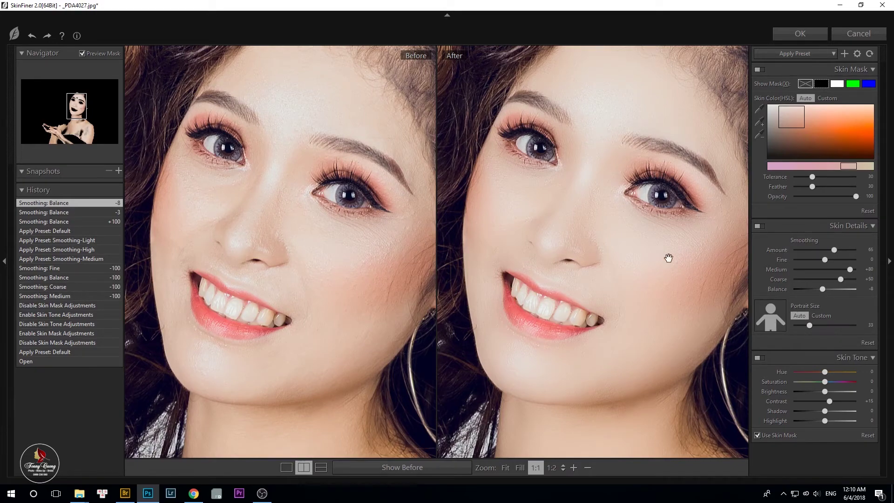
drag(586, 199, 572, 233)
click(598, 212)
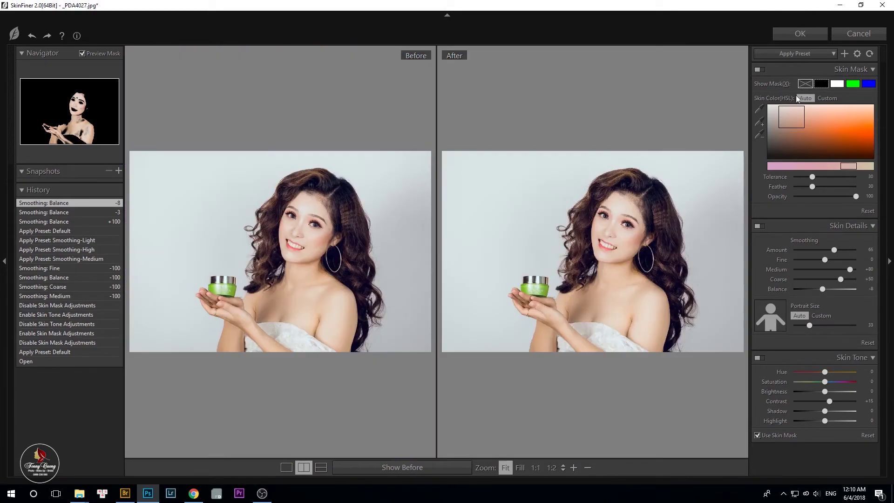
Apply the SkinFiner smoothing to the selected skin and inspect the face up close
click(801, 34)
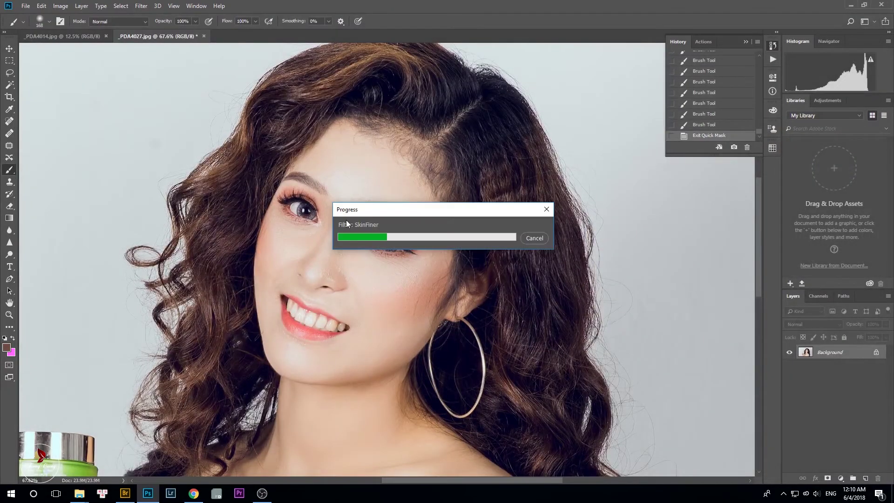
scroll(393, 218, down, 3)
scroll(389, 357, up, 9)
drag(373, 204, 425, 271)
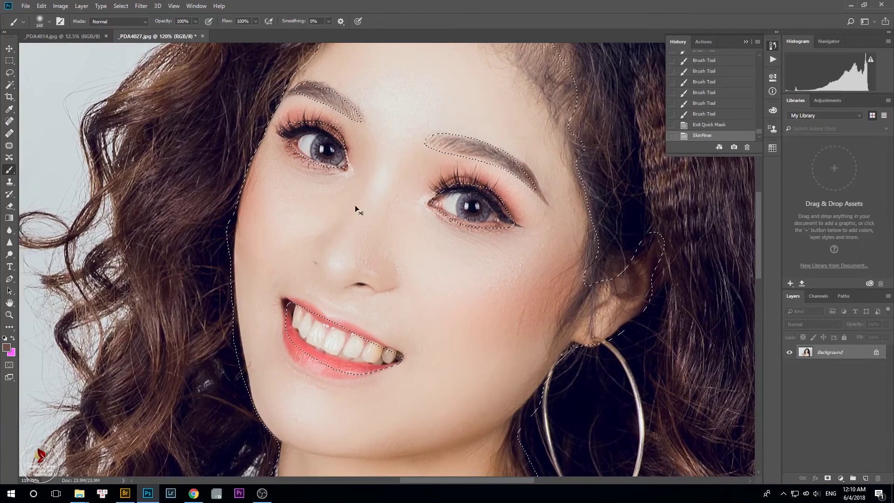
scroll(411, 239, up, 3)
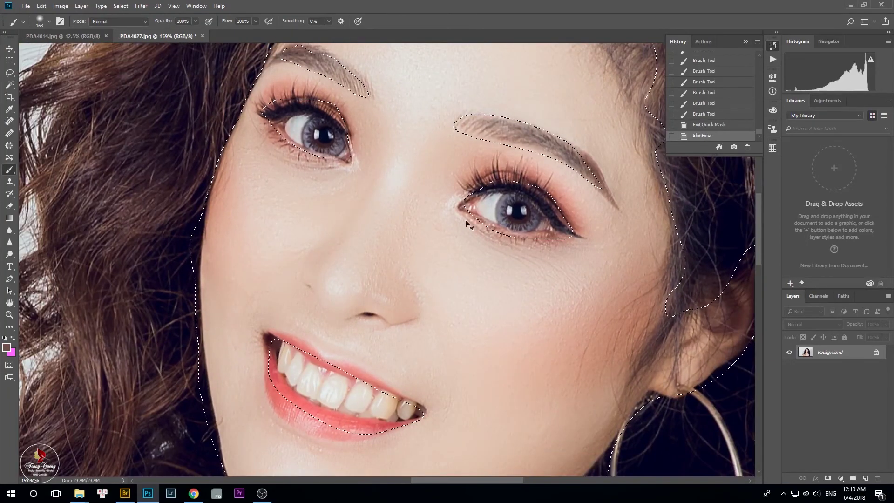
Fade the SkinFiner effect to 78% opacity in Normal mode and deselect the skin
key(ctrl+shift+f)
drag(444, 159, 441, 159)
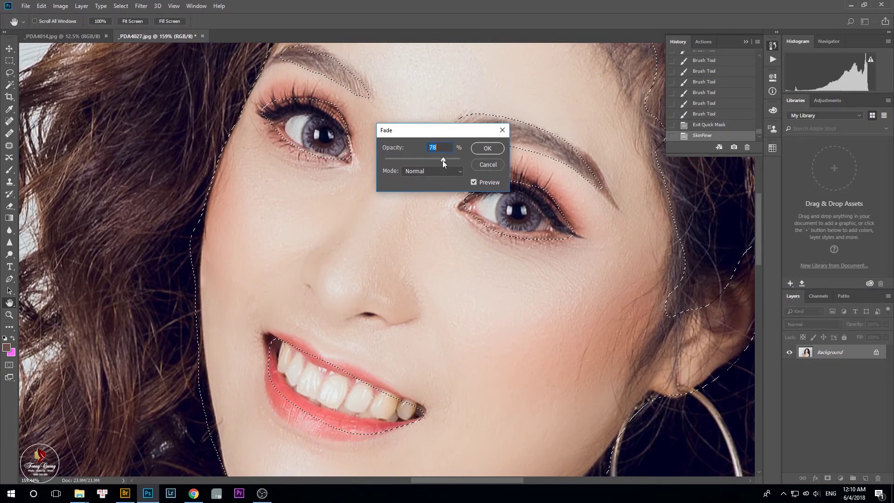
key(Return)
key(b)
scroll(452, 197, down, 4)
key(ctrl+d)
scroll(452, 197, down, 3)
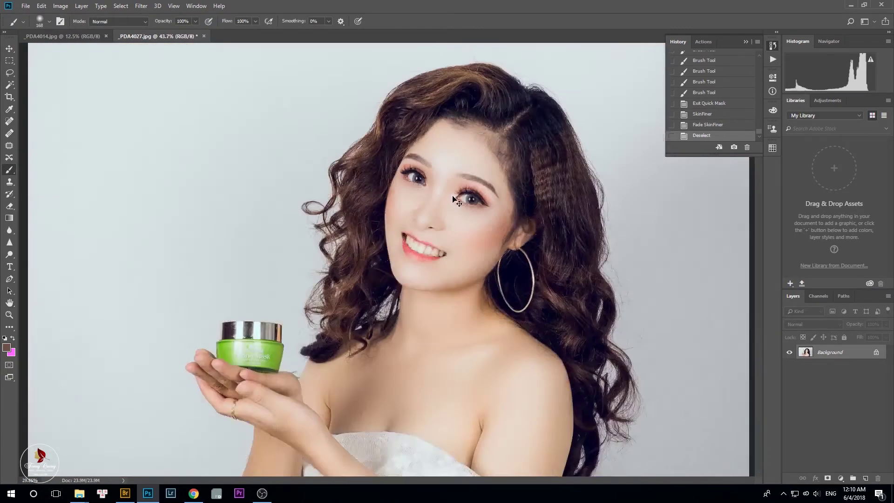
Open the portrait in Camera Raw and set Blacks to -8, Shadows to -10 and Contrast to +6
scroll(411, 227, up, 3)
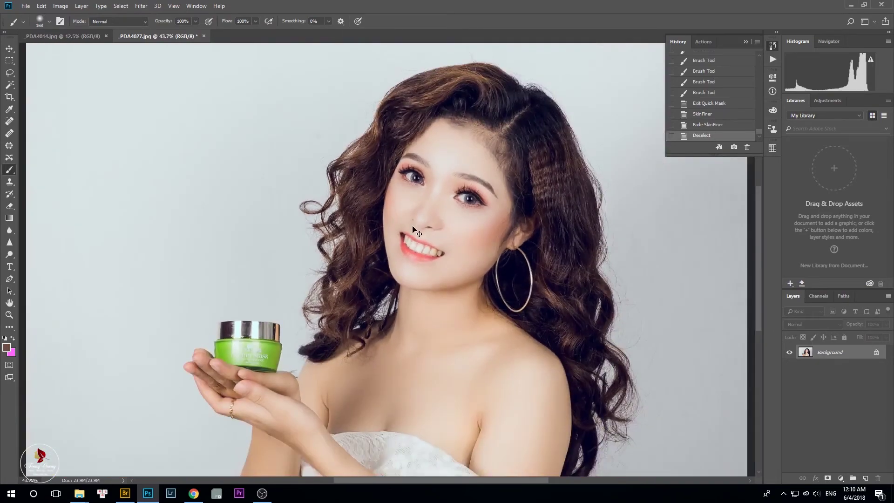
scroll(404, 207, up, 4)
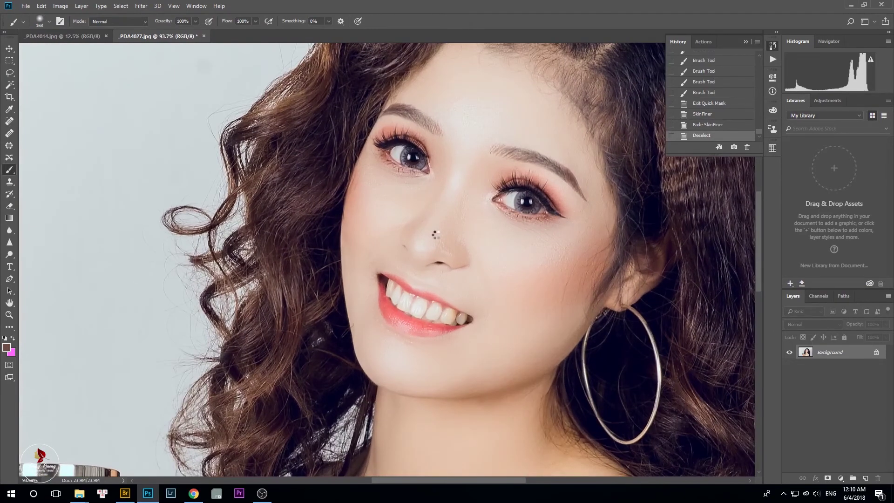
key(ctrl+shift+a)
drag(343, 170, 433, 171)
drag(506, 297, 507, 258)
click(508, 258)
drag(817, 299, 814, 298)
drag(819, 266, 814, 268)
drag(819, 238, 822, 238)
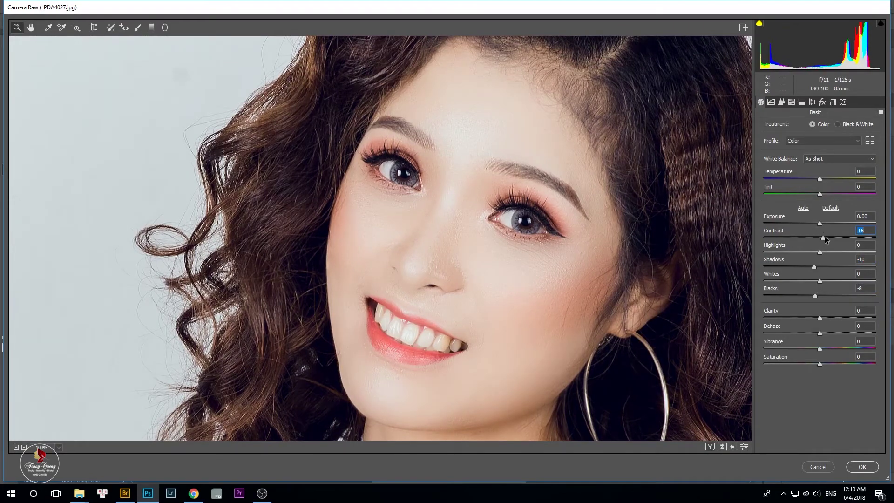
Set Clarity to +8 and apply the Camera Raw adjustments to the portrait
drag(488, 261, 464, 221)
key(ctrl+minus)
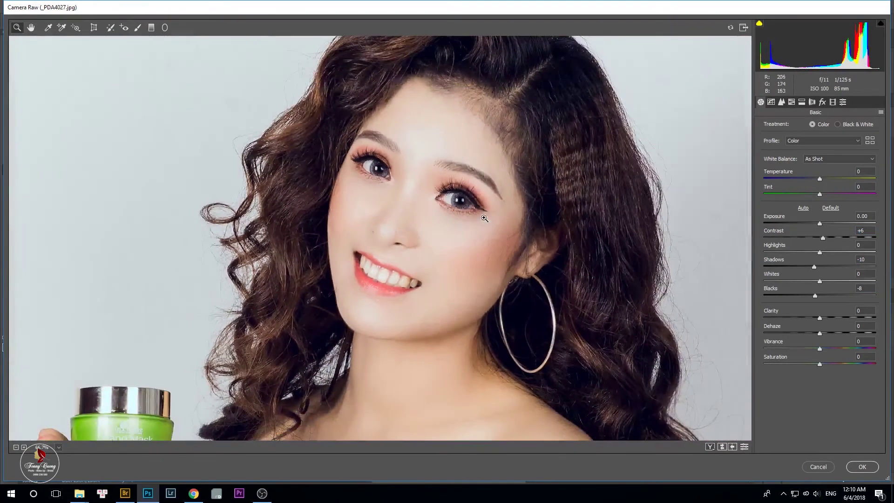
drag(820, 317, 823, 314)
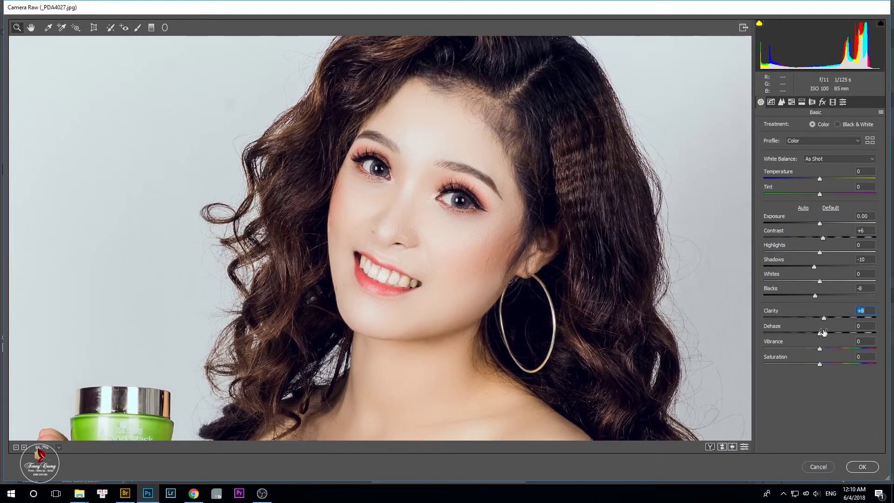
click(823, 333)
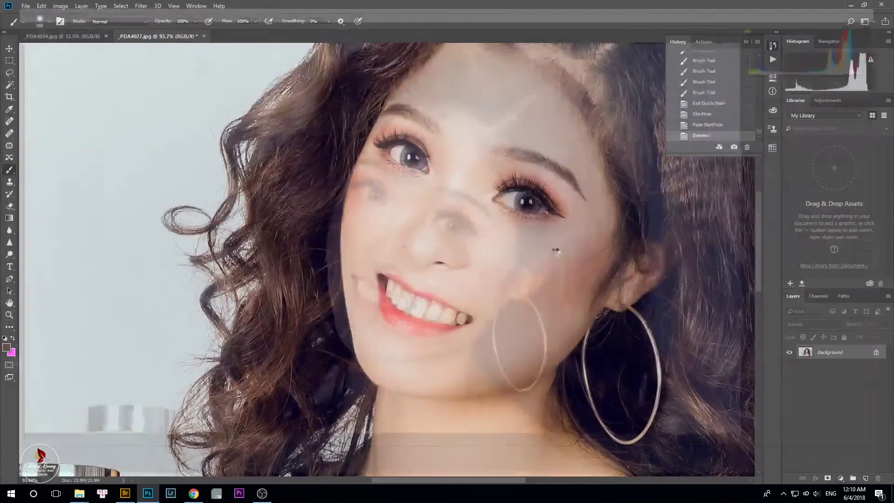
scroll(429, 225, down, 5)
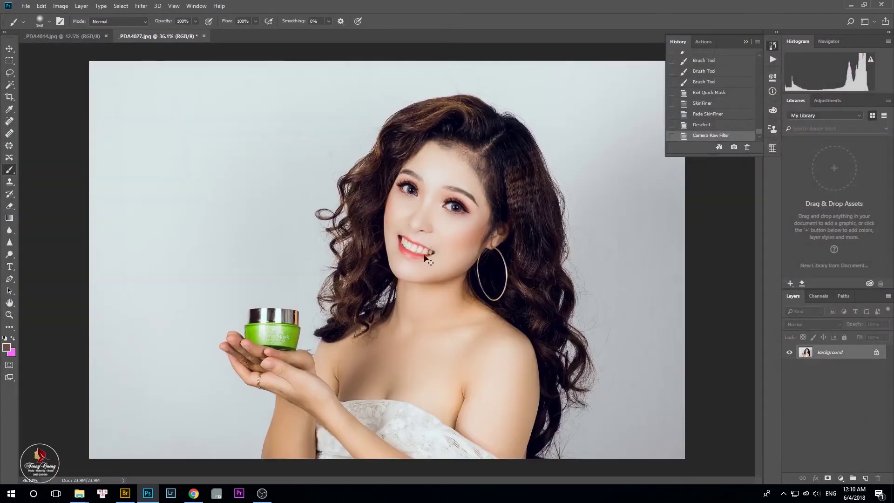
Fade the Camera Raw effect to 80% opacity in Normal mode
scroll(429, 194, up, 2)
key(ctrl+shift+f)
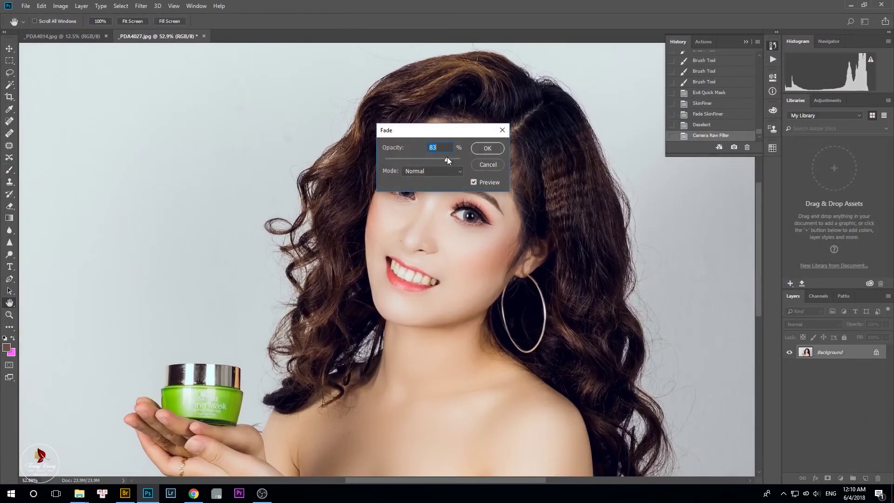
key(Return)
key(b)
scroll(447, 160, down, 1)
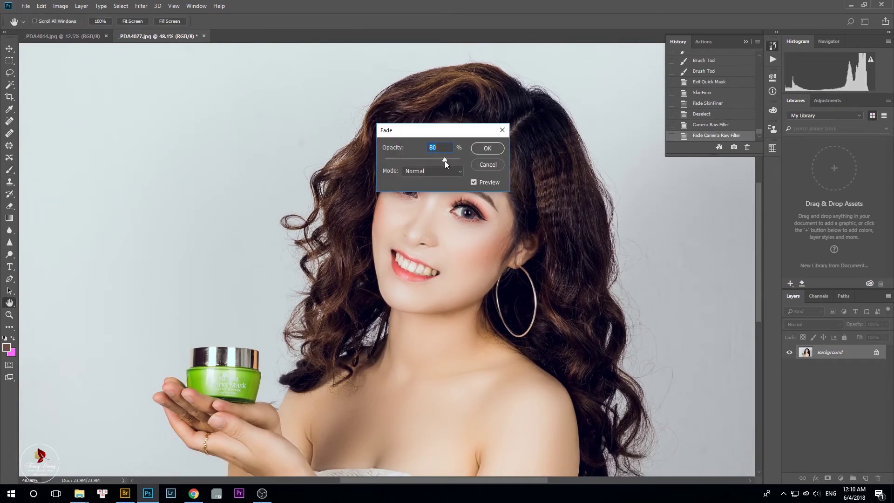
click(481, 153)
key(b)
scroll(409, 189, up, 4)
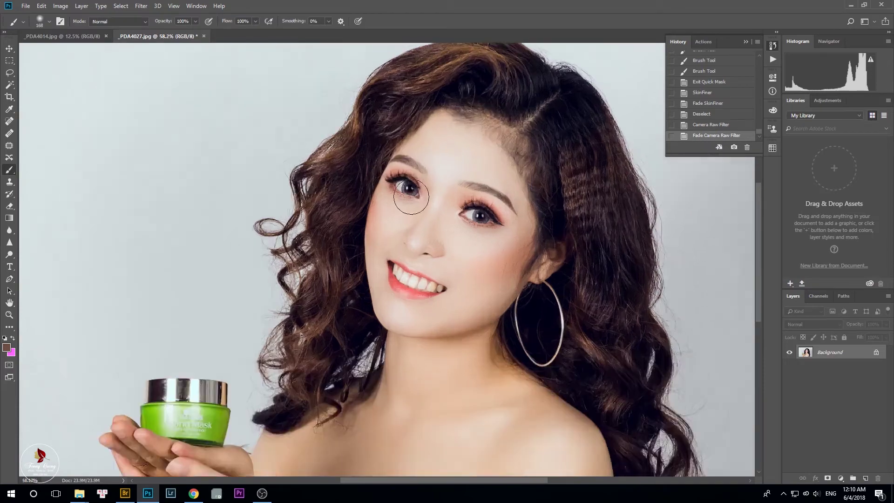
Try to soften the fine lines below the eye using a small Clone Stamp brush in Normal mode at 30% opacity
scroll(414, 308, up, 2)
drag(480, 307, 369, 270)
scroll(495, 284, up, 5)
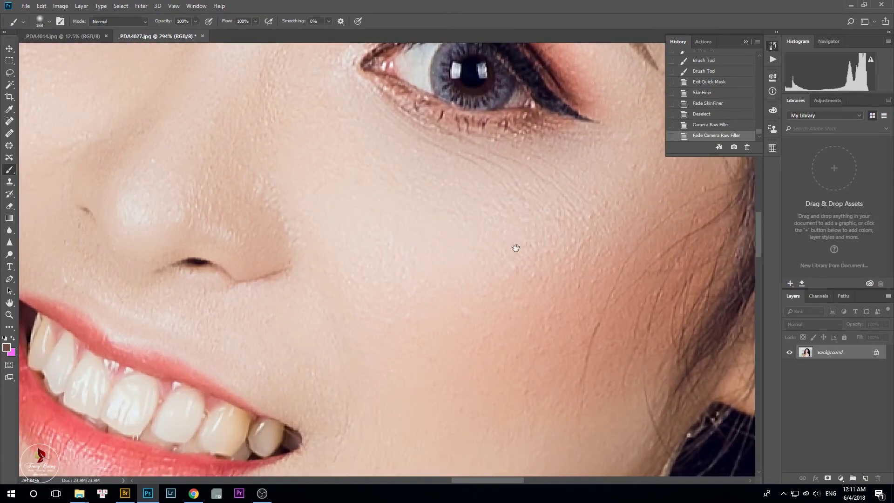
key(s)
shift+right_click(475, 274)
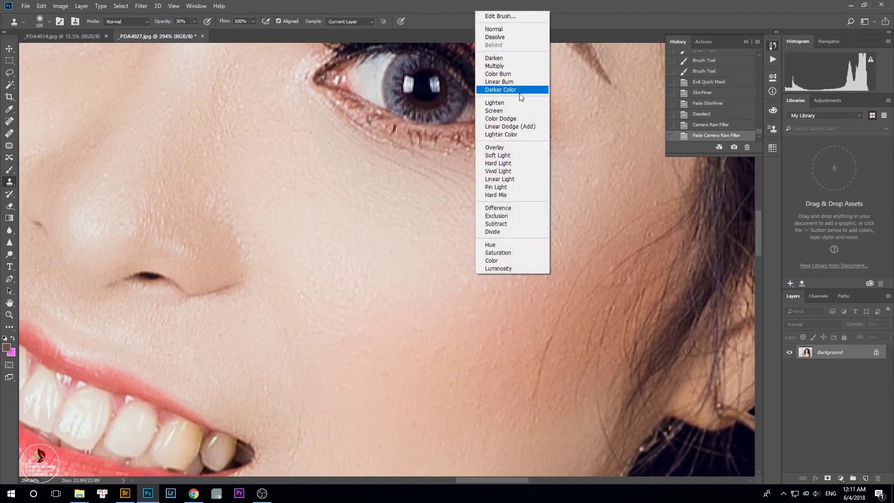
click(508, 29)
key(bracketleft)
key(bracketleft)
key(bracketleft)
key(bracketleft)
key(bracketleft)
key(bracketleft)
key(bracketleft)
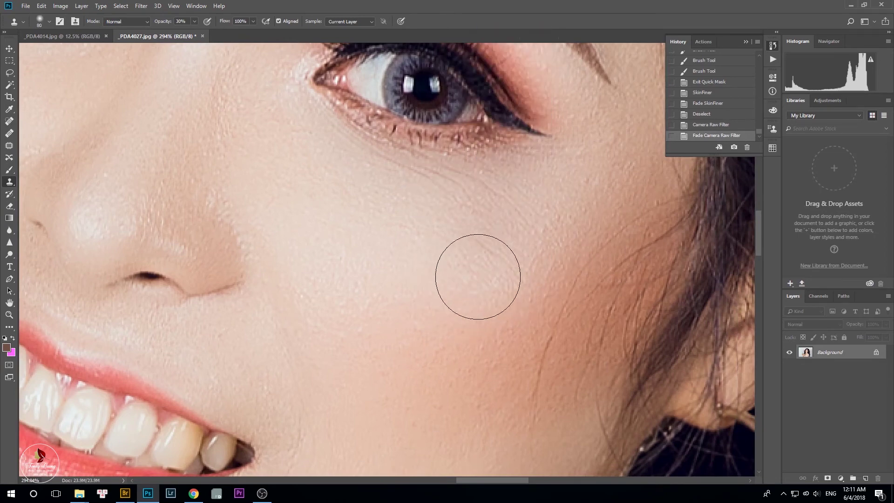
drag(510, 234, 477, 220)
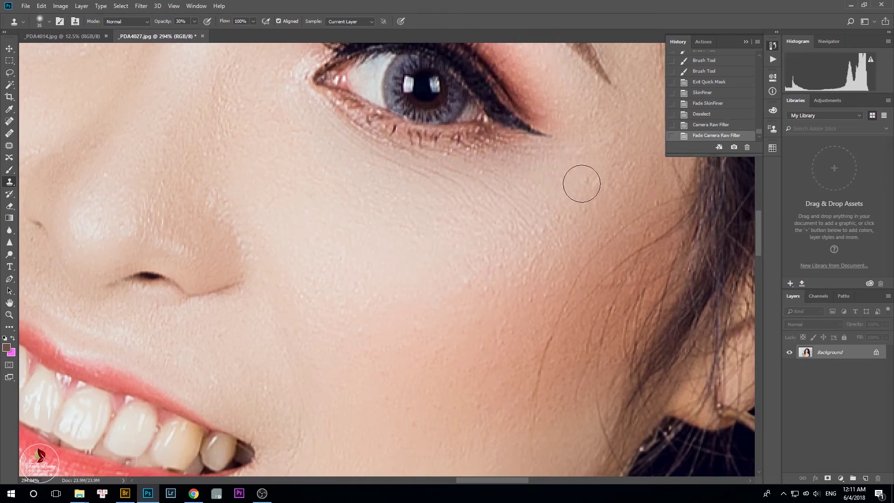
key(ctrl+z)
scroll(479, 222, down, 5)
scroll(461, 218, up, 5)
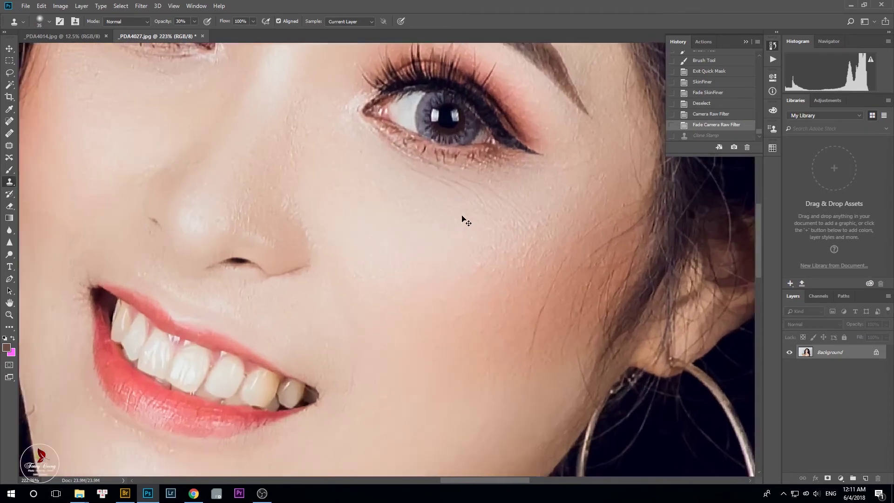
Start a Quick Mask with default colors and set the brush to a smaller size at 50% opacity
scroll(490, 265, down, 3)
mouse_move(496, 280)
mouse_down()
mouse_move(532, 274)
mouse_move(467, 287)
mouse_up()
key(d)
key(q)
key(b)
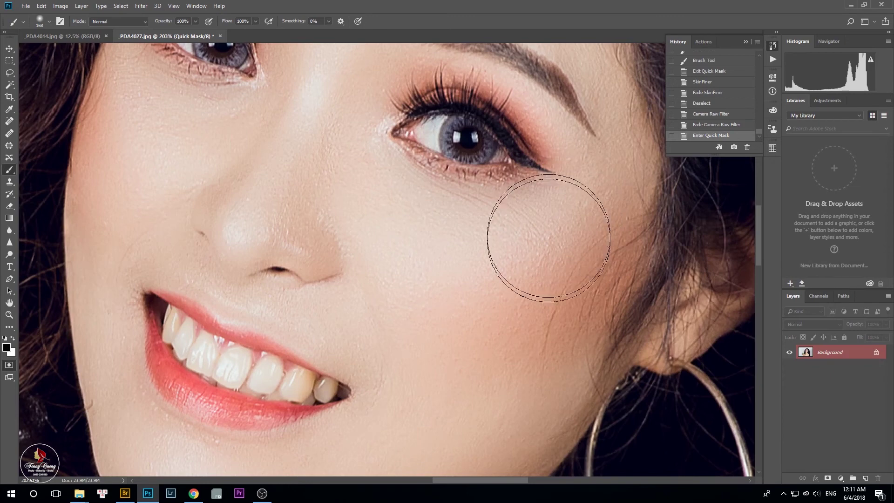
click(487, 275)
key(ctrl+z)
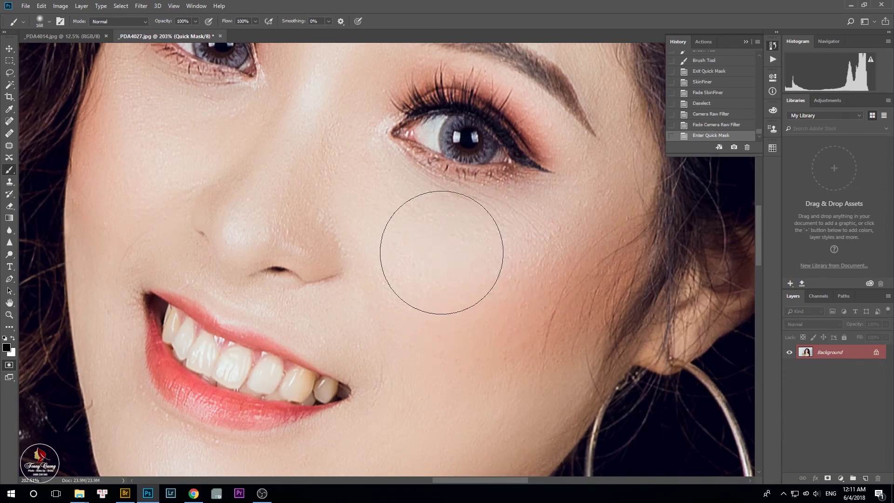
key(bracketleft)
key(bracketleft)
key(bracketleft)
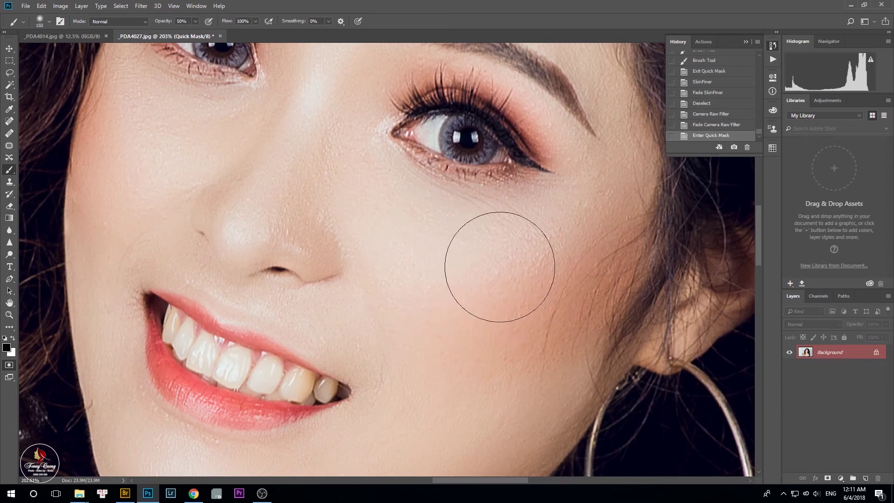
key(bracketleft)
Paint soft highlight areas on both cheeks, the chin and the middle of the forehead in the Quick Mask
drag(480, 261, 503, 263)
drag(170, 202, 242, 270)
drag(324, 256, 311, 273)
drag(347, 443, 335, 233)
drag(335, 386, 350, 400)
drag(390, 385, 367, 472)
drag(418, 176, 488, 198)
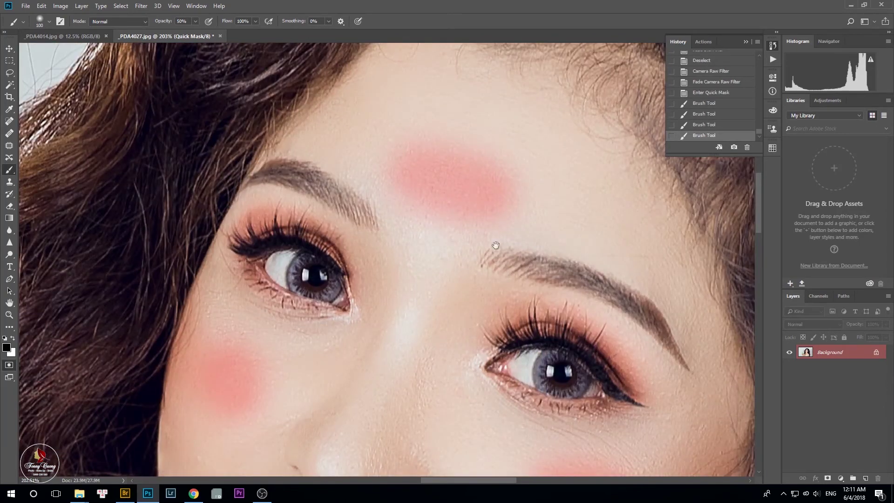
Paint the nose bridge and tip with a 60 px brush and convert the Quick Mask to a selection
drag(391, 343, 400, 195)
key(bracketleft)
key(bracketleft)
key(bracketleft)
key(bracketleft)
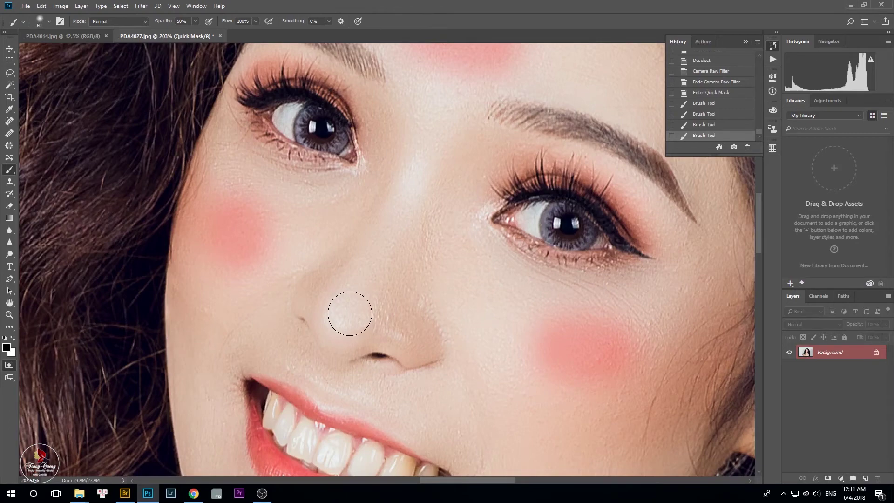
drag(399, 204, 340, 328)
drag(342, 326, 365, 276)
key(q)
scroll(470, 245, down, 4)
scroll(392, 245, up, 5)
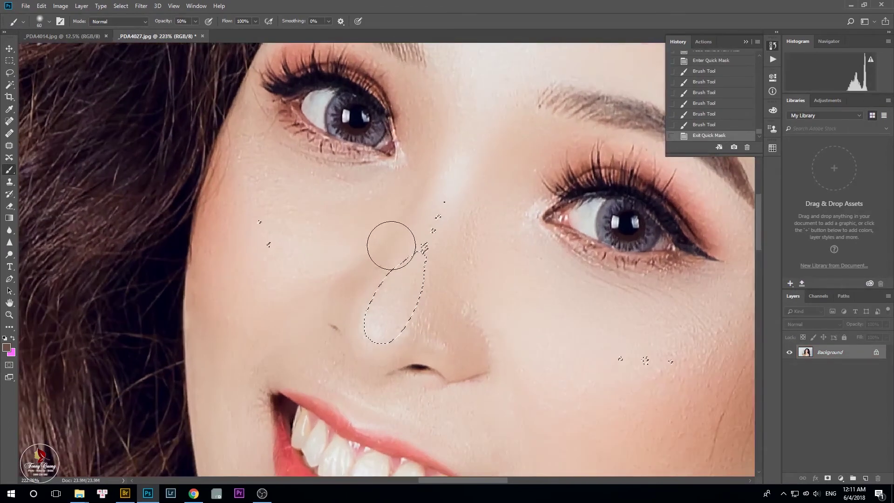
Brighten the selected highlight areas of the face with a Curves adjustment
scroll(512, 228, down, 3)
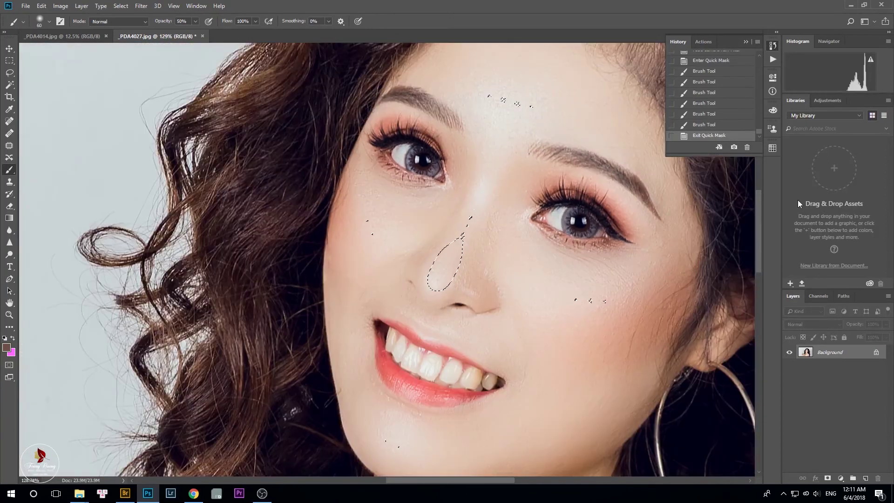
key(ctrl+m)
drag(669, 169, 662, 169)
key(Return)
Fade the Curves effect to 85% opacity in Normal mode and deselect the highlight areas
key(ctrl+shift+f)
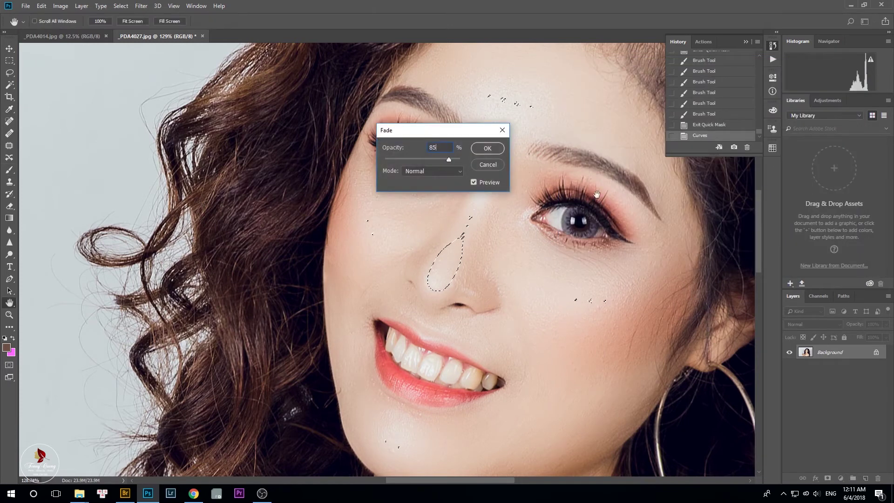
key(Return)
key(ctrl+d)
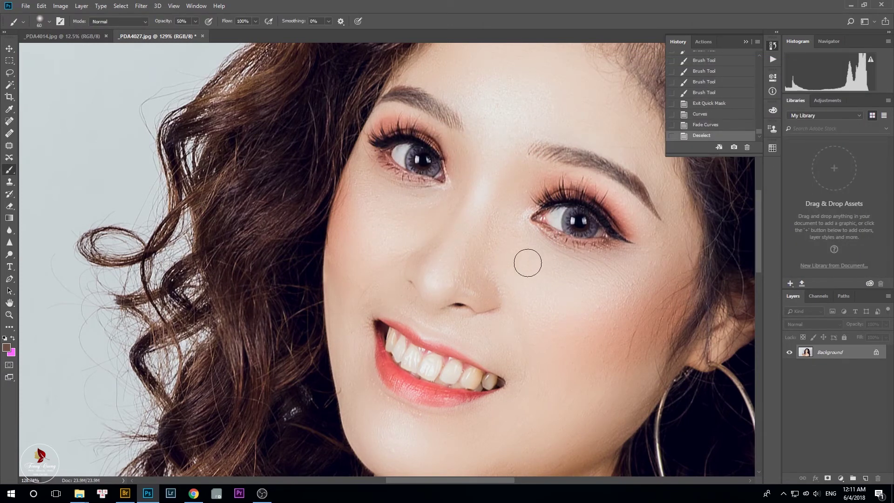
Set up the Dodge tool with a Soft Round 40 px brush, Midtones range and 15% exposure
key(o)
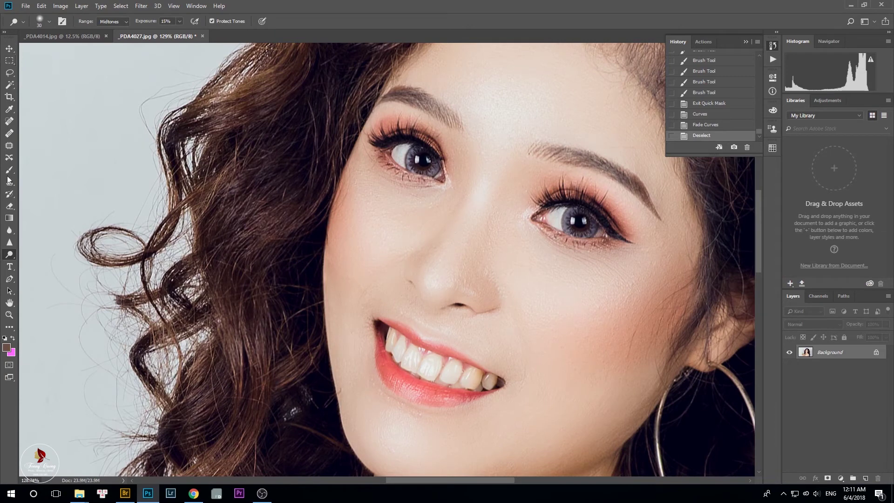
scroll(466, 207, up, 2)
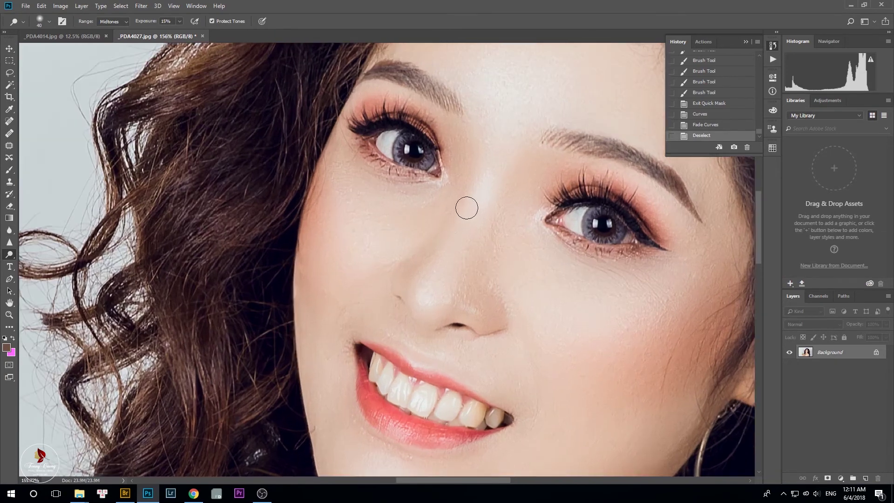
click(180, 22)
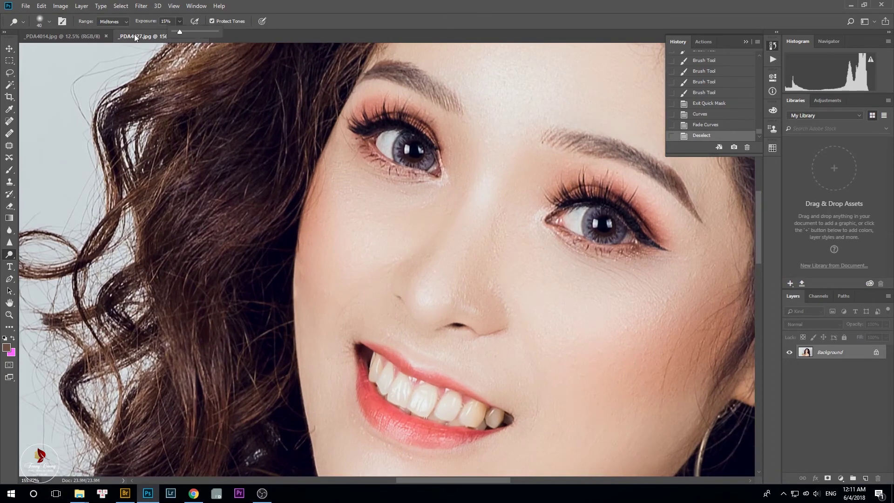
click(124, 22)
click(108, 37)
right_click(471, 206)
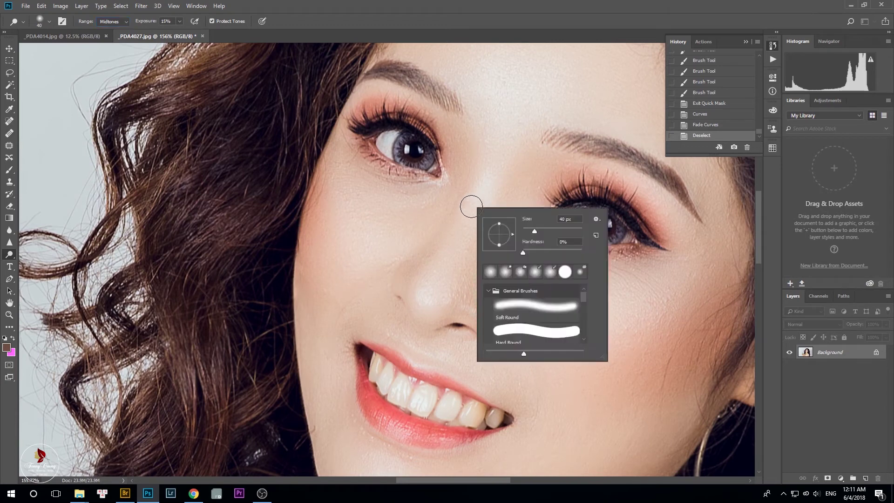
click(514, 307)
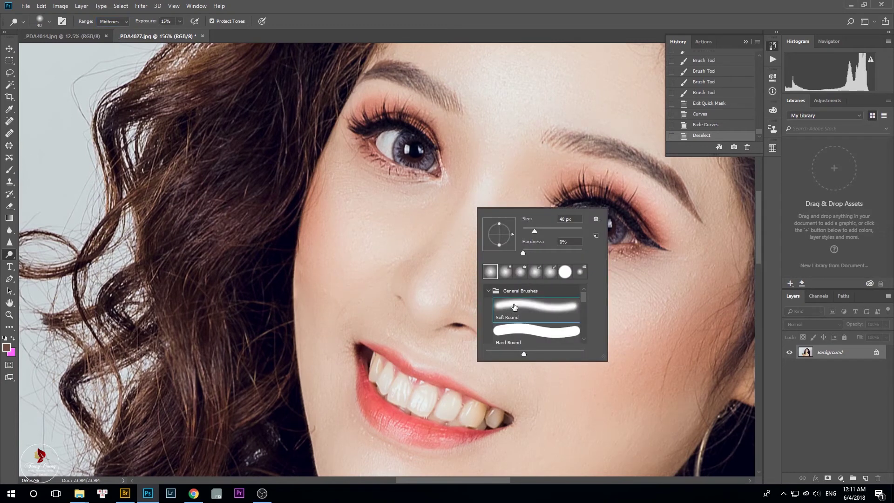
Dodge the nose bridge, the nose tip and the area between the eyebrows to brighten the highlights
click(473, 208)
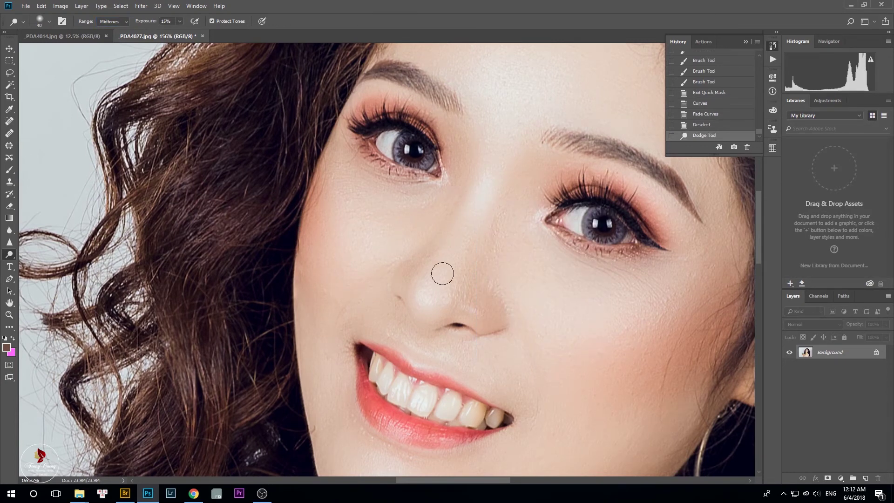
click(428, 292)
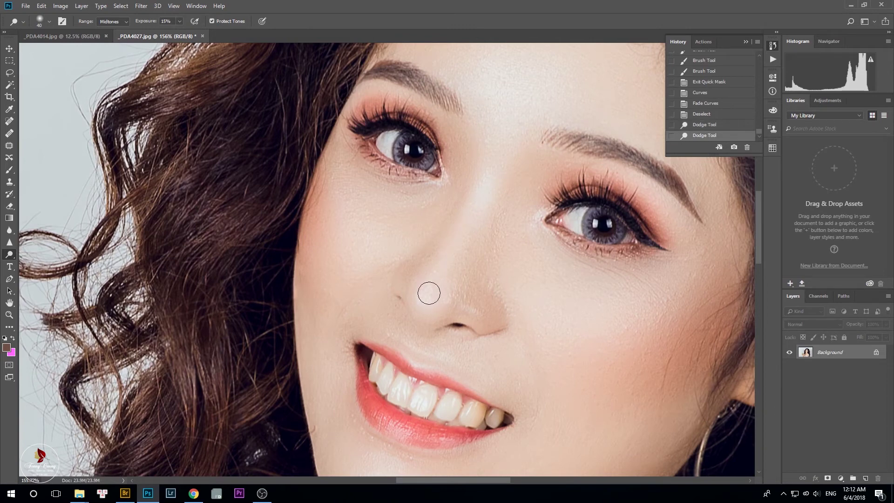
click(504, 129)
click(487, 177)
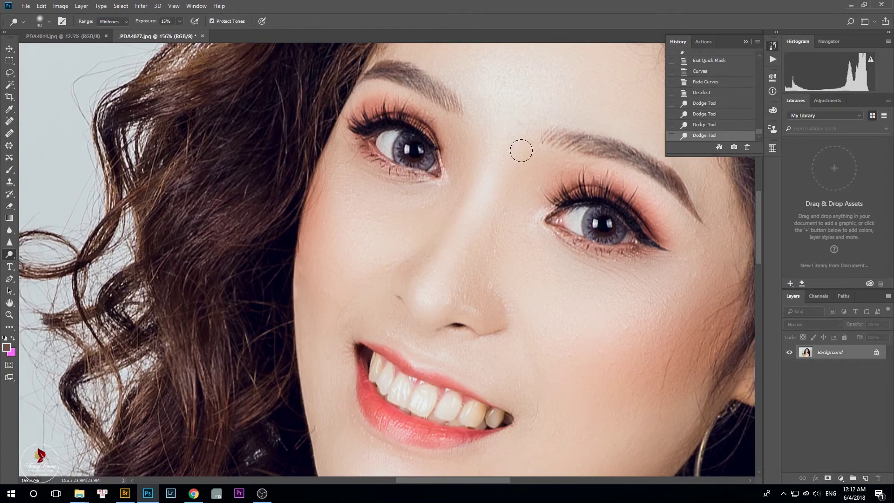
click(430, 287)
click(474, 209)
scroll(514, 229, down, 4)
scroll(512, 239, up, 4)
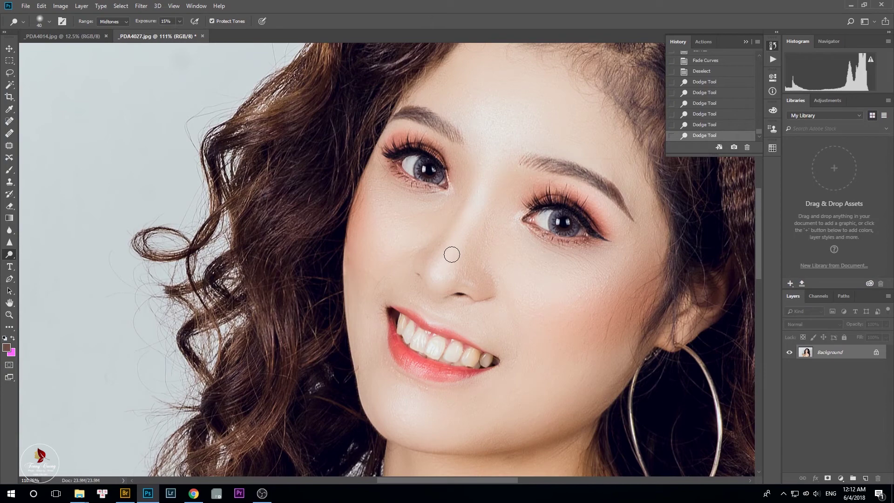
Strengthen the highlight along the nose from tip to bridge with further dodging
drag(436, 278, 480, 208)
scroll(249, 273, down, 5)
scroll(385, 216, up, 4)
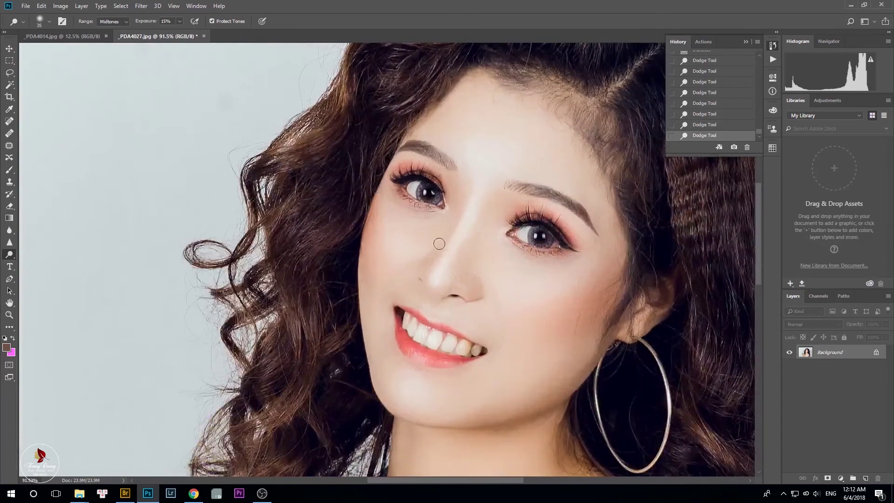
Clone clean skin between the nose bridge and the inner eye corner with a 51 px Clone Stamp at 30% opacity
scroll(467, 205, down, 4)
scroll(471, 206, up, 8)
key(s)
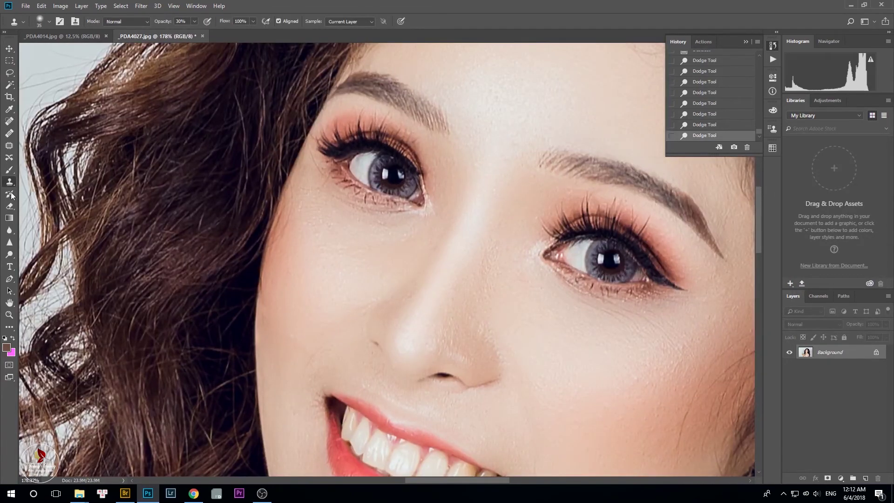
right_click(466, 240)
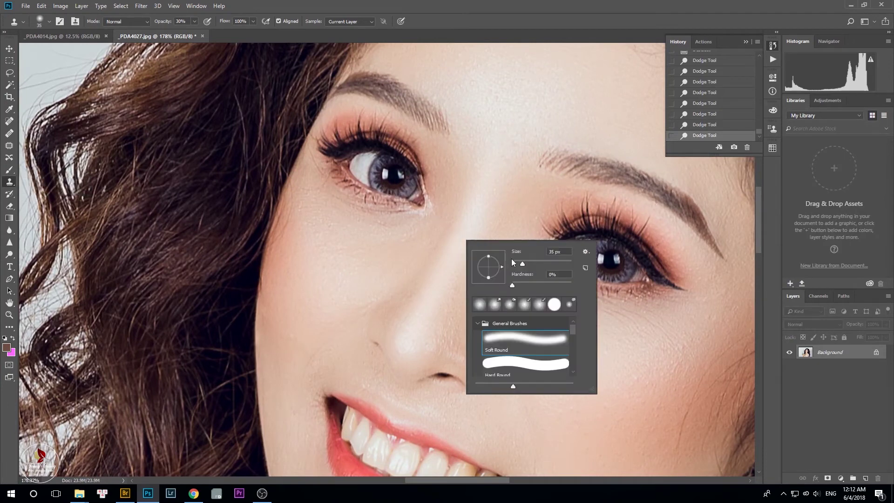
key(Return)
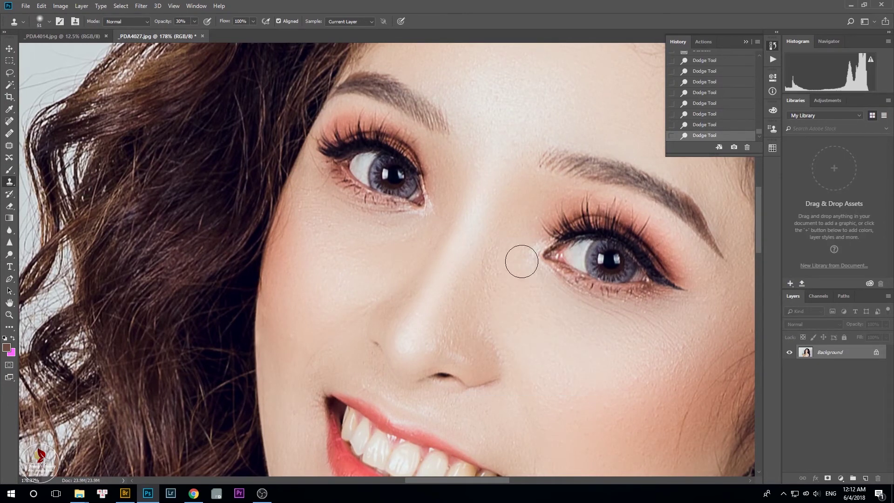
click(496, 246)
alt+click(510, 229)
click(497, 240)
alt+click(484, 280)
click(499, 251)
click(497, 251)
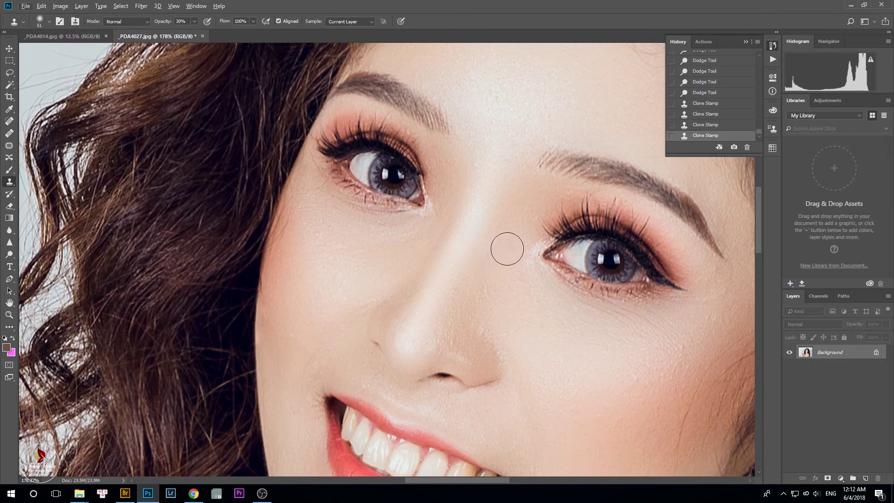
Clone-smooth the skin down the side of the nose and along its bridge, undoing the last stroke
click(492, 292)
click(485, 322)
click(484, 328)
click(464, 299)
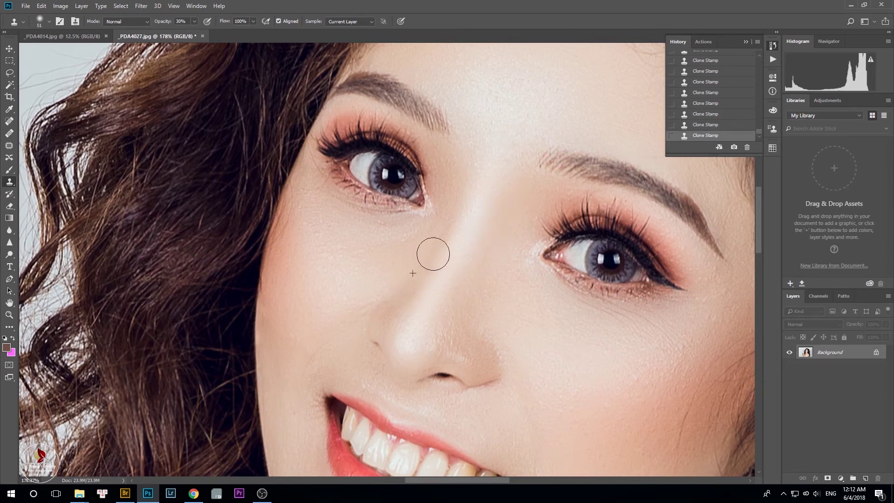
click(454, 184)
click(417, 255)
key(ctrl+alt+z)
Clone skin beneath the eye on the hair-framed cheek with a 28 px soft brush and raise the Clone Stamp opacity to 53%
scroll(411, 230, down, 10)
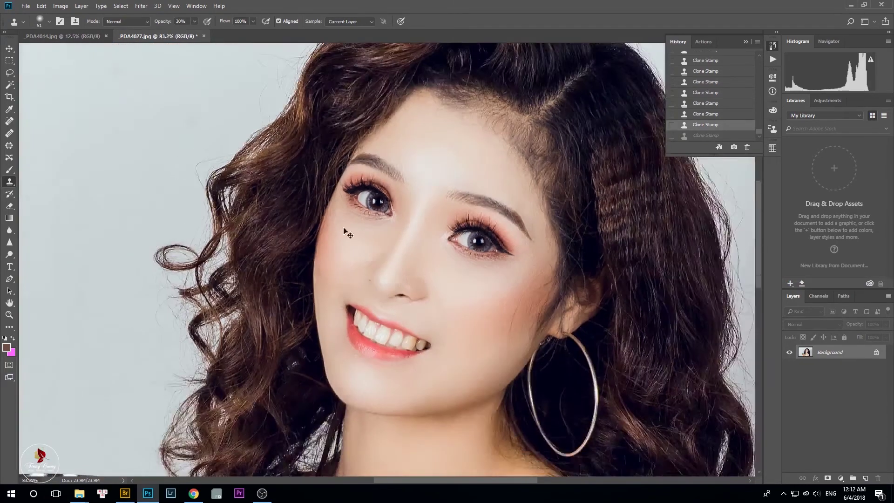
scroll(340, 240, up, 3)
key(m)
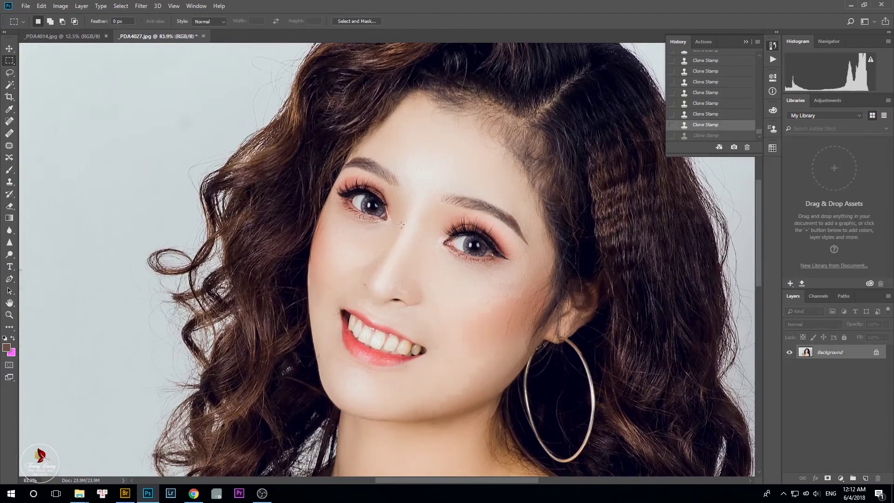
scroll(404, 227, up, 5)
key(s)
right_click(384, 259)
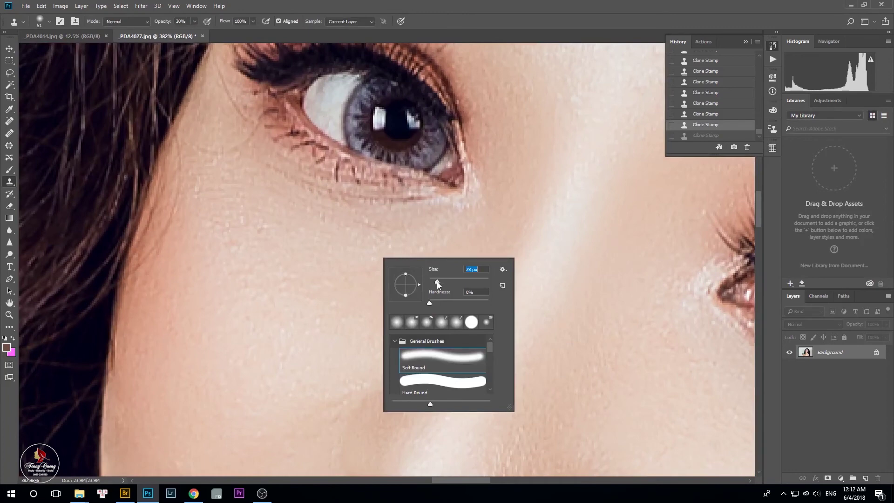
key(Return)
click(341, 230)
alt+click(373, 236)
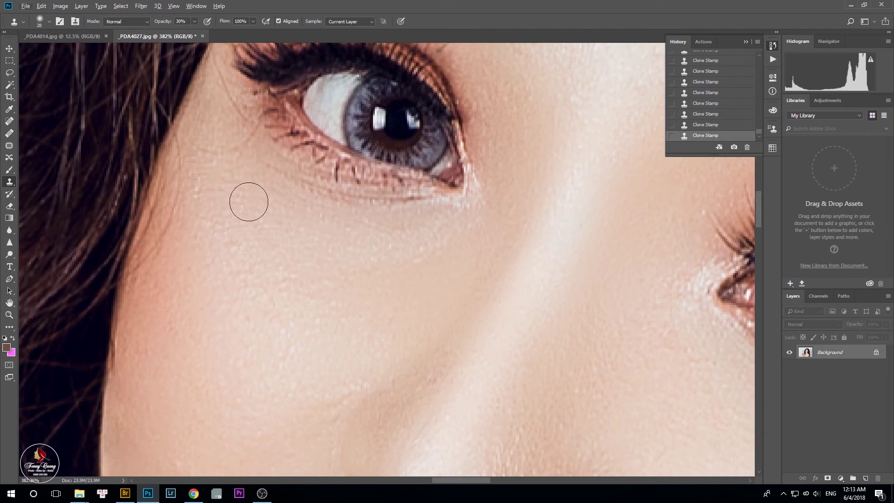
click(193, 21)
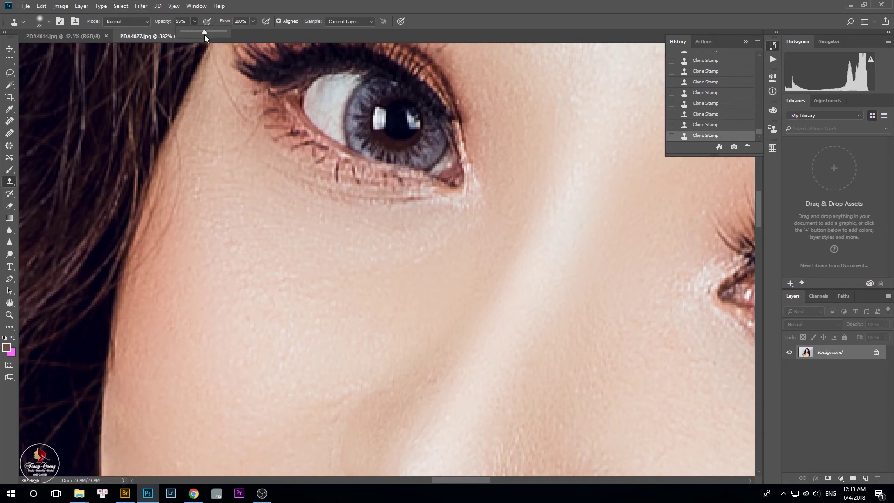
key(ctrl+0)
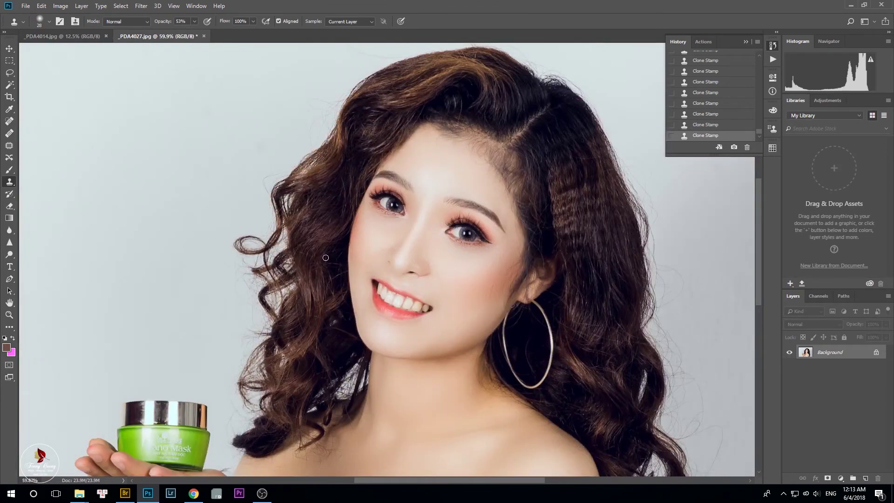
Soften the creases under the eye nearest the earring using the Clone Stamp in Lighten mode at 55% opacity
scroll(501, 304, up, 5)
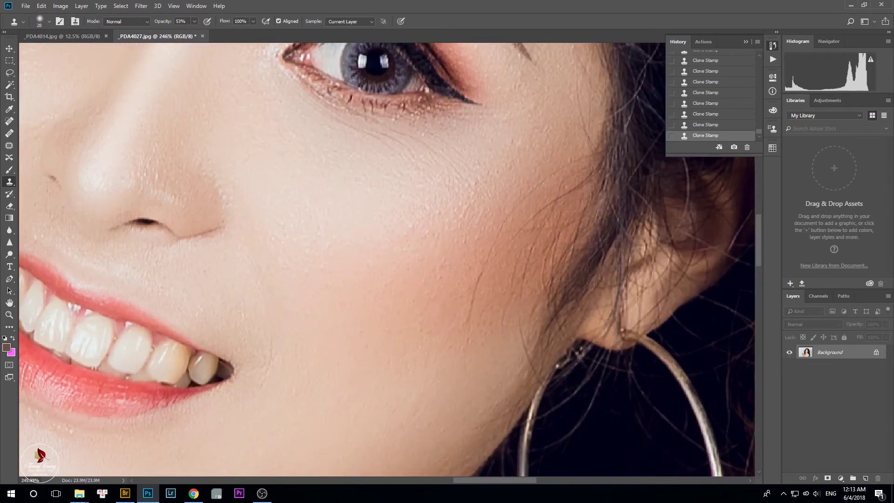
key(j)
scroll(495, 309, up, 2)
scroll(459, 295, down, 5)
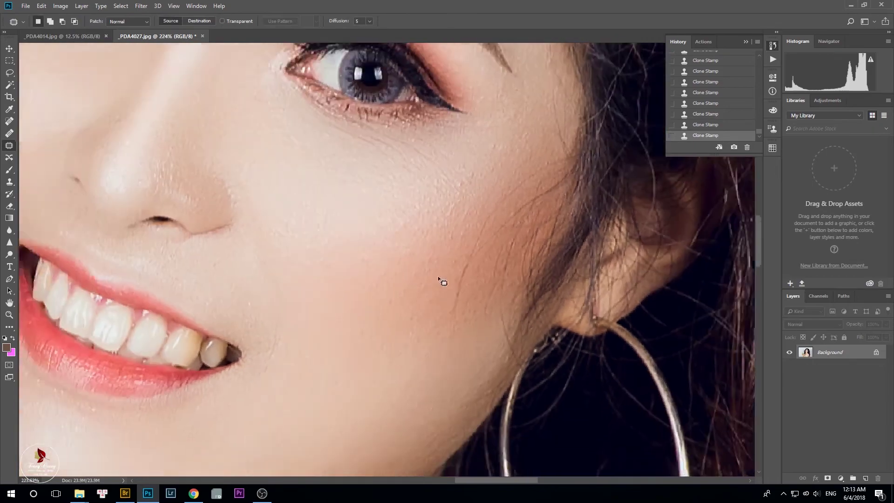
scroll(441, 282, down, 2)
scroll(419, 284, up, 5)
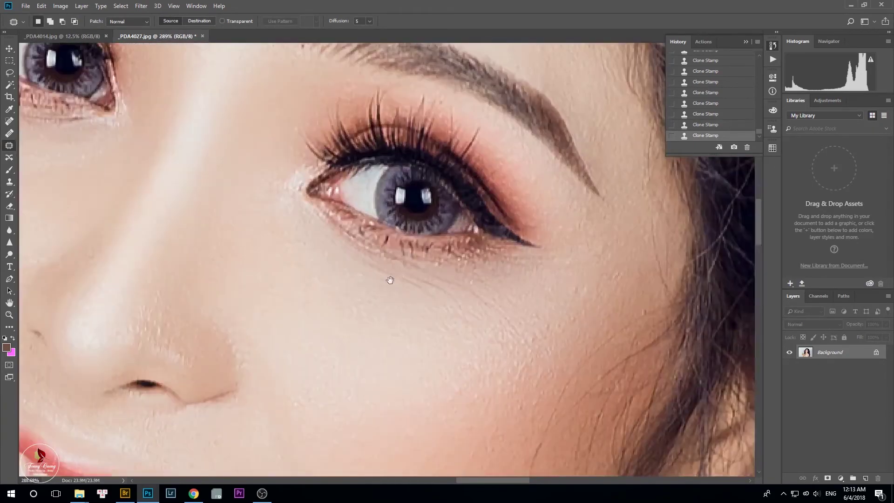
key(s)
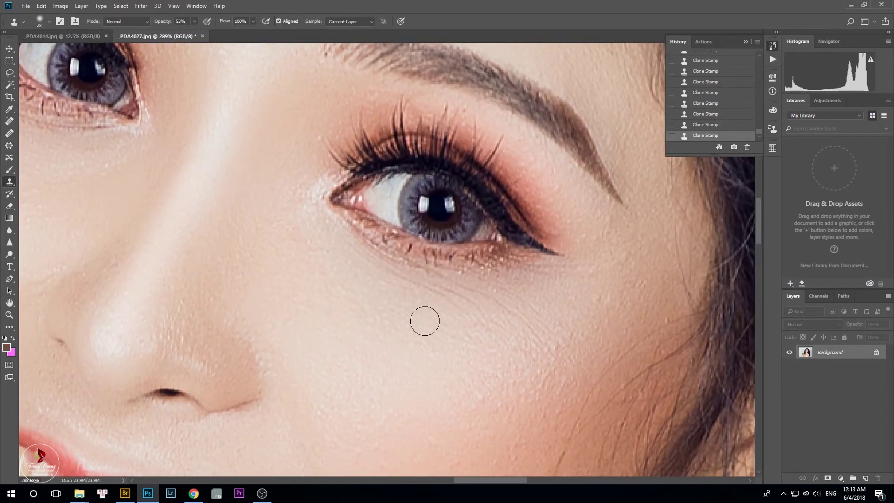
shift+right_click(423, 320)
click(450, 152)
alt+click(471, 340)
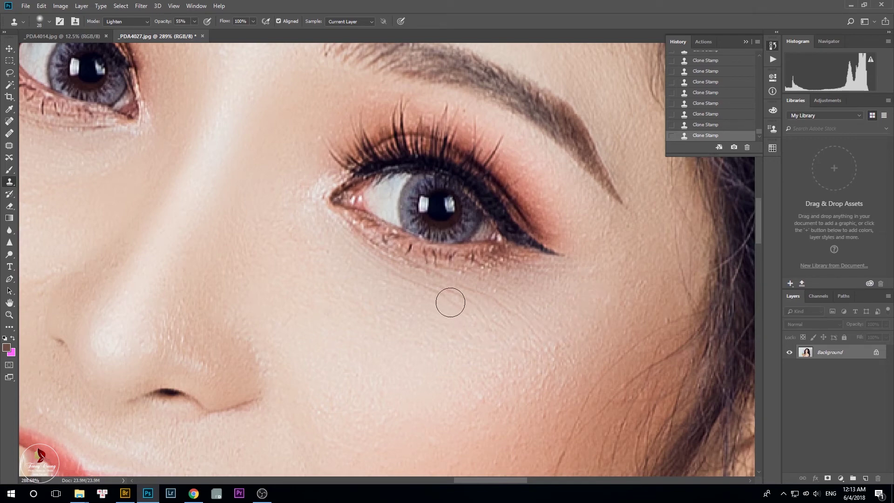
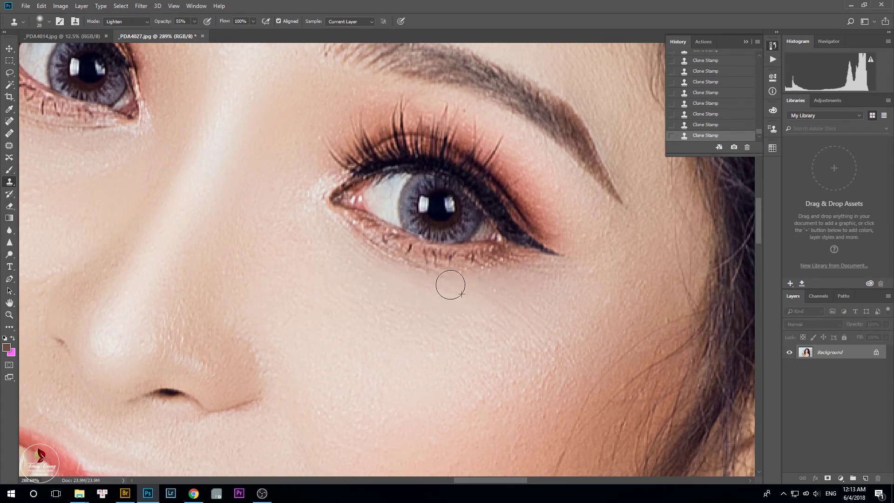
Clone-lighten the skin around the outer eye corner, between the eyeliner tip and the end of the eyebrow
drag(557, 255, 534, 281)
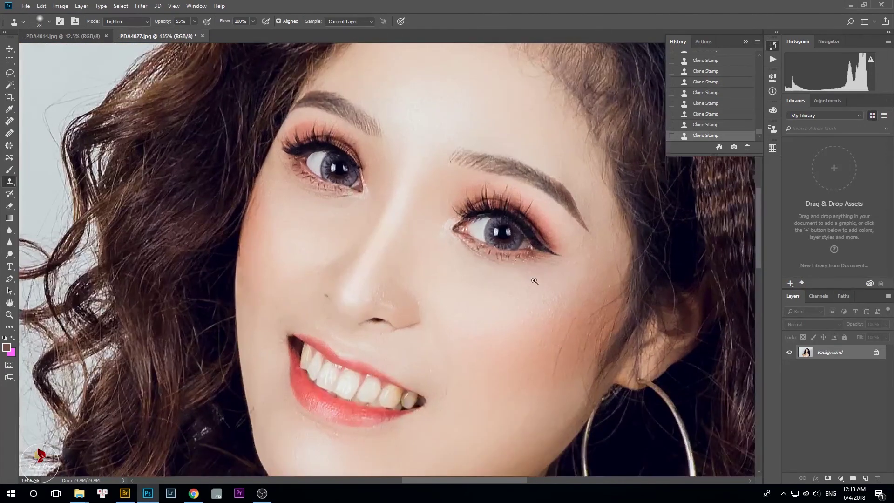
scroll(568, 295, up, 3)
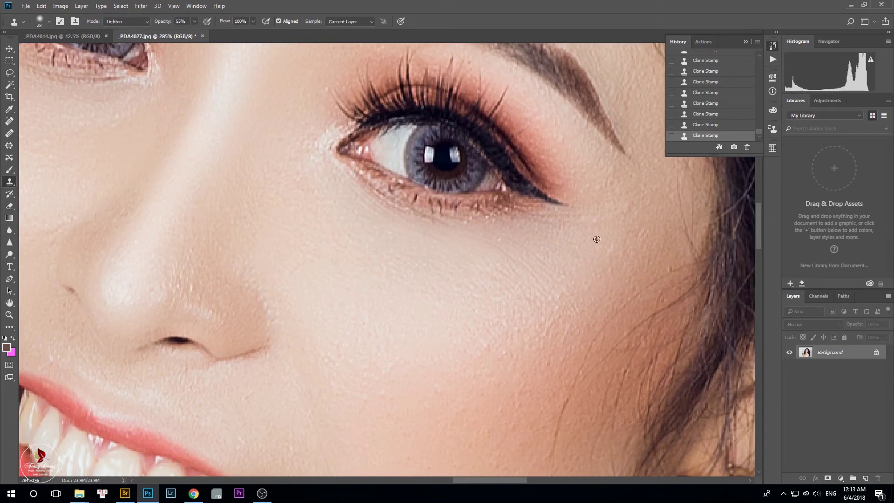
drag(601, 166, 583, 197)
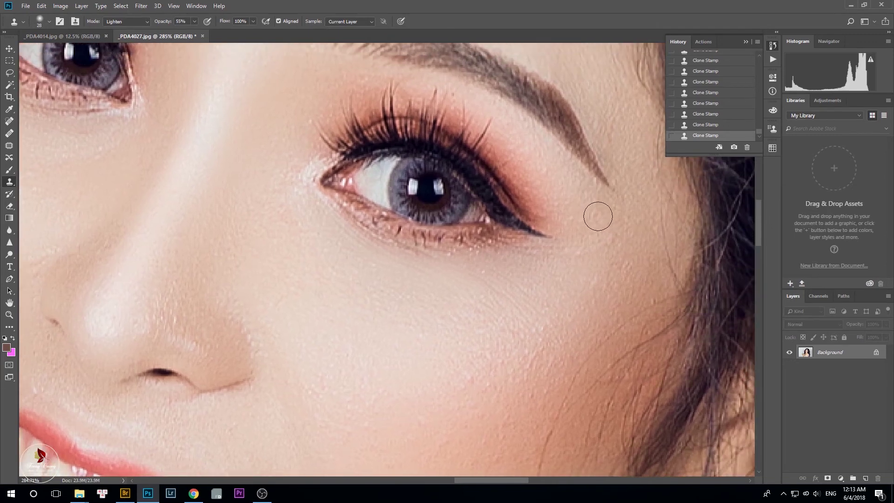
drag(625, 155, 588, 210)
drag(509, 140, 475, 165)
scroll(549, 155, up, 5)
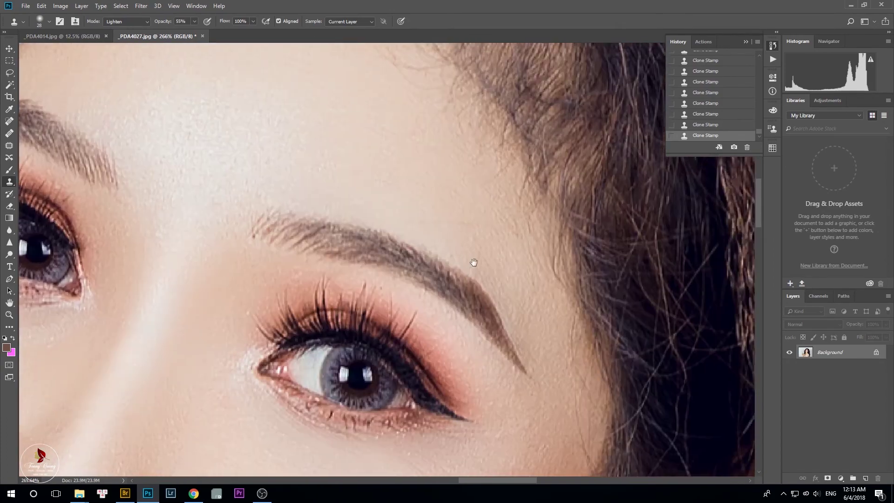
scroll(464, 231, down, 3)
scroll(319, 261, down, 3)
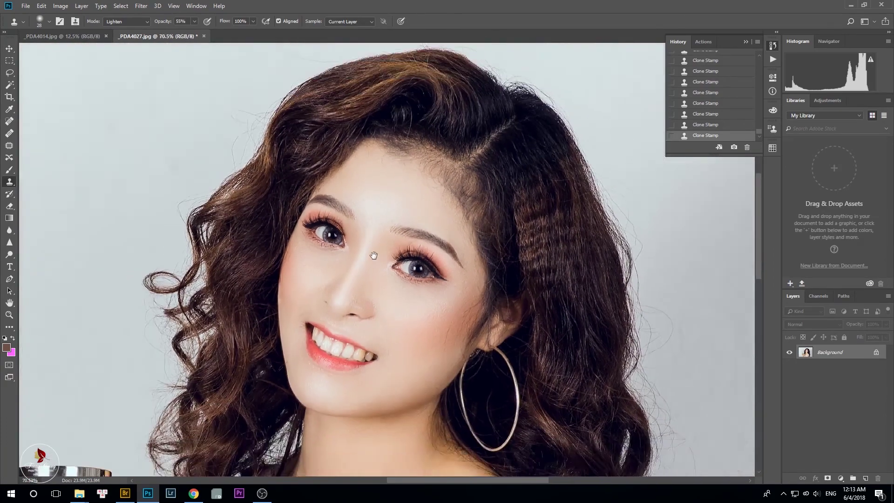
Set the Clone Stamp to Normal mode, 23 px and 45% opacity, and even out the skin on the nose tip
scroll(317, 282, up, 7)
shift+right_click(387, 293)
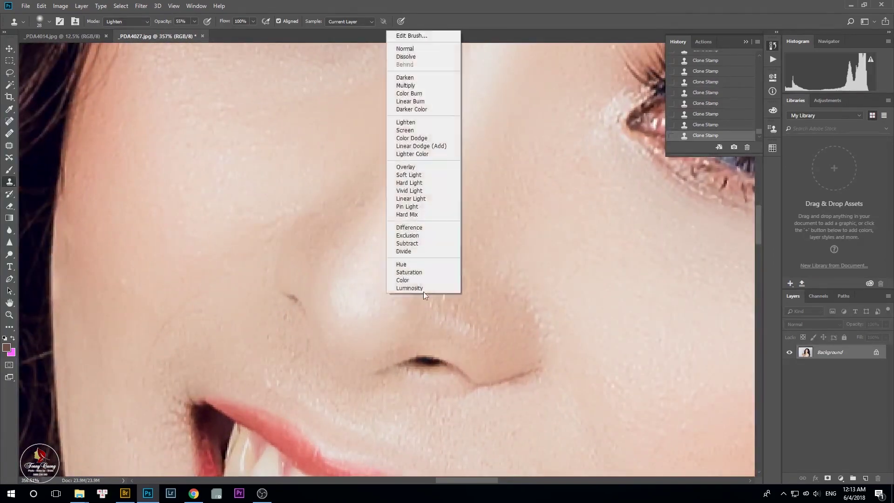
click(405, 48)
right_click(405, 312)
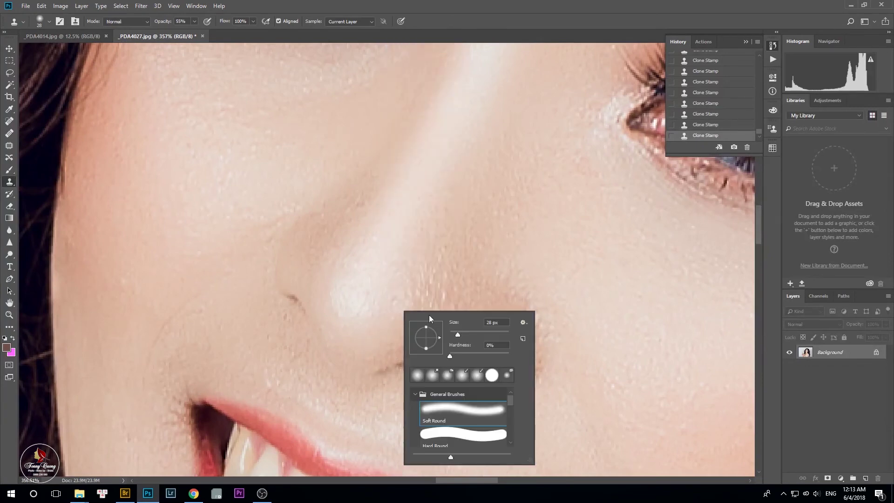
key(Return)
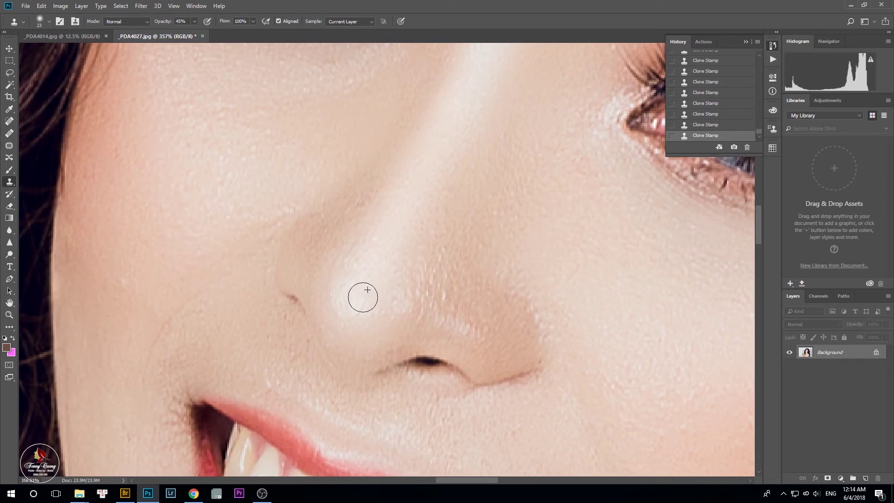
alt+click(339, 308)
key(ctrl+alt+z)
key(ctrl+shift+z)
Examine the whole portrait, comparing the retouched face with the hands, arms and shoulders
scroll(457, 246, down, 10)
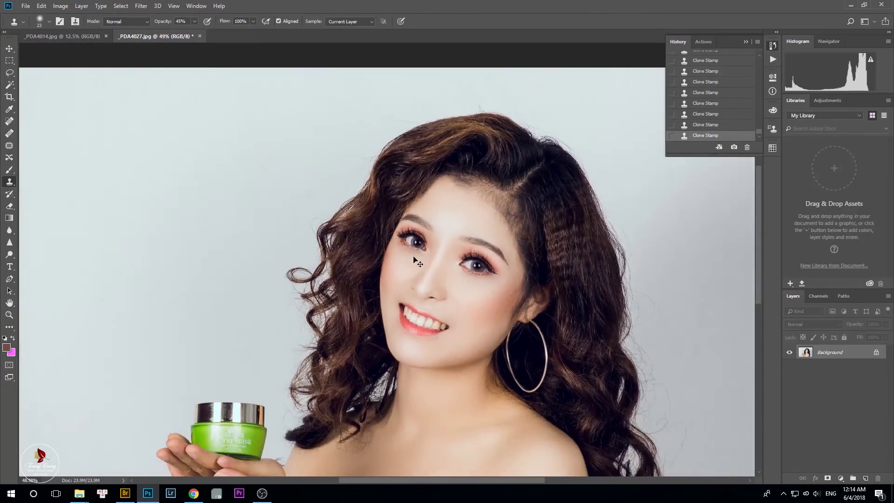
scroll(352, 352, up, 3)
scroll(277, 300, down, 3)
scroll(259, 352, up, 1)
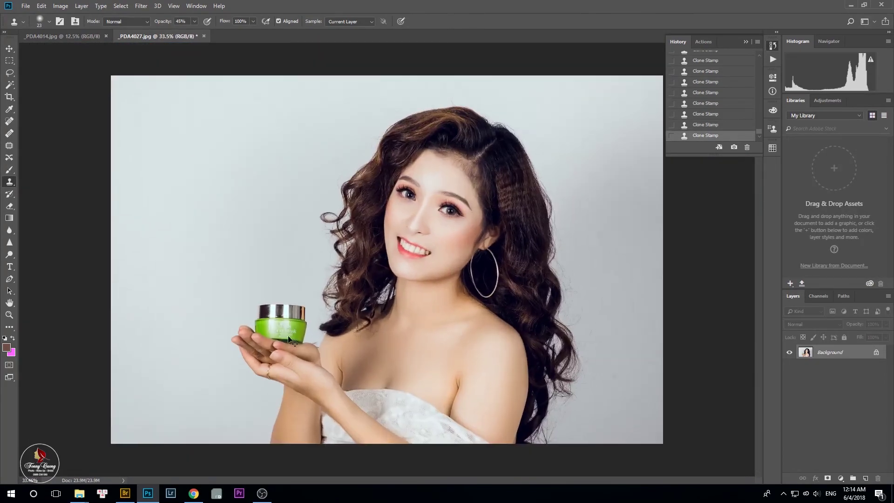
scroll(294, 370, up, 11)
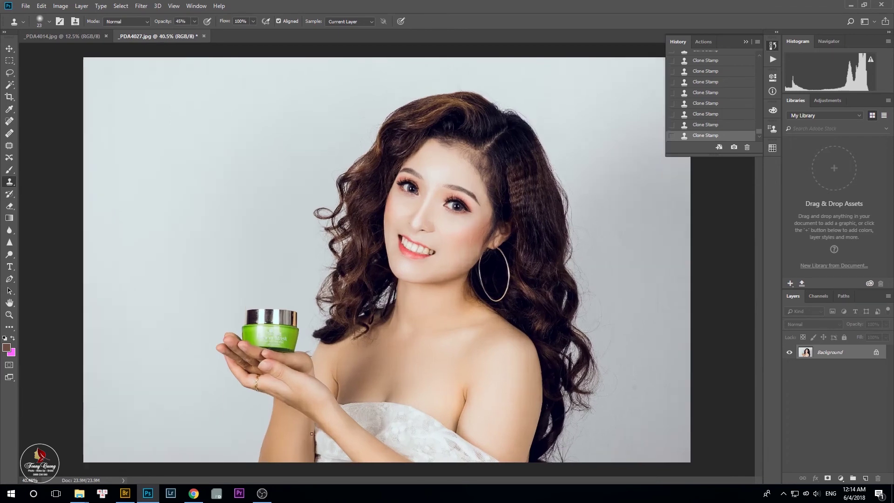
scroll(395, 223, down, 4)
drag(579, 293, 429, 323)
scroll(434, 309, down, 10)
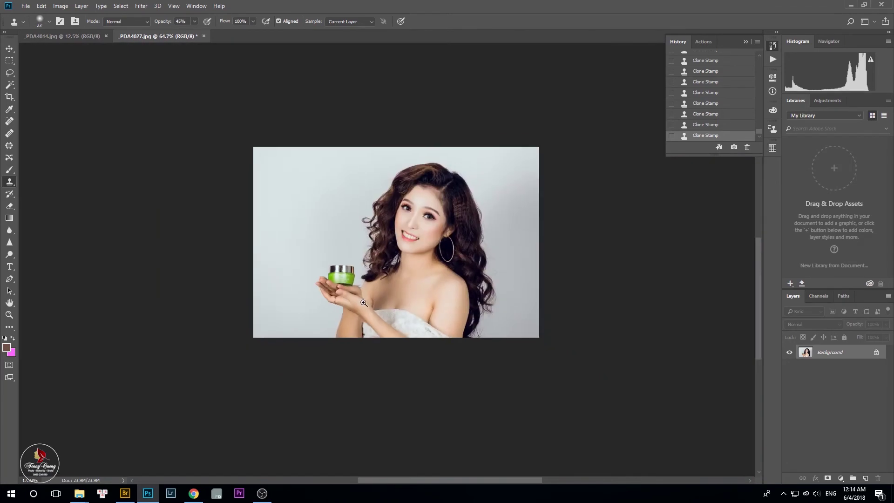
Enter Quick Mask mode and set up a large soft brush for masking the body skin
scroll(435, 307, up, 6)
key(q)
key(b)
right_click(338, 332)
drag(434, 353, 431, 350)
key(Return)
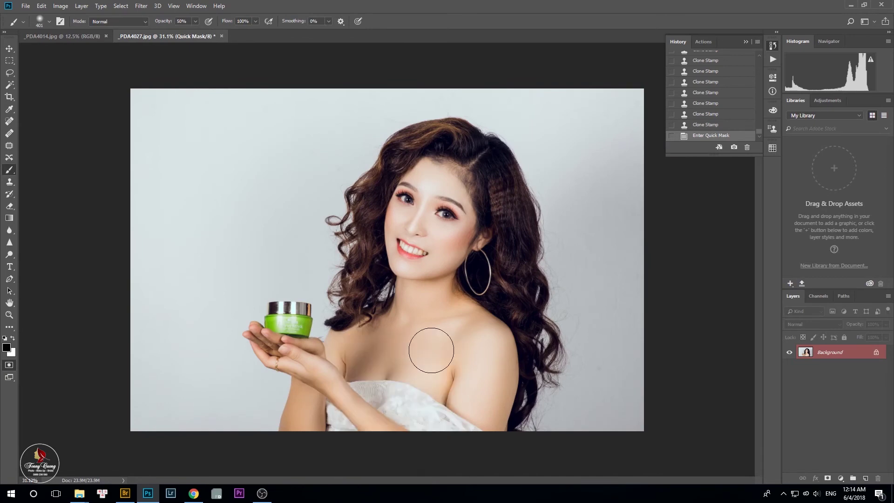
Paint the mask over the hands, arms, shoulders, chest and neck, raising the brush opacity to 100%
mouse_move(237, 358)
mouse_down()
mouse_move(251, 340)
mouse_move(323, 352)
mouse_move(308, 384)
mouse_up()
drag(307, 386, 295, 434)
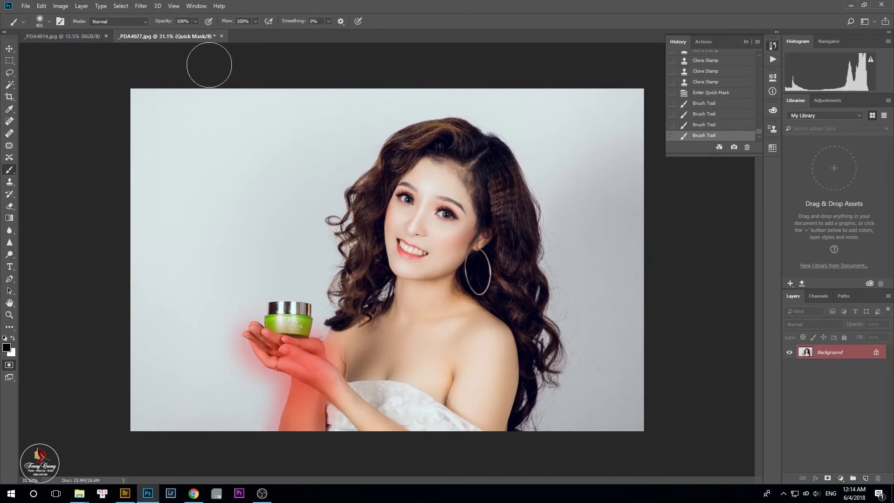
mouse_move(265, 339)
mouse_down()
mouse_move(281, 353)
mouse_move(317, 357)
mouse_move(295, 427)
mouse_up()
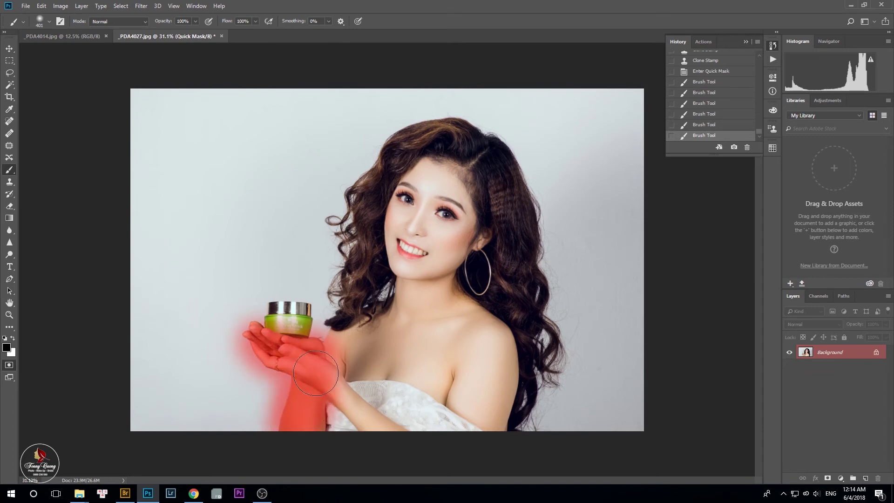
mouse_move(315, 375)
mouse_down()
mouse_move(346, 406)
mouse_move(395, 424)
mouse_up()
mouse_move(376, 354)
mouse_down()
mouse_move(346, 336)
mouse_move(428, 307)
mouse_move(406, 304)
mouse_move(450, 295)
mouse_move(476, 308)
mouse_move(416, 354)
mouse_move(402, 353)
mouse_move(471, 391)
mouse_move(407, 365)
mouse_move(499, 409)
mouse_move(454, 348)
mouse_move(489, 333)
mouse_move(493, 379)
mouse_up()
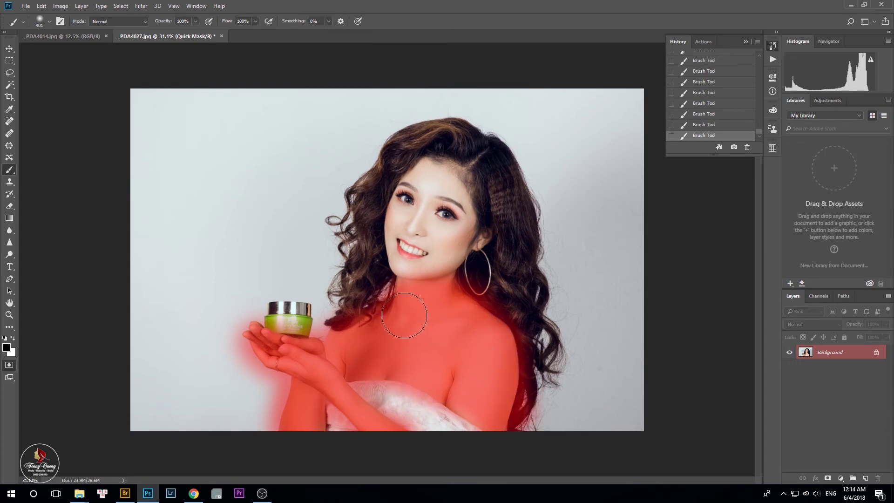
Turn the painted mask into a selection and apply Selective Color to the body skin with a lower Yellow amount
key(q)
scroll(473, 237, up, 5)
key(alt+i)
key(j)
key(s)
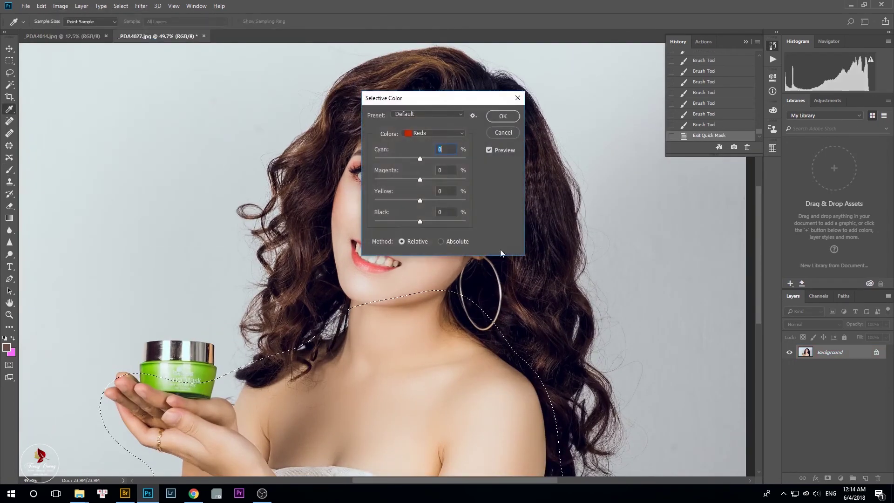
click(418, 136)
click(422, 149)
drag(420, 200, 406, 201)
key(Return)
Fade the Selective Color effect to 85% and deselect the body skin
key(b)
key(ctrl+minus)
key(ctrl+plus)
key(h)
key(ctrl+shift+f)
text(85)
key(Return)
key(b)
key(ctrl+d)
key(ctrl+minus)
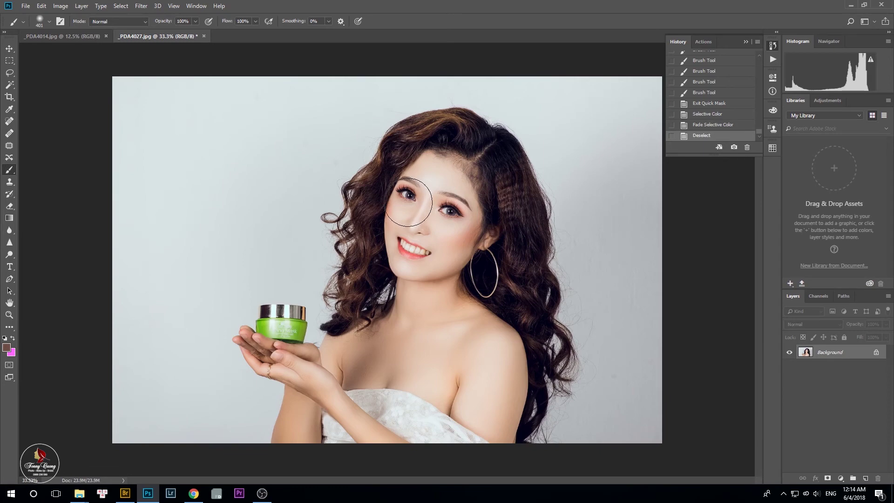
Switch to the Chrome browser and copy the share link of the YouTube video on installing SkinFiner
click(193, 493)
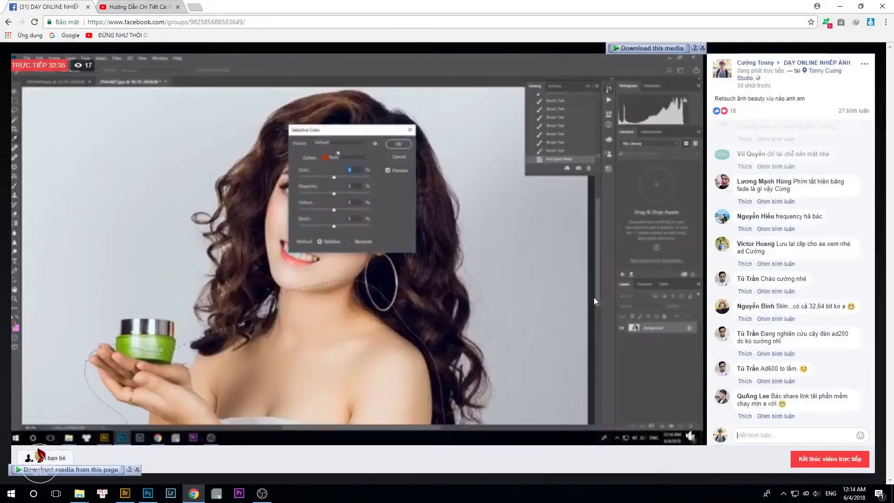
click(139, 7)
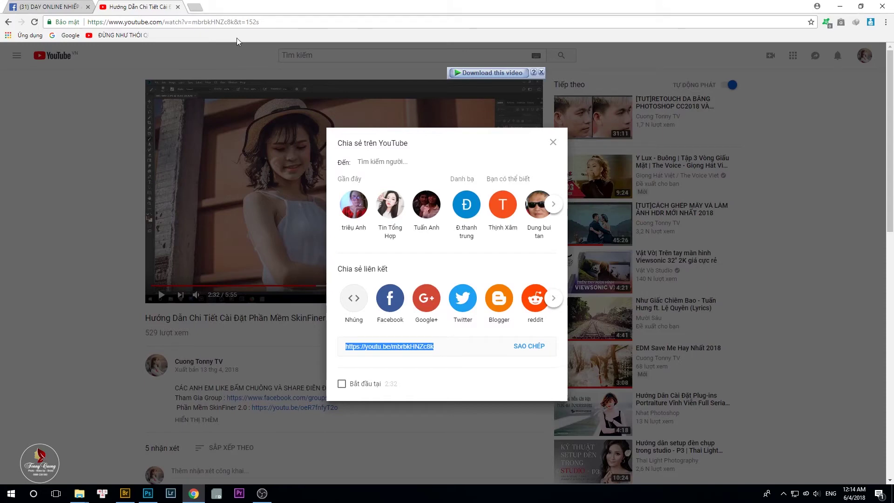
right_click(394, 349)
click(410, 355)
click(49, 6)
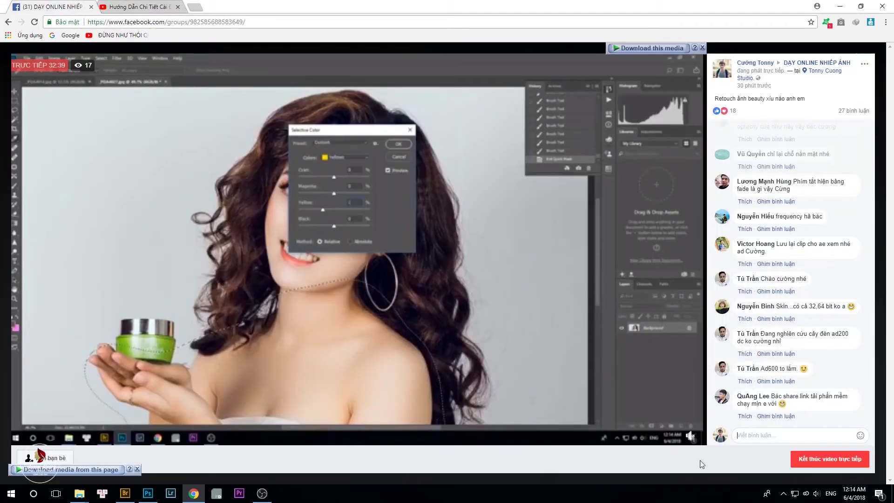
click(790, 433)
text(https://youtu.be/mbrbkHNZc8k)
key(Return)
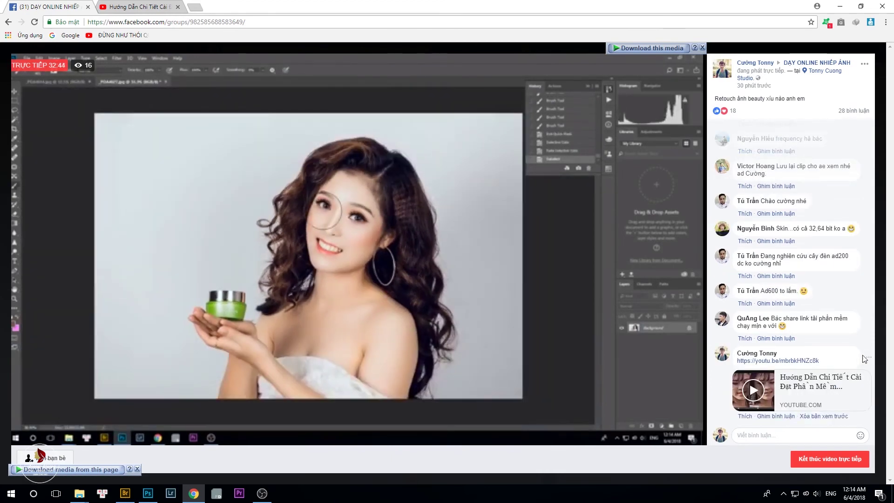
click(868, 357)
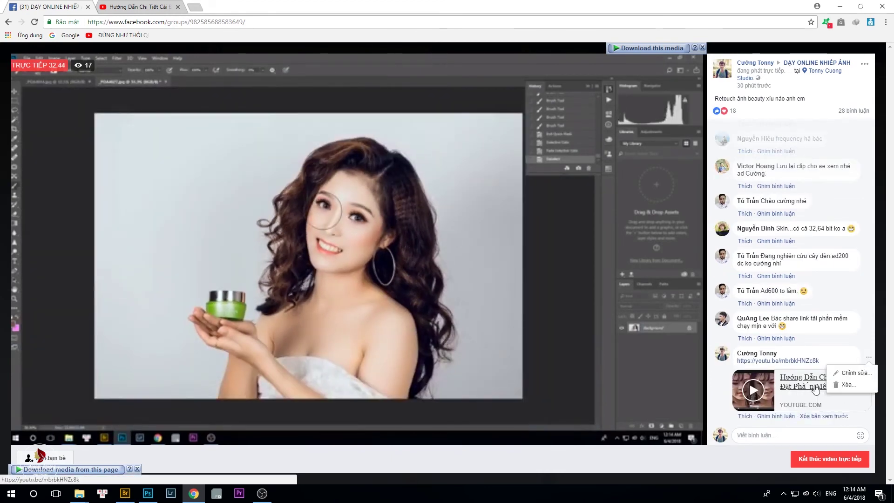
click(786, 440)
click(778, 417)
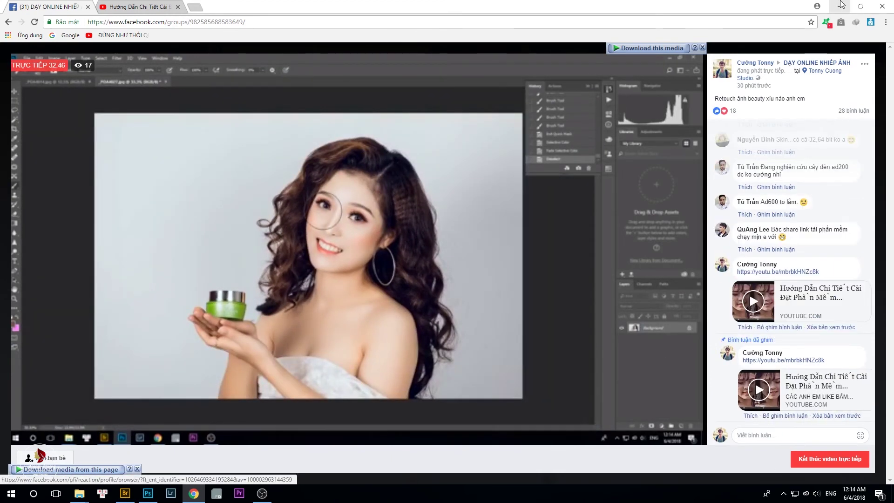
Return to Photoshop and hide the panels and toolbar around the portrait
click(839, 6)
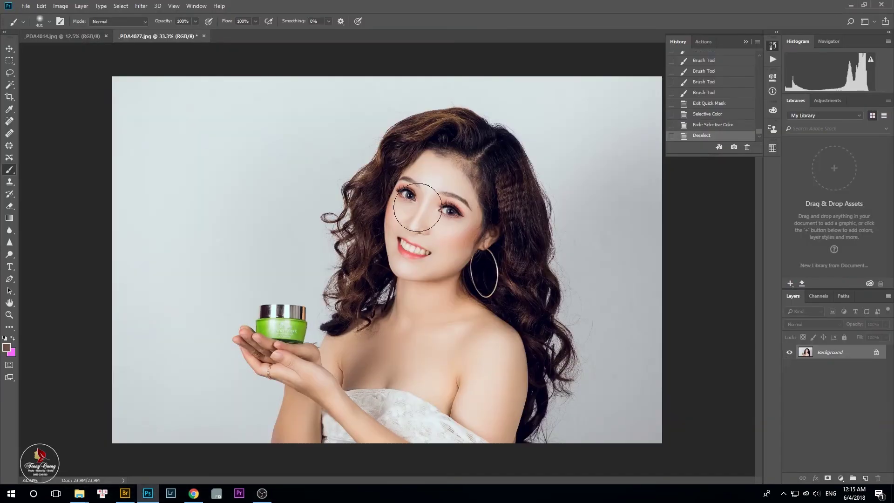
scroll(451, 259, up, 1)
scroll(483, 250, down, 1)
key(Tab)
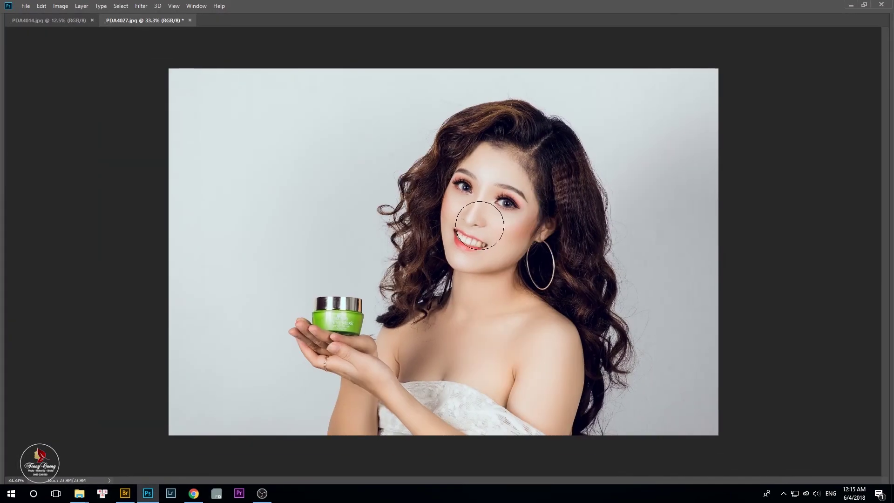
Clone away the fine skin creases above the armpit fold beside the chest with a soft 45 px brush
scroll(491, 371, up, 1)
scroll(491, 370, up, 4)
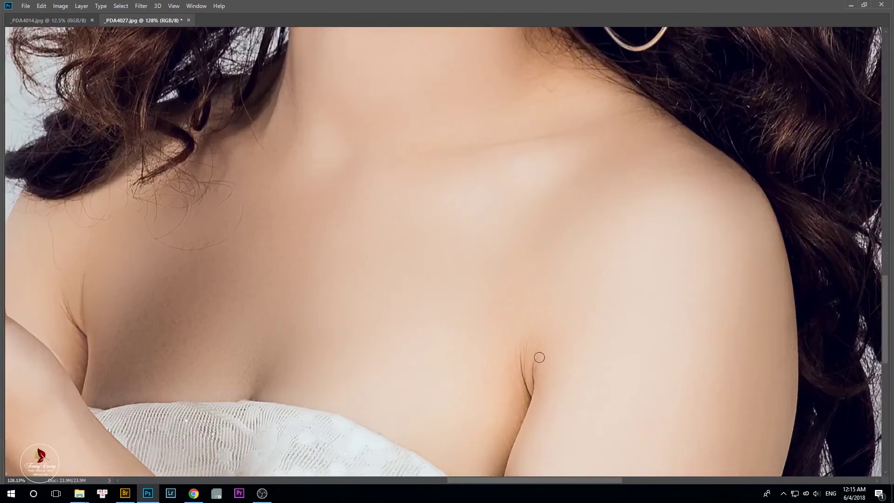
right_click(539, 358)
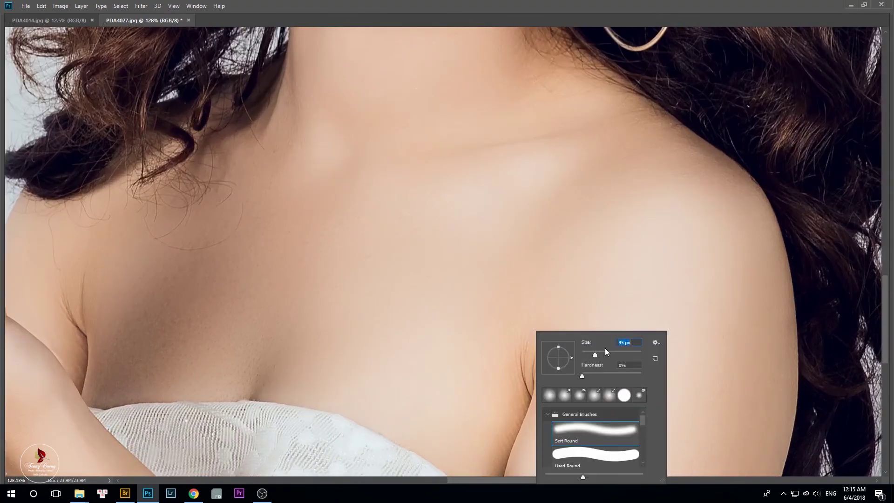
key(Return)
right_click(529, 308)
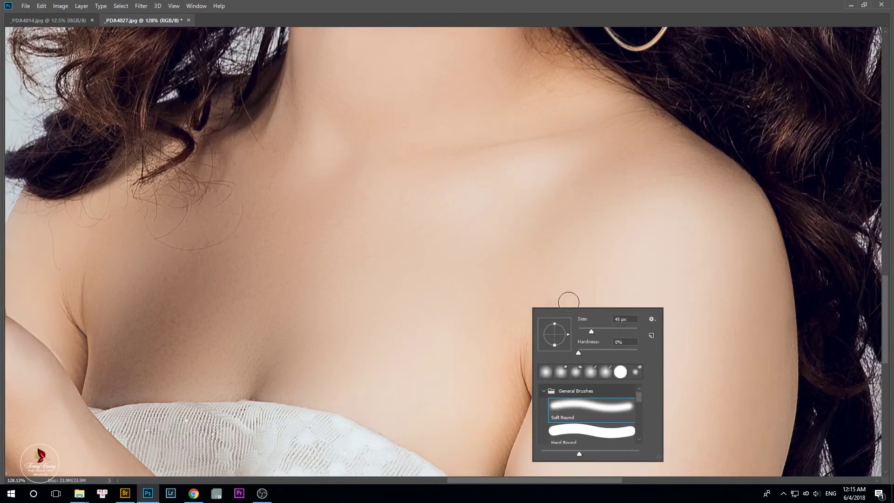
key(Return)
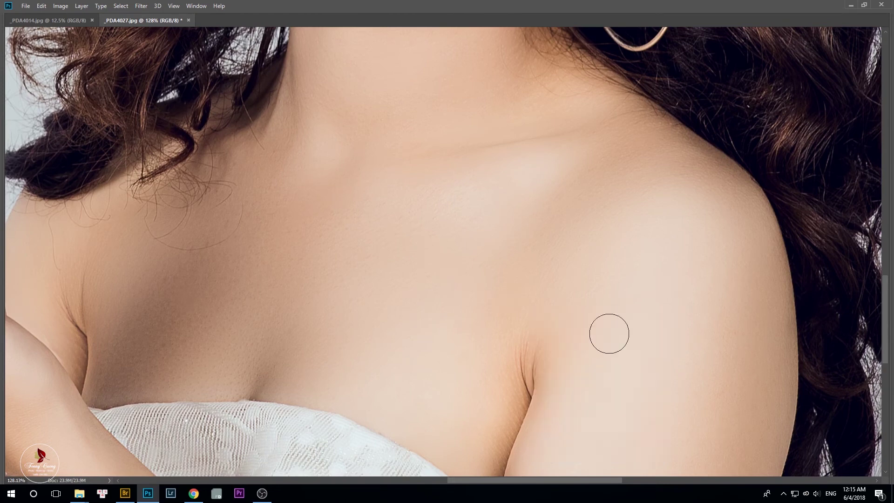
click(608, 334)
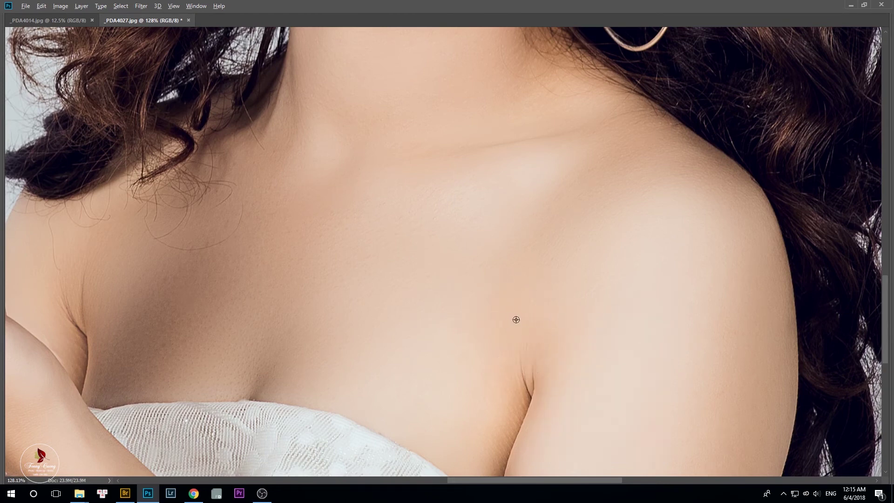
drag(574, 287, 530, 317)
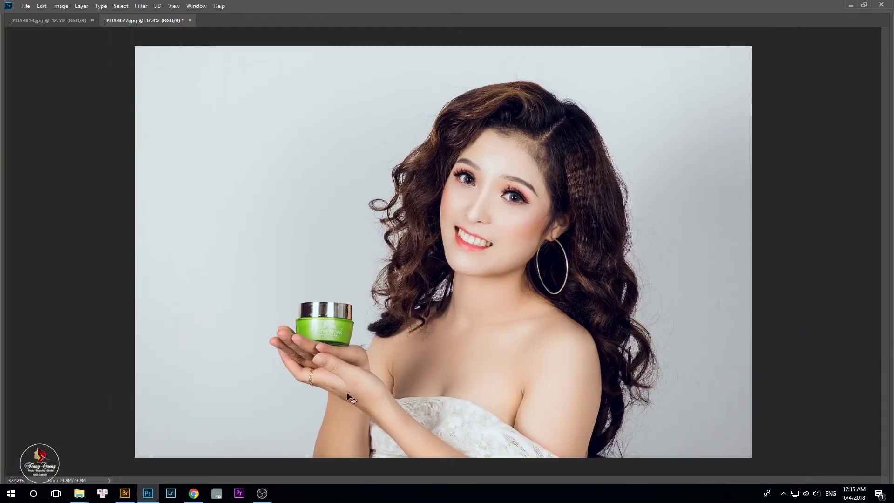
Select a rectangular area around the woman, from her forehead to the lower edge of the photo, and open it in Liquify
scroll(458, 371, down, 5)
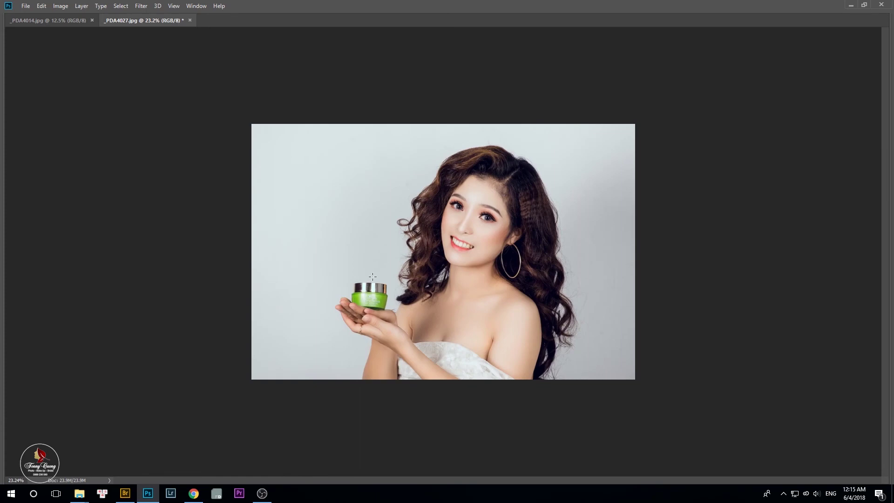
drag(279, 183, 651, 457)
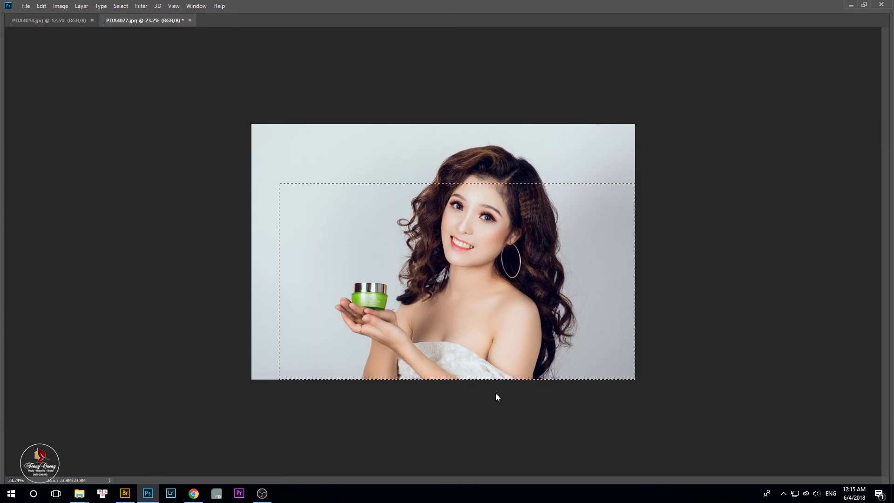
key(ctrl+shift+x)
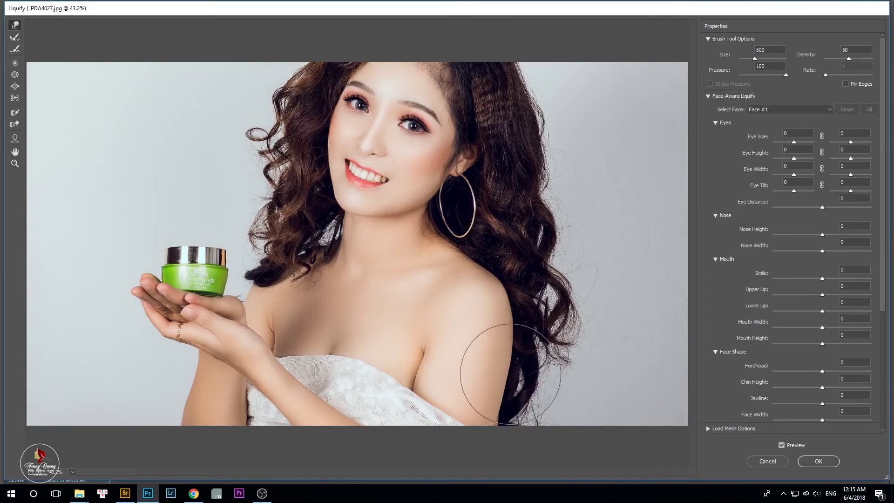
Choose the Pucker tool and set its brush size to 700 for the upper arm
key(s)
key(bracketleft)
key(bracketleft)
key(bracketleft)
key(bracketleft)
key(bracketleft)
key(bracketleft)
key(bracketright)
key(bracketright)
key(bracketright)
key(bracketright)
key(bracketright)
key(bracketright)
key(bracketright)
key(bracketright)
key(bracketright)
key(bracketright)
key(bracketright)
key(bracketright)
key(bracketright)
key(bracketright)
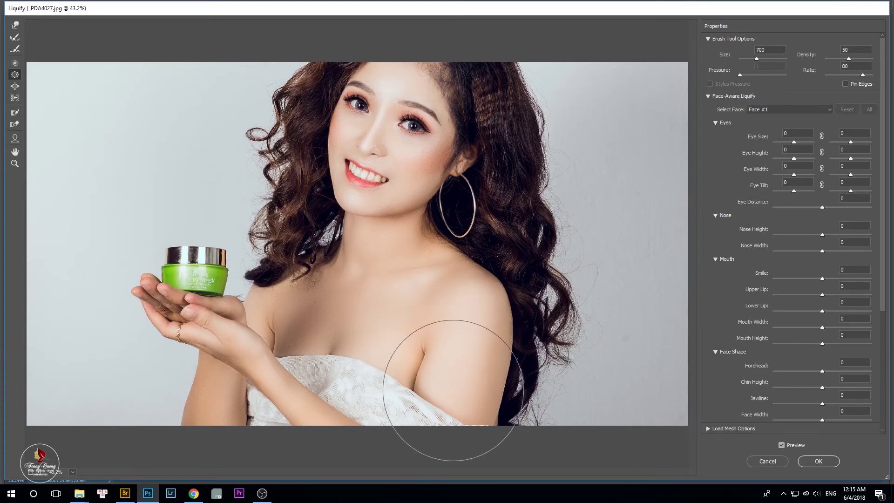
Push the inner edge of the upper arm slightly outward with Forward Warp at size 500, apply Liquify and deselect
key(w)
drag(409, 381, 413, 381)
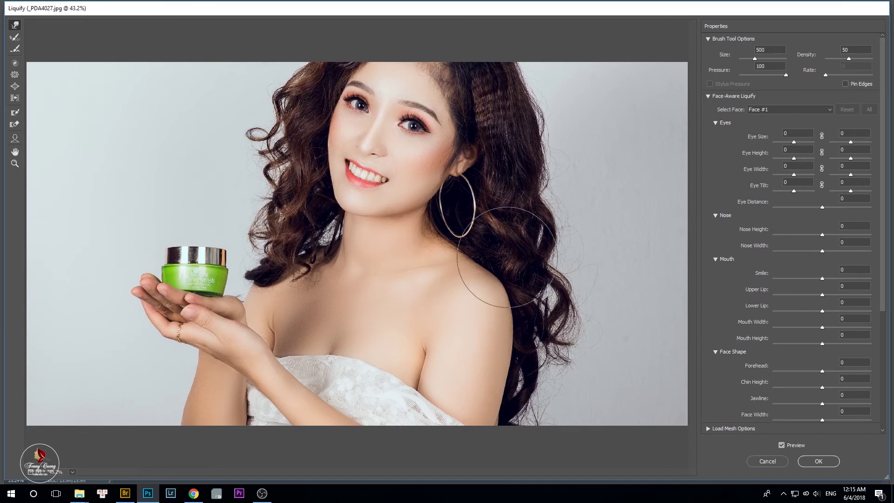
key(Return)
key(ctrl+d)
Enter Quick Mask mode and paint the mask over the hands and forearms holding the jar with an enlarged soft brush
scroll(429, 338, up, 1)
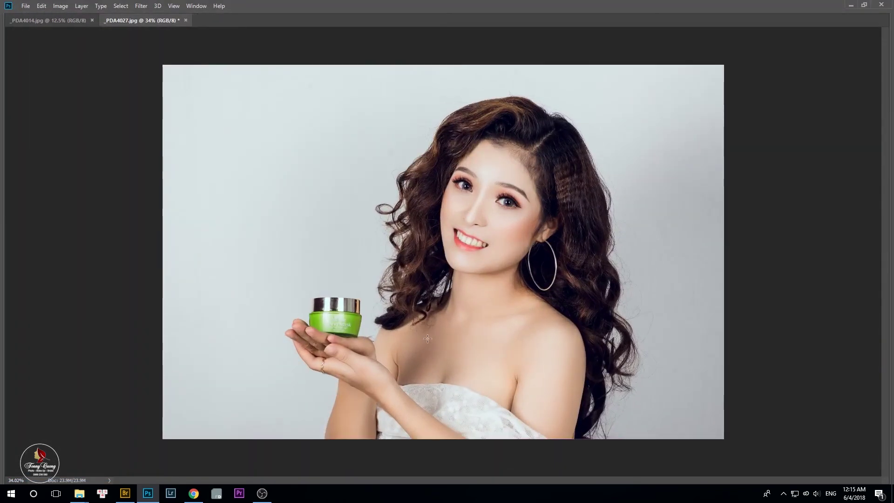
key(q)
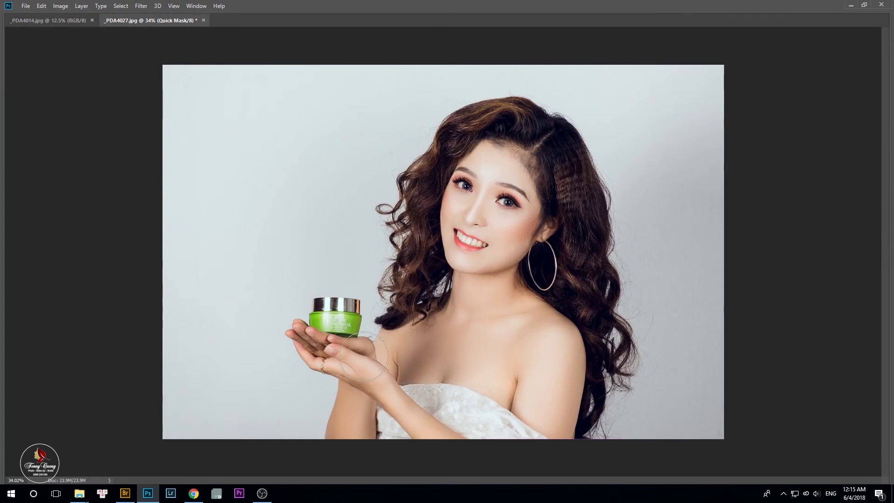
scroll(324, 342, up, 3)
key(])
key(])
key(])
mouse_move(305, 361)
mouse_down()
mouse_move(351, 437)
mouse_move(341, 368)
mouse_up()
mouse_move(342, 399)
mouse_down()
mouse_move(353, 322)
mouse_move(462, 452)
mouse_up()
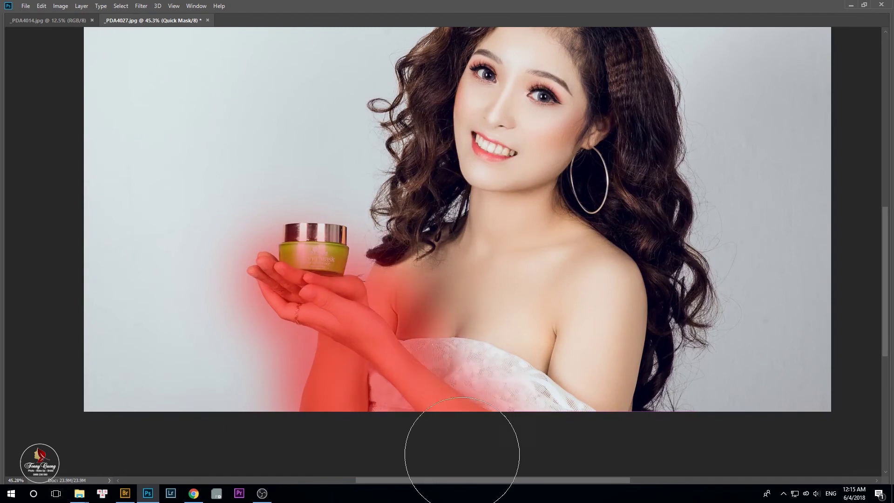
Turn the painted mask into a selection and apply Levels to the hands and forearms
key(q)
key(ctrl+l)
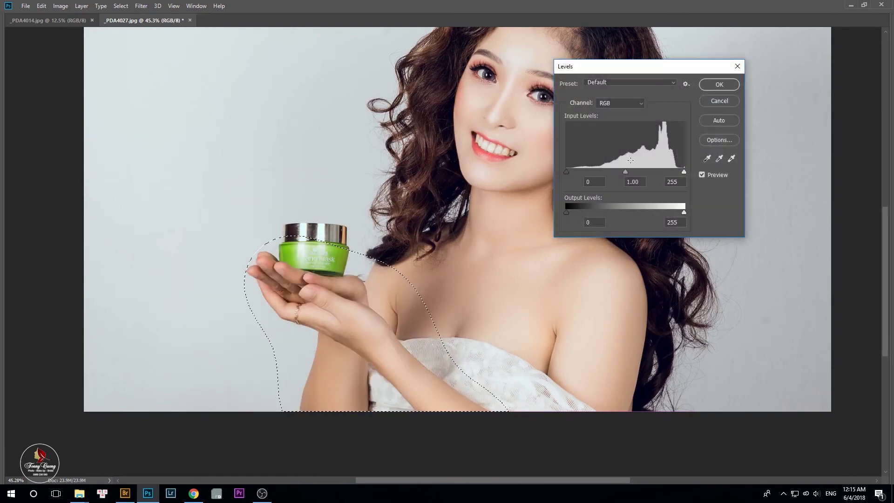
key(Return)
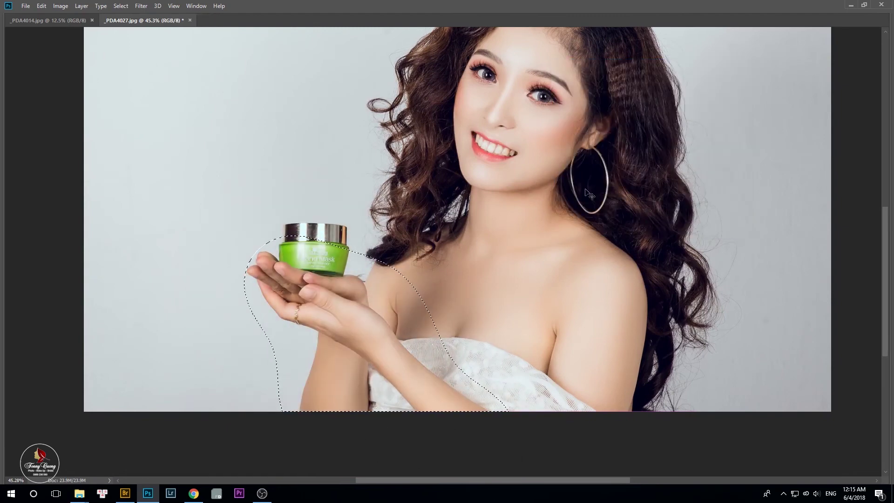
Apply Color Balance to the selected hands and forearms, deselect them and show the photo in full-screen view
key(ctrl+b)
drag(526, 233, 527, 232)
key(Return)
key(ctrl+d)
key(ctrl+0)
key(f)
scroll(440, 128, down, 2)
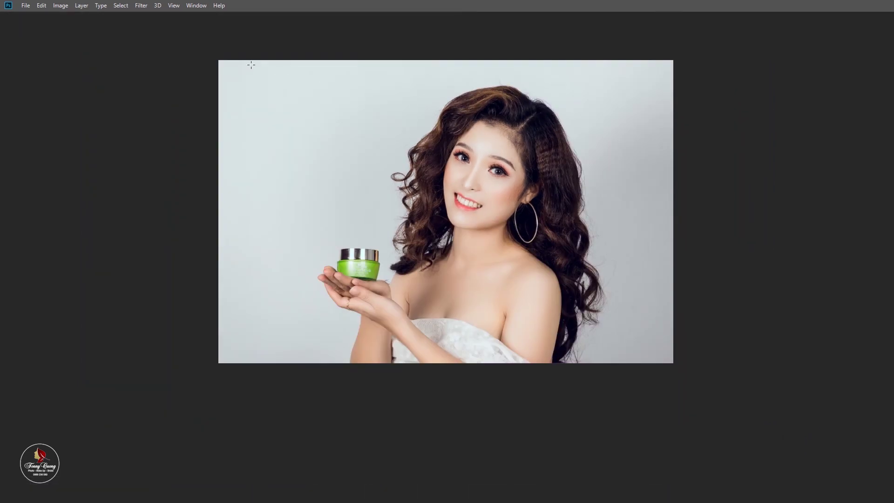
Try selecting the whole backdrop around the woman with the Magic Wand, check the selection edges along the hair, and deselect
scroll(702, 190, up, 1)
key(w)
shift+click(588, 90)
shift+click(343, 214)
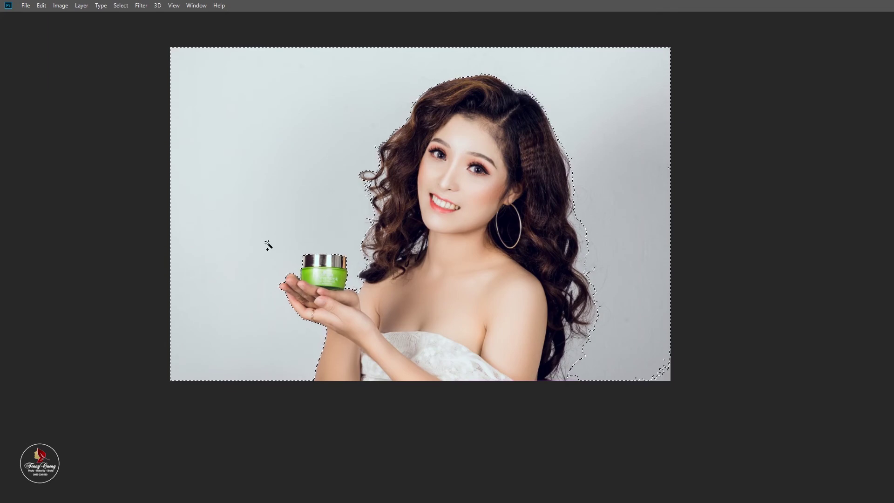
shift+click(648, 367)
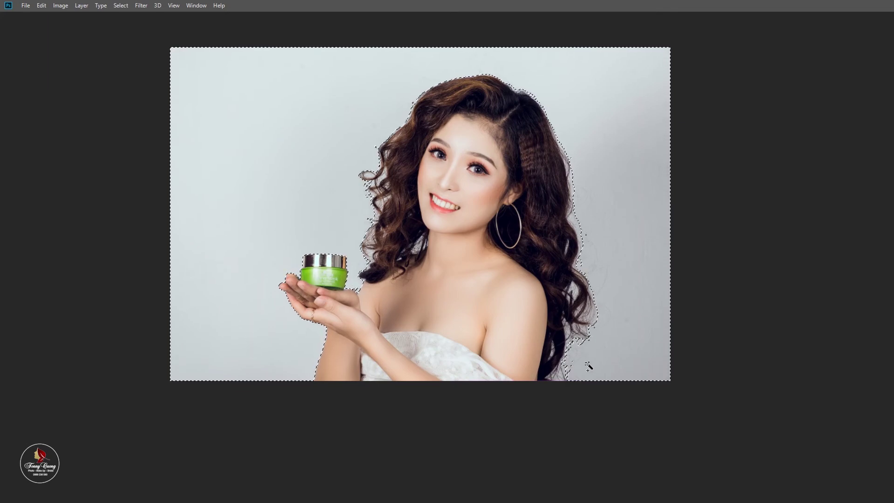
scroll(588, 367, up, 3)
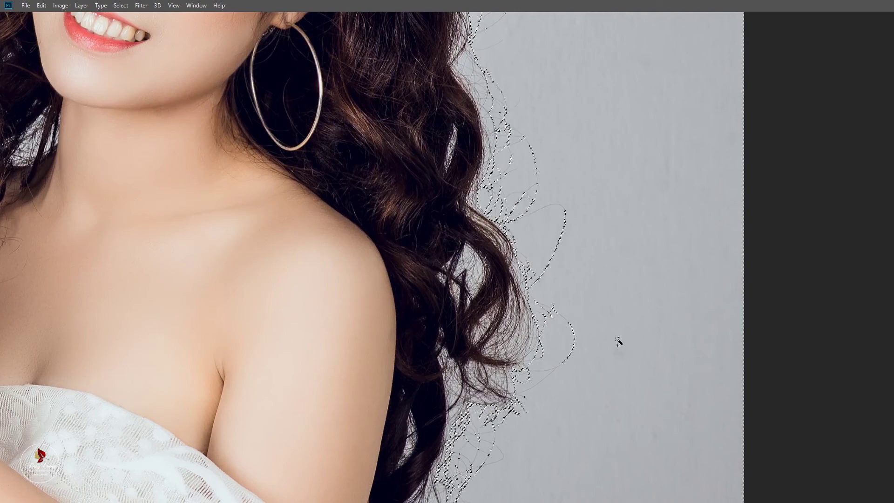
scroll(618, 342, down, 4)
scroll(606, 174, up, 2)
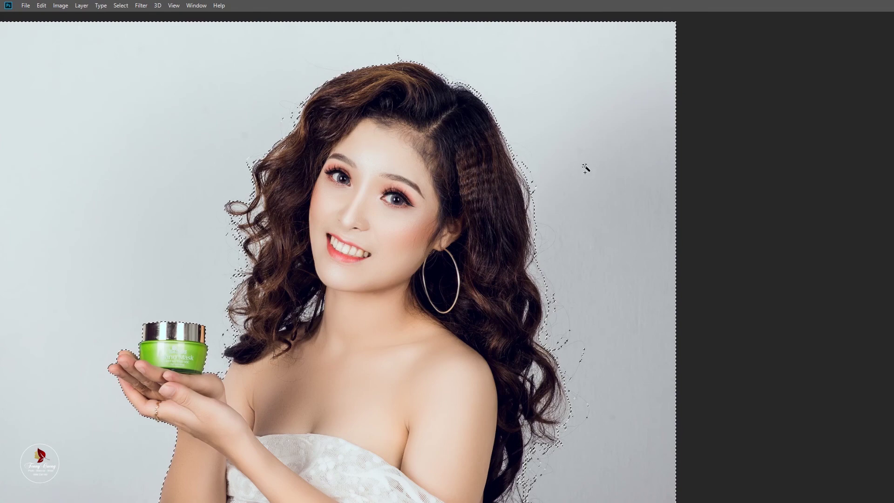
key(ctrl+0)
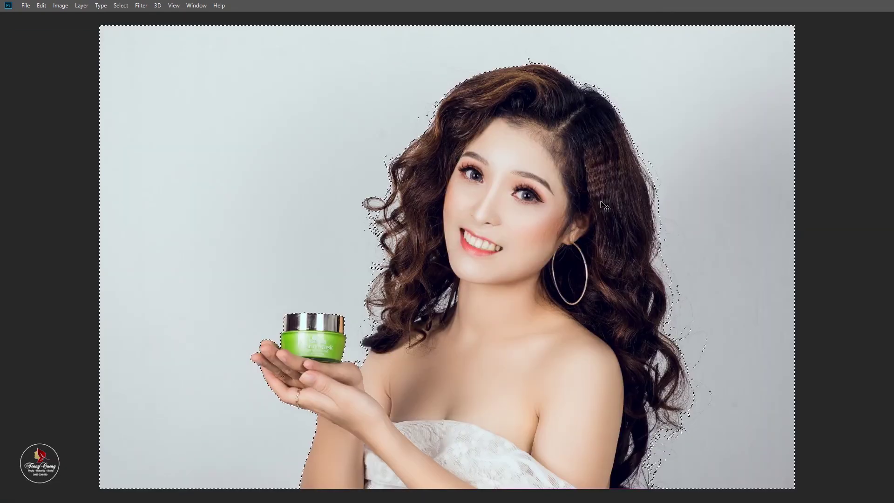
key(ctrl+d)
Paint the backdrop on the jar side of the photo to an even tone with a large soft brush
key(b)
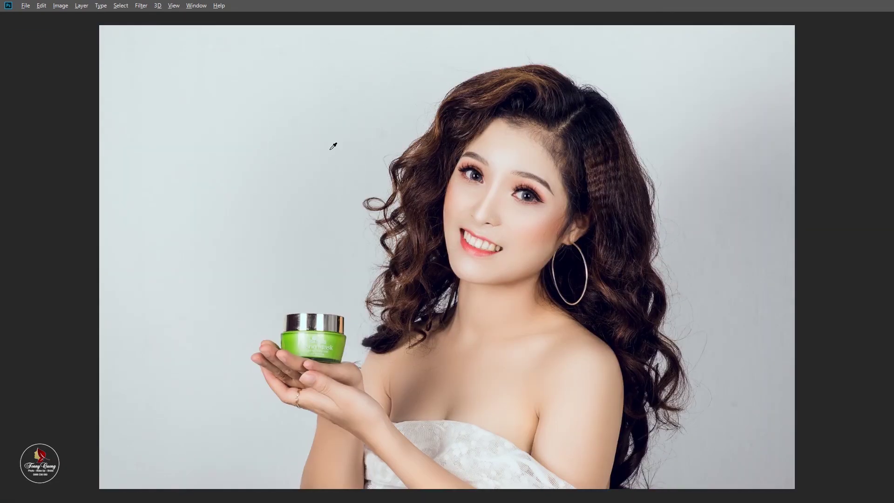
key(ctrl+minus)
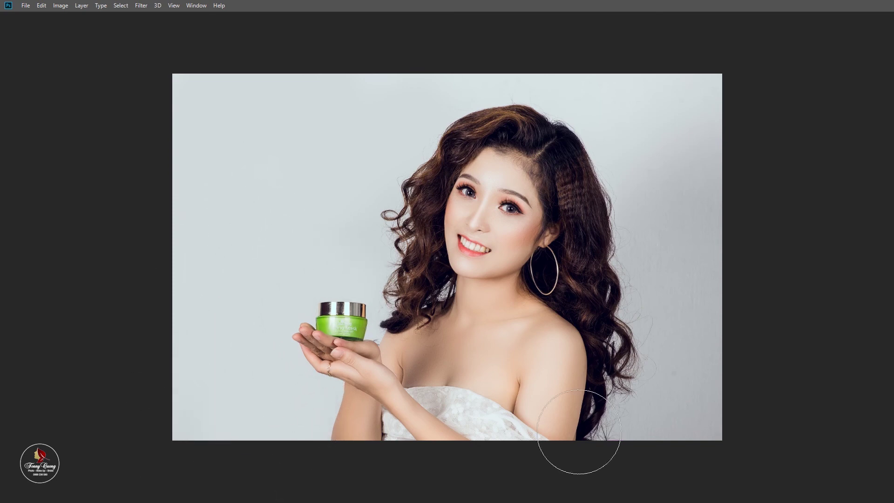
Try painting over the shadowed backdrop behind the hair with a sampled lighter backdrop color, and undo the strokes
mouse_move(680, 93)
mouse_down()
mouse_move(695, 90)
mouse_move(698, 489)
mouse_up()
key(ctrl+z)
alt+click(595, 123)
drag(648, 172, 687, 161)
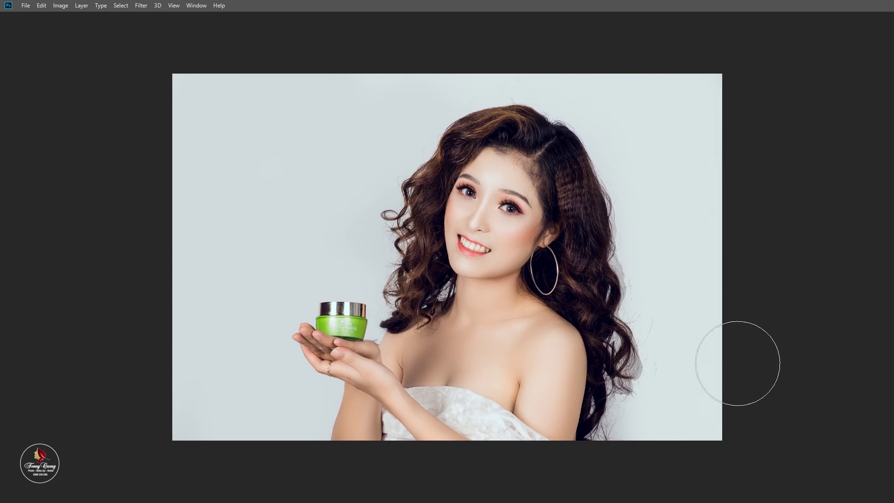
key(ctrl+z)
Paint the backdrop on the earring side of the photo to an even tone with the large soft brush and review the result
mouse_move(670, 178)
mouse_down()
mouse_move(687, 312)
mouse_move(687, 485)
mouse_move(738, 240)
mouse_move(705, 78)
mouse_up()
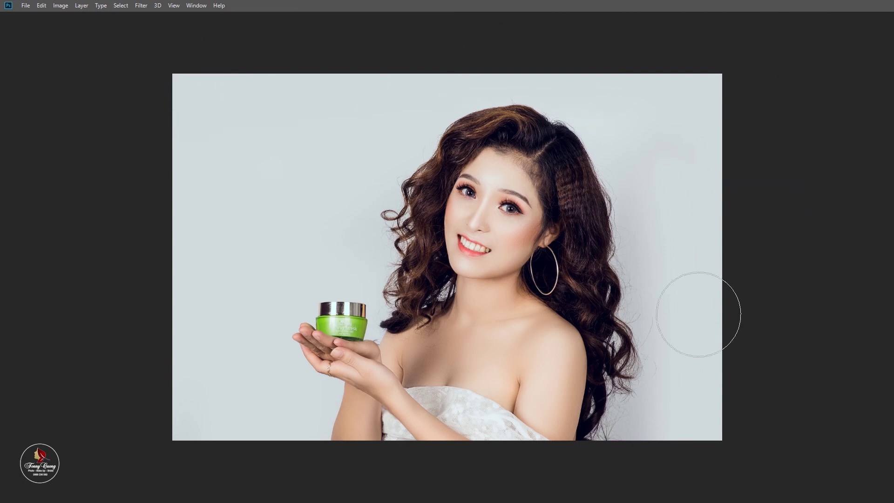
scroll(635, 285, down, 2)
scroll(633, 282, up, 2)
drag(554, 279, 448, 280)
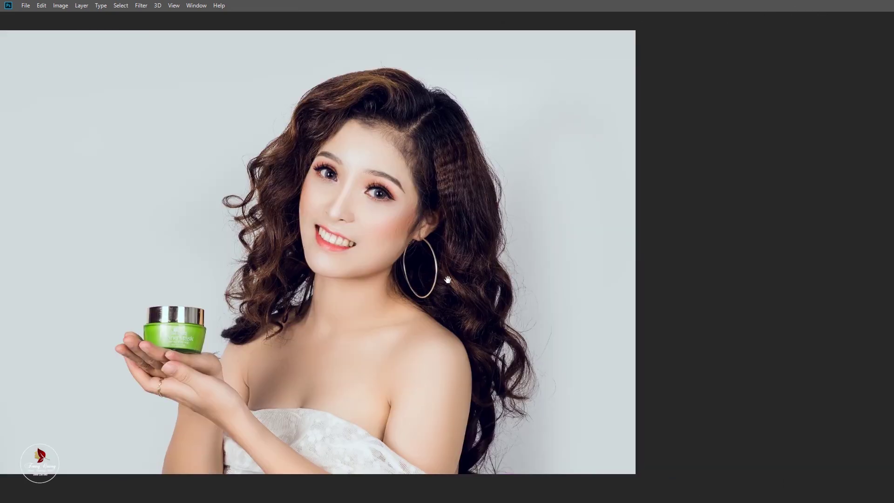
ctrl+click(447, 280)
key(ctrl+0)
key(ctrl+plus)
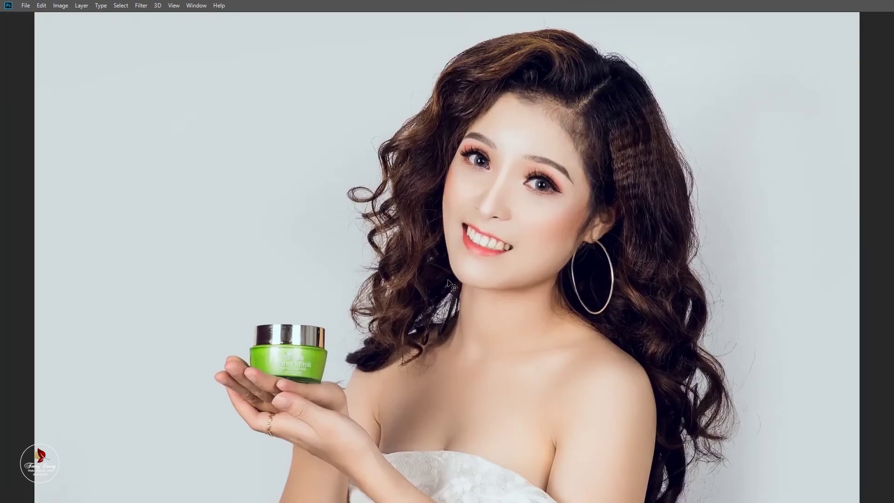
scroll(447, 283, up, 2)
scroll(448, 282, down, 3)
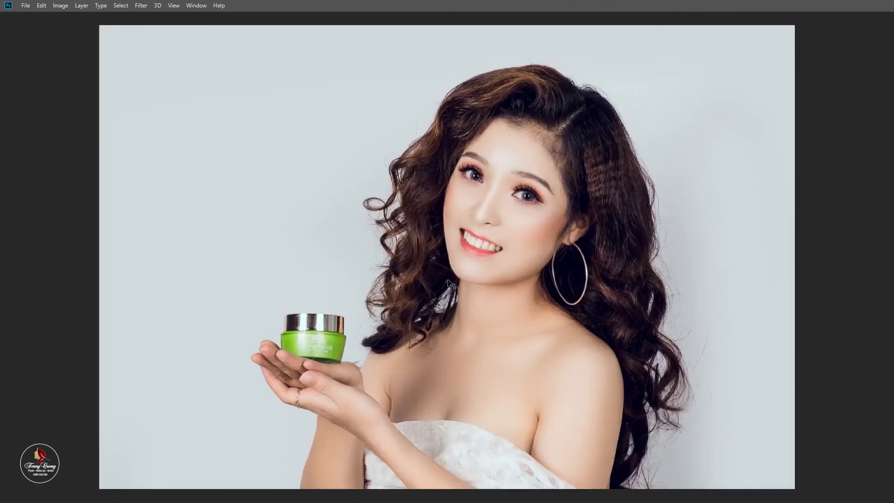
scroll(691, 203, up, 2)
Duplicate Layer 1 and set the copy's blend mode to Multiply
key(v)
right_click(616, 186)
click(639, 193)
scroll(638, 201, down, 4)
scroll(632, 219, down, 1)
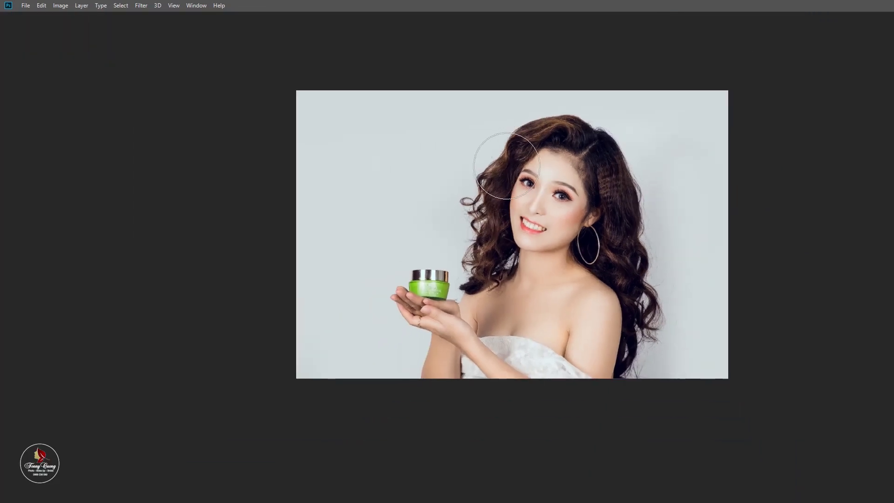
scroll(587, 213, up, 2)
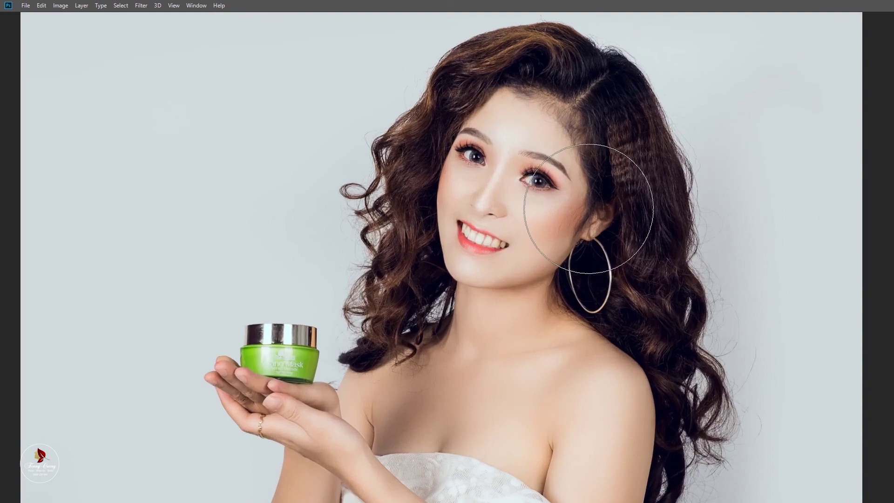
scroll(350, 189, up, 1)
right_click(403, 181)
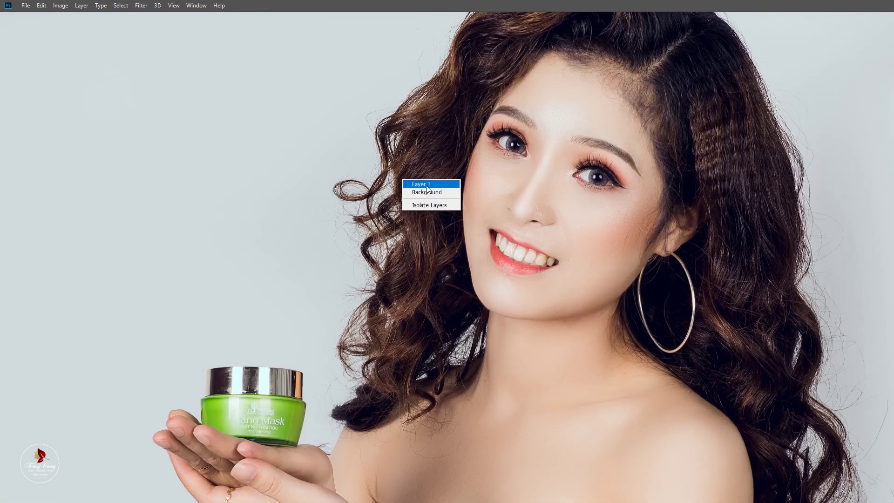
click(426, 189)
scroll(428, 198, down, 2)
key(ctrl+j)
key(Tab)
key(v)
click(807, 330)
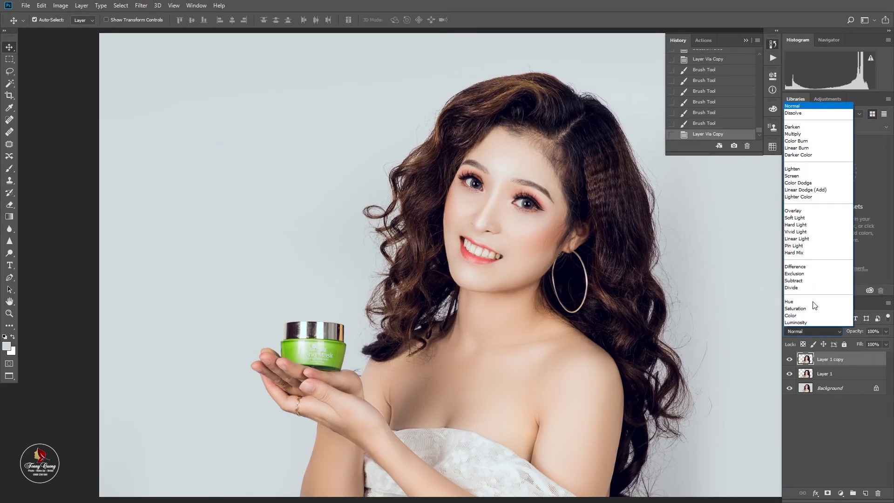
click(795, 134)
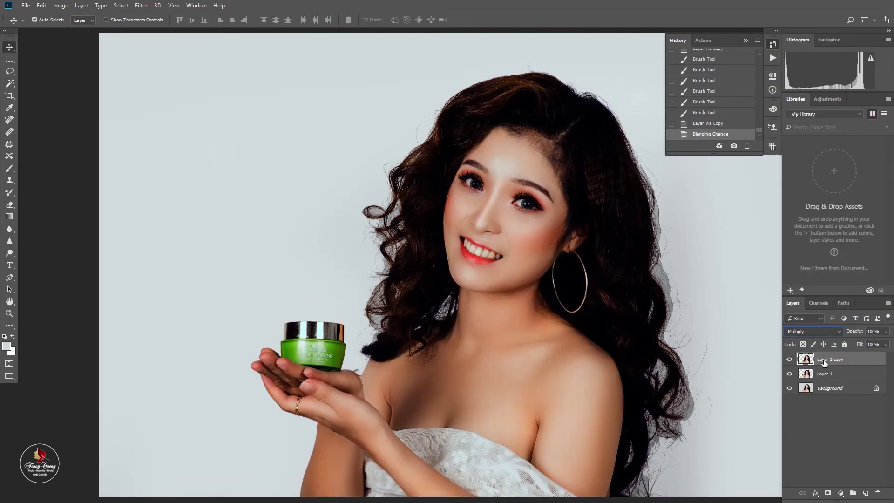
Apply Levels to the Layer 1 copy with its white point sampled from the backdrop beside the curls, and move Layer 1 above it
key(ctrl+l)
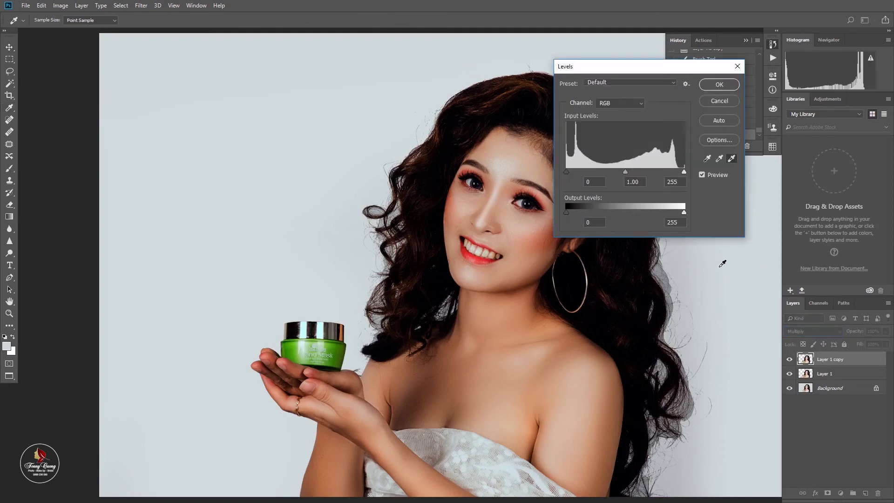
scroll(680, 280, up, 8)
click(658, 282)
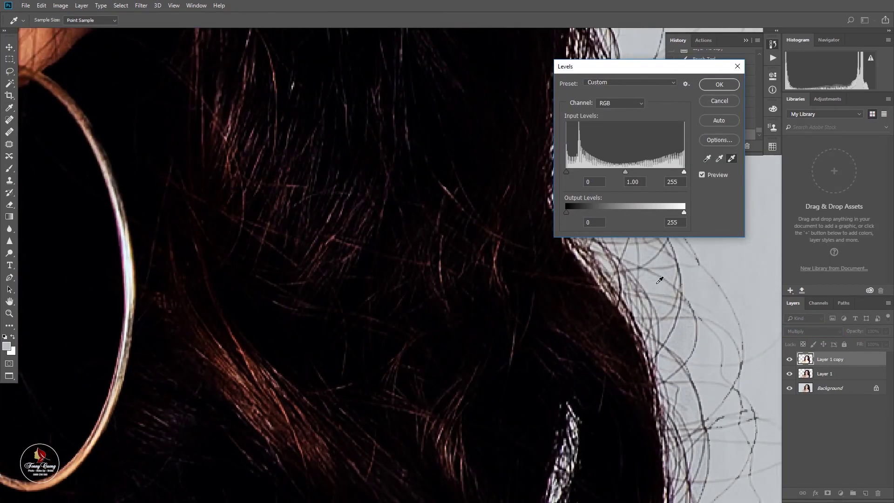
click(720, 85)
drag(816, 375, 819, 355)
scroll(503, 223, down, 6)
scroll(503, 223, down, 8)
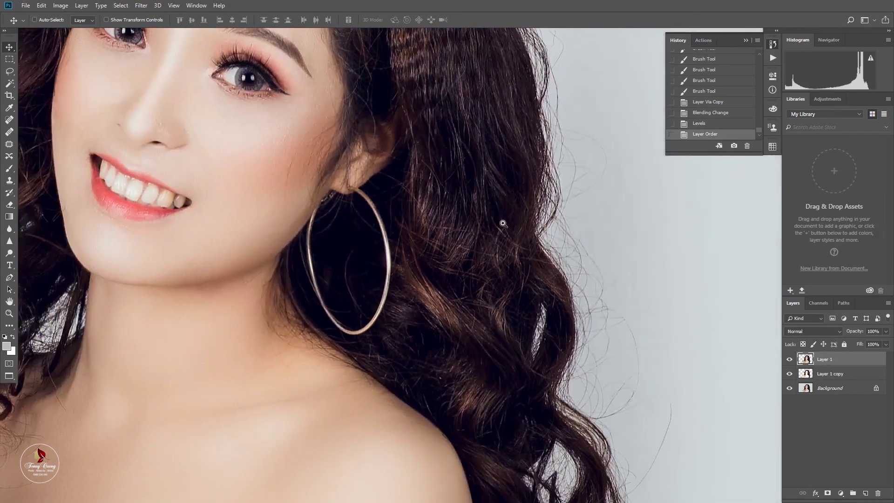
Erase the backdrop on Layer 1 beside the earring-side curls with a soft round eraser of 259 px, and undo the last stroke
key(e)
right_click(526, 259)
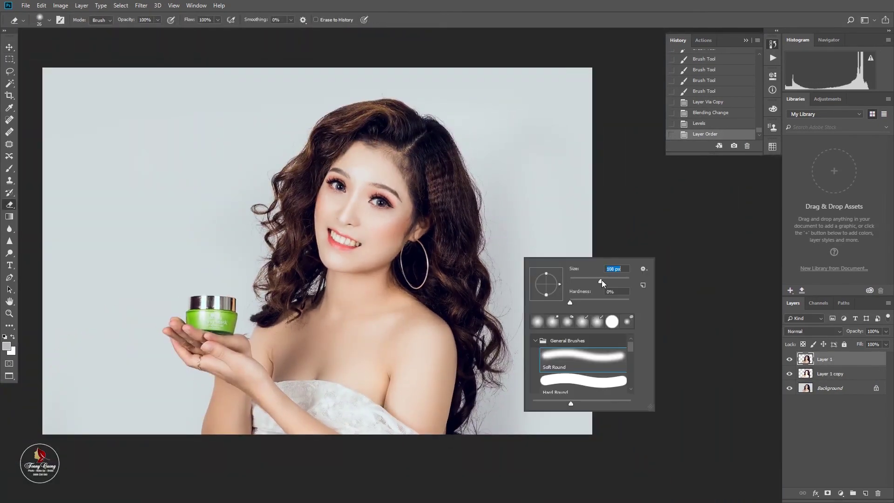
drag(600, 281, 603, 281)
key(Return)
scroll(501, 222, up, 4)
right_click(498, 217)
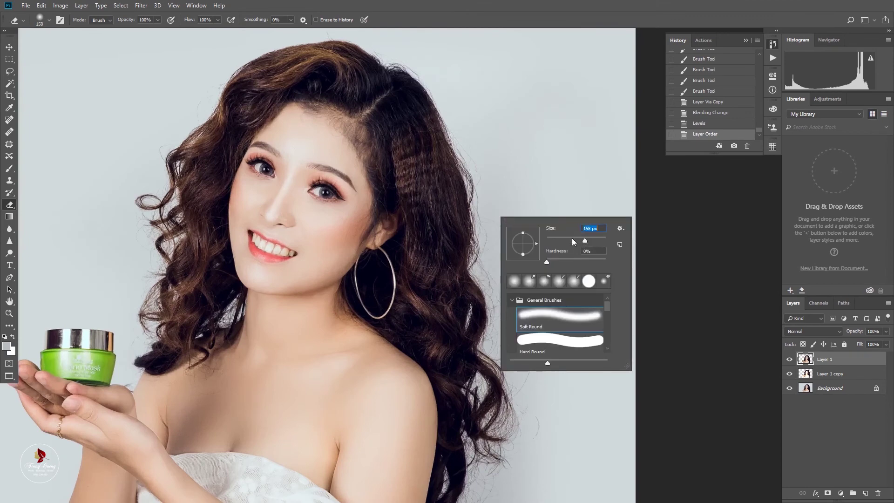
key(Return)
right_click(499, 265)
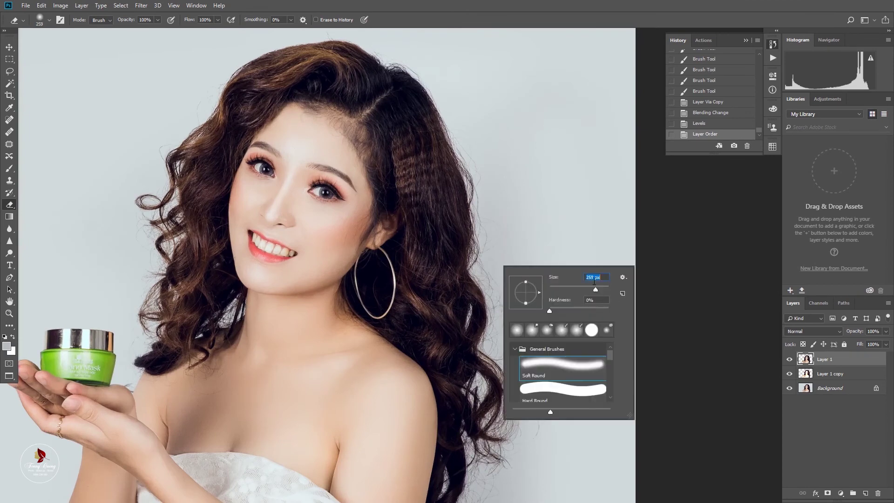
key(Return)
drag(494, 247, 495, 368)
mouse_move(510, 386)
mouse_down()
mouse_move(507, 433)
mouse_move(531, 370)
mouse_up()
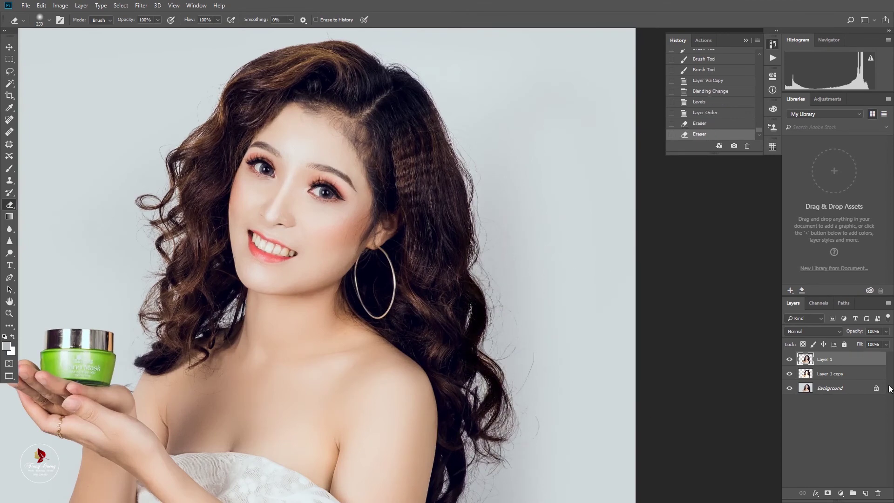
key(ctrl+z)
Apply Levels to the Layer 1 copy again, sampling the white point from a bright pixel in the gap between the curls
click(821, 361)
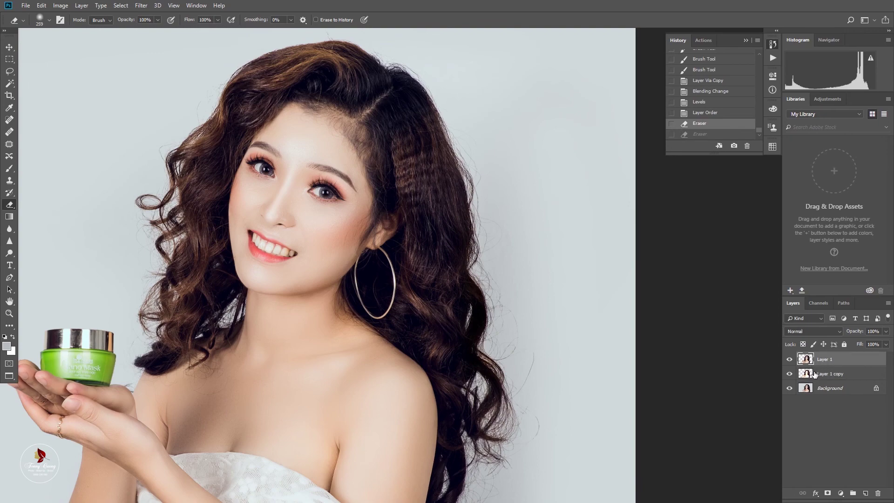
click(813, 374)
scroll(608, 315, up, 1)
key(ctrl+l)
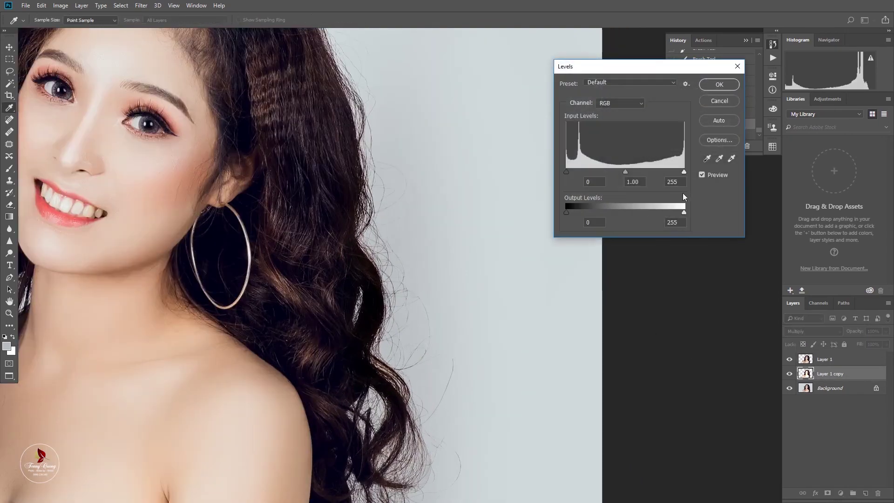
click(731, 159)
scroll(420, 192, up, 8)
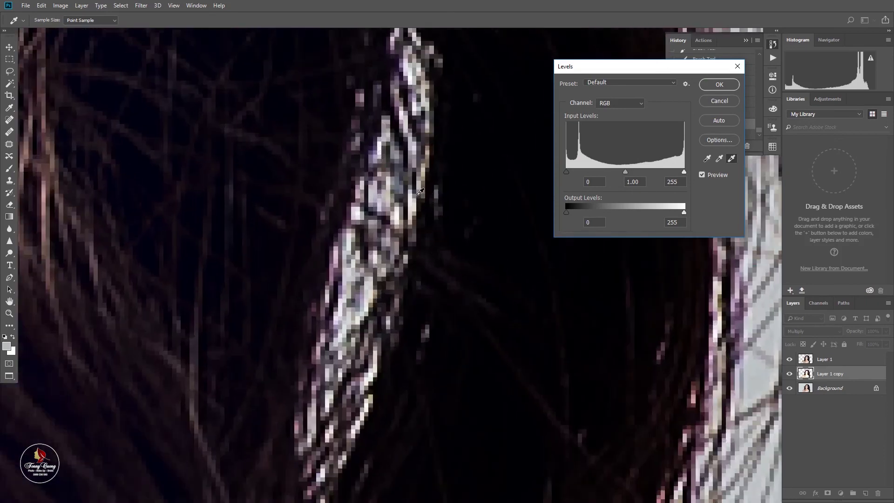
scroll(421, 192, up, 6)
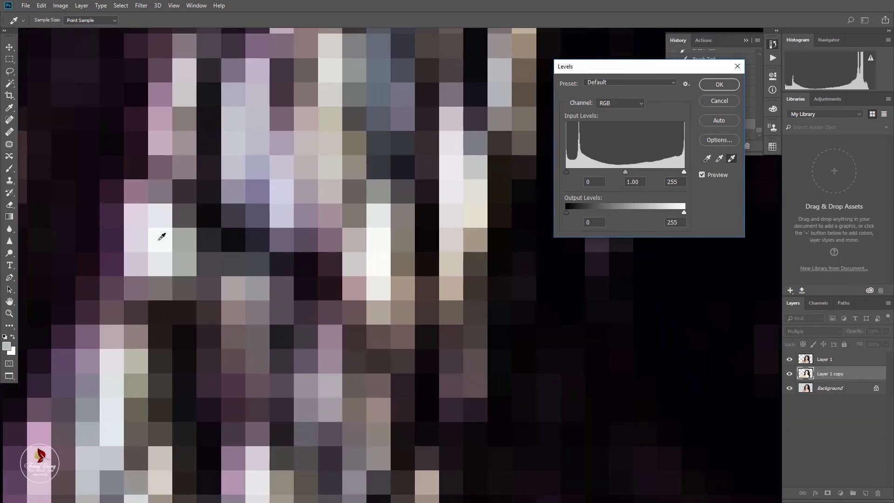
click(719, 85)
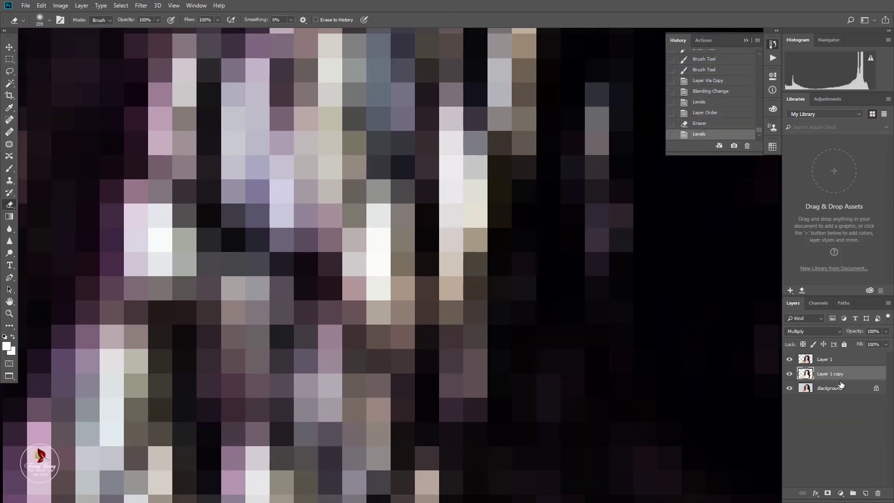
Hide the Background layer to examine the cutout edges around the hair
click(834, 360)
click(831, 389)
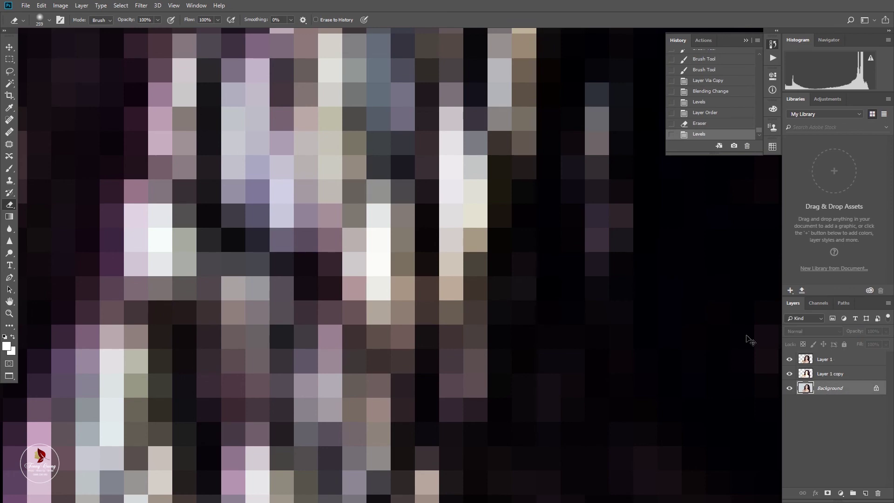
key(ctrl+0)
key(ctrl+plus)
key(ctrl+plus)
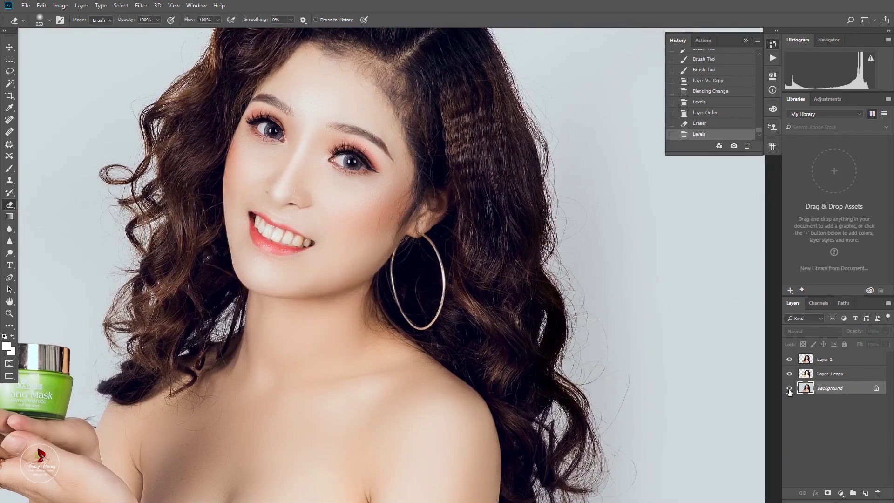
click(788, 388)
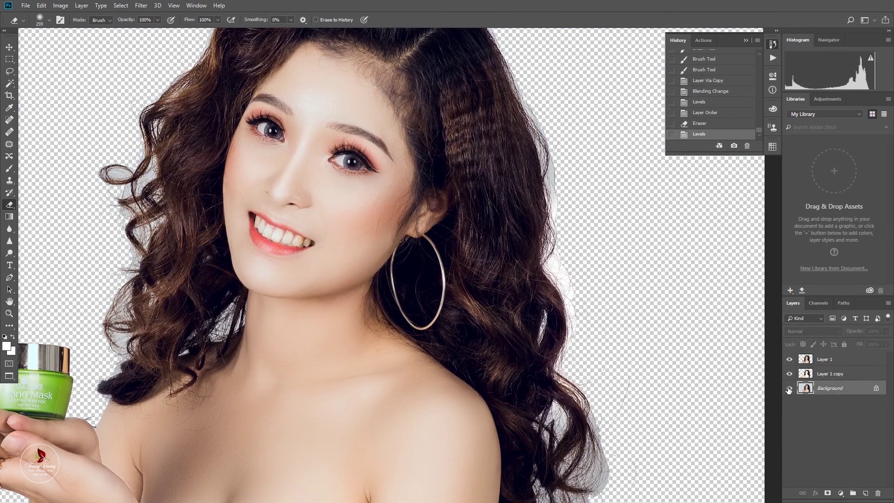
click(789, 388)
click(789, 388)
Erase leftover backdrop on Layer 1 along the earring-side curls with the eraser reduced to 58 px
click(821, 360)
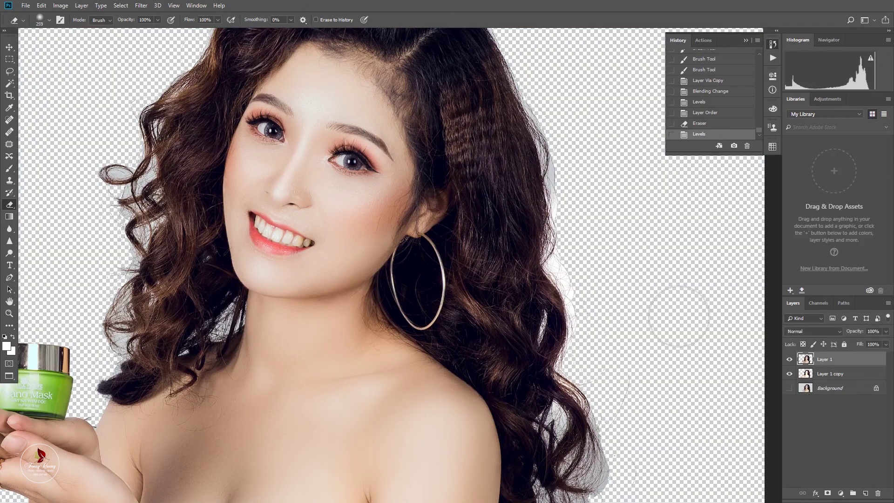
mouse_move(582, 243)
mouse_down()
mouse_move(589, 303)
mouse_move(575, 276)
mouse_up()
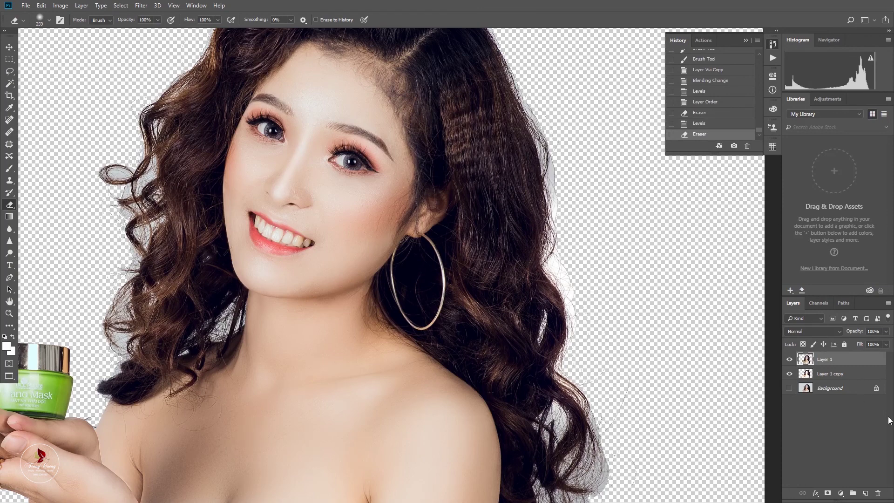
right_click(614, 311)
mouse_move(567, 279)
mouse_down()
mouse_move(562, 270)
mouse_move(568, 291)
mouse_move(620, 257)
mouse_move(647, 255)
mouse_up()
drag(587, 265, 564, 271)
drag(564, 271, 568, 247)
click(567, 247)
key(ctrl+0)
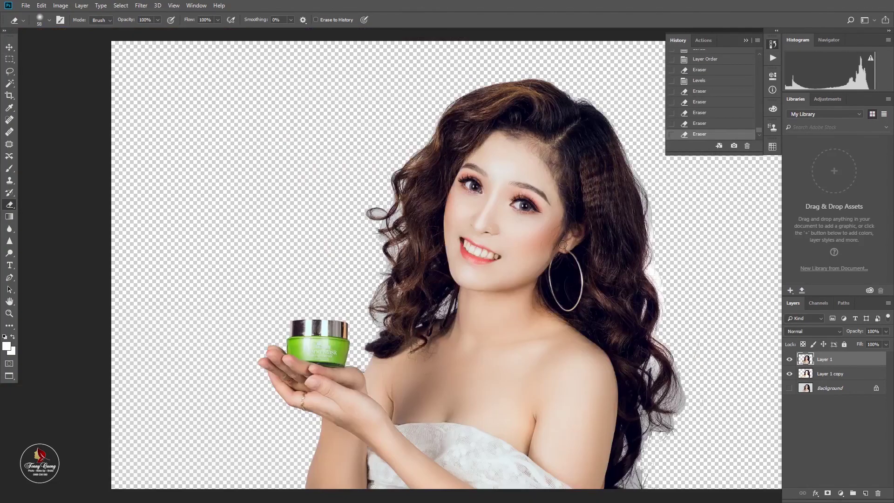
Show the Background layer again and erase Layer 1's backdrop fringe along the hair's outer edge up to the crown
click(789, 388)
scroll(722, 275, up, 5)
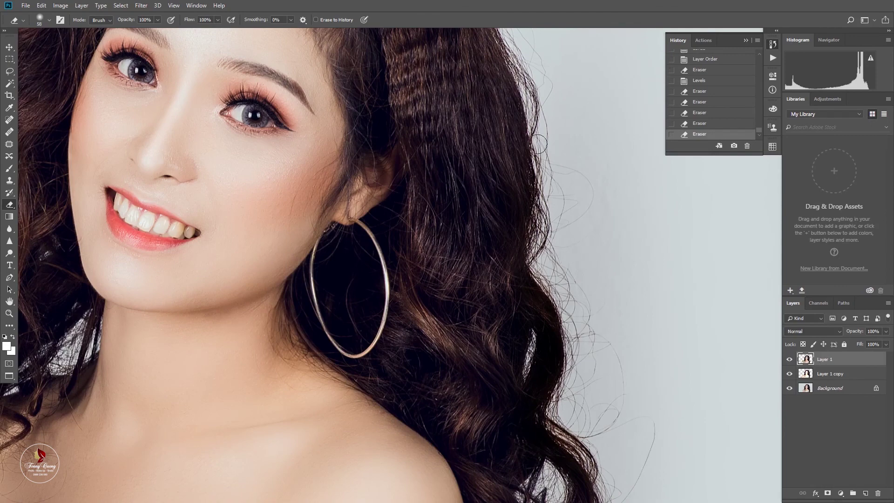
drag(537, 151, 533, 108)
scroll(533, 109, up, 3)
drag(531, 208, 481, 118)
scroll(481, 118, up, 3)
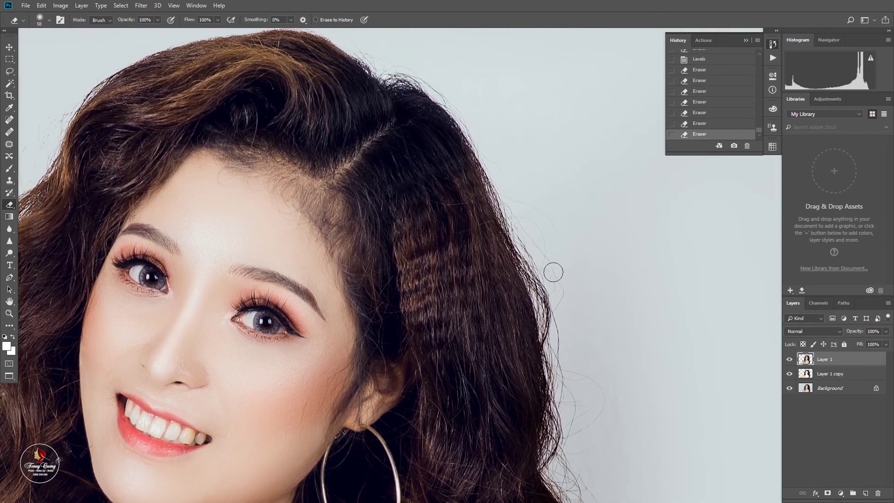
drag(566, 337, 593, 249)
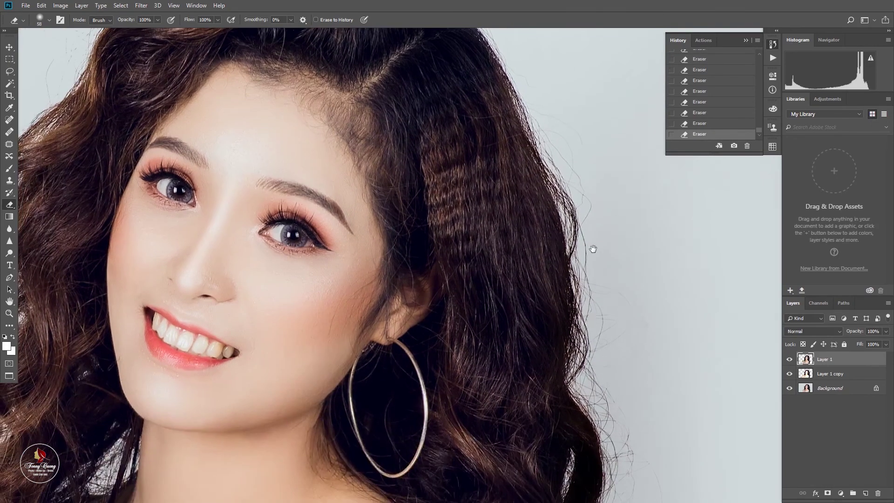
Set the foreground color to the web-safe pink #ff66ff and return to the Eraser
click(8, 347)
mouse_move(367, 125)
mouse_down()
mouse_move(359, 152)
mouse_move(361, 118)
mouse_up()
click(299, 103)
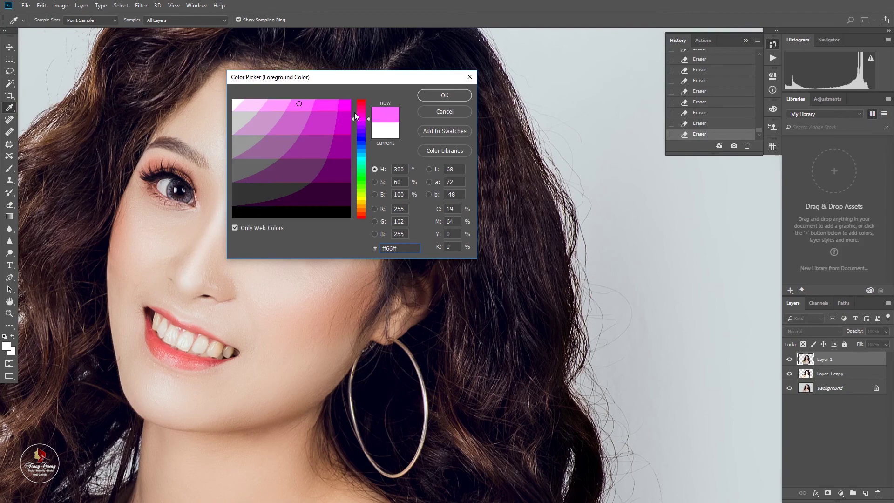
click(445, 95)
key(e)
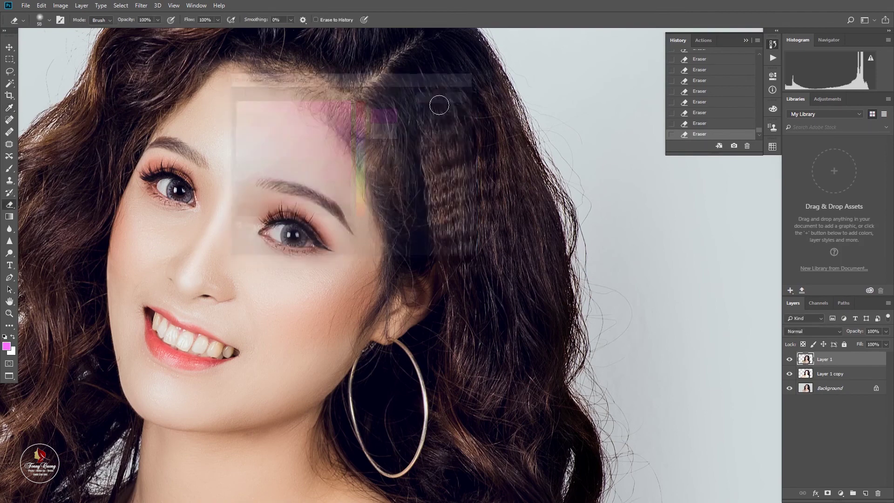
Examine the whole photo for an even blend between the hair edges and the backdrop
key(ctrl+minus)
key(ctrl+minus)
key(ctrl+minus)
key(ctrl+minus)
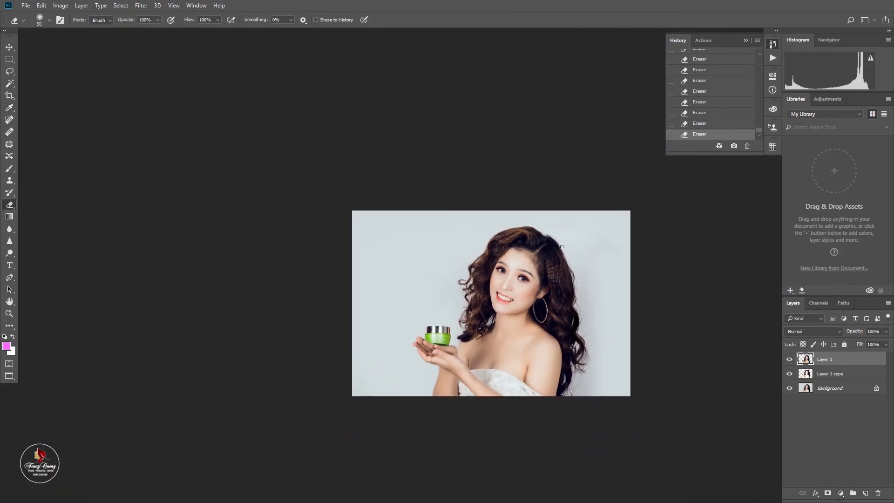
scroll(562, 248, up, 5)
scroll(564, 263, down, 3)
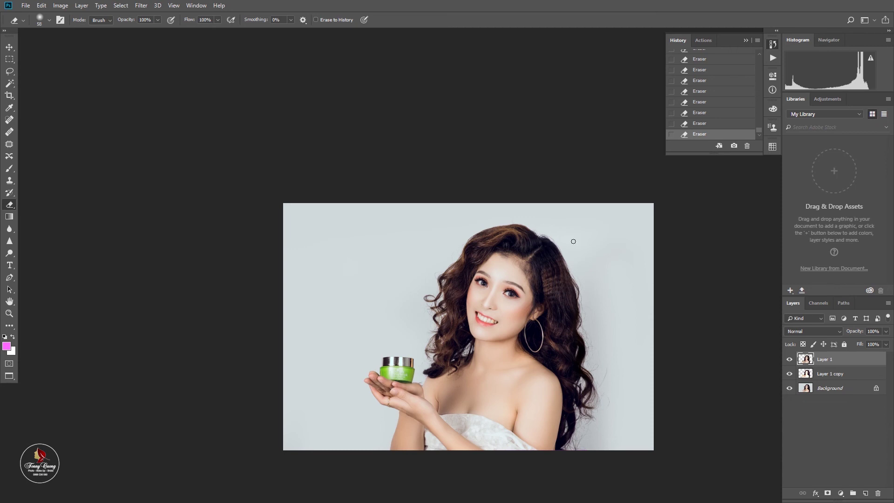
drag(596, 320, 542, 313)
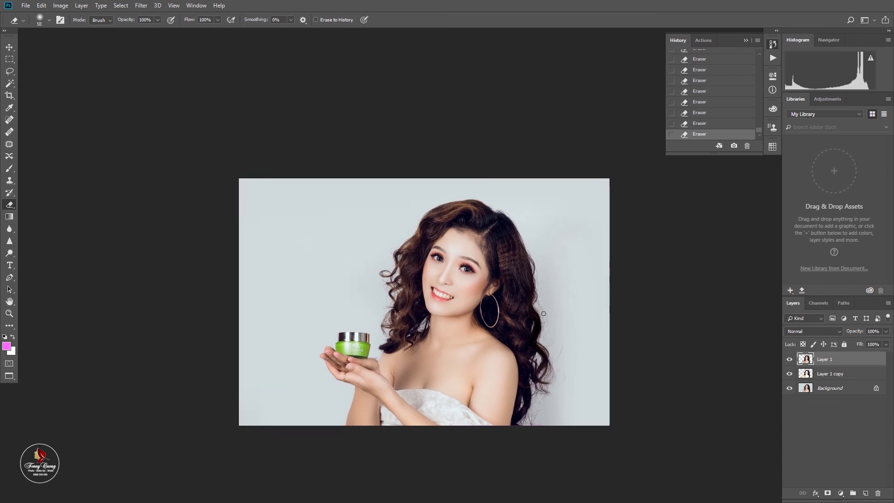
Darken the Background layer's midtones with a Curves adjustment, mapping input 132 to output 114
scroll(540, 282, up, 5)
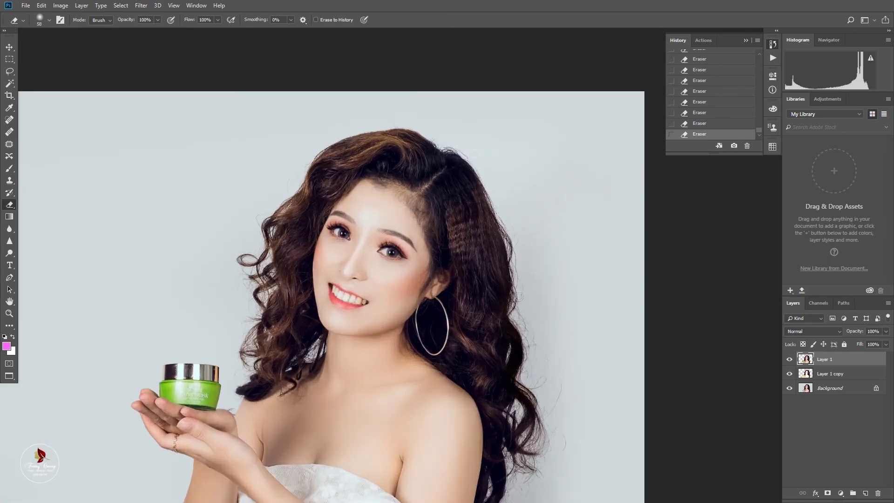
scroll(459, 261, down, 5)
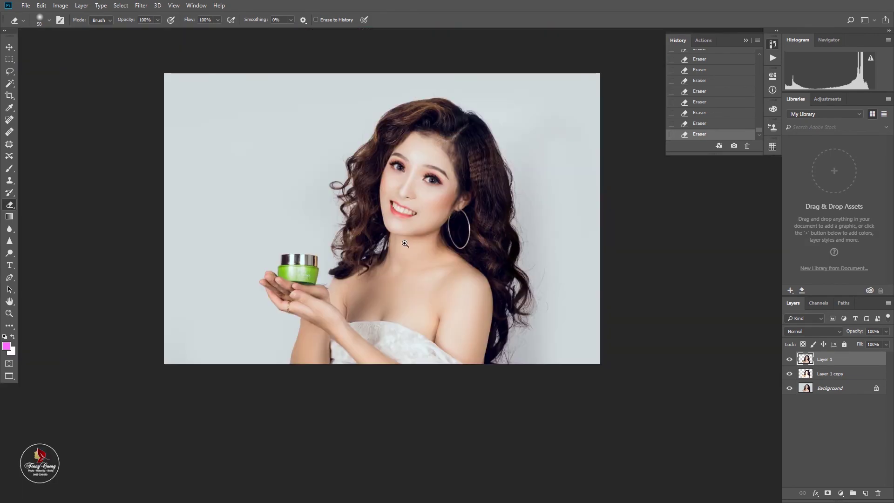
scroll(408, 241, up, 5)
drag(357, 177, 414, 175)
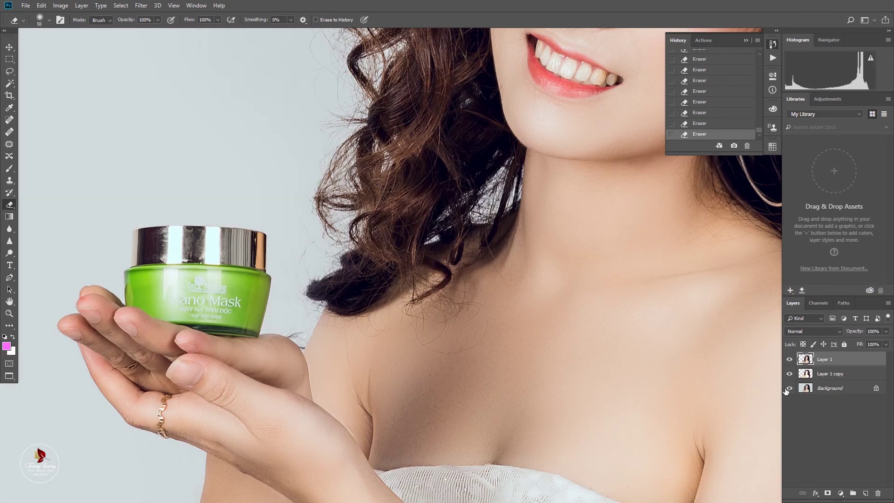
click(789, 387)
click(833, 388)
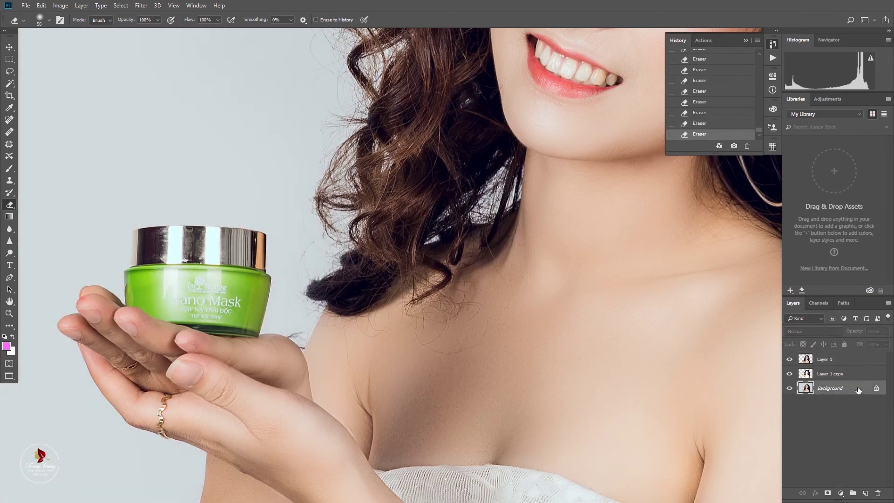
key(ctrl+m)
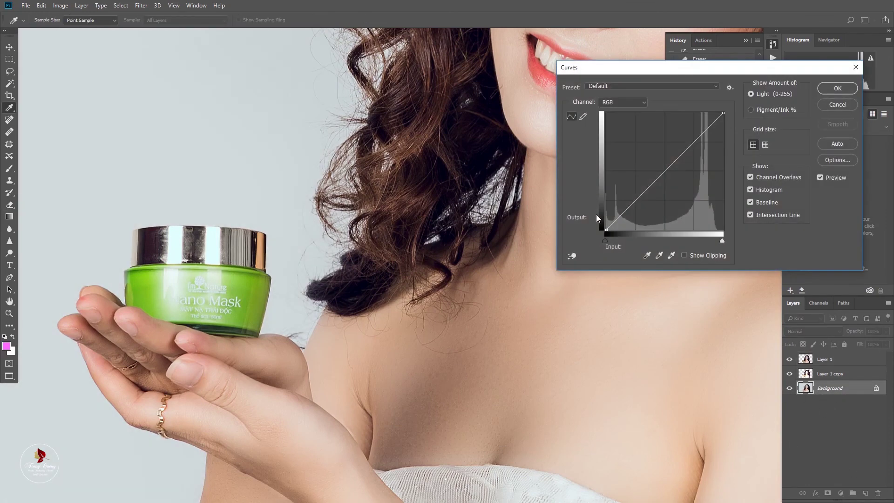
click(666, 172)
drag(666, 174, 667, 179)
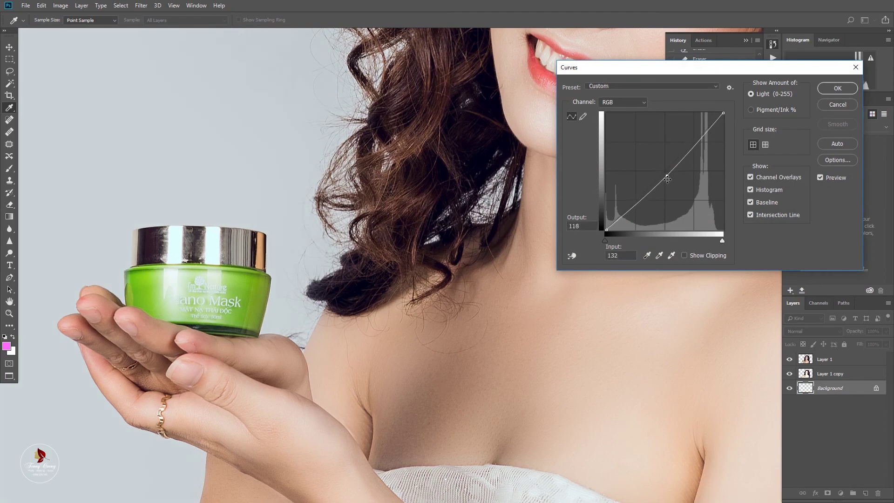
key(ctrl+minus)
key(ctrl+minus)
key(ctrl+minus)
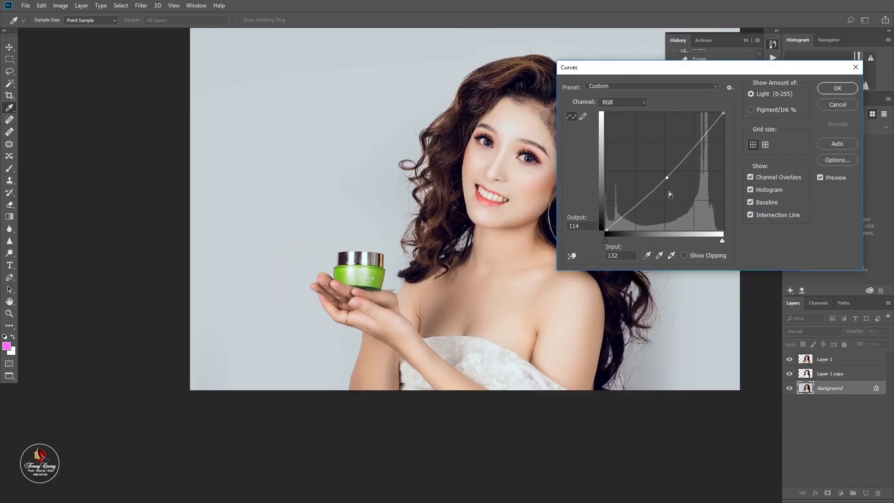
key(Return)
Compare the portrait with and without the Curves adjustment, checking how the backdrop meets the hair edges
drag(587, 215, 502, 270)
key(ctrl+plus)
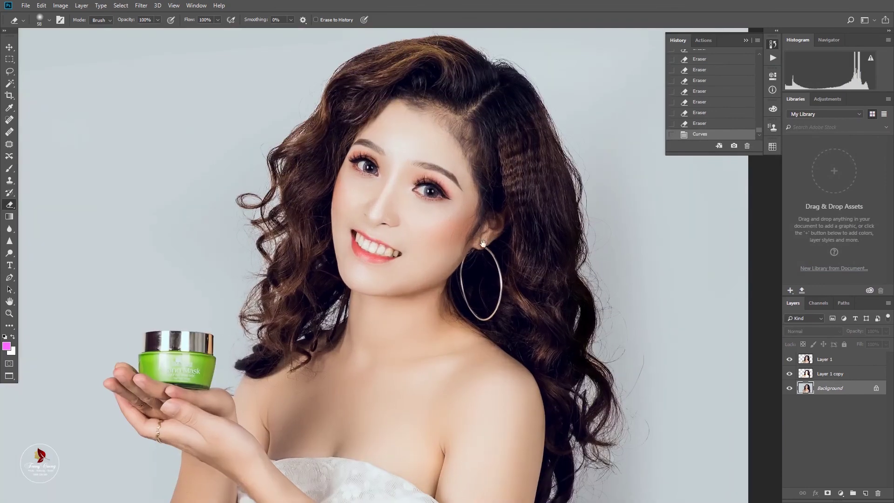
key(ctrl+minus)
key(ctrl+plus)
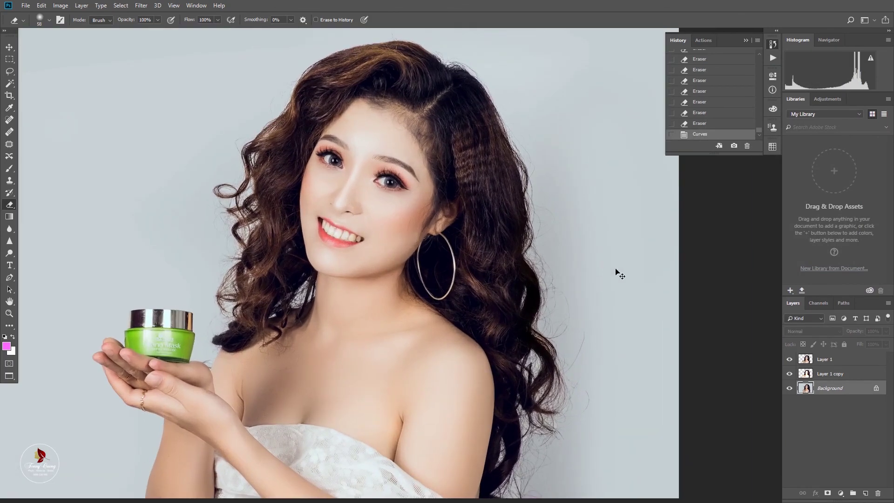
key(ctrl+z)
key(ctrl+z)
key(ctrl+l)
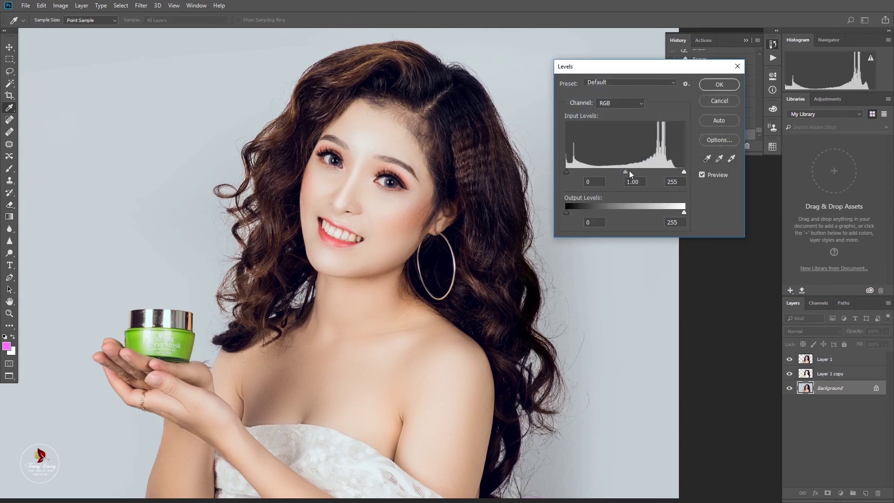
mouse_move(628, 172)
mouse_down()
mouse_move(635, 175)
mouse_move(619, 177)
mouse_up()
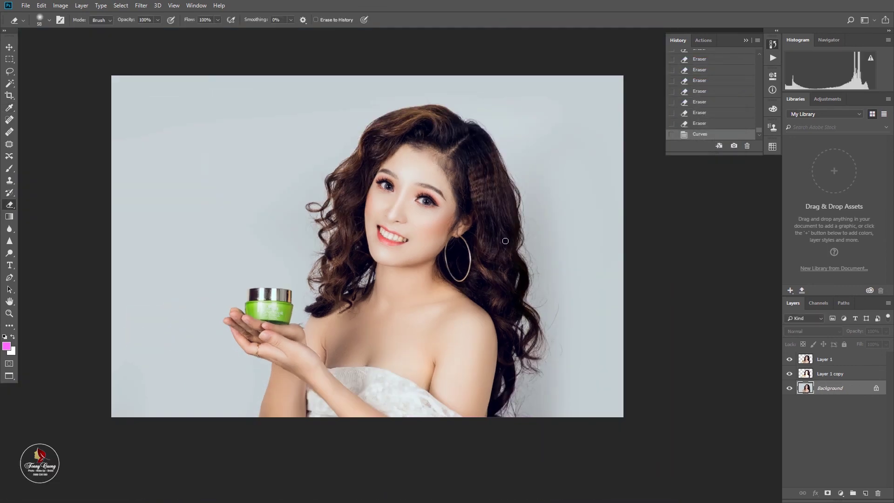
scroll(505, 241, down, 1)
scroll(412, 220, up, 1)
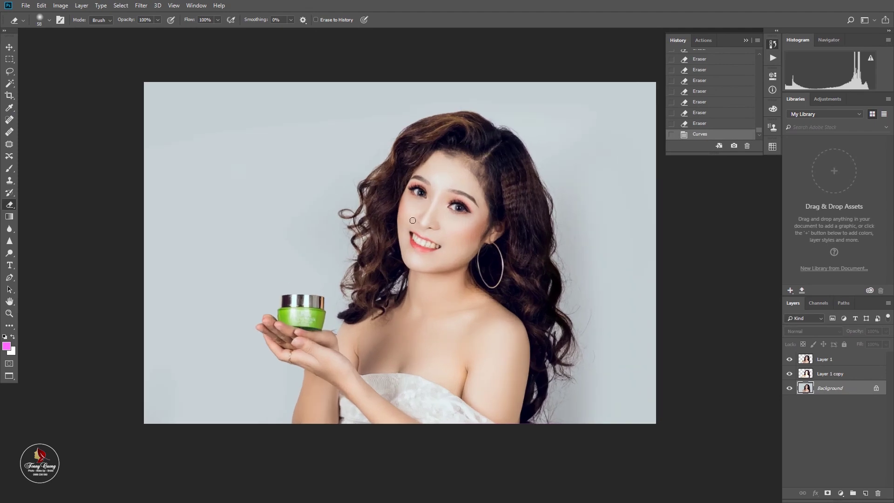
Merge all visible layers and add a Post Crop Vignetting amount of -30 in the Camera Raw Filter
key(ctrl+shift+e)
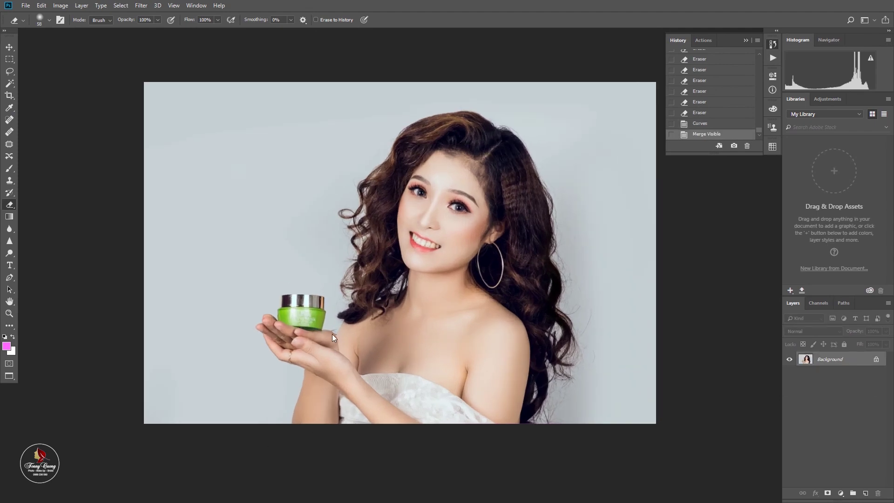
key(ctrl+shift+a)
click(811, 102)
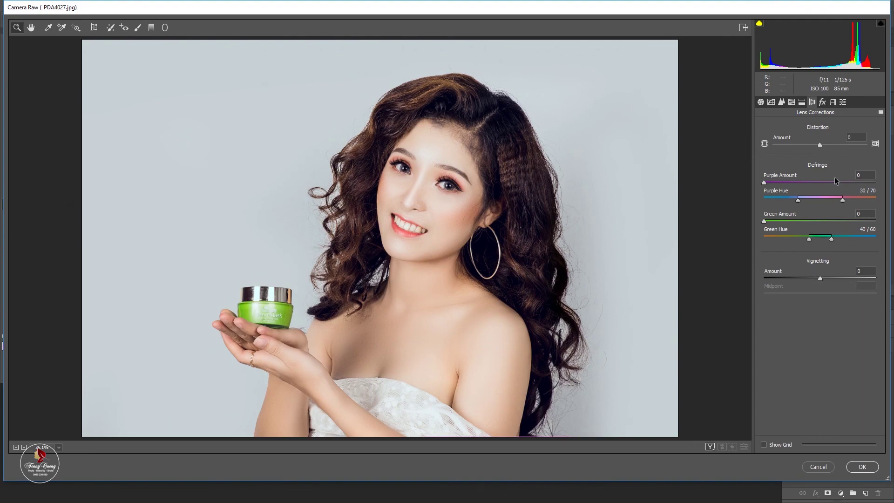
click(822, 101)
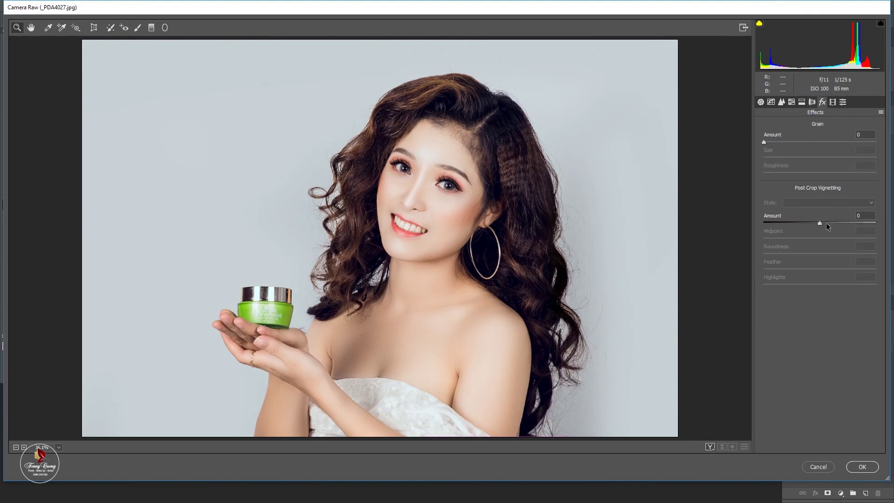
drag(814, 222, 800, 222)
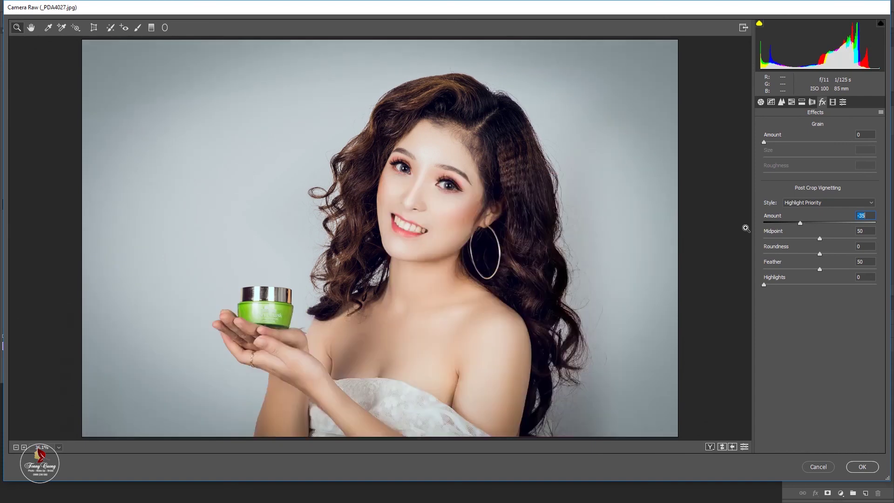
alt+click(368, 208)
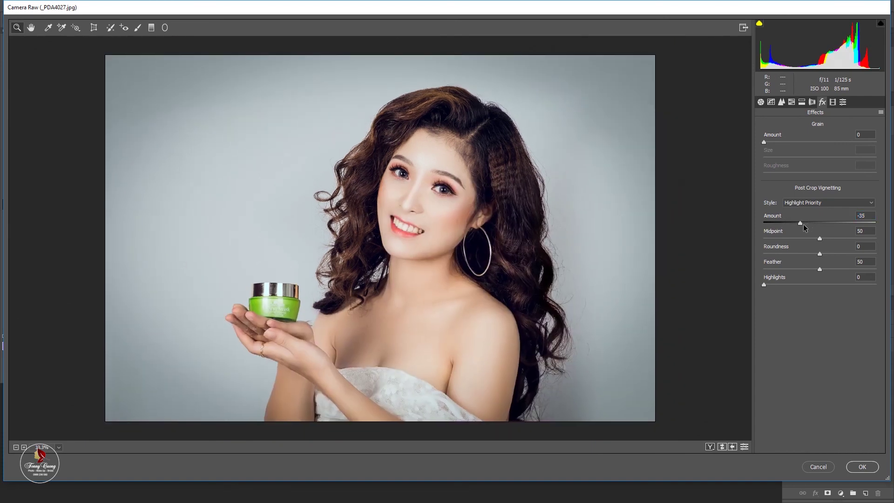
drag(800, 223, 802, 223)
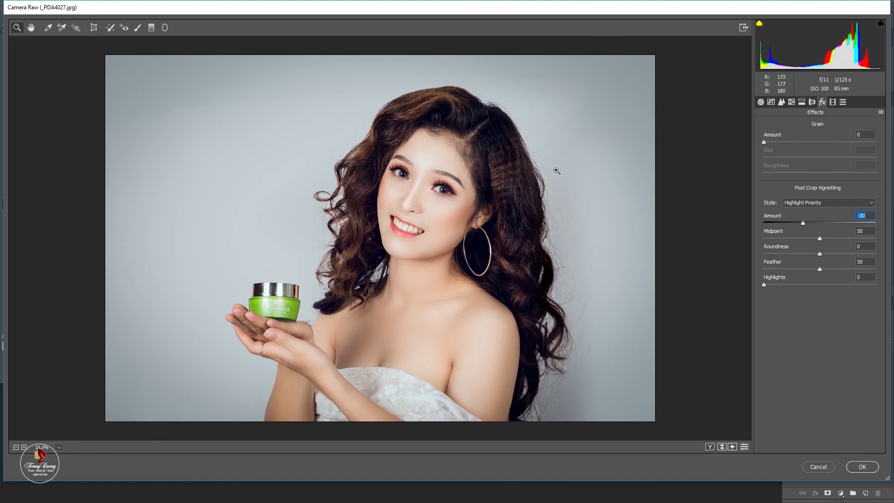
Set the Lens Corrections vignetting to amount -83 and midpoint 38 to darken the photo's corners further
click(812, 101)
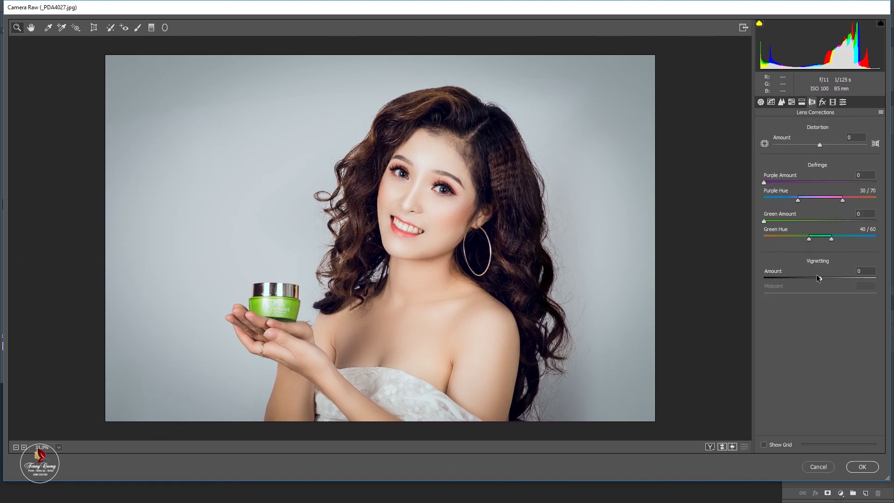
drag(819, 278, 773, 278)
click(413, 256)
key(ctrl+0)
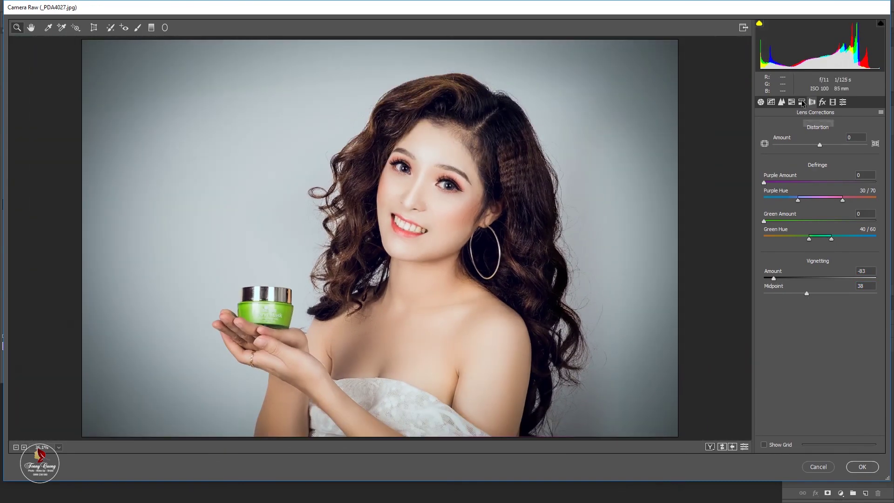
Split-tone the shadows with hue 215 and saturation 10, and apply the Camera Raw Filter
click(801, 102)
click(862, 203)
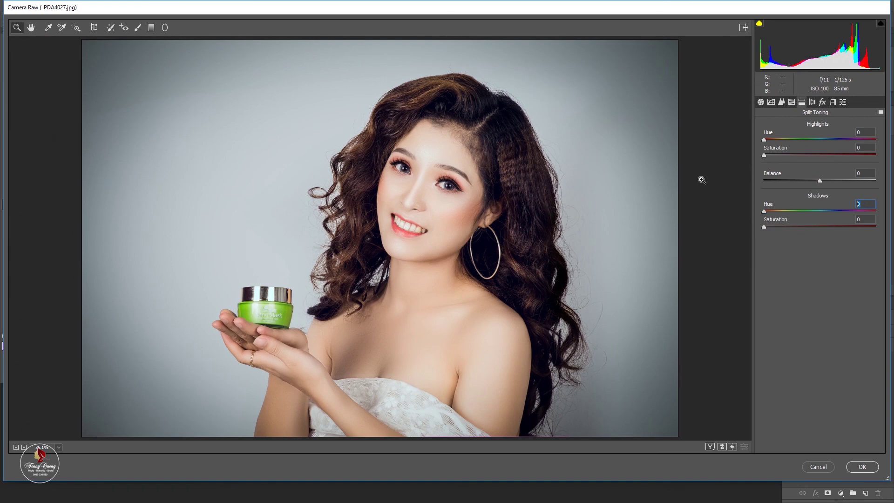
text(51)
key(BackSpace)
key(BackSpace)
text(2)
drag(769, 227, 773, 227)
alt+click(412, 233)
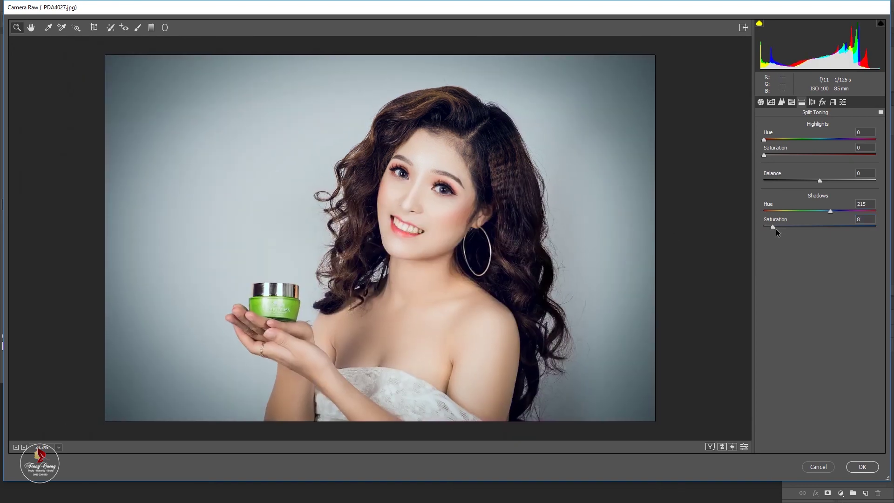
drag(772, 228, 774, 227)
click(467, 160)
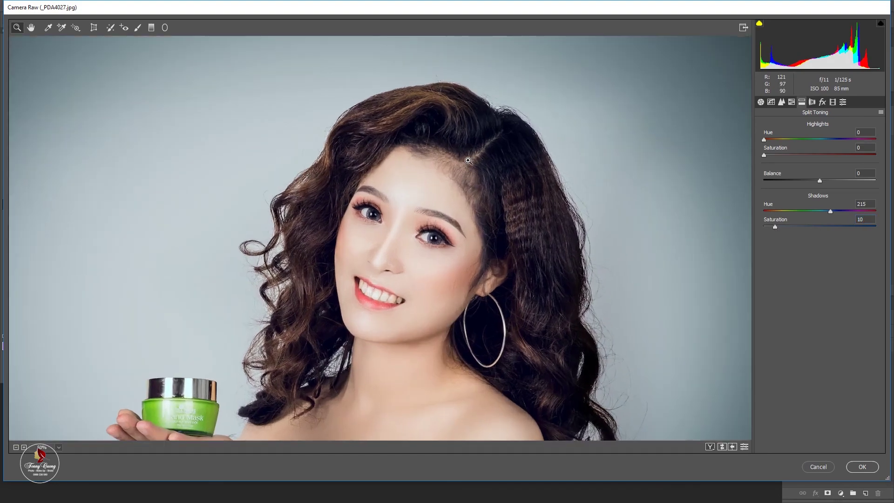
key(Return)
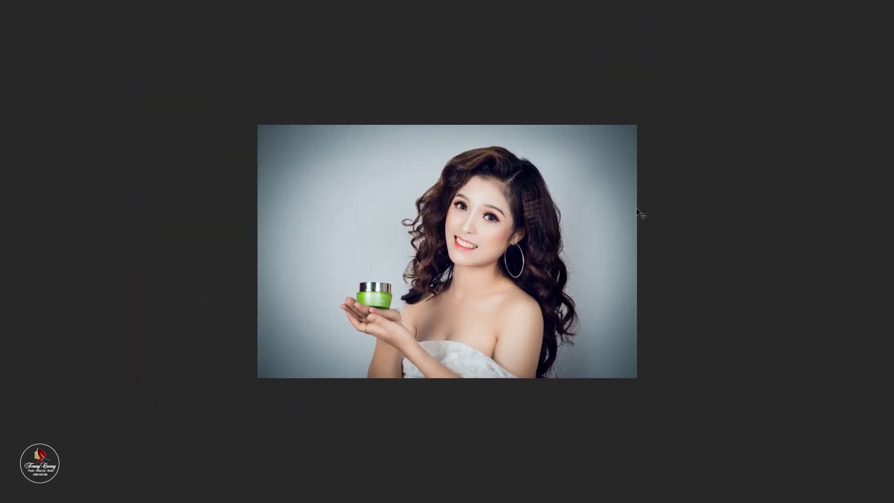
Fade the Camera Raw Filter to 74% opacity in Normal mode
key(ctrl+shift+f)
drag(475, 131, 677, 97)
drag(645, 124, 643, 124)
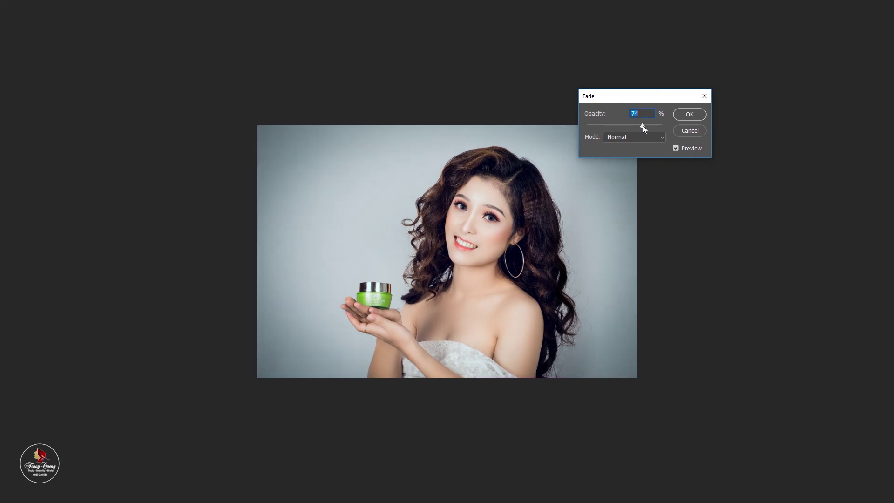
click(688, 114)
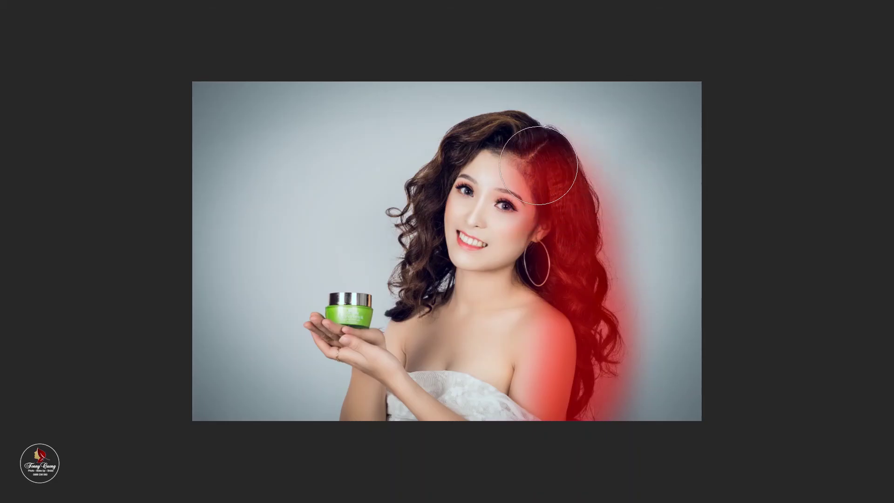
Paint a Quick Mask over the hair and face, and set the Merge Visible state as the history source
drag(538, 169, 465, 195)
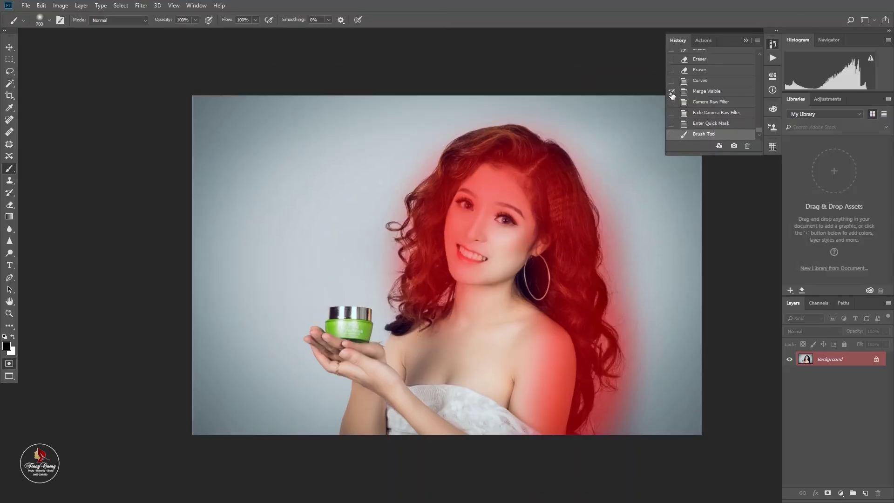
click(708, 91)
click(712, 135)
Undo the extra mask strokes, repaint the mask over the earring-side hair and shoulder, and turn it into a selection
mouse_move(334, 343)
mouse_down()
mouse_move(356, 359)
mouse_move(363, 415)
mouse_move(396, 347)
mouse_move(422, 365)
mouse_move(443, 416)
mouse_move(493, 409)
mouse_up()
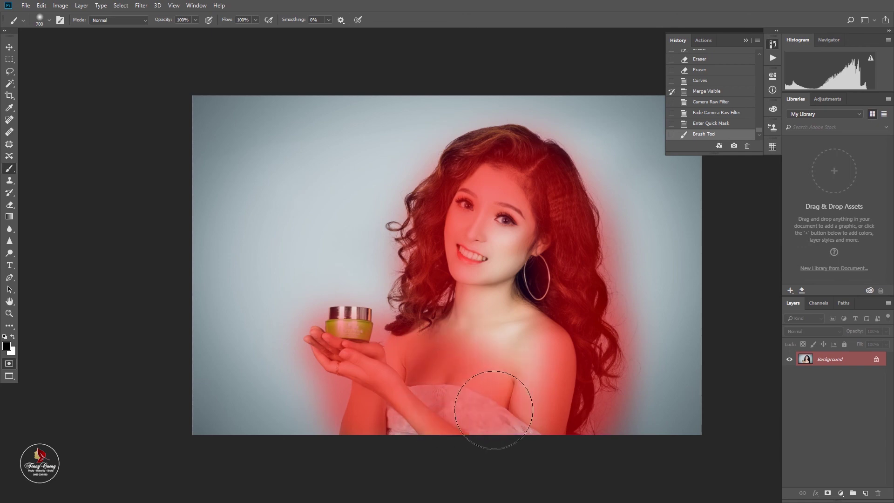
key(ctrl+alt+z)
key(ctrl+alt+z)
mouse_move(549, 172)
mouse_down()
mouse_move(573, 236)
mouse_move(586, 402)
mouse_move(553, 351)
mouse_move(549, 182)
mouse_move(517, 357)
mouse_move(500, 360)
mouse_up()
key(q)
Fill the earring-side selection from the Merge Visible history state, comparing the result before and after
key(ctrl+alt+BackSpace)
key(ctrl+z)
key(ctrl+z)
key(ctrl+z)
key(ctrl+z)
key(ctrl+z)
key(ctrl+BackSpace)
Fade the history fill to a lower opacity and deselect the area
key(ctrl+shift+f)
click(648, 125)
key(Return)
key(ctrl+d)
Examine the whole retouched portrait for an even balance between the brightened hair and the vignetted backdrop
scroll(392, 219, down, 3)
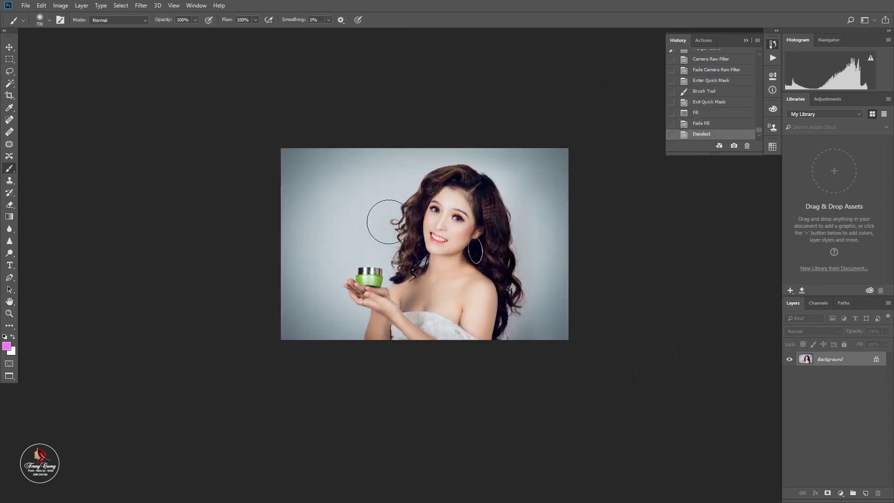
scroll(388, 221, up, 2)
scroll(389, 221, down, 1)
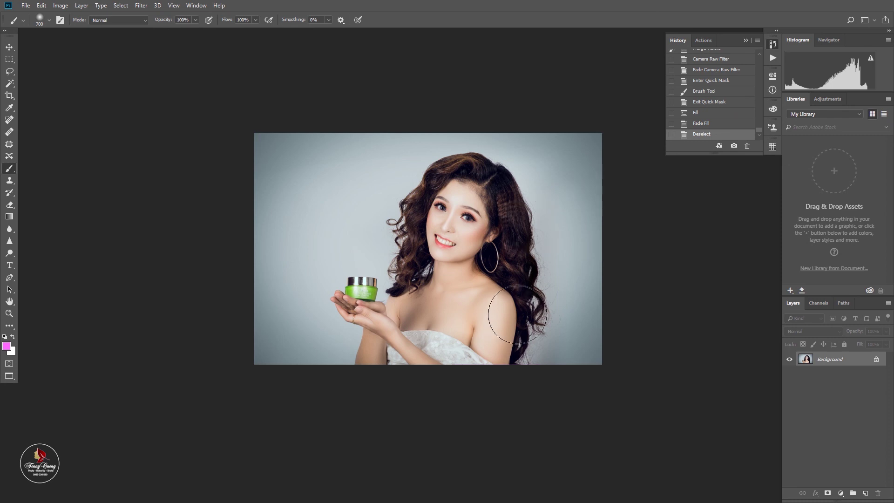
scroll(519, 317, up, 1)
Undo the deselection of the earring-side area and switch to the Windows desktop
key(ctrl+z)
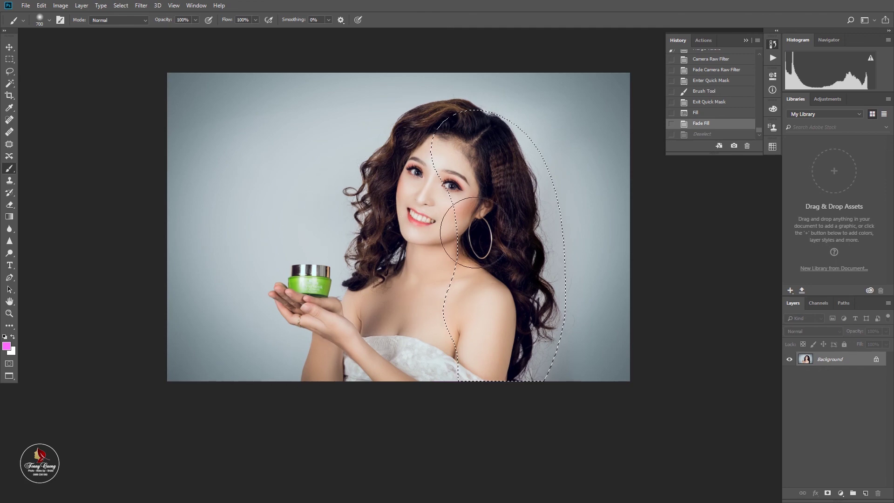
key(super+d)
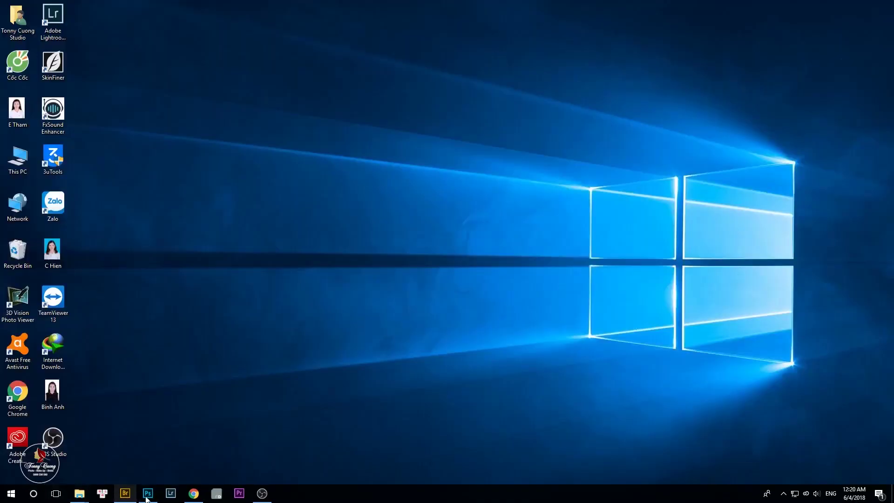